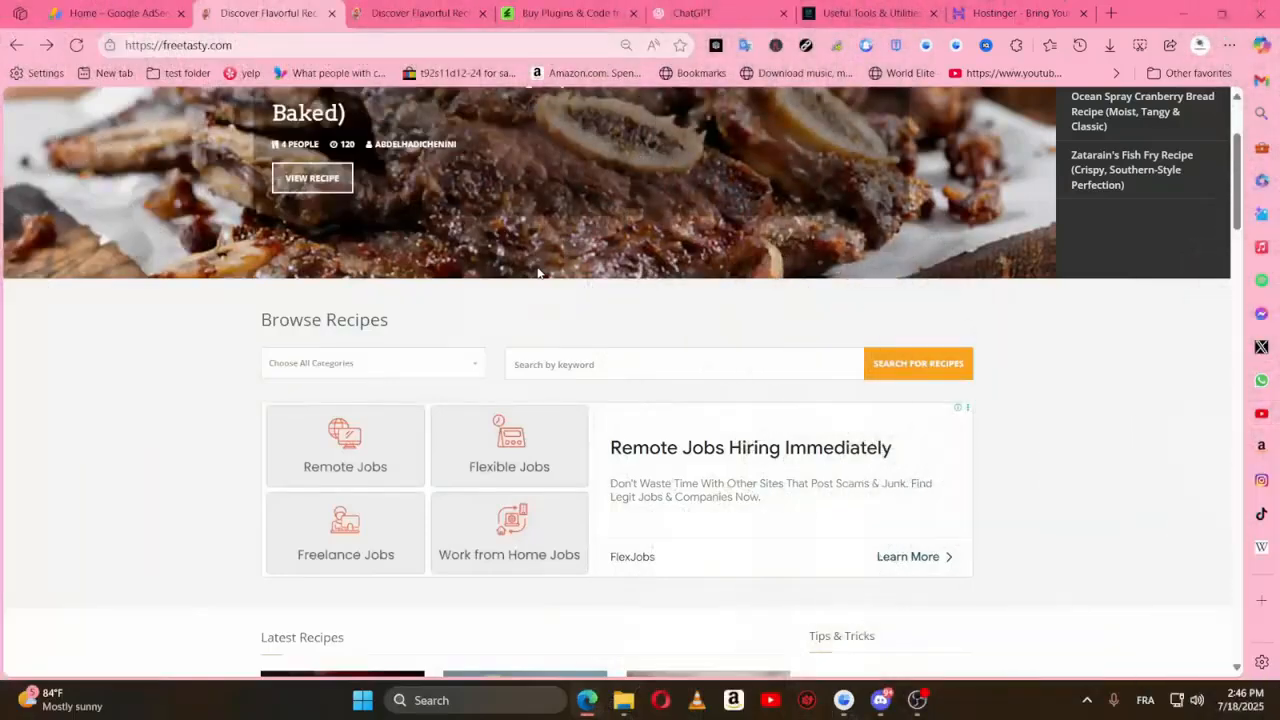
{"action": "scroll", "coordinate": [537, 266], "scroll_direction": "up", "scroll_amount": 2}
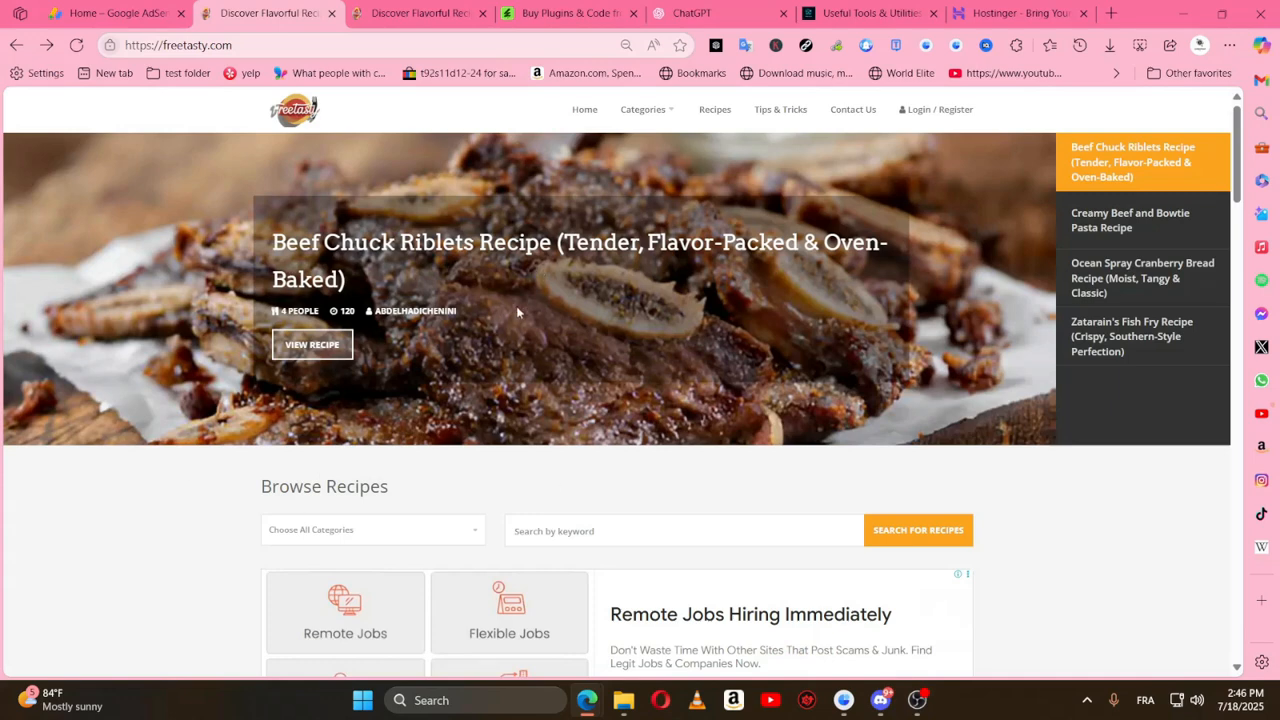
Examine the freetasty.com homepage, including its featured recipes, recipe search, ad placements, latest recipes, categories and footer
{"action": "scroll", "coordinate": [517, 313], "scroll_direction": "down", "scroll_amount": 1}
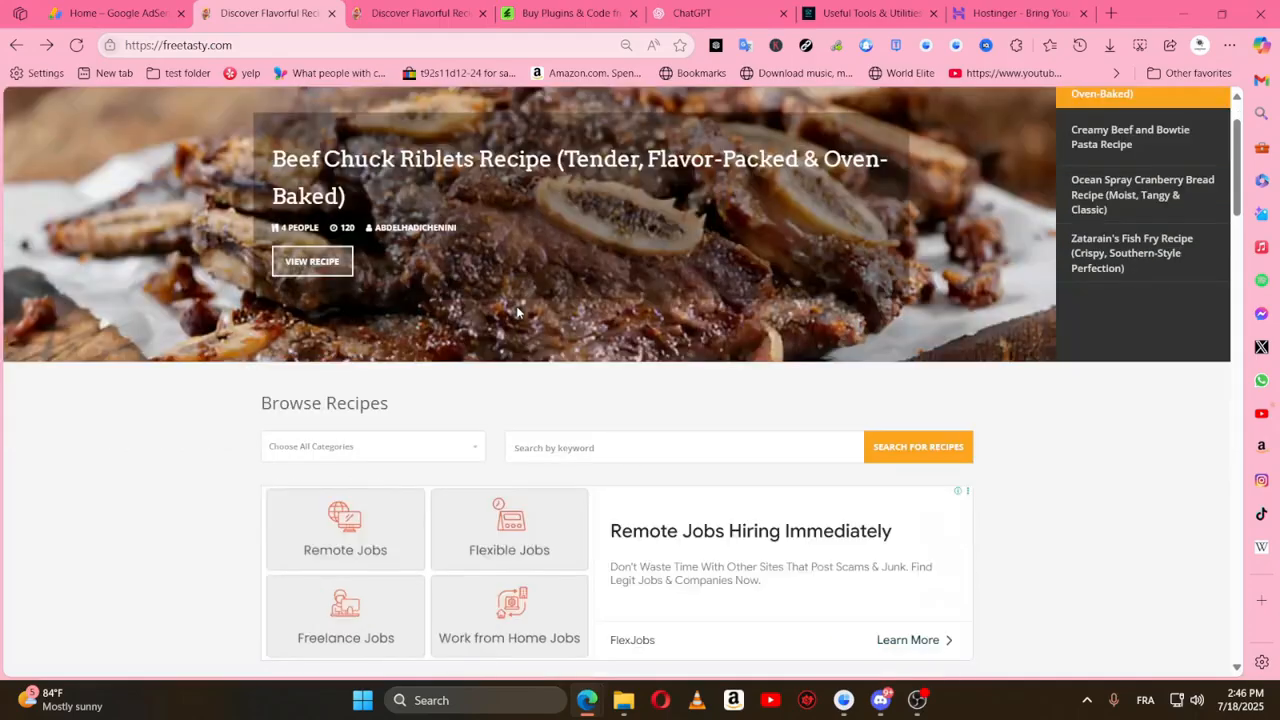
{"action": "scroll", "coordinate": [517, 313], "scroll_direction": "down", "scroll_amount": 2}
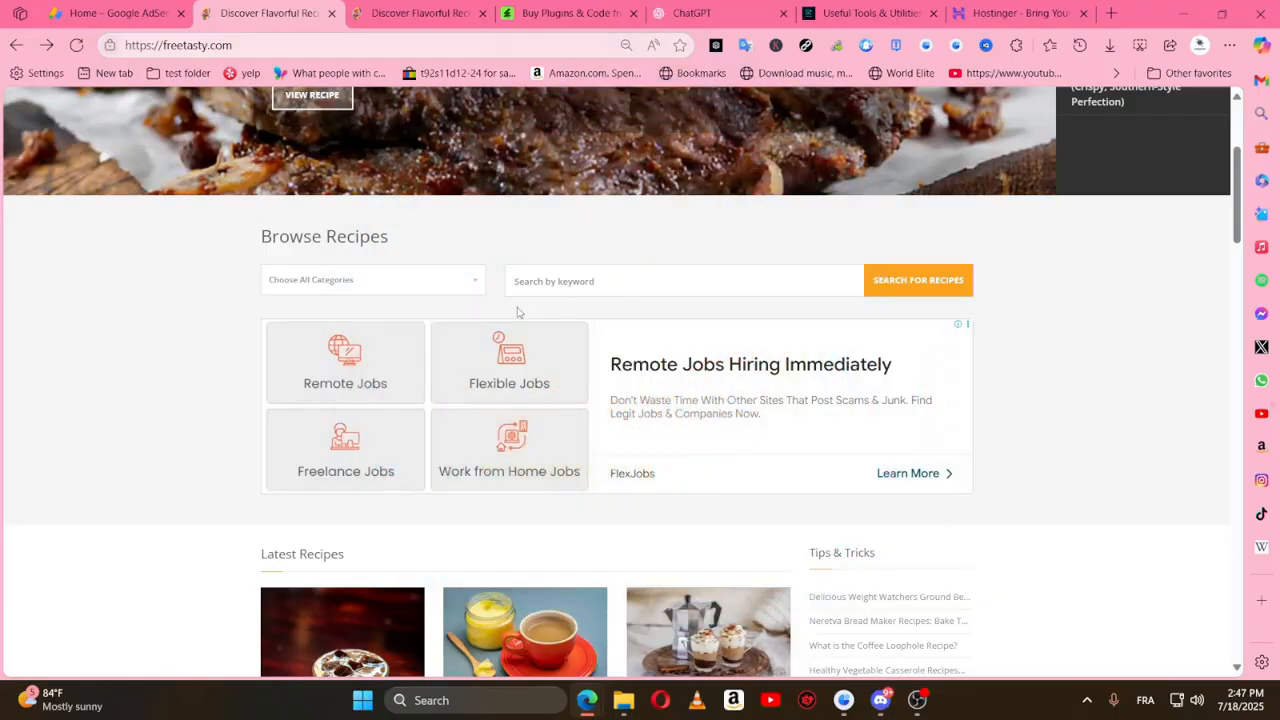
{"action": "scroll", "coordinate": [517, 313], "scroll_direction": "up", "scroll_amount": 3}
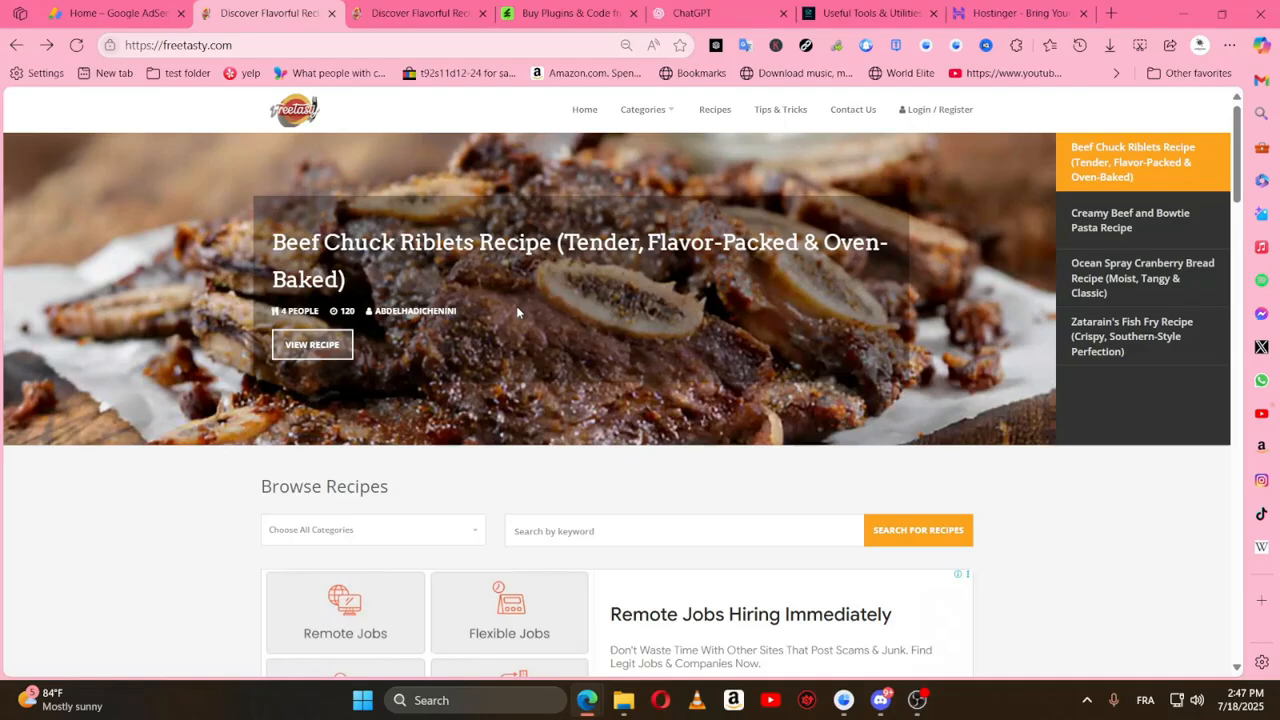
{"action": "scroll", "coordinate": [517, 313], "scroll_direction": "down", "scroll_amount": 2}
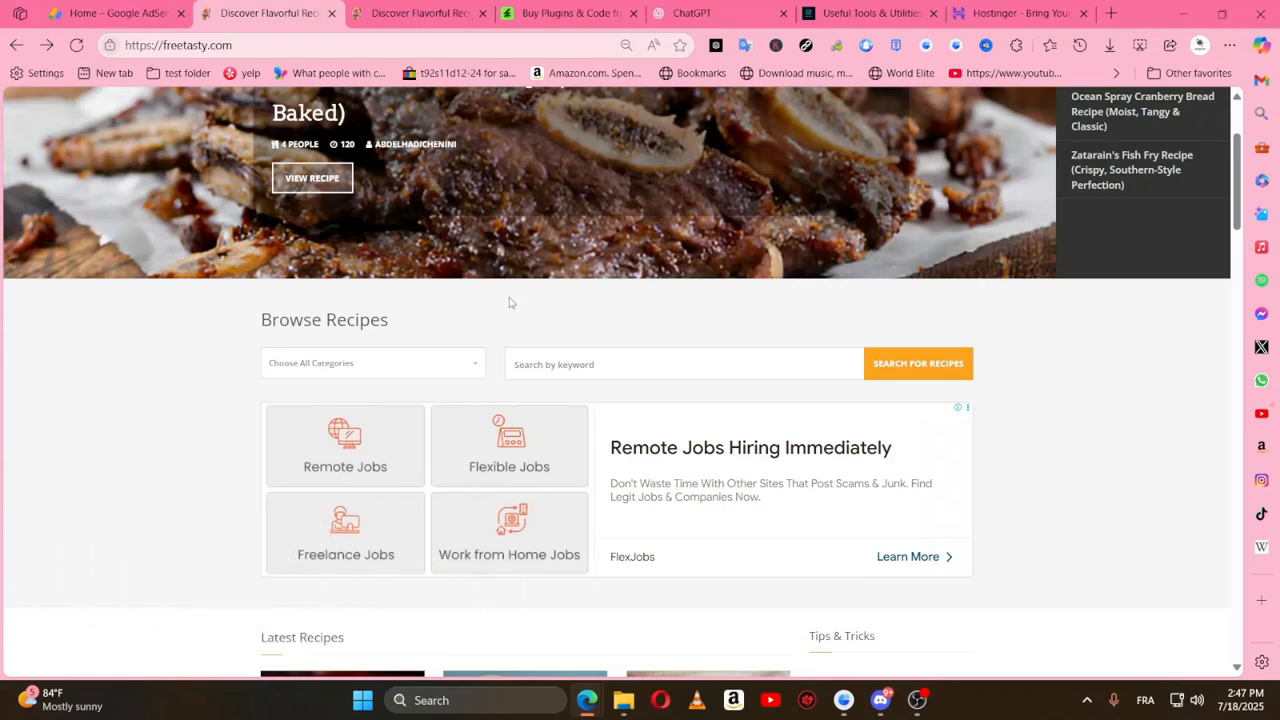
{"action": "scroll", "coordinate": [242, 319], "scroll_direction": "up", "scroll_amount": 2}
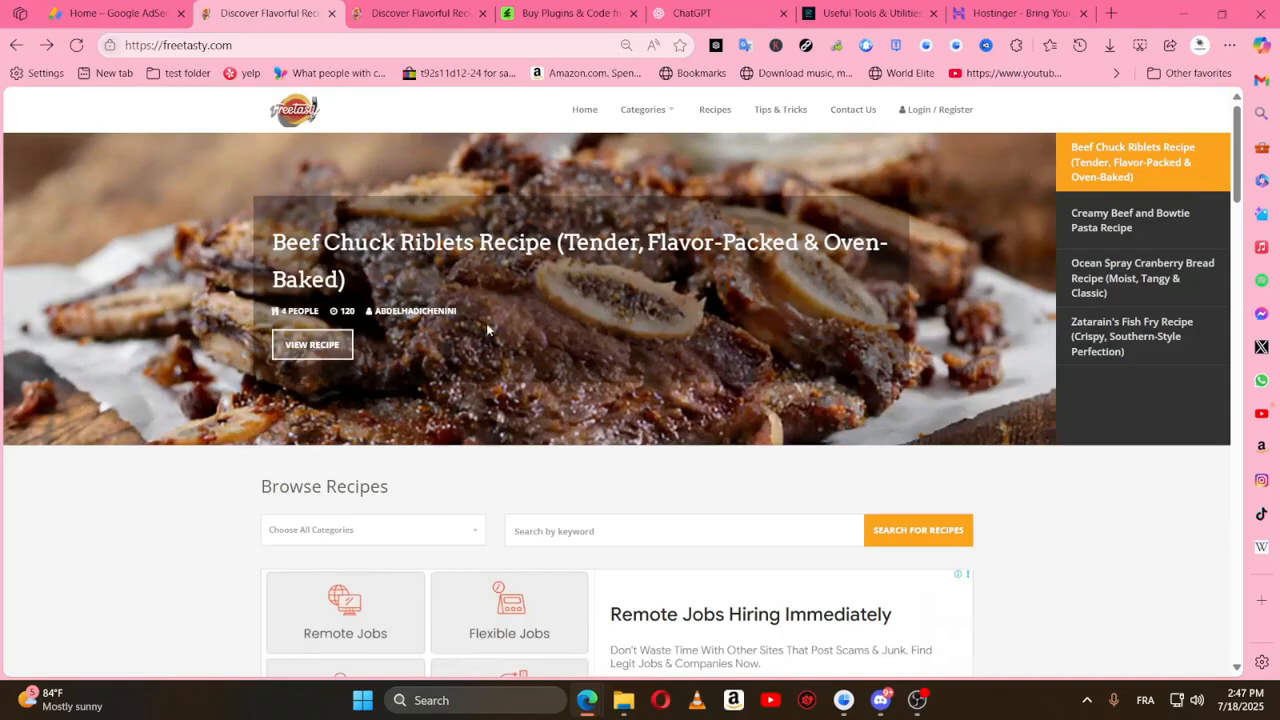
{"action": "scroll", "coordinate": [475, 329], "scroll_direction": "down", "scroll_amount": 6}
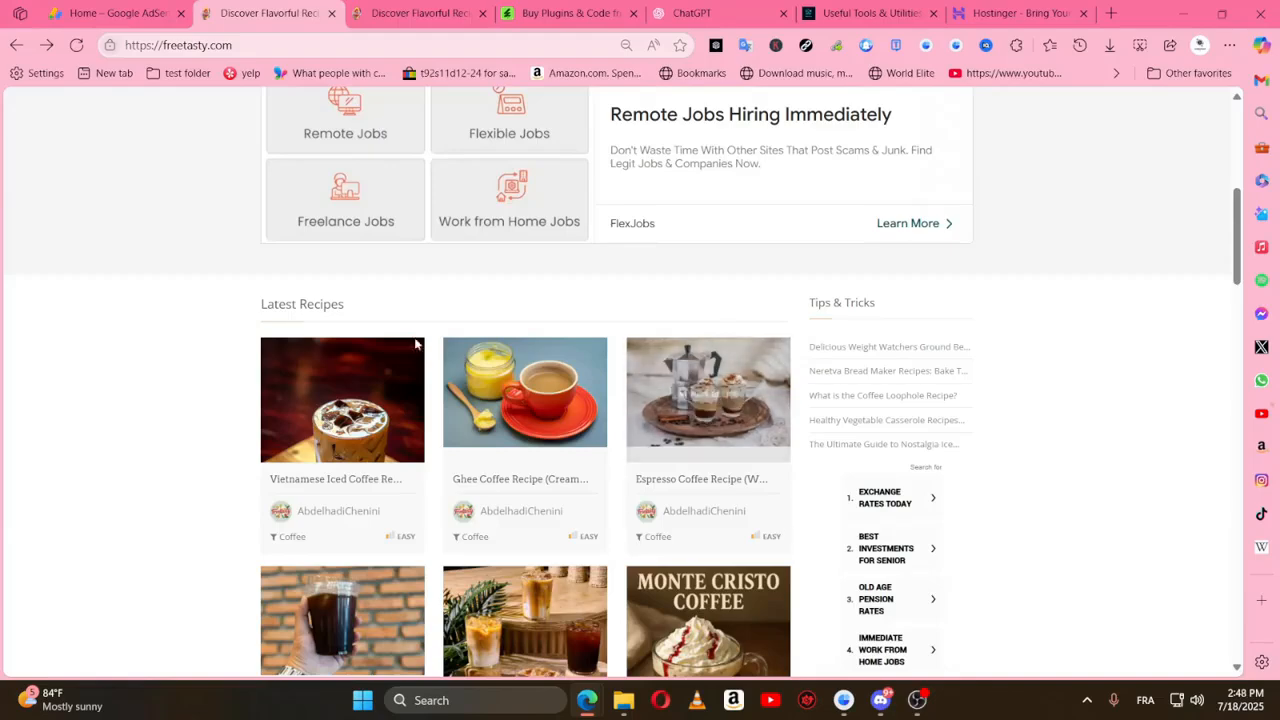
{"action": "scroll", "coordinate": [538, 323], "scroll_direction": "up", "scroll_amount": 3}
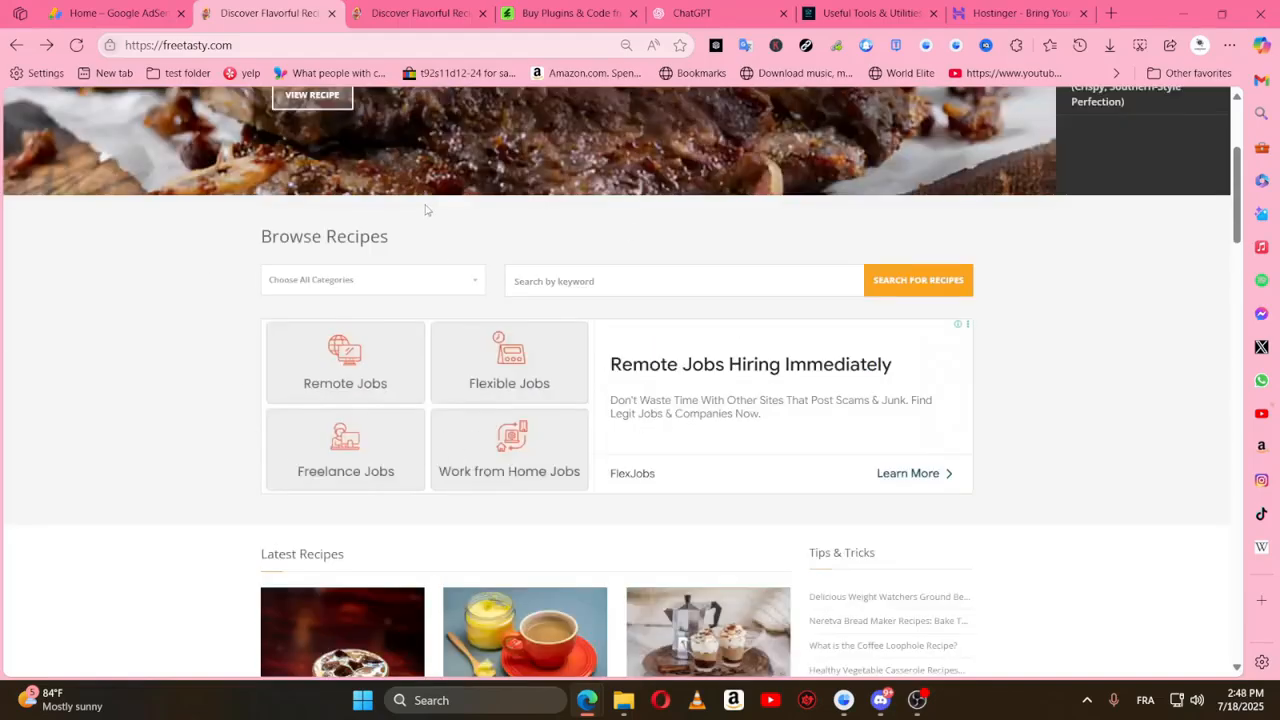
{"action": "scroll", "coordinate": [360, 278], "scroll_direction": "down", "scroll_amount": 5}
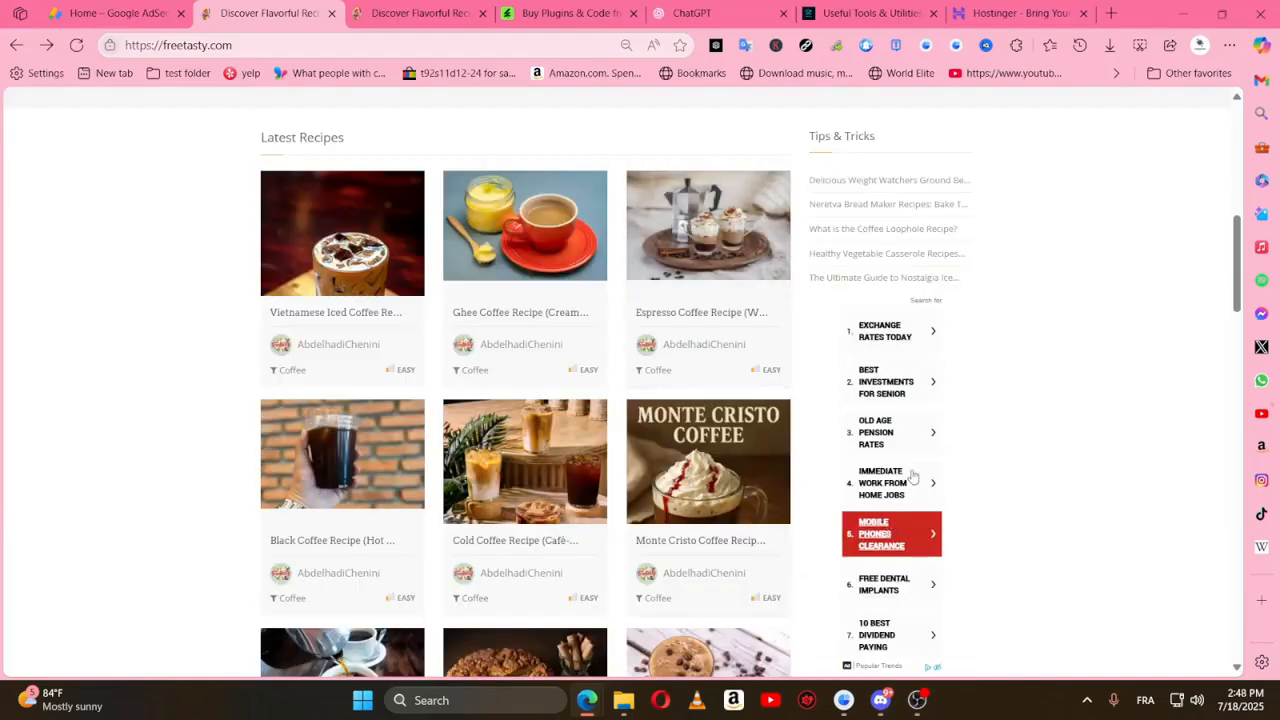
{"action": "scroll", "coordinate": [838, 360], "scroll_direction": "down", "scroll_amount": 3}
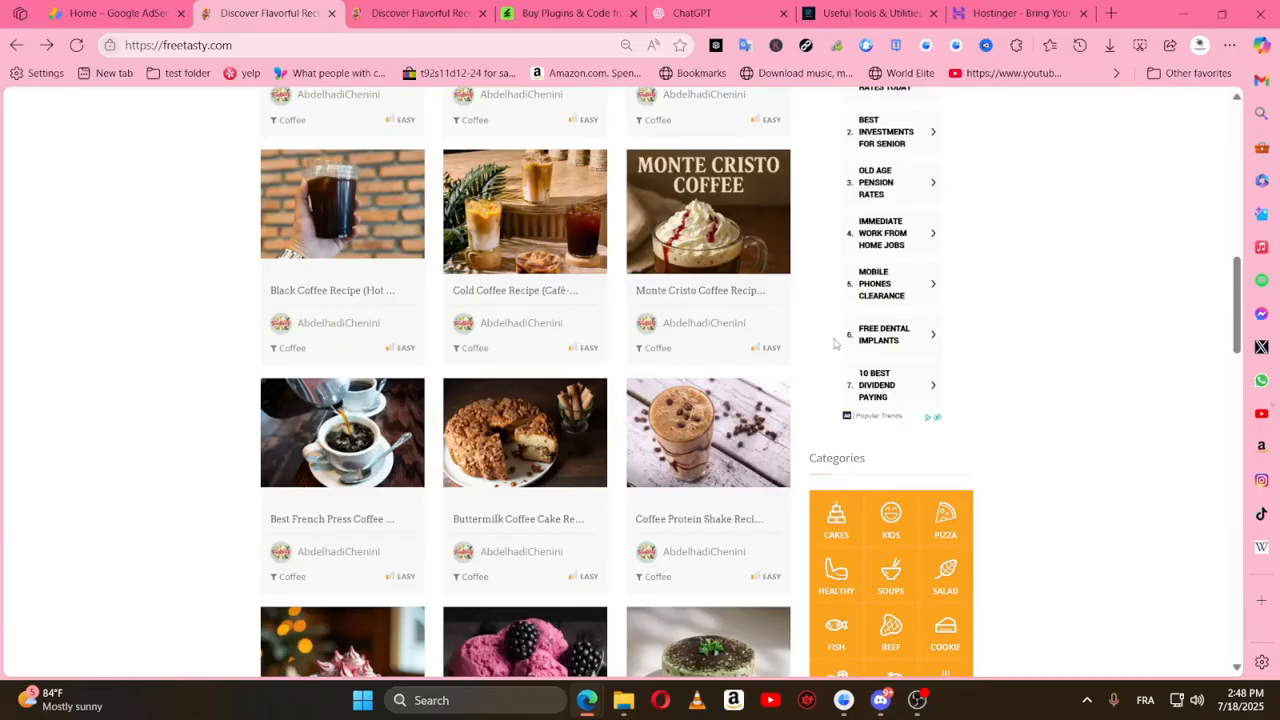
{"action": "scroll", "coordinate": [834, 343], "scroll_direction": "down", "scroll_amount": 18}
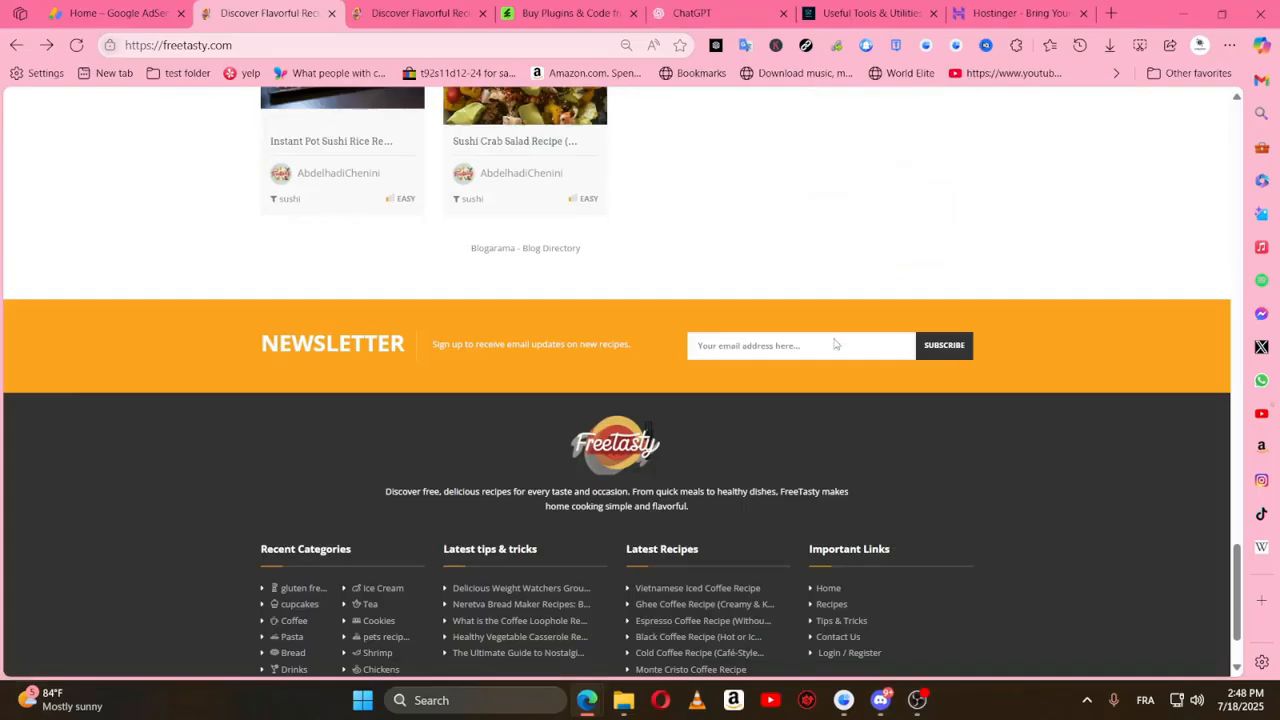
{"action": "scroll", "coordinate": [500, 409], "scroll_direction": "up", "scroll_amount": 15}
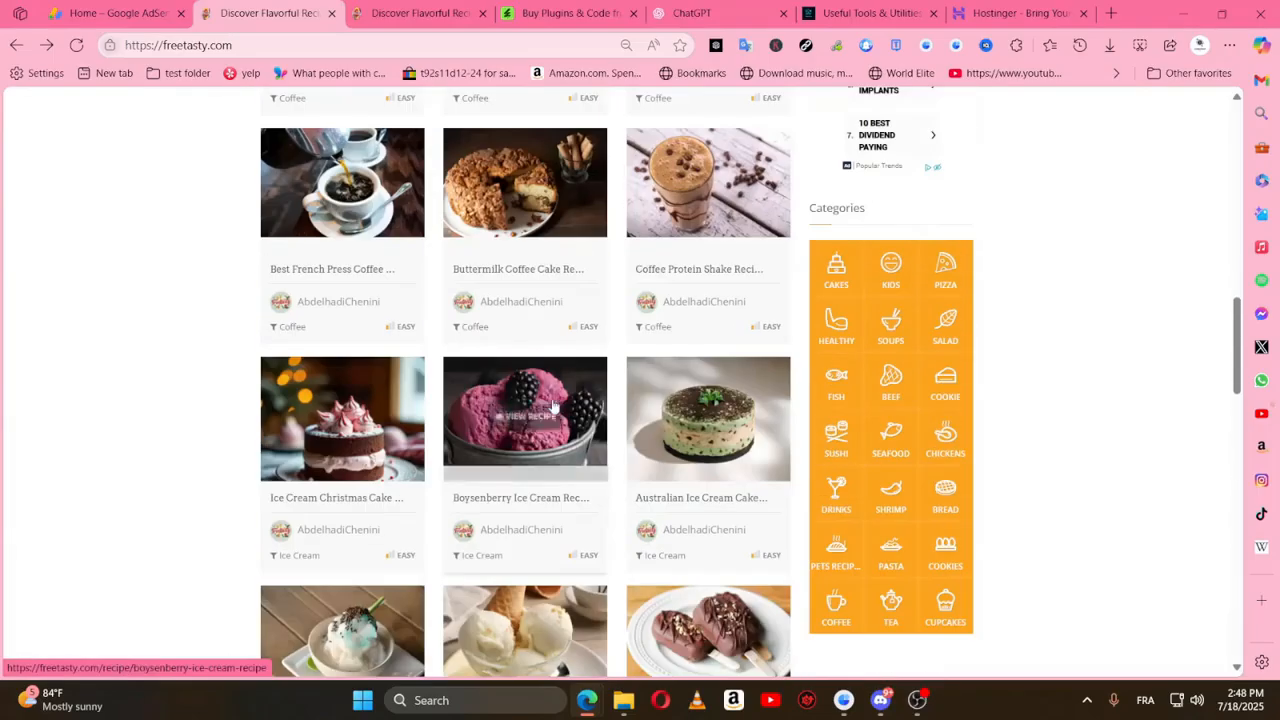
{"action": "scroll", "coordinate": [551, 410], "scroll_direction": "up", "scroll_amount": 10}
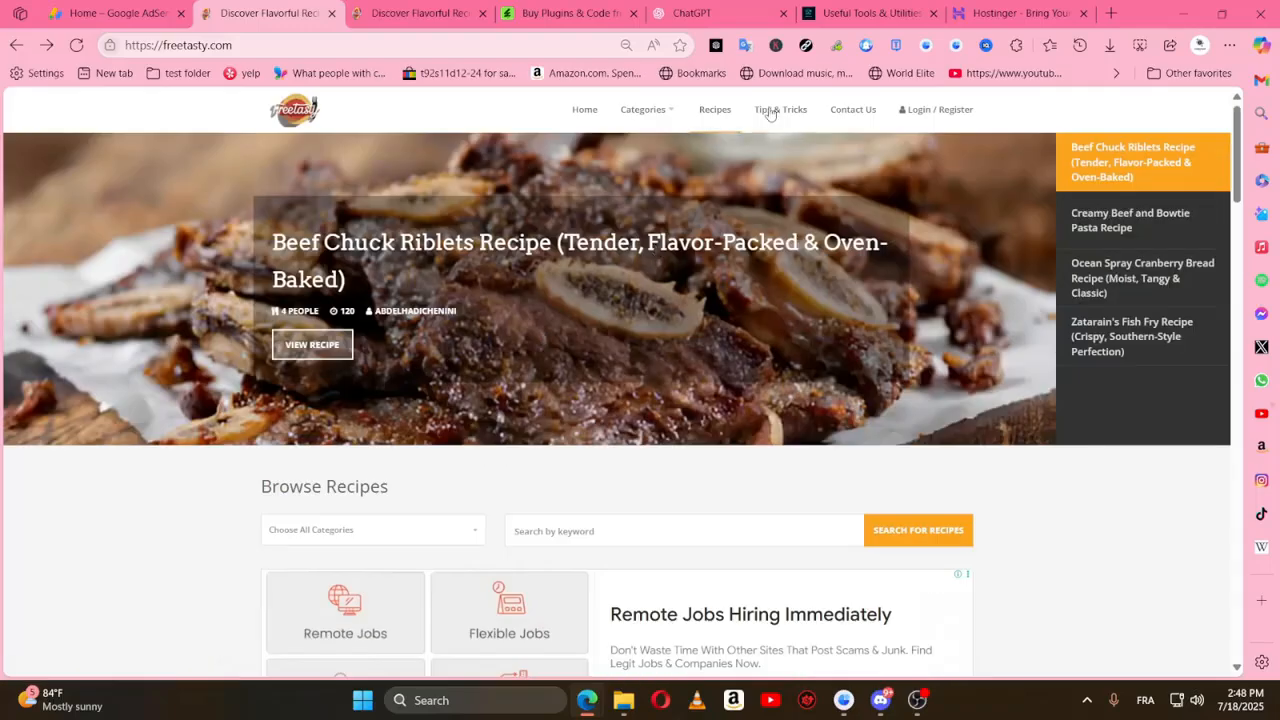
Try the recipe site's Tips & Tricks and Login / Register links, and look over the homepage's latest recipes
{"action": "left_click", "coordinate": [766, 112]}
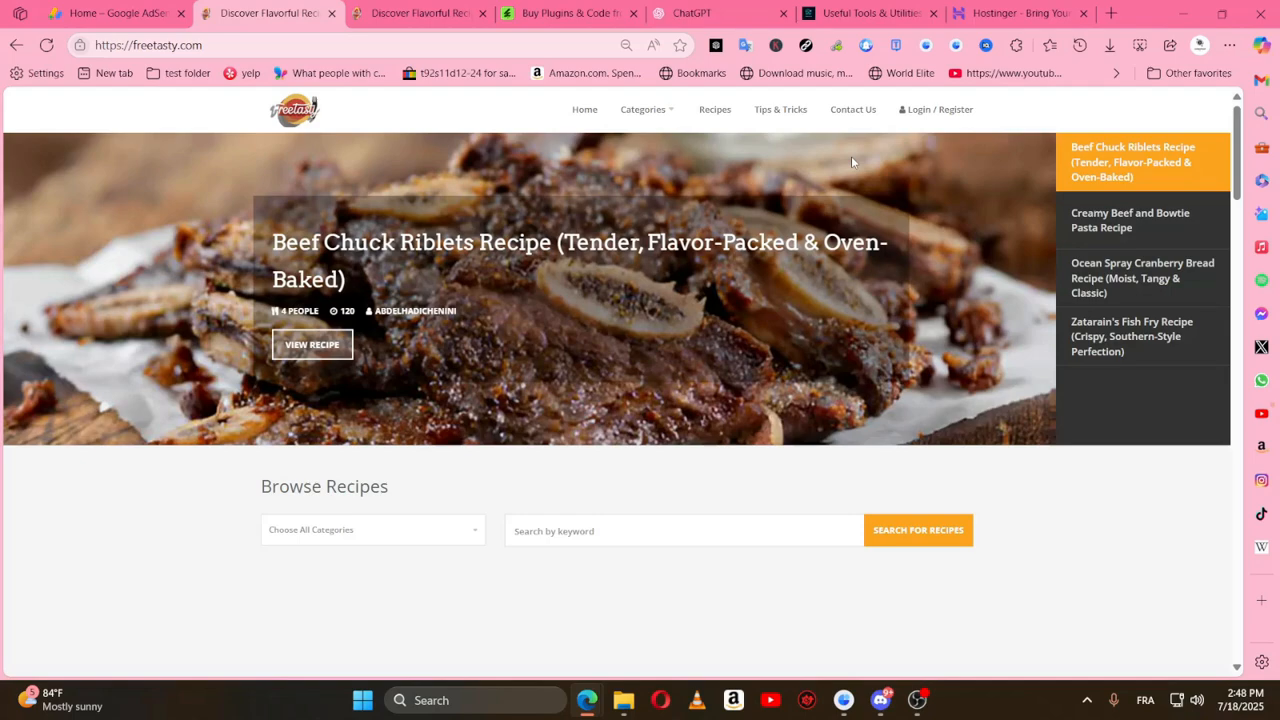
{"action": "left_click", "coordinate": [935, 108]}
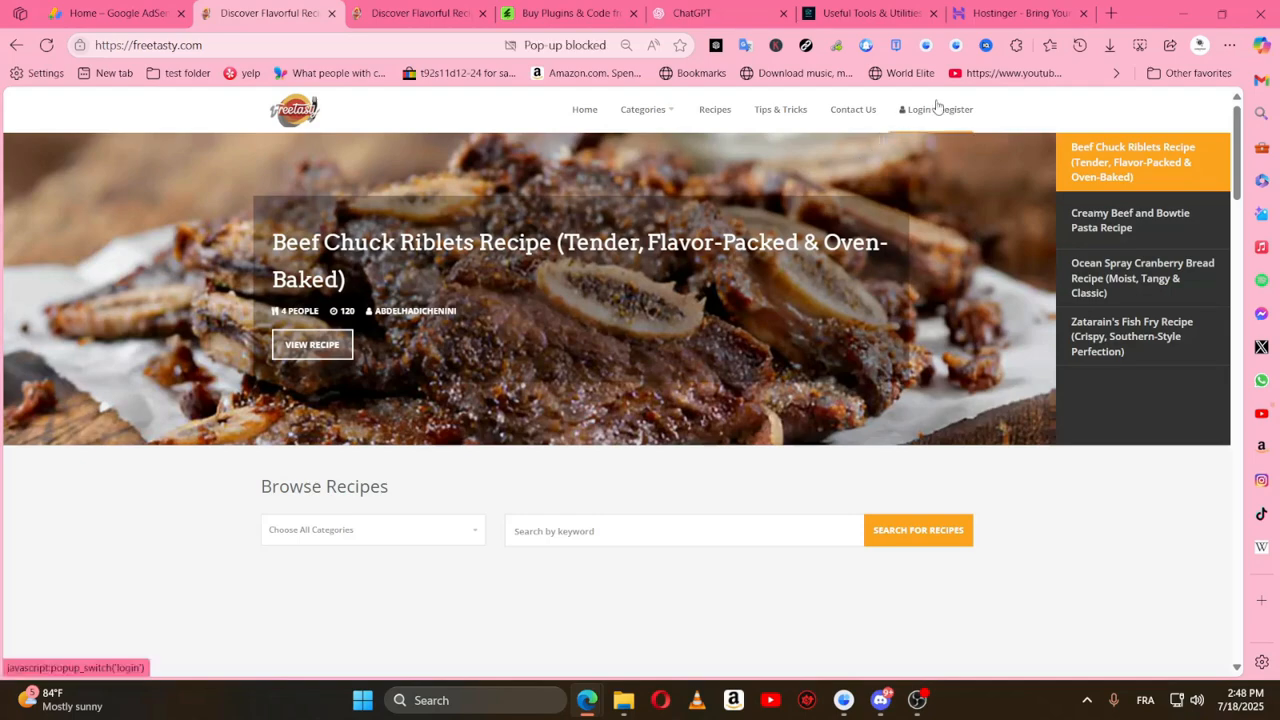
{"action": "scroll", "coordinate": [594, 210], "scroll_direction": "down", "scroll_amount": 3}
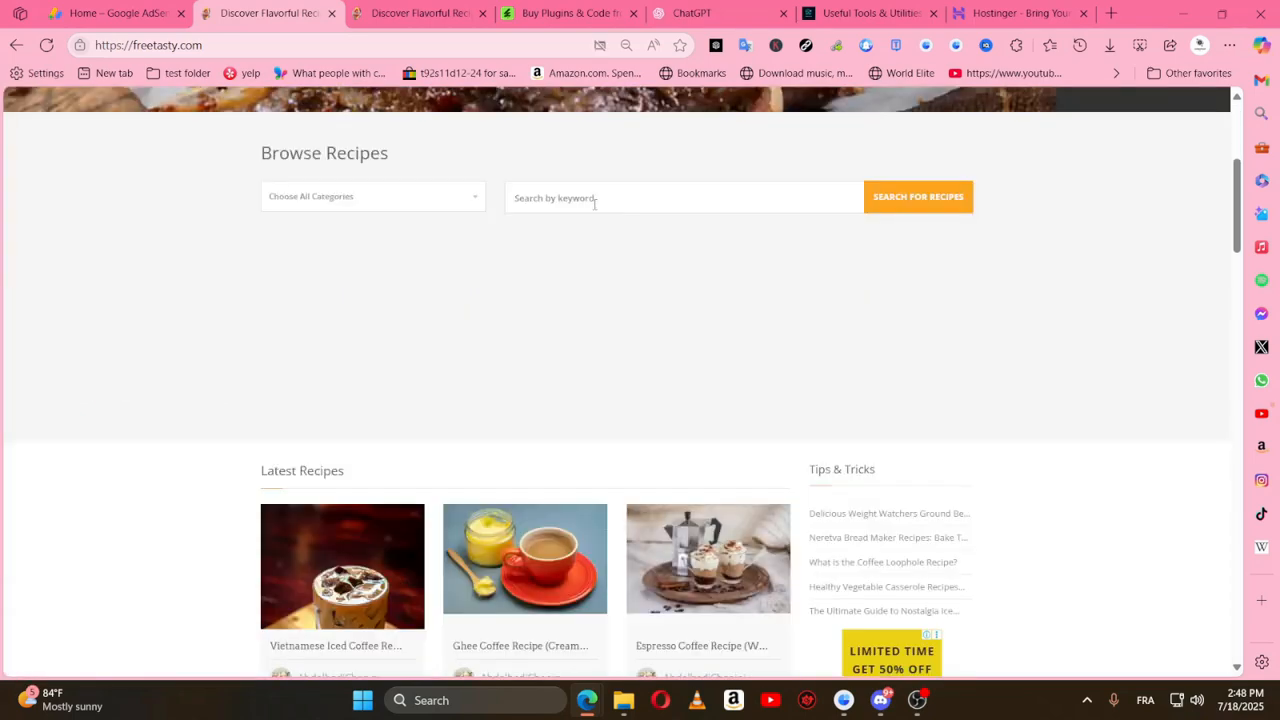
{"action": "scroll", "coordinate": [594, 203], "scroll_direction": "down", "scroll_amount": 2}
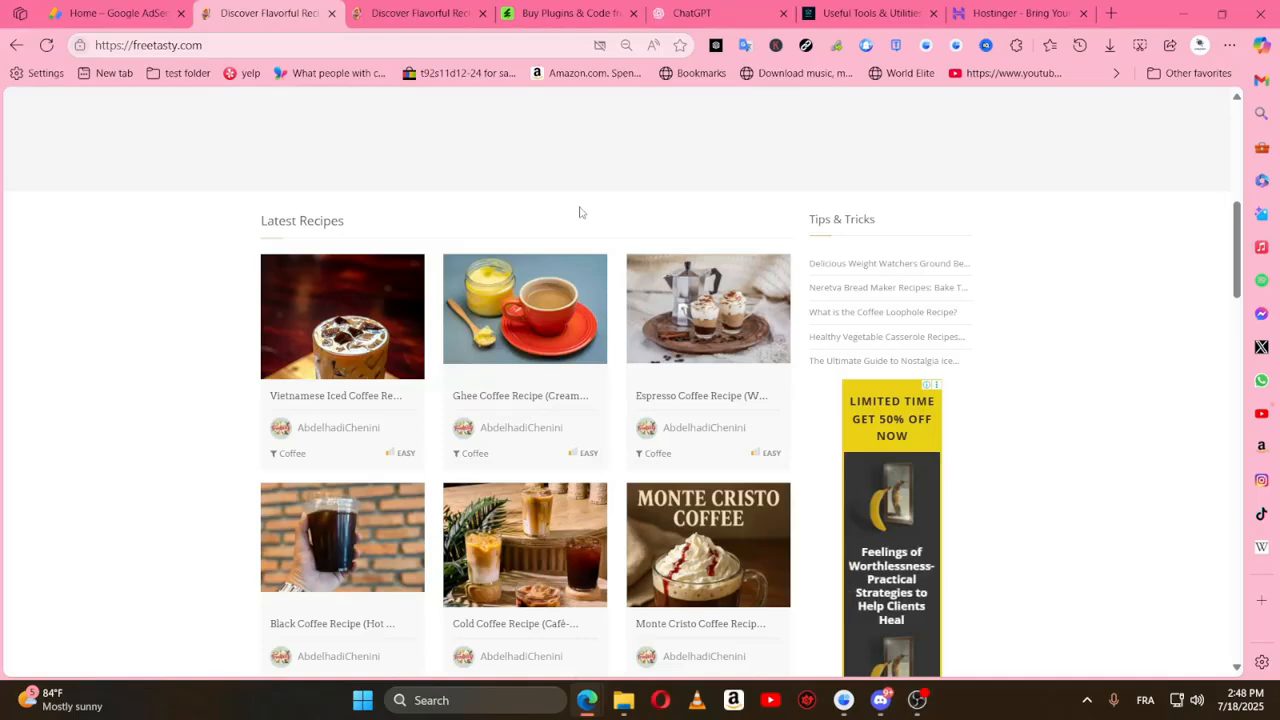
{"action": "scroll", "coordinate": [579, 212], "scroll_direction": "down", "scroll_amount": 8}
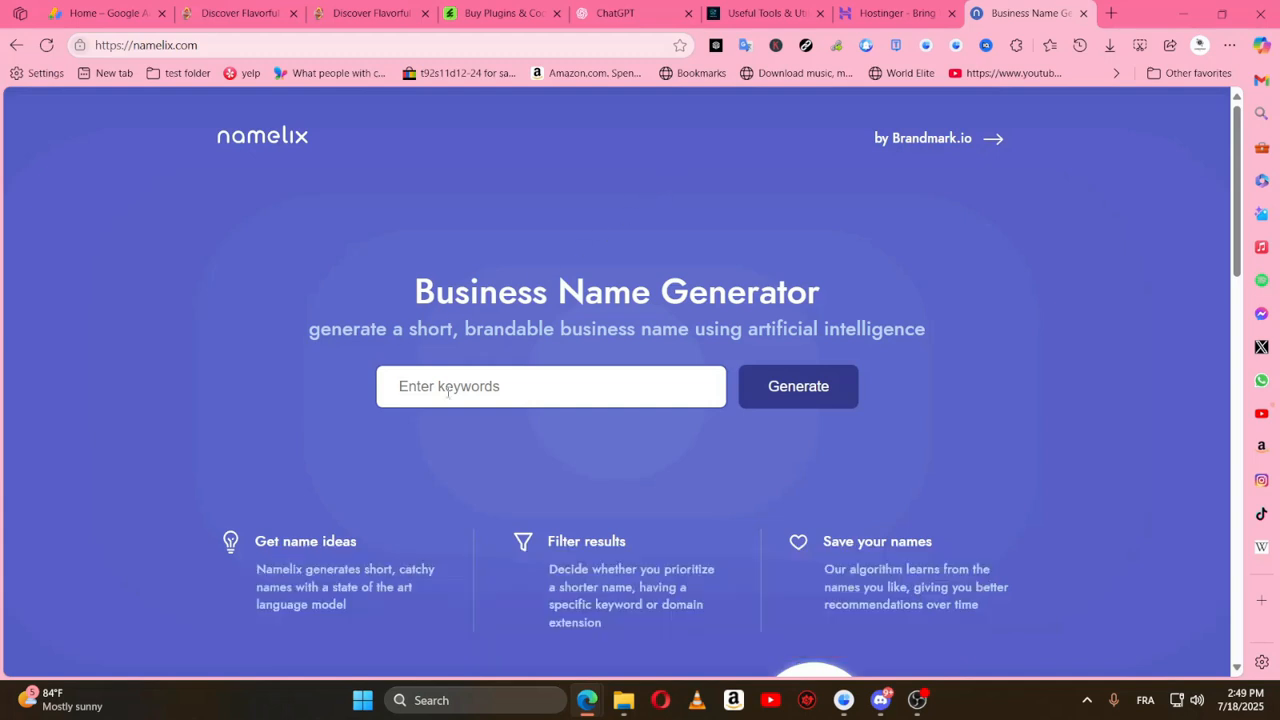
Generate business names on Namelix for the keywords "recipes, cooking" with the Brandable names style and Medium randomness
{"action": "left_click", "coordinate": [569, 368]}
{"action": "type", "text": "recipes, cooking"}
{"action": "left_click", "coordinate": [766, 400]}
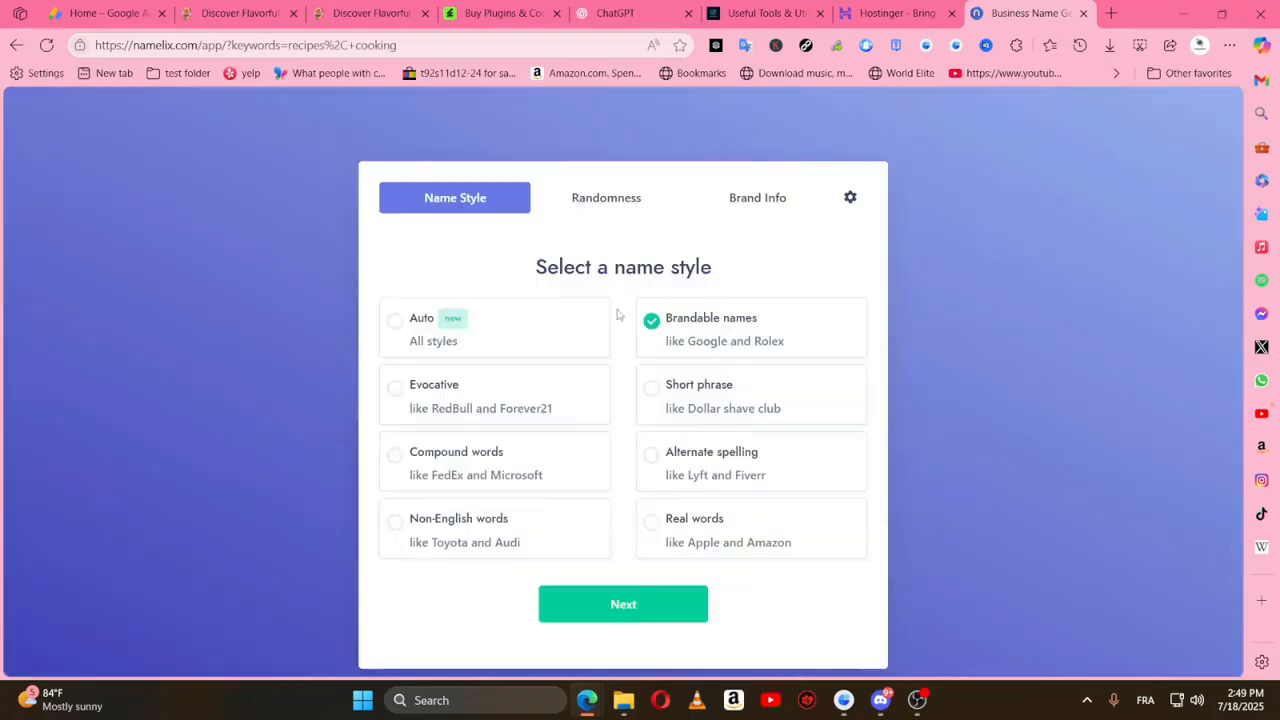
{"action": "left_click", "coordinate": [608, 608]}
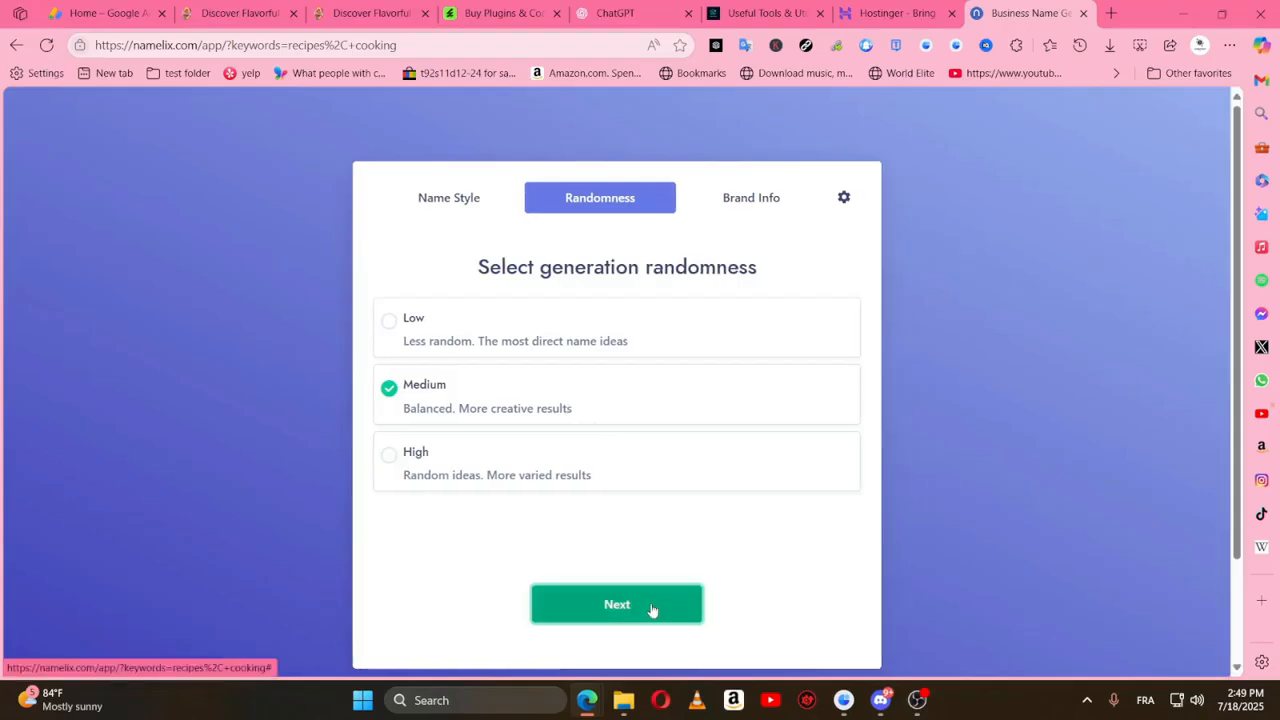
{"action": "left_click", "coordinate": [651, 610]}
{"action": "left_click", "coordinate": [647, 611]}
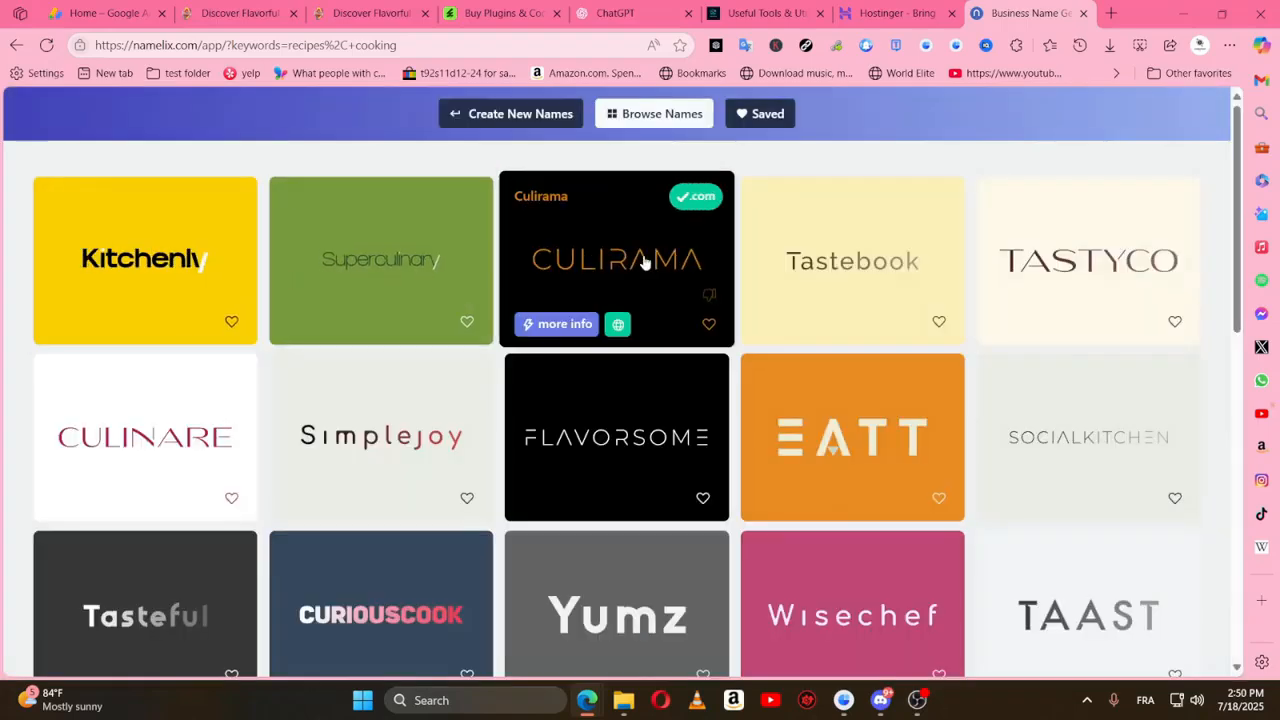
Browse the generated brand names and check which ones have an available .com domain
{"action": "scroll", "coordinate": [480, 340], "scroll_direction": "down", "scroll_amount": 2}
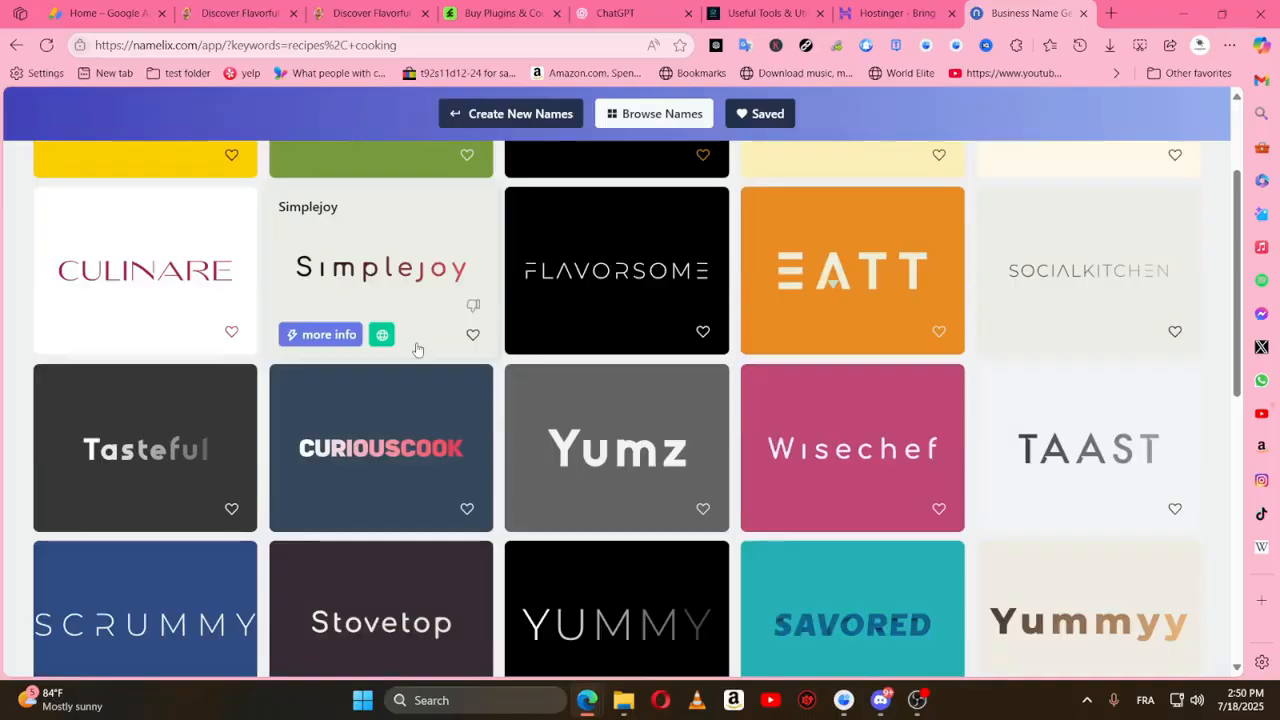
{"action": "scroll", "coordinate": [525, 340], "scroll_direction": "down", "scroll_amount": 3}
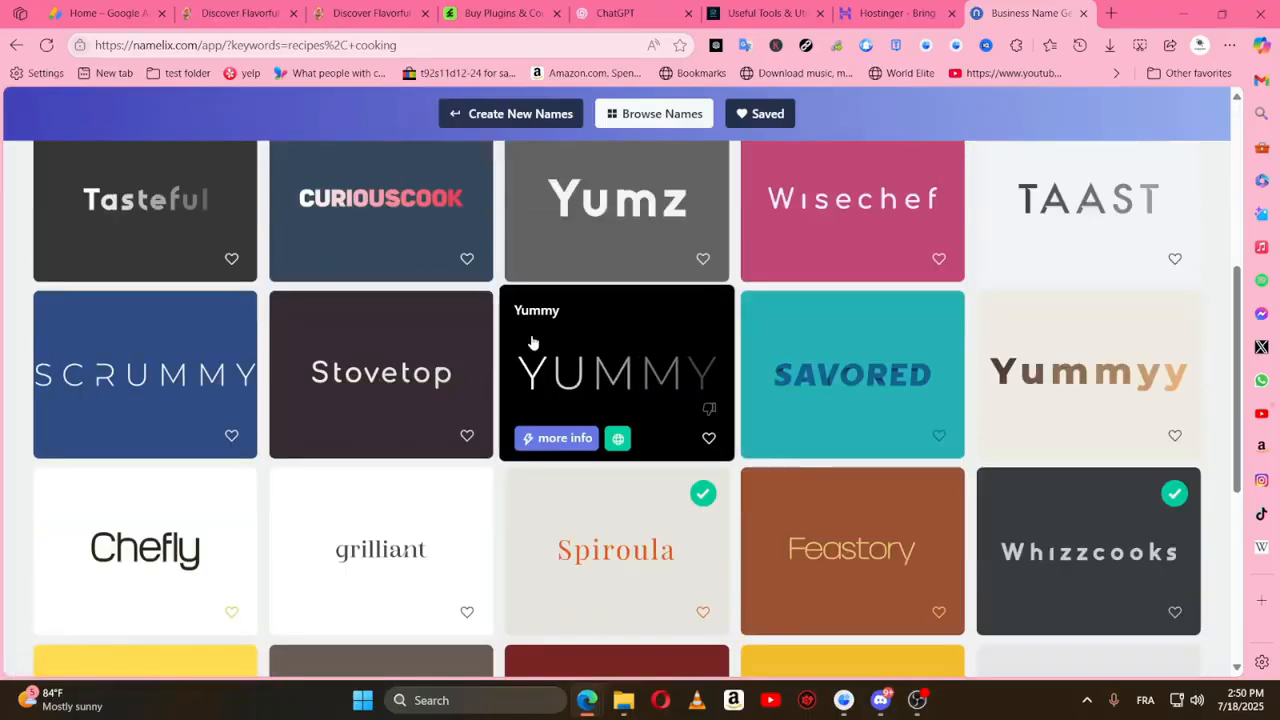
{"action": "scroll", "coordinate": [531, 343], "scroll_direction": "down", "scroll_amount": 2}
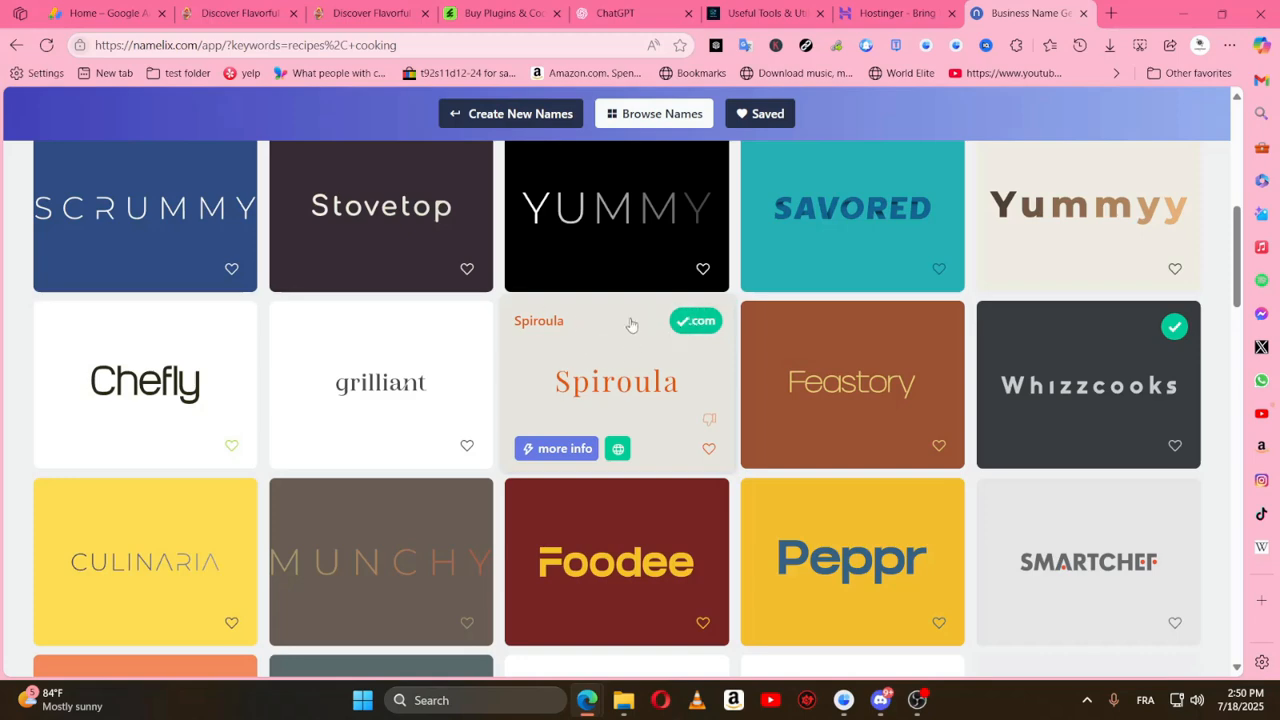
{"action": "scroll", "coordinate": [656, 322], "scroll_direction": "down", "scroll_amount": 2}
{"action": "scroll", "coordinate": [656, 322], "scroll_direction": "down", "scroll_amount": 3}
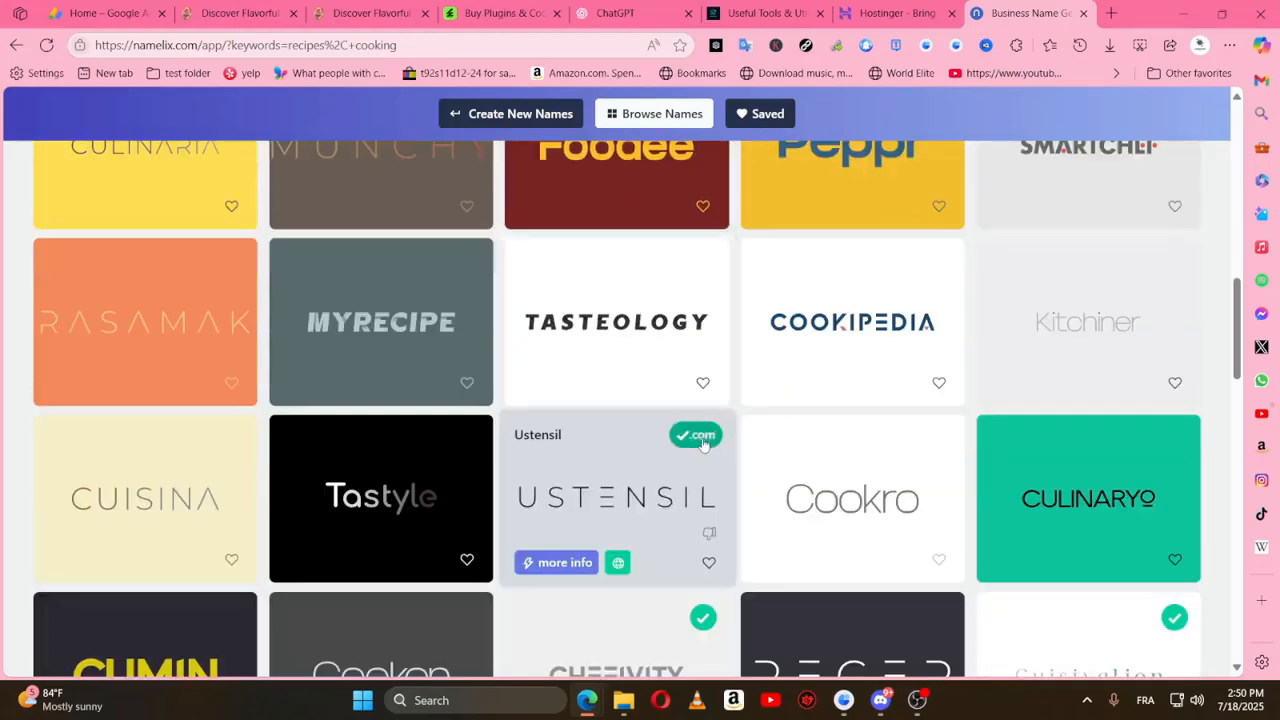
{"action": "scroll", "coordinate": [611, 438], "scroll_direction": "down", "scroll_amount": 2}
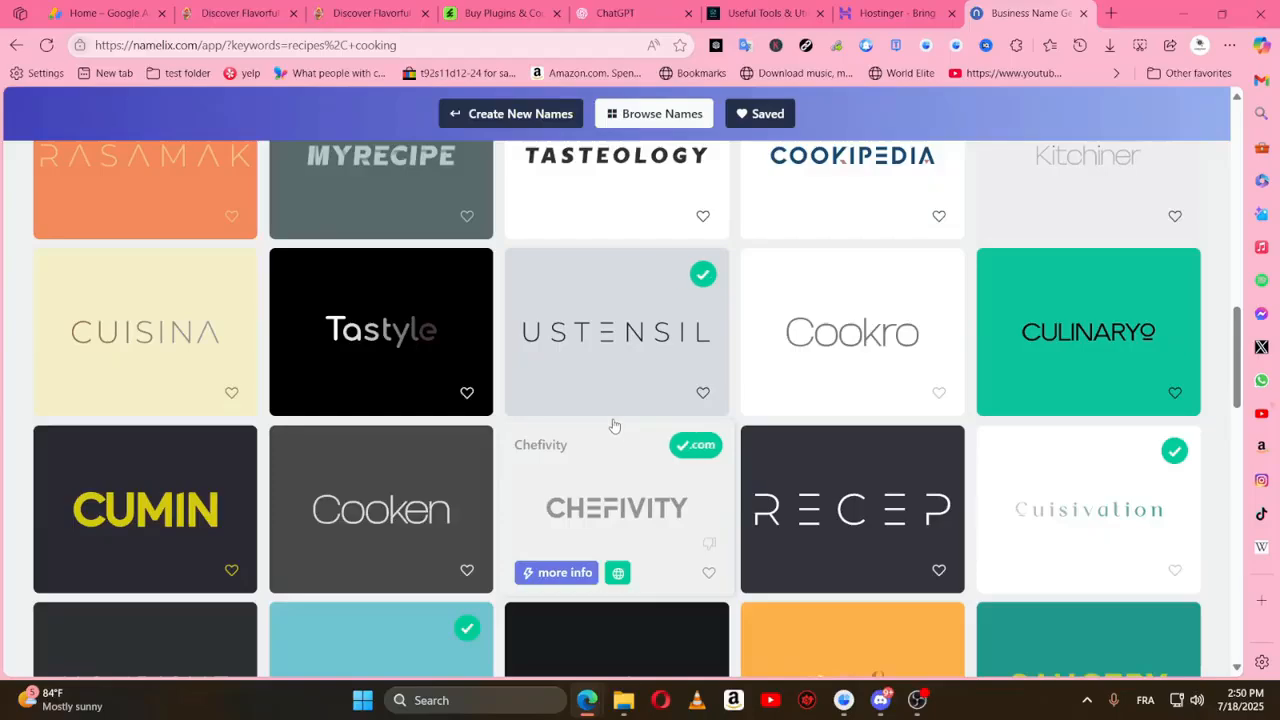
{"action": "scroll", "coordinate": [614, 426], "scroll_direction": "up", "scroll_amount": 2}
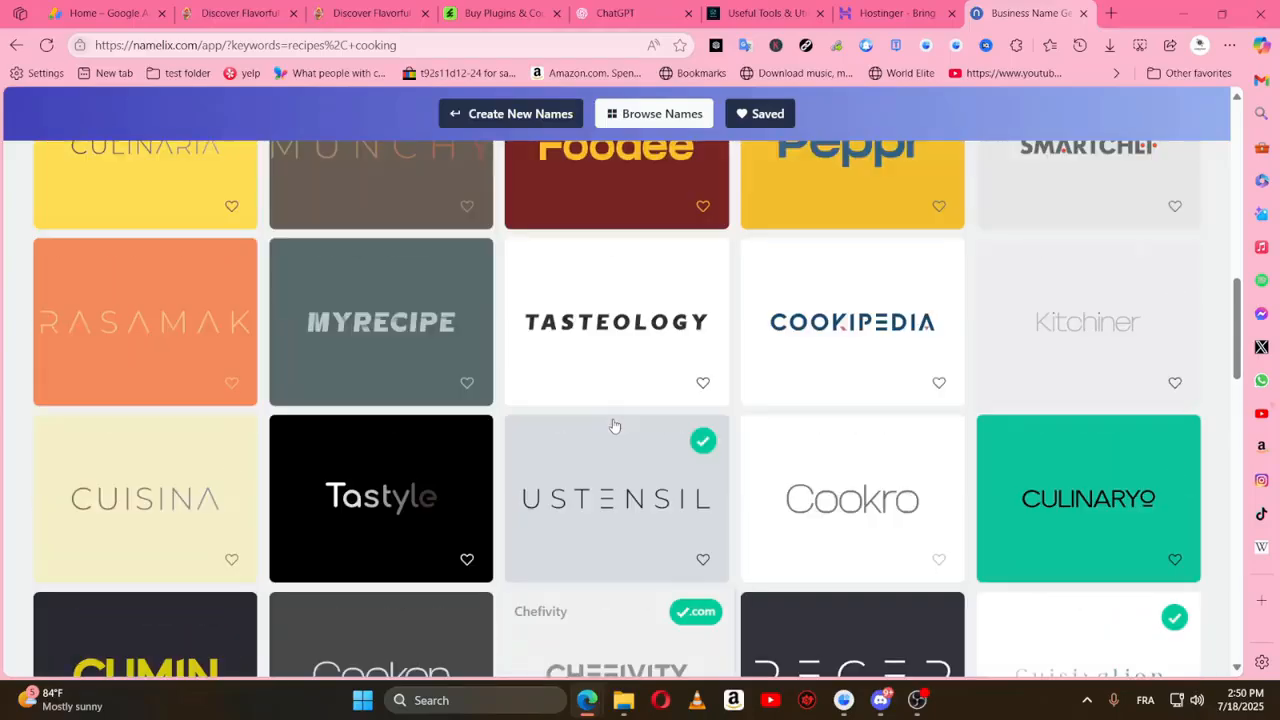
{"action": "scroll", "coordinate": [614, 426], "scroll_direction": "up", "scroll_amount": 4}
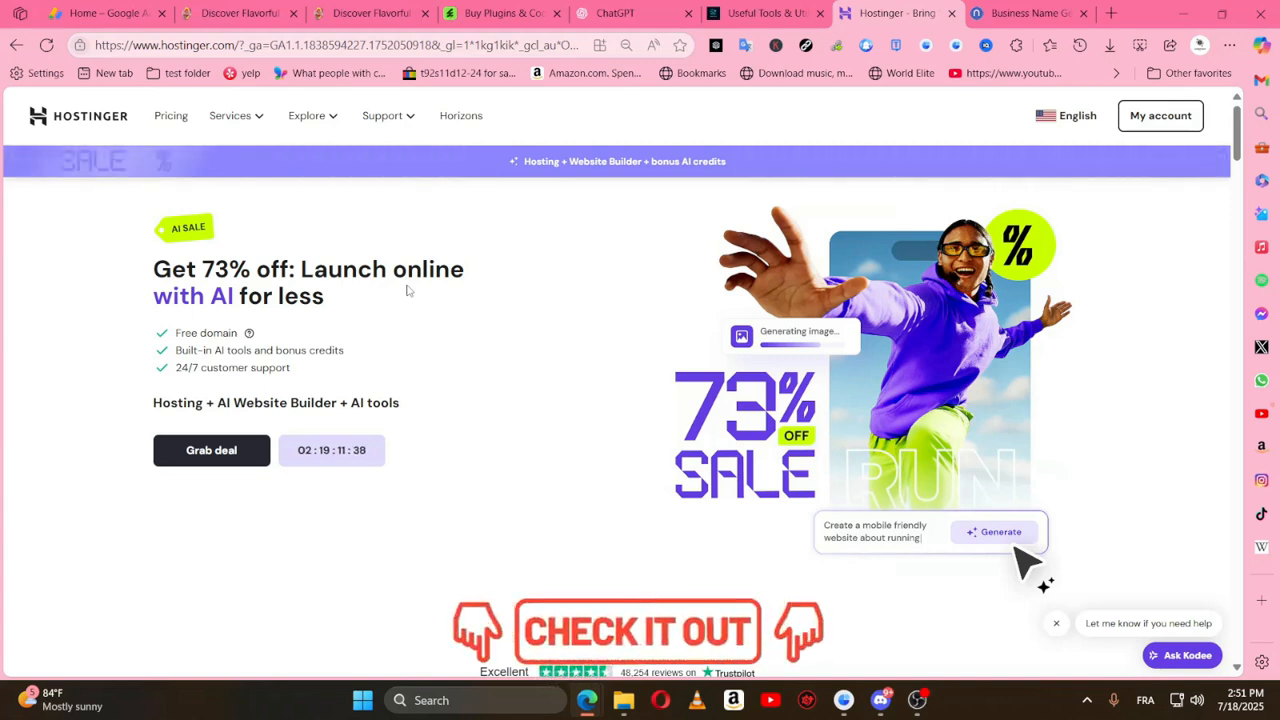
Open Hostinger's limited-time hosting deals and choose the Business plan
{"action": "left_click", "coordinate": [188, 452]}
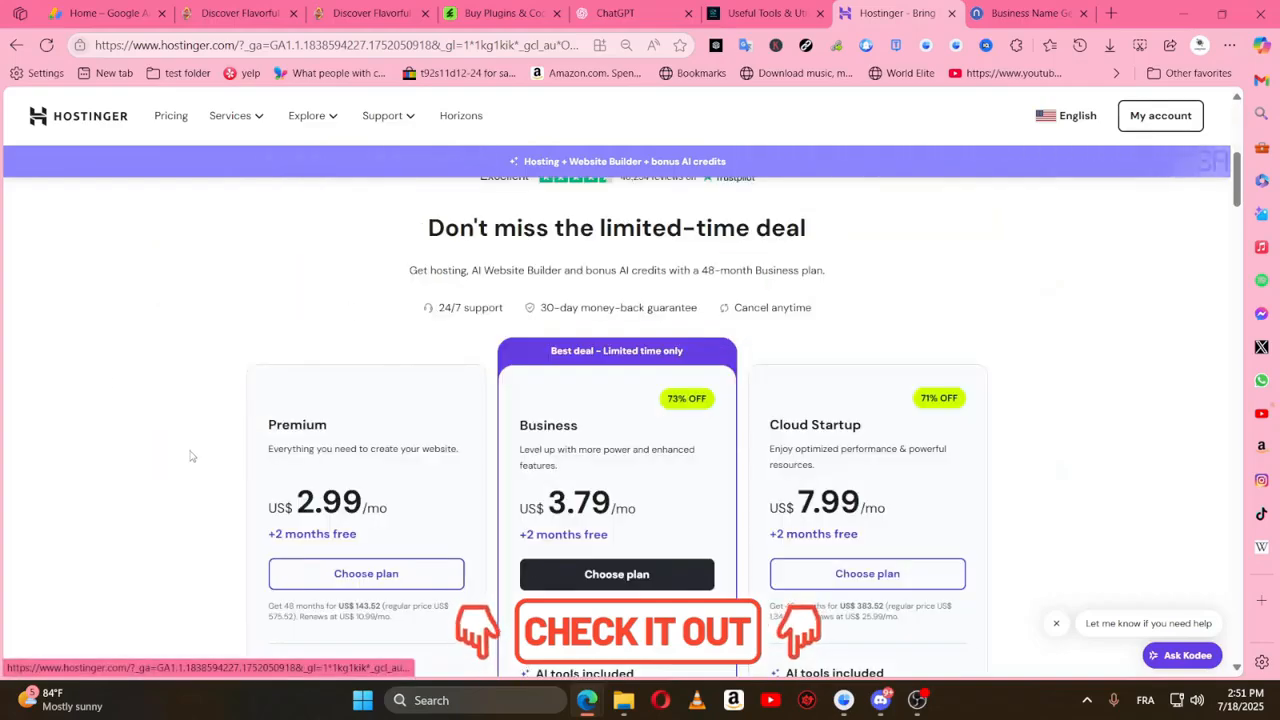
{"action": "scroll", "coordinate": [617, 265], "scroll_direction": "down", "scroll_amount": 2}
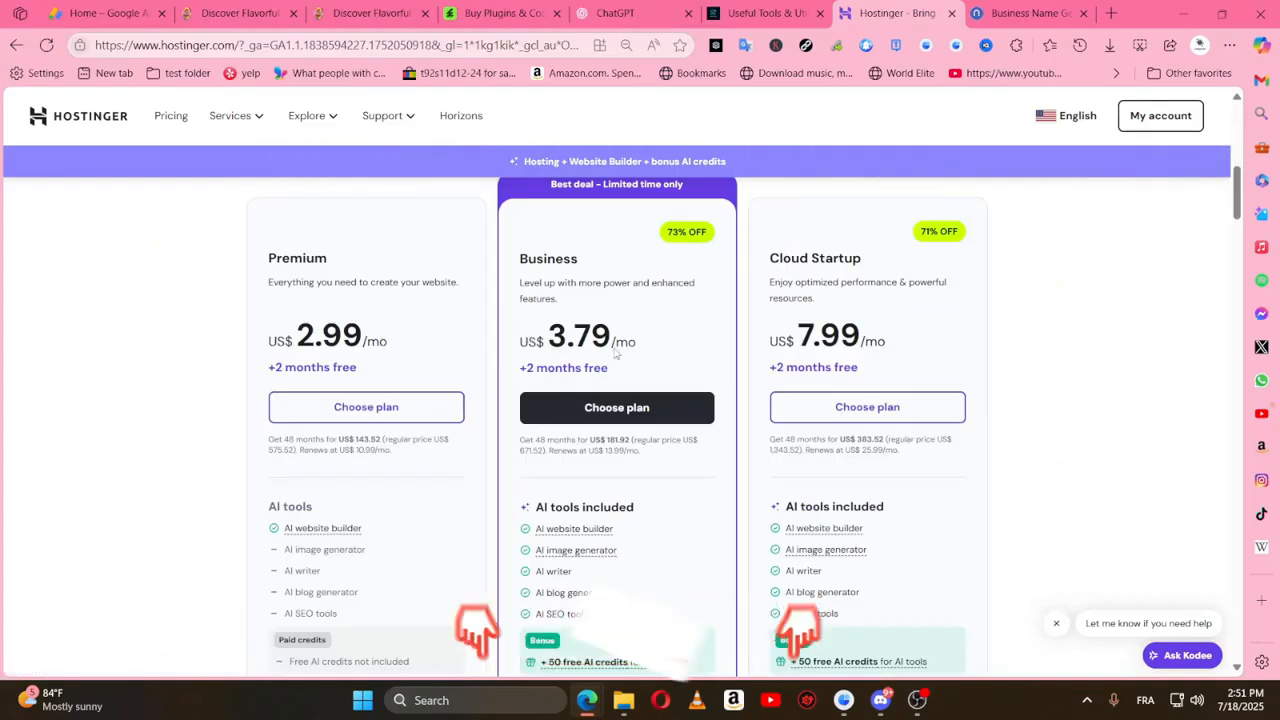
{"action": "left_click", "coordinate": [609, 409]}
Set the Business Web Hosting period in the cart to 12 months
{"action": "scroll", "coordinate": [486, 280], "scroll_direction": "down", "scroll_amount": 3}
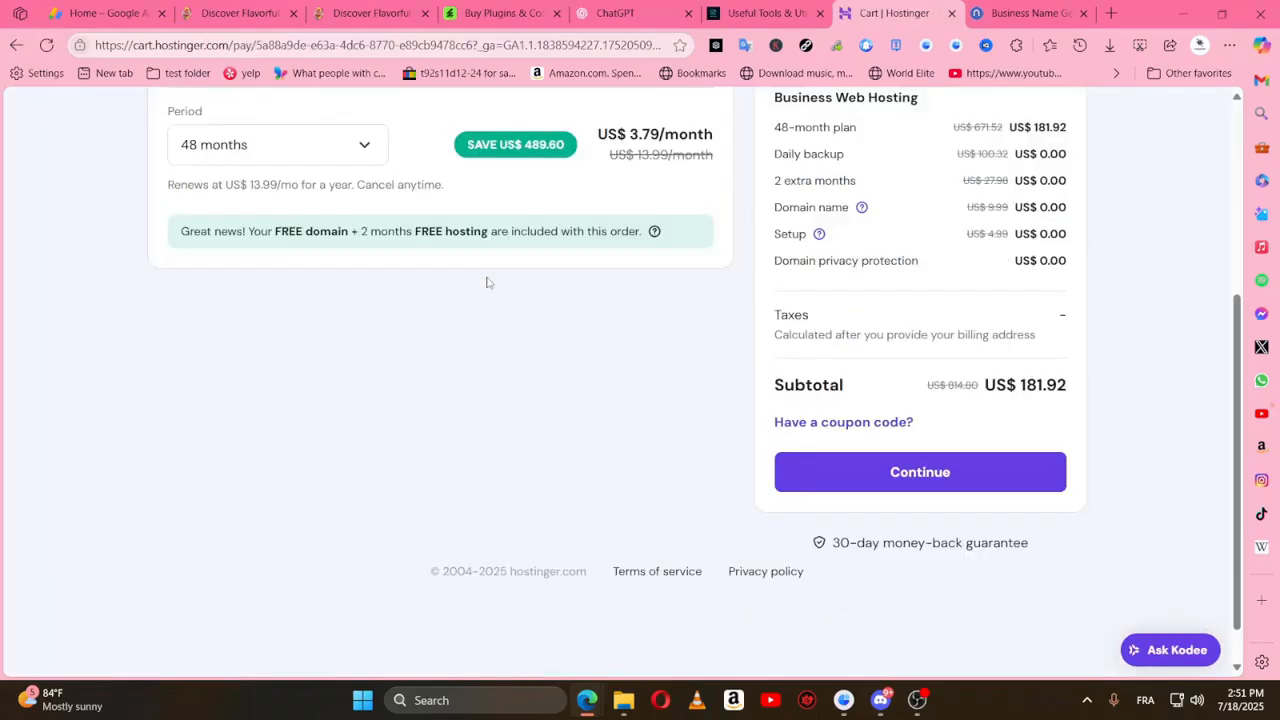
{"action": "left_click", "coordinate": [251, 140]}
{"action": "scroll", "coordinate": [217, 233], "scroll_direction": "up", "scroll_amount": 3}
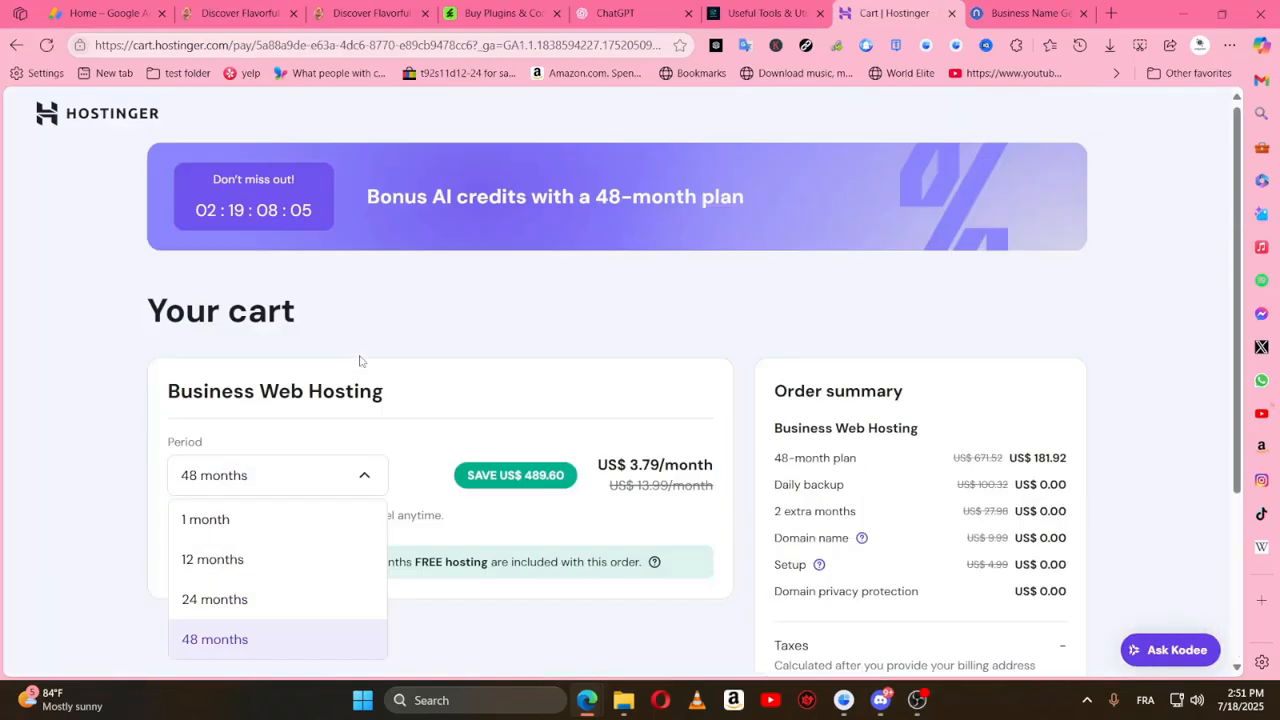
{"action": "left_click", "coordinate": [210, 560]}
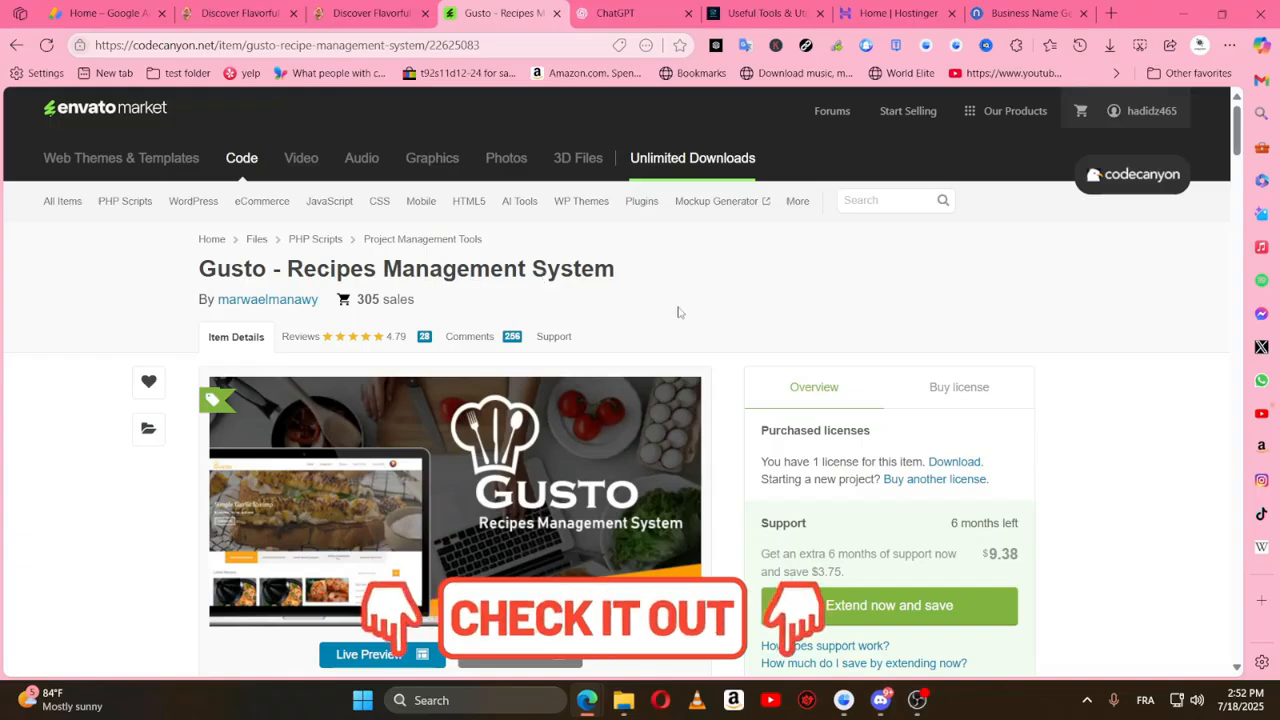
Download the Gusto - Recipes Management System files from the CodeCanyon account's purchased downloads
{"action": "scroll", "coordinate": [675, 278], "scroll_direction": "down", "scroll_amount": 2}
{"action": "scroll", "coordinate": [835, 232], "scroll_direction": "up", "scroll_amount": 2}
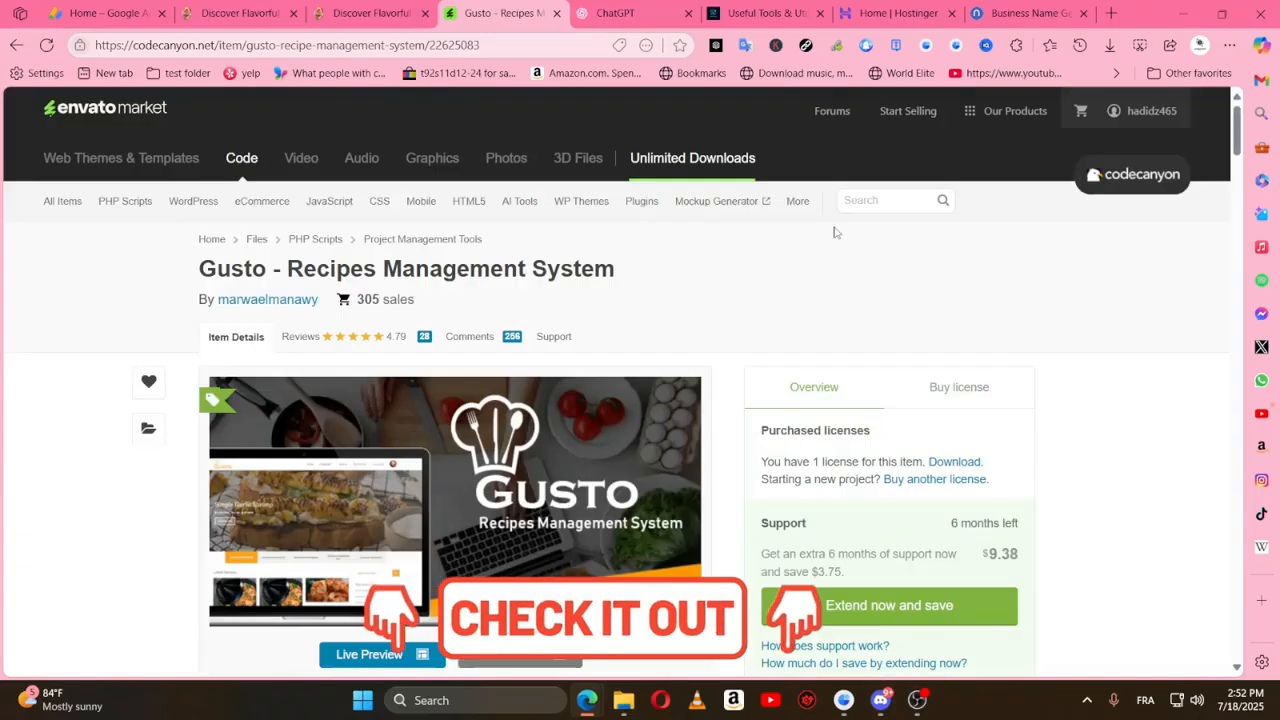
{"action": "mouse_move", "coordinate": [1120, 111]}
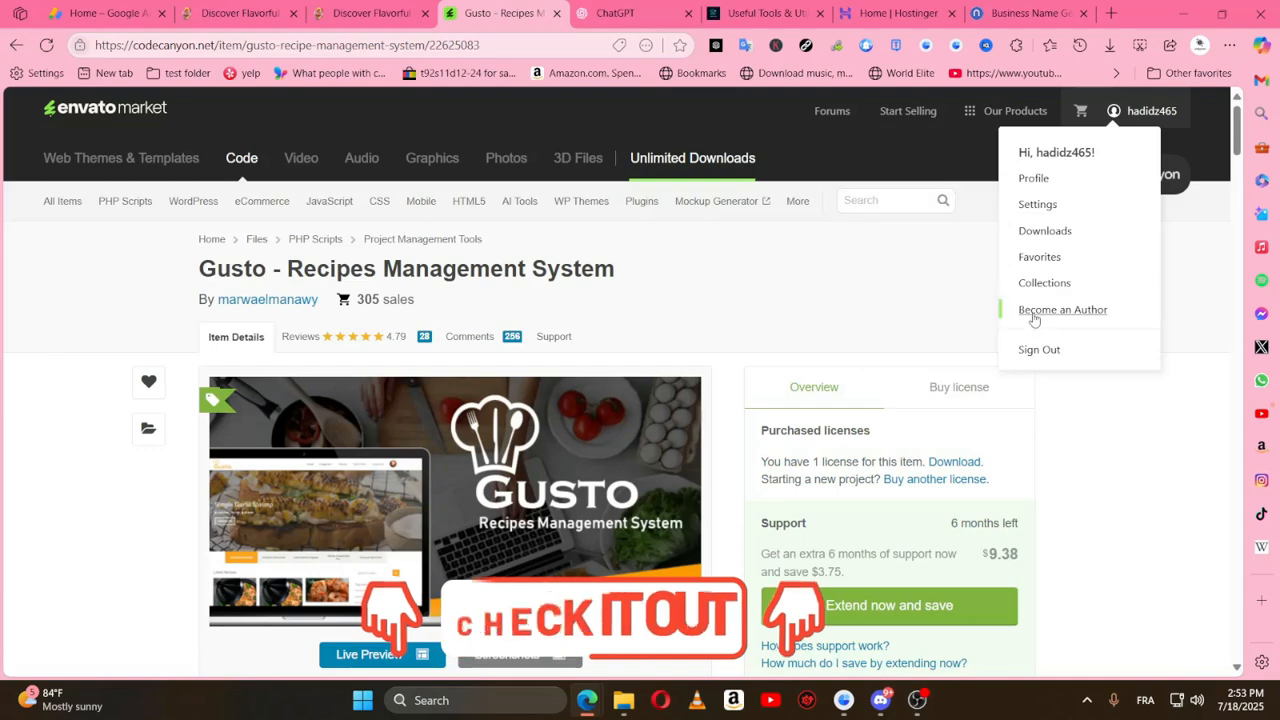
{"action": "left_click", "coordinate": [1031, 233]}
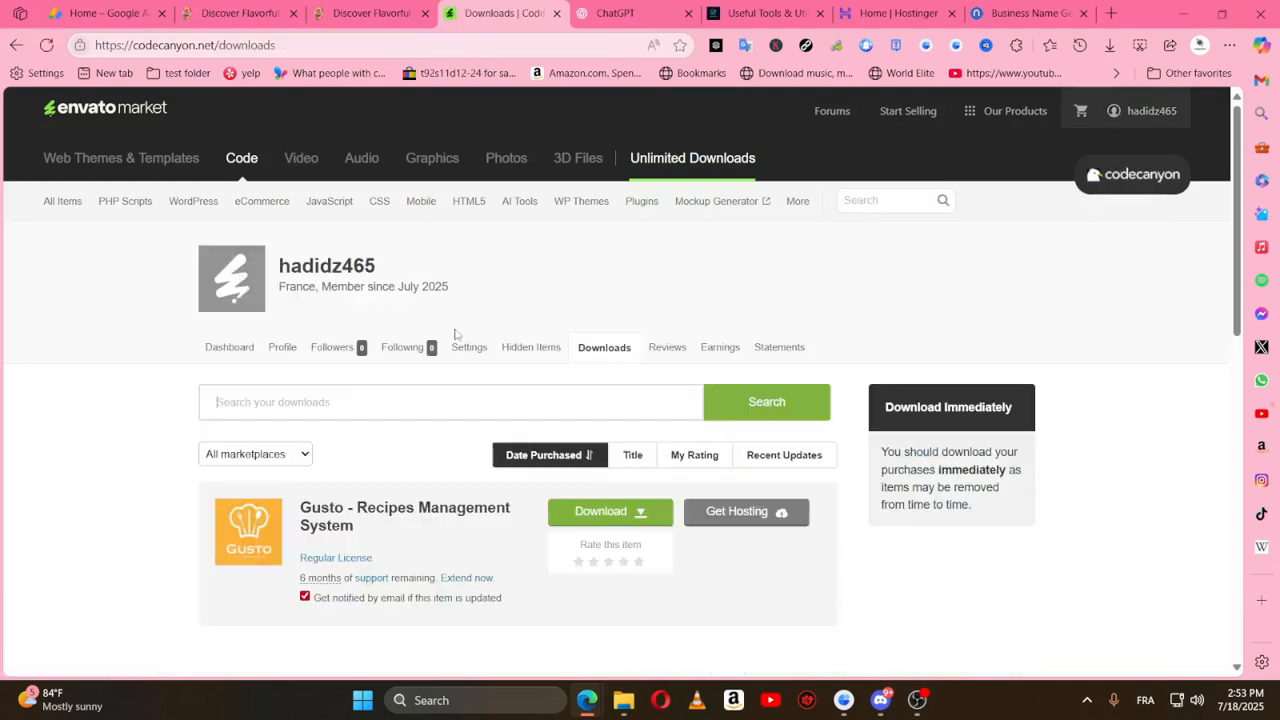
{"action": "scroll", "coordinate": [400, 431], "scroll_direction": "down", "scroll_amount": 2}
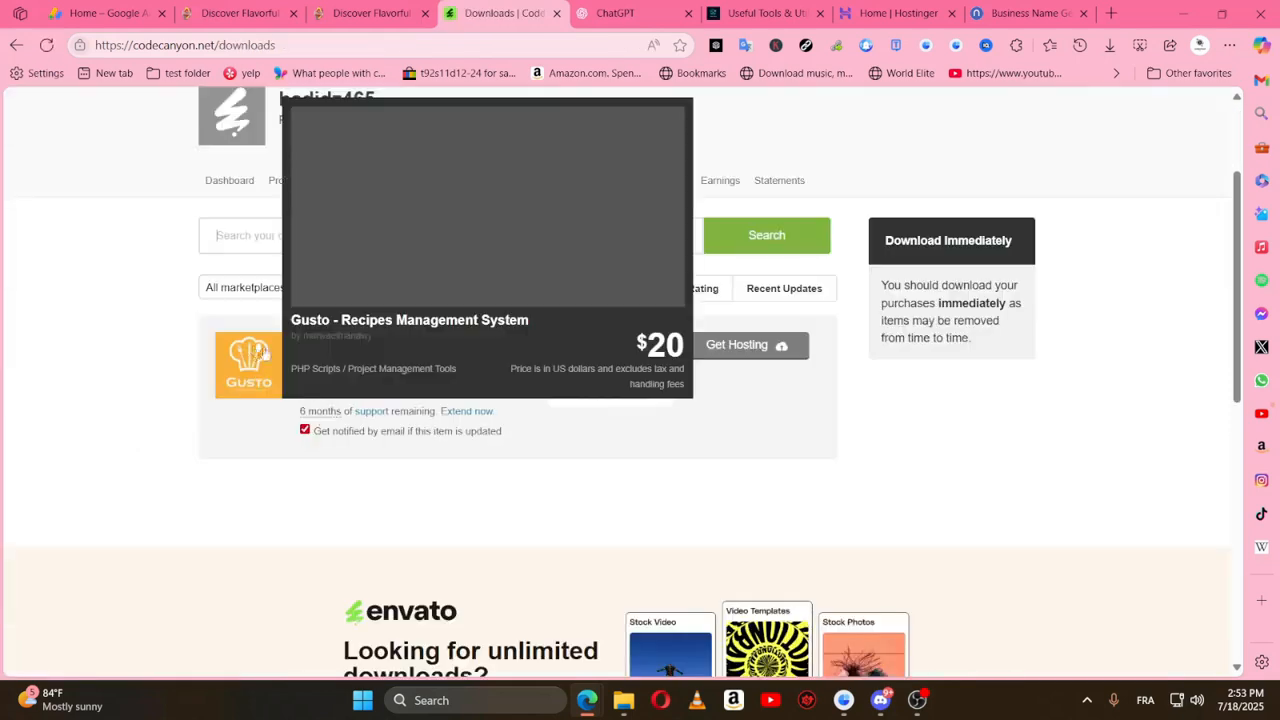
{"action": "scroll", "coordinate": [935, 215], "scroll_direction": "up", "scroll_amount": 2}
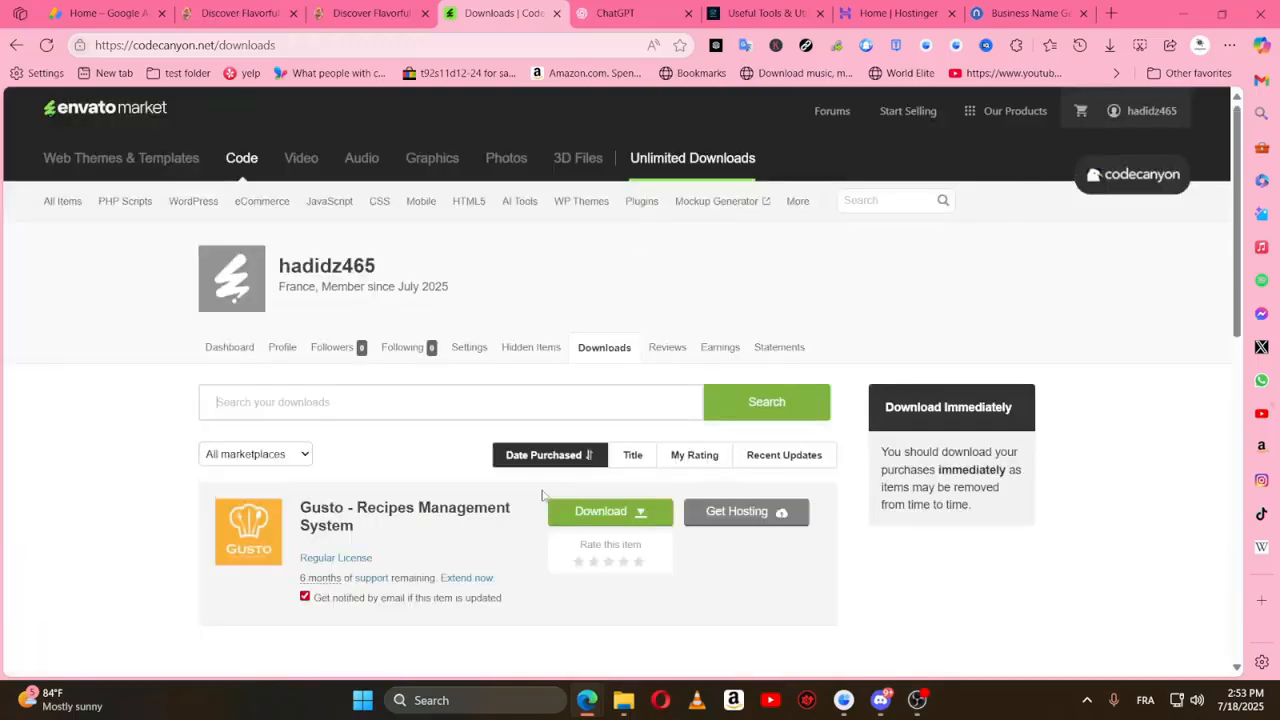
{"action": "left_click", "coordinate": [603, 512]}
{"action": "left_click", "coordinate": [607, 543]}
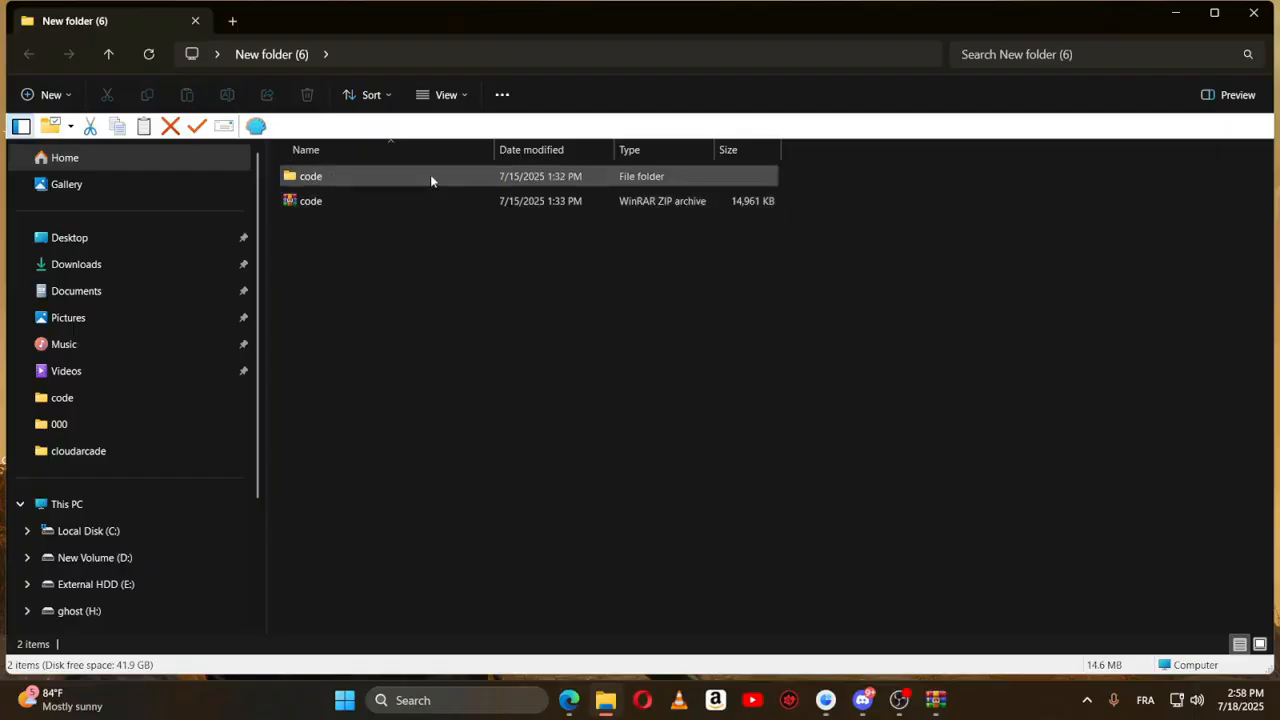
Compress the code folder in New folder (6) into a ZIP file, keeping the suggested archive name
{"action": "left_click", "coordinate": [296, 178]}
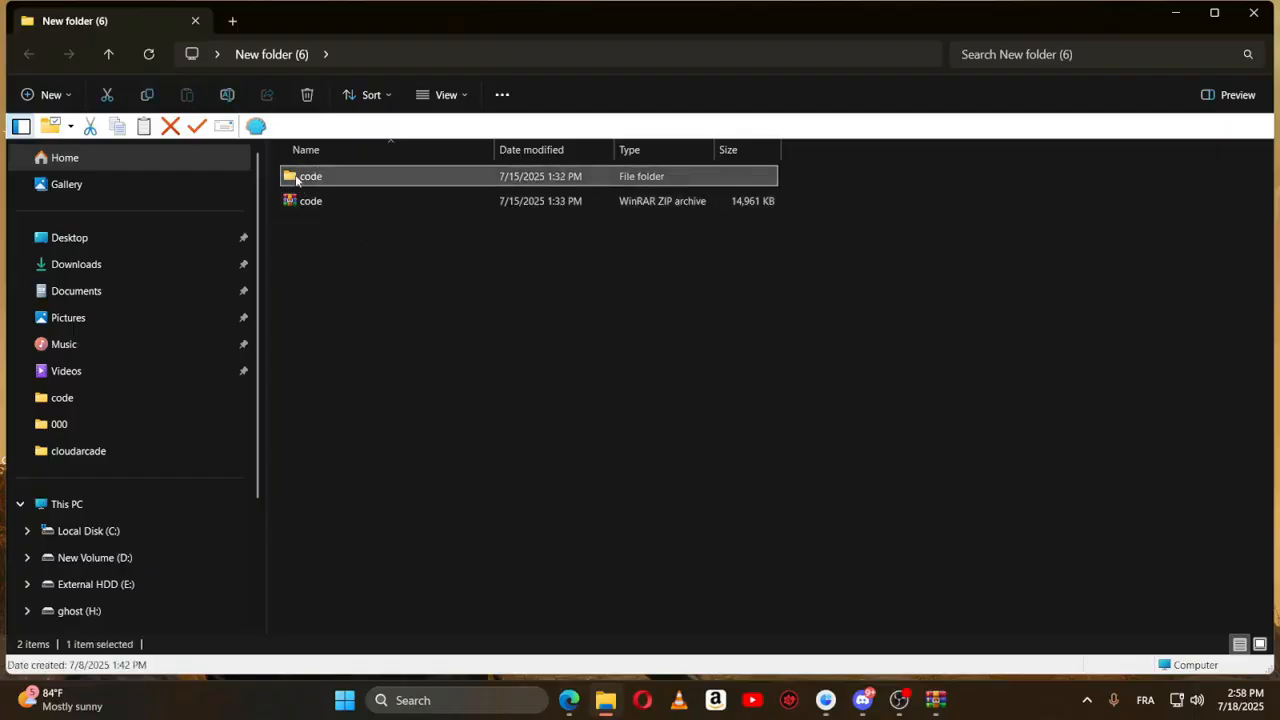
{"action": "right_click", "coordinate": [334, 178]}
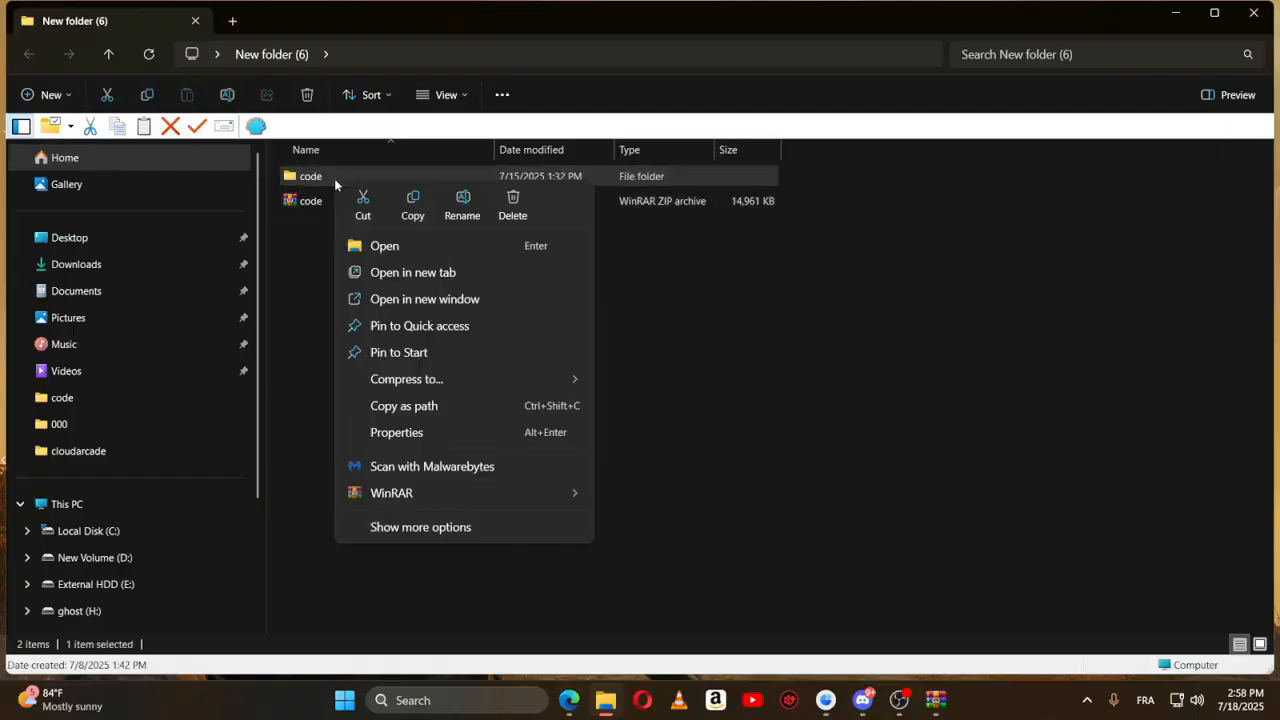
{"action": "mouse_move", "coordinate": [588, 385]}
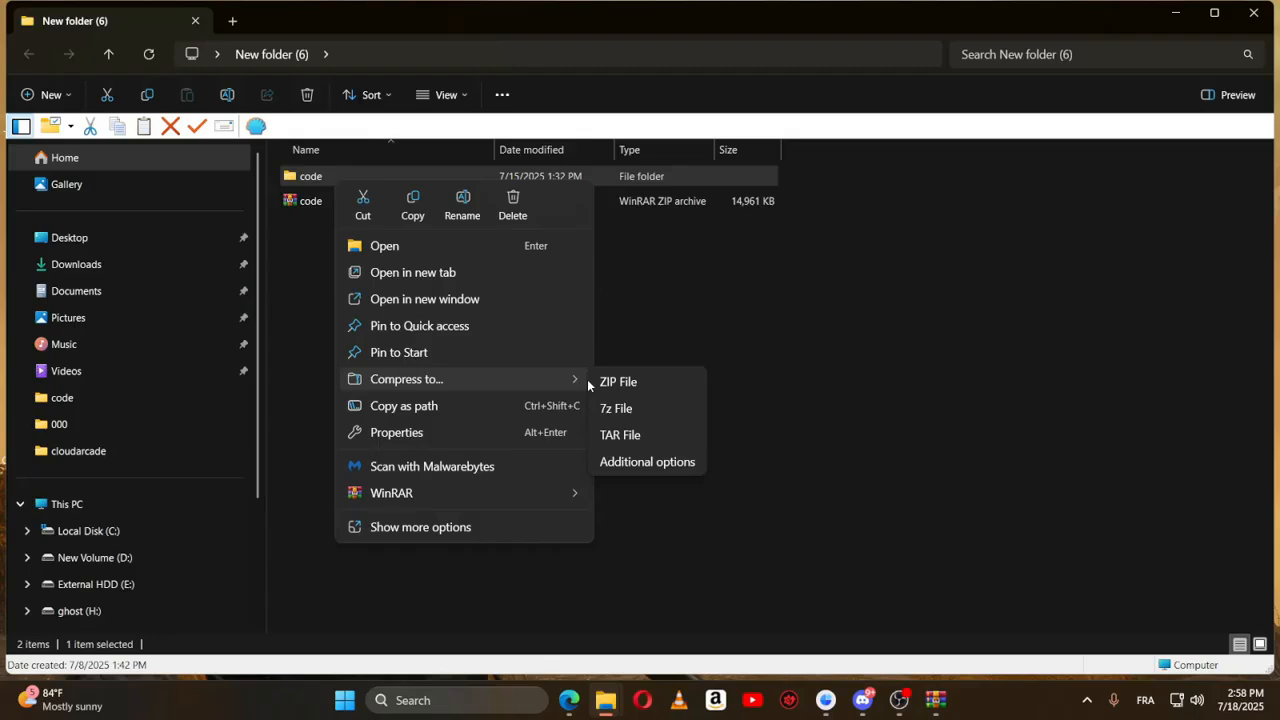
{"action": "left_click", "coordinate": [663, 392]}
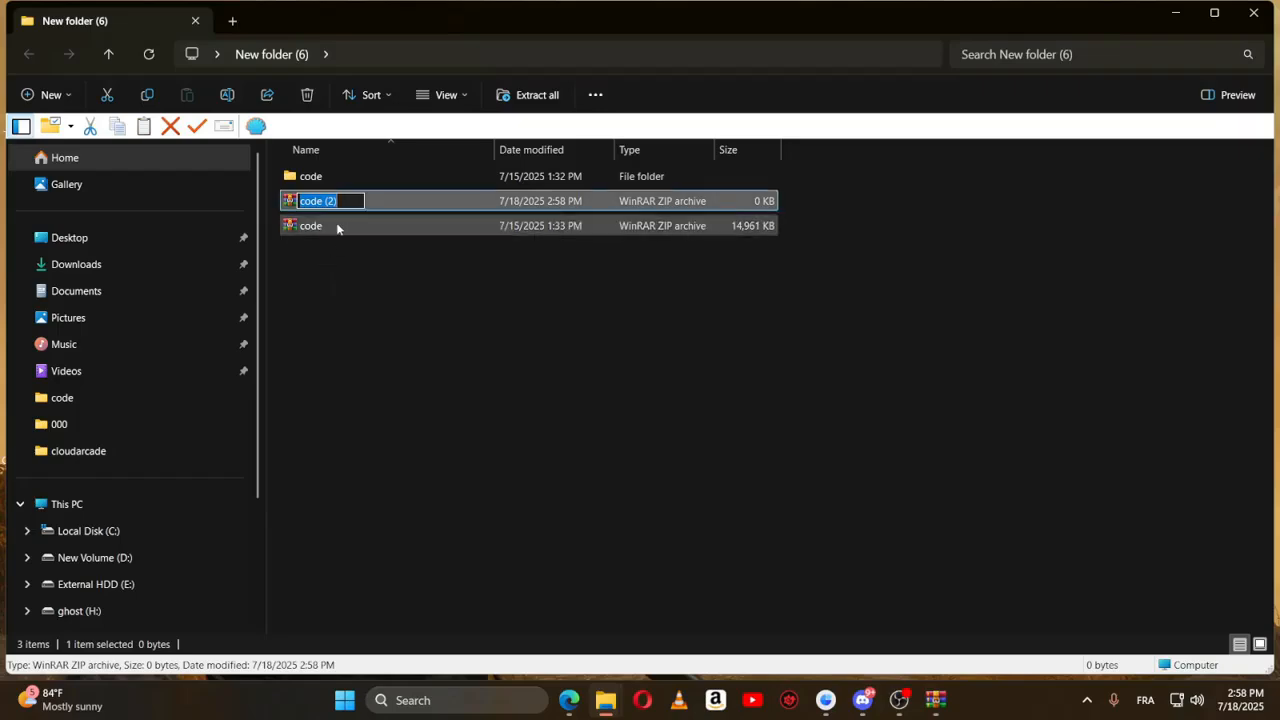
{"action": "left_click", "coordinate": [356, 292]}
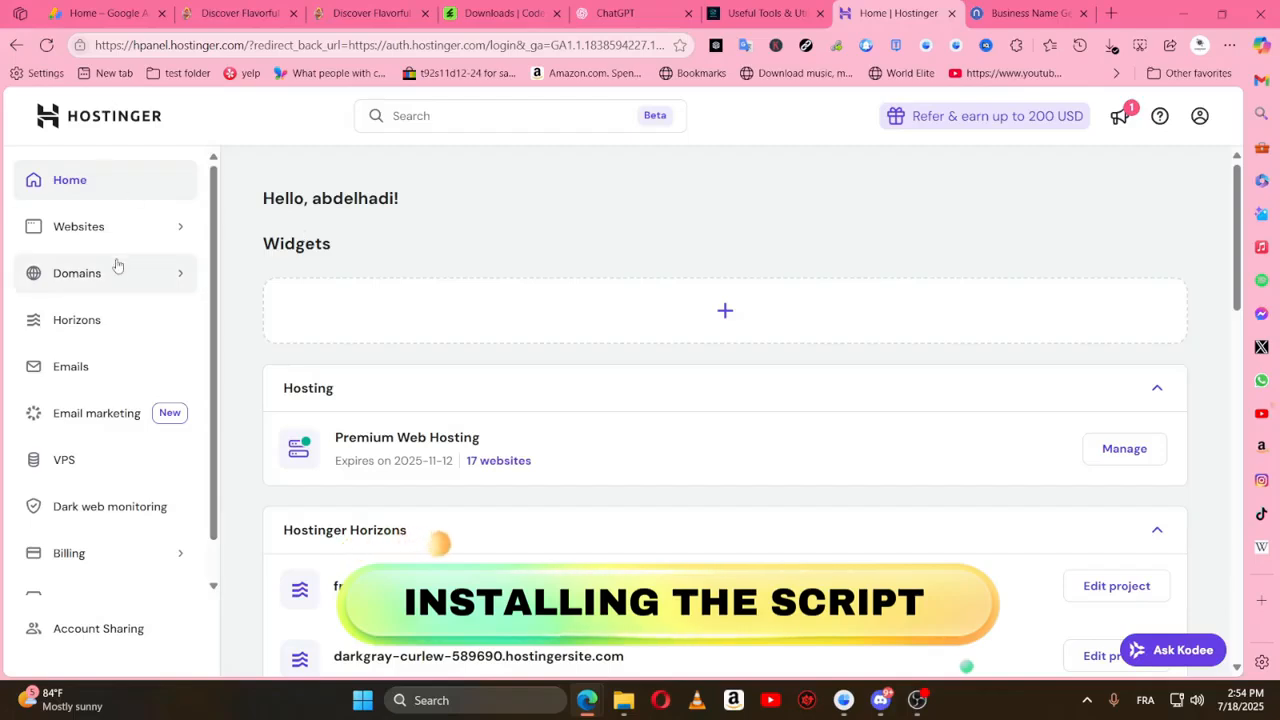
View Hostinger's page for getting a new domain and look back at the business name generator
{"action": "left_click", "coordinate": [106, 273]}
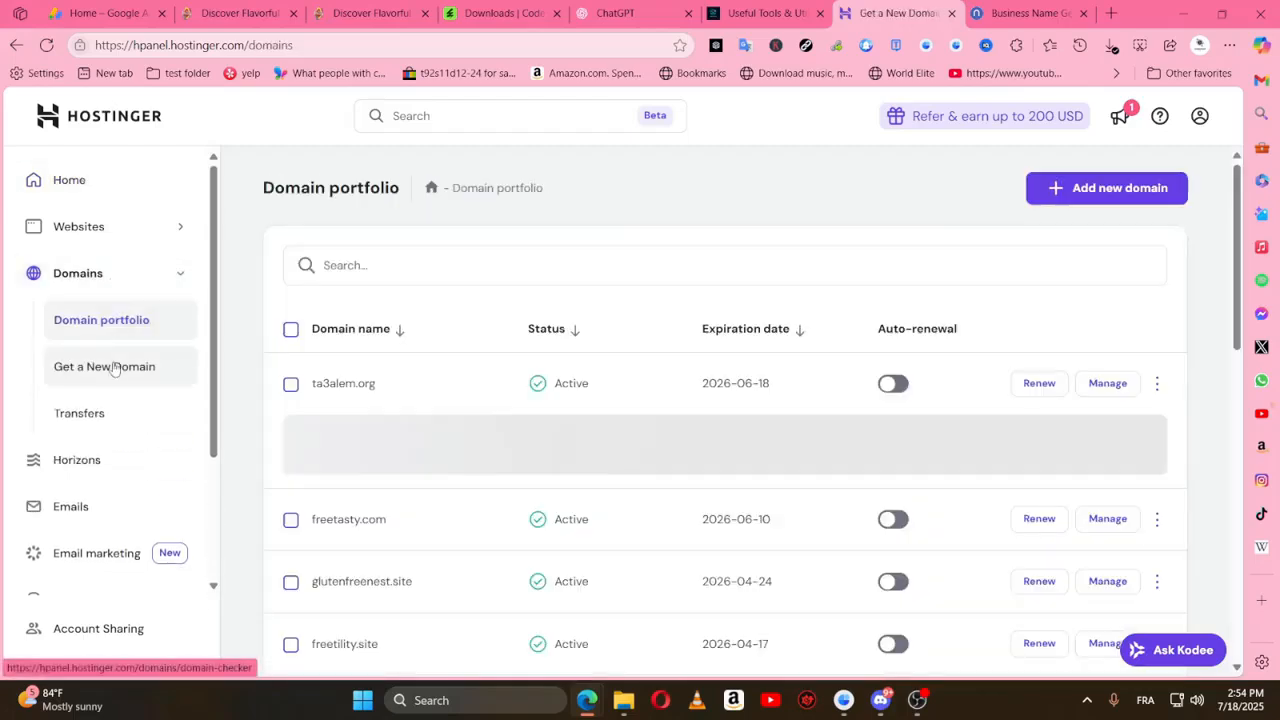
{"action": "left_click", "coordinate": [110, 367]}
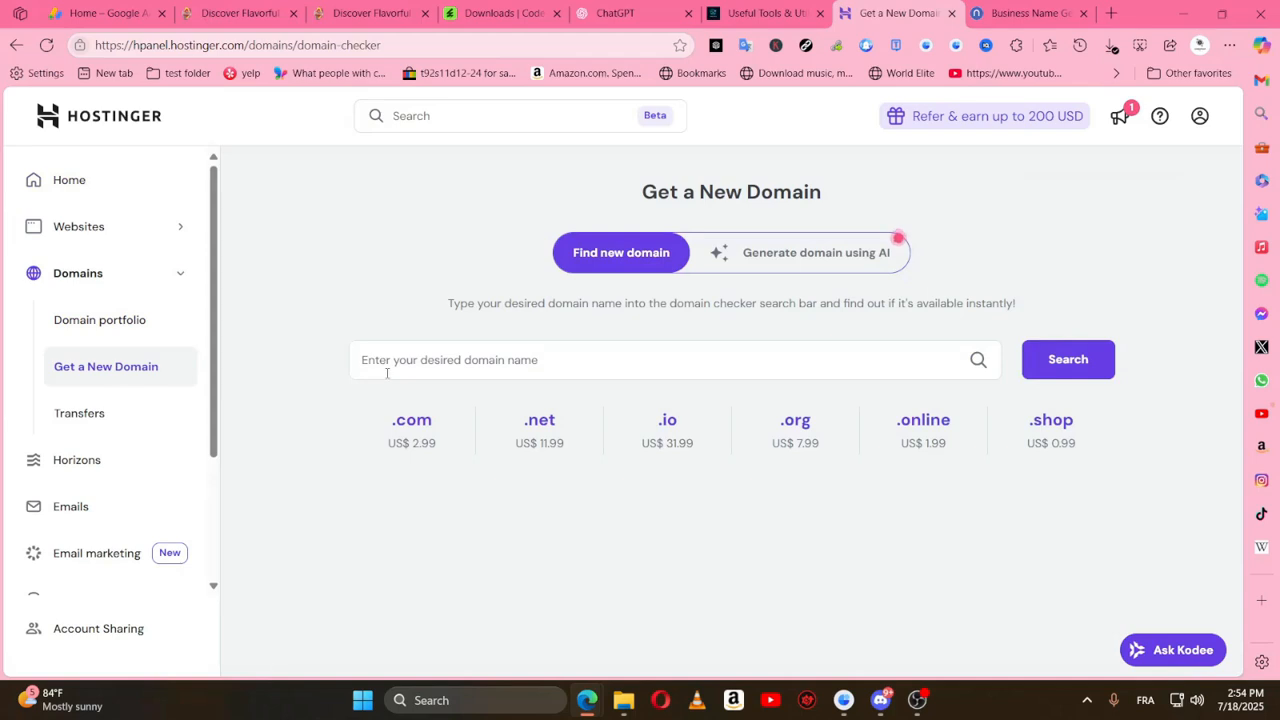
{"action": "left_click", "coordinate": [1030, 13]}
{"action": "left_click", "coordinate": [893, 13]}
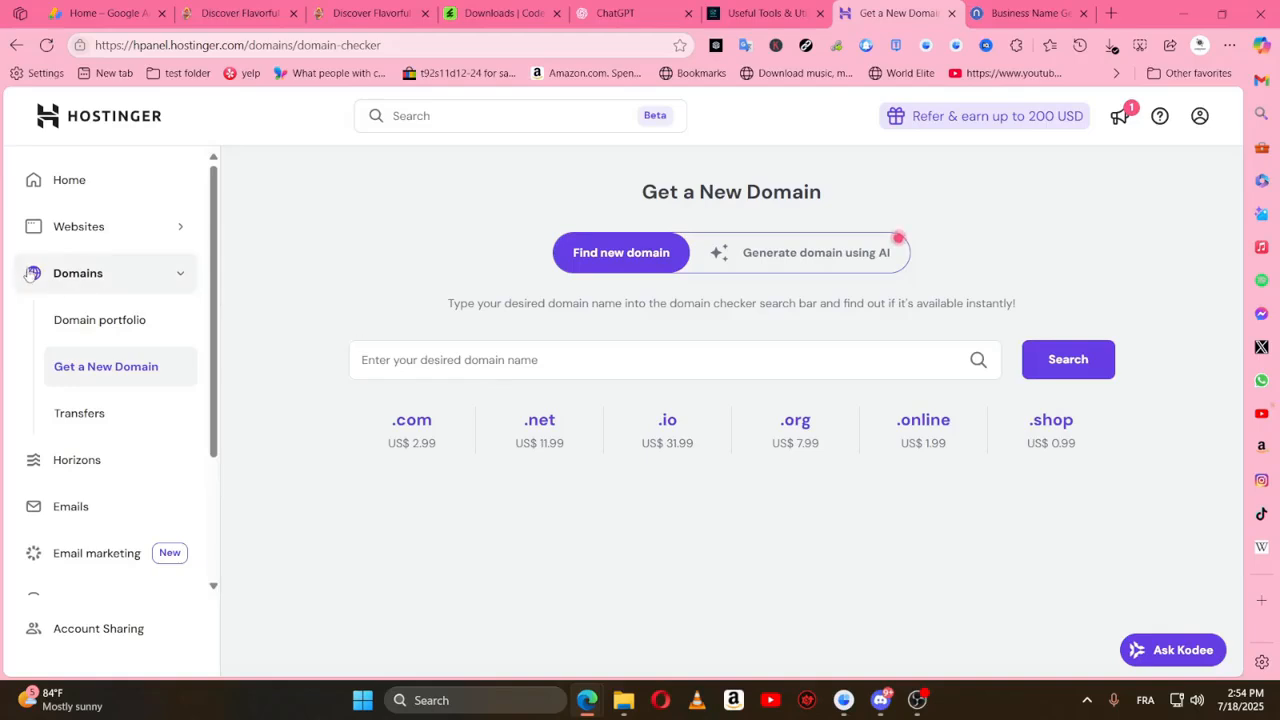
Add a custom PHP/HTML website to the Premium Web Hosting plan using the domain gametrend.site
{"action": "left_click", "coordinate": [120, 231]}
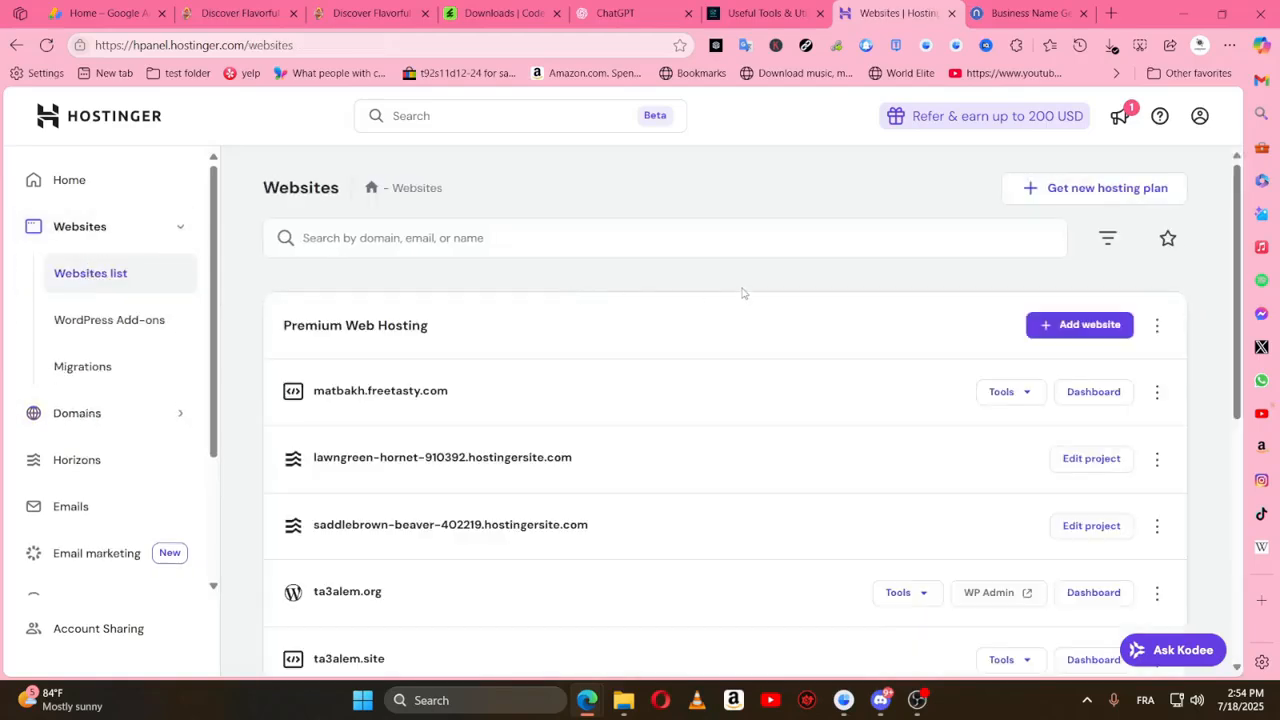
{"action": "left_click", "coordinate": [1070, 327]}
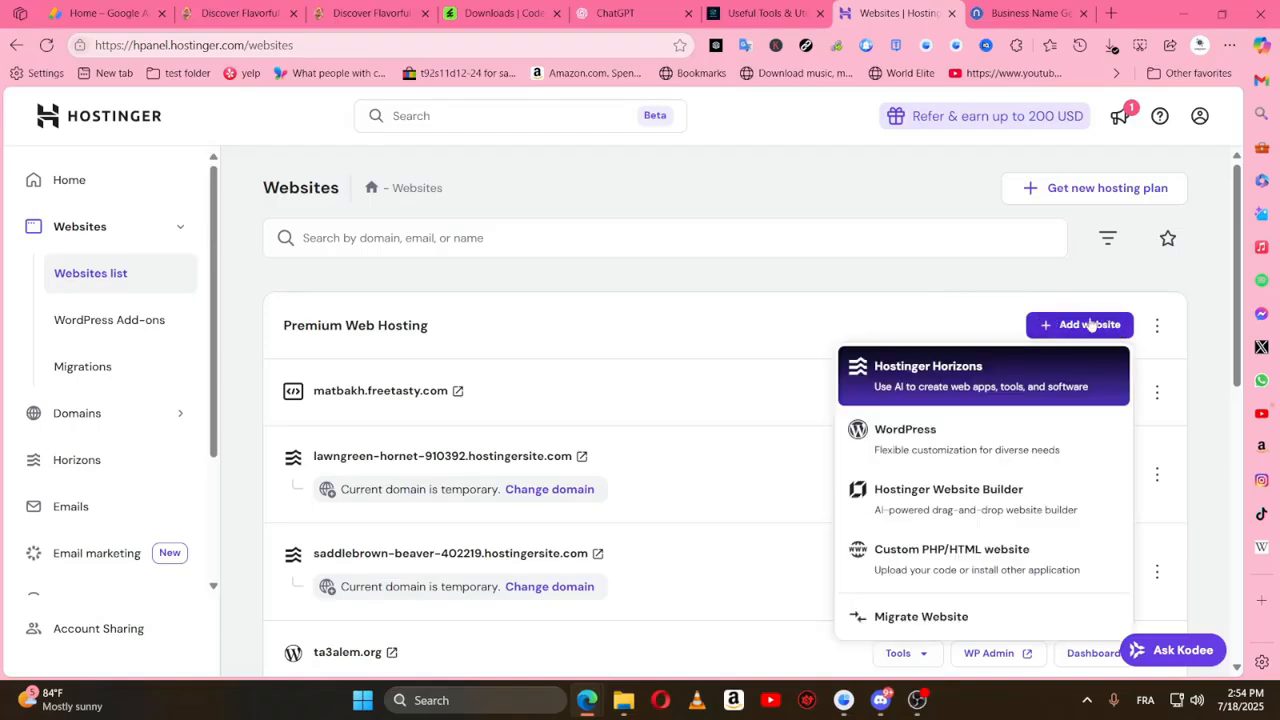
{"action": "left_click", "coordinate": [956, 562]}
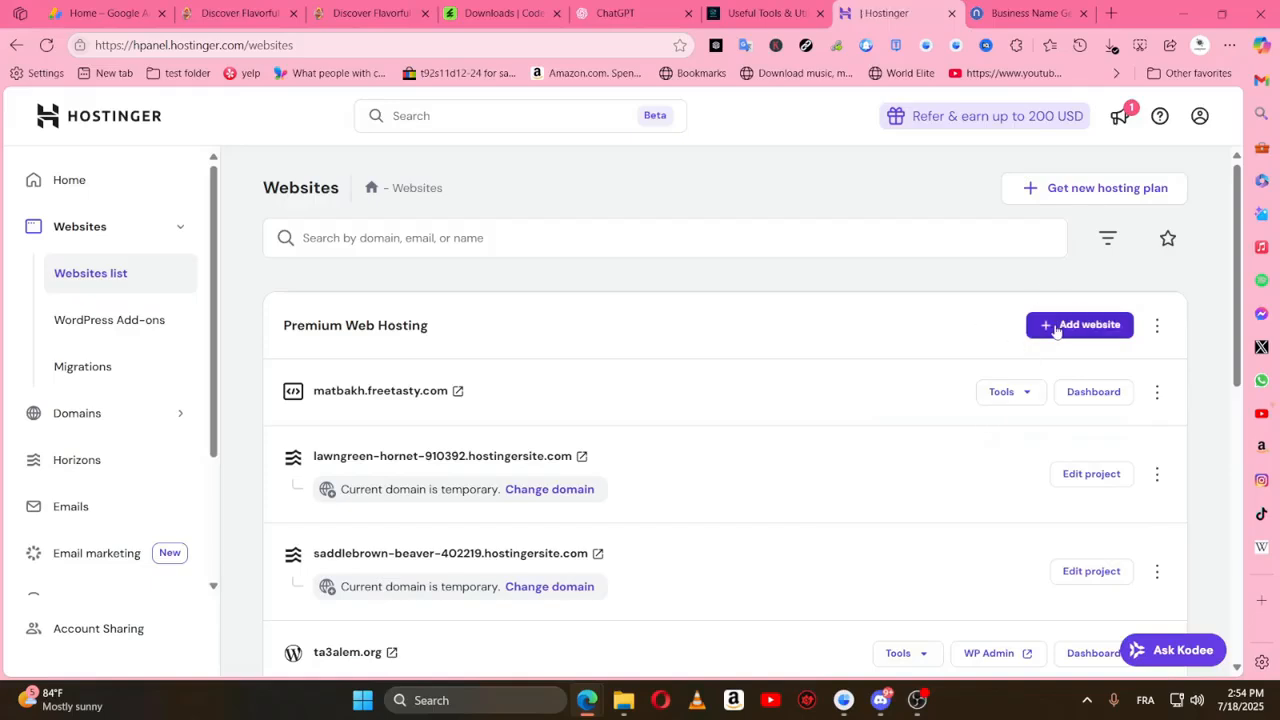
{"action": "left_click", "coordinate": [309, 428]}
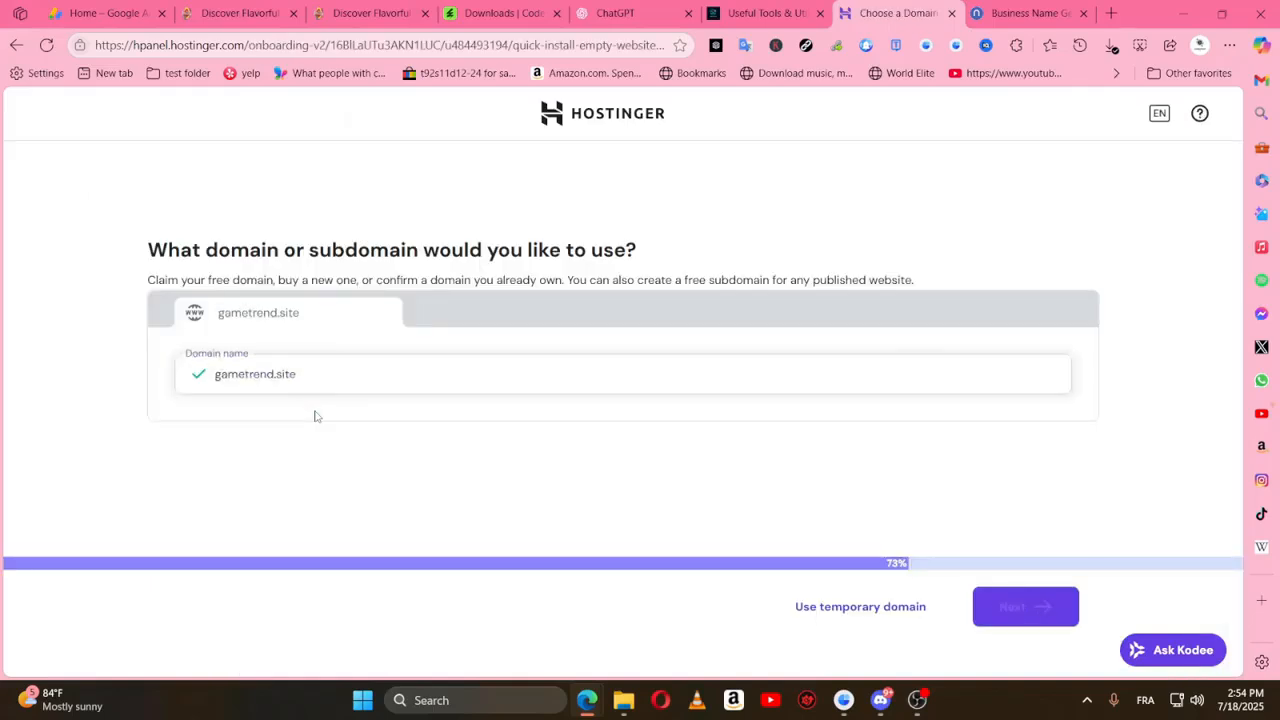
{"action": "left_click", "coordinate": [1045, 606]}
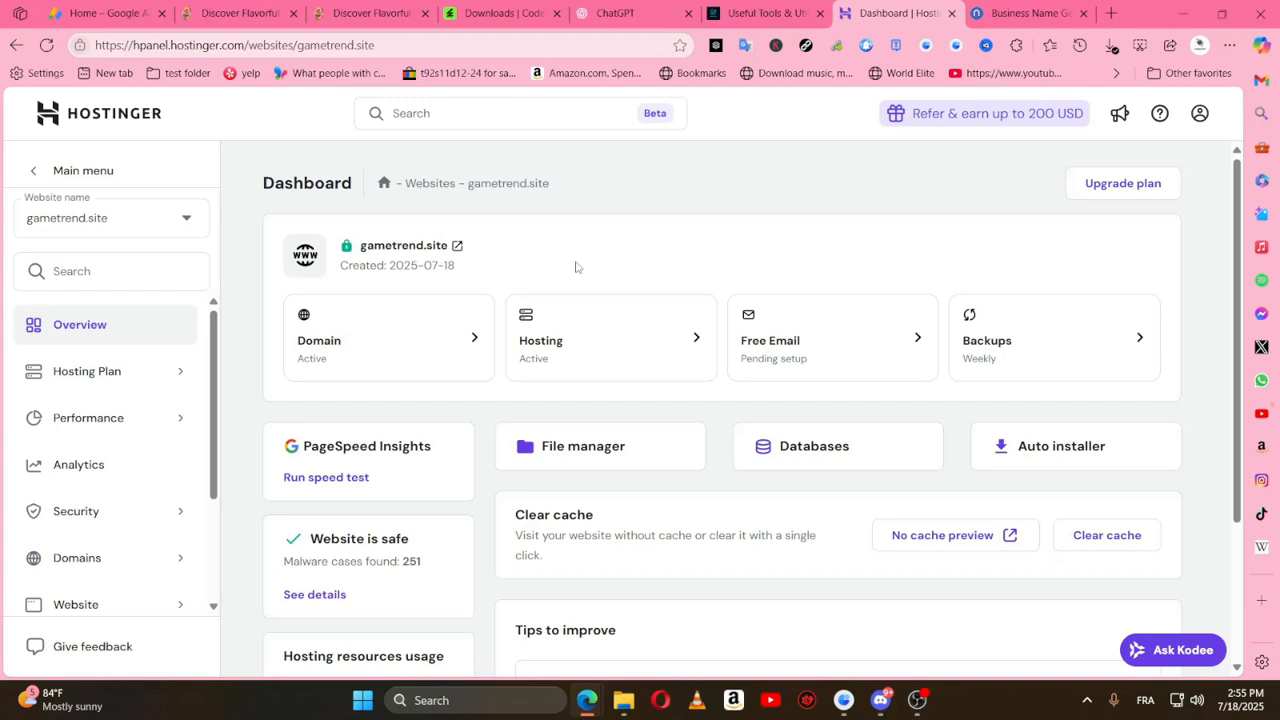
Set the PHP version of gametrend.site to PHP 7.3 in its PHP configuration
{"action": "left_click", "coordinate": [88, 266]}
{"action": "type", "text": "php"}
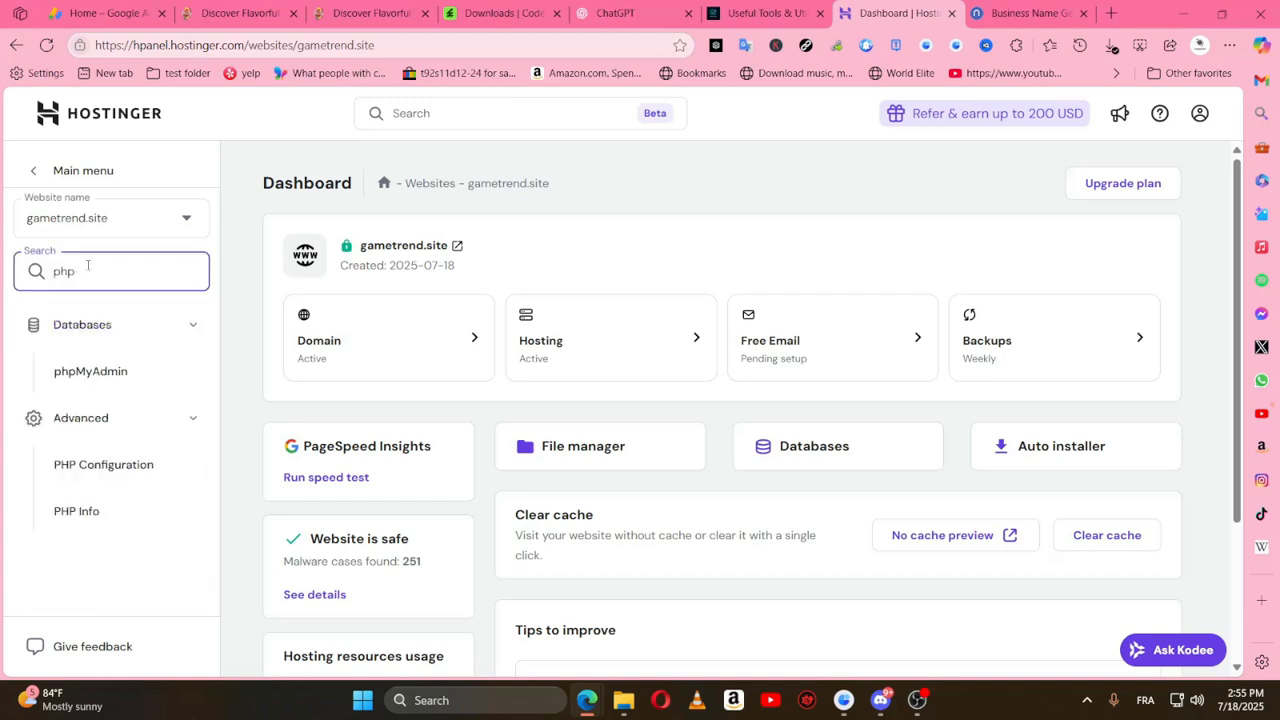
{"action": "left_click", "coordinate": [140, 479]}
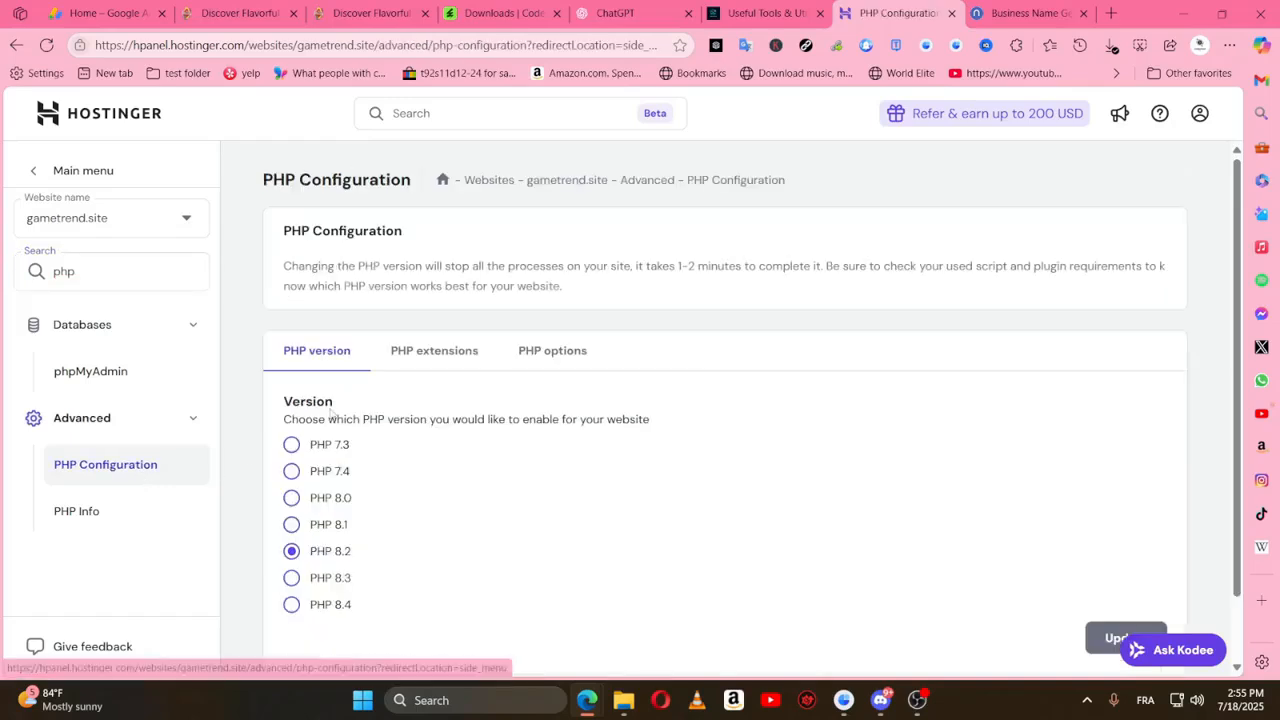
{"action": "left_click", "coordinate": [291, 448]}
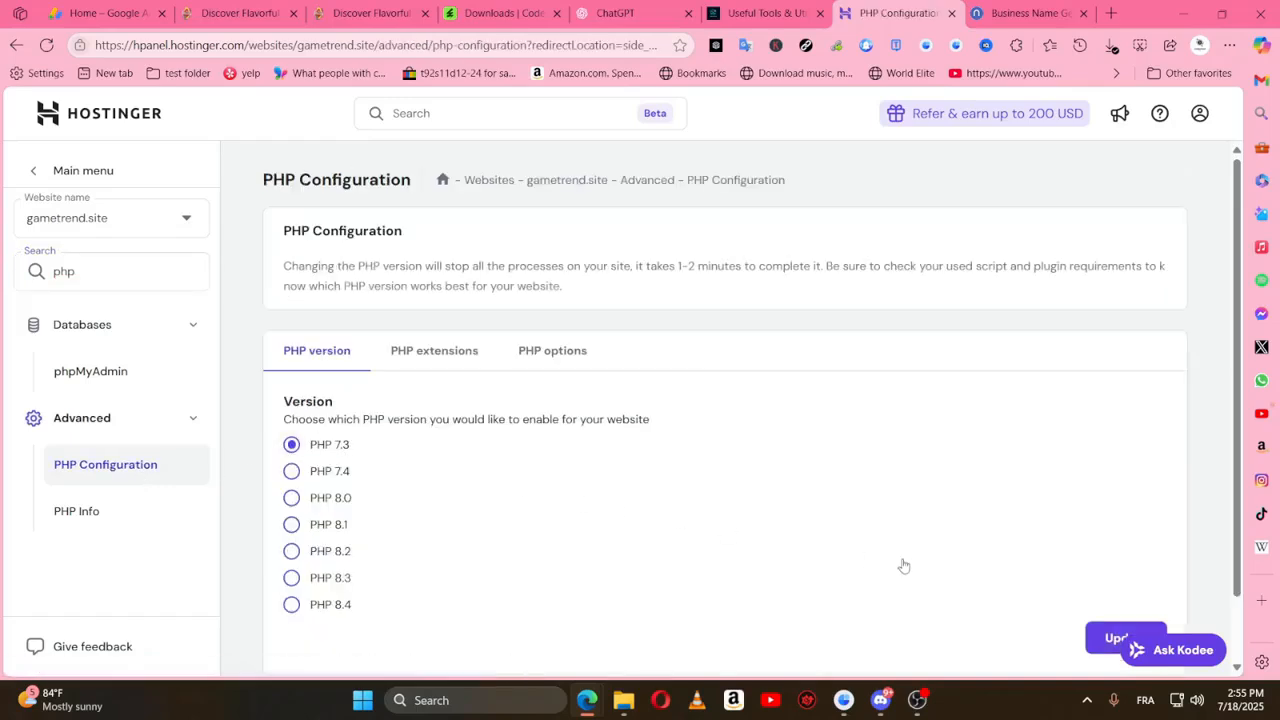
{"action": "scroll", "coordinate": [1103, 543], "scroll_direction": "down", "scroll_amount": 1}
{"action": "left_click", "coordinate": [1120, 555]}
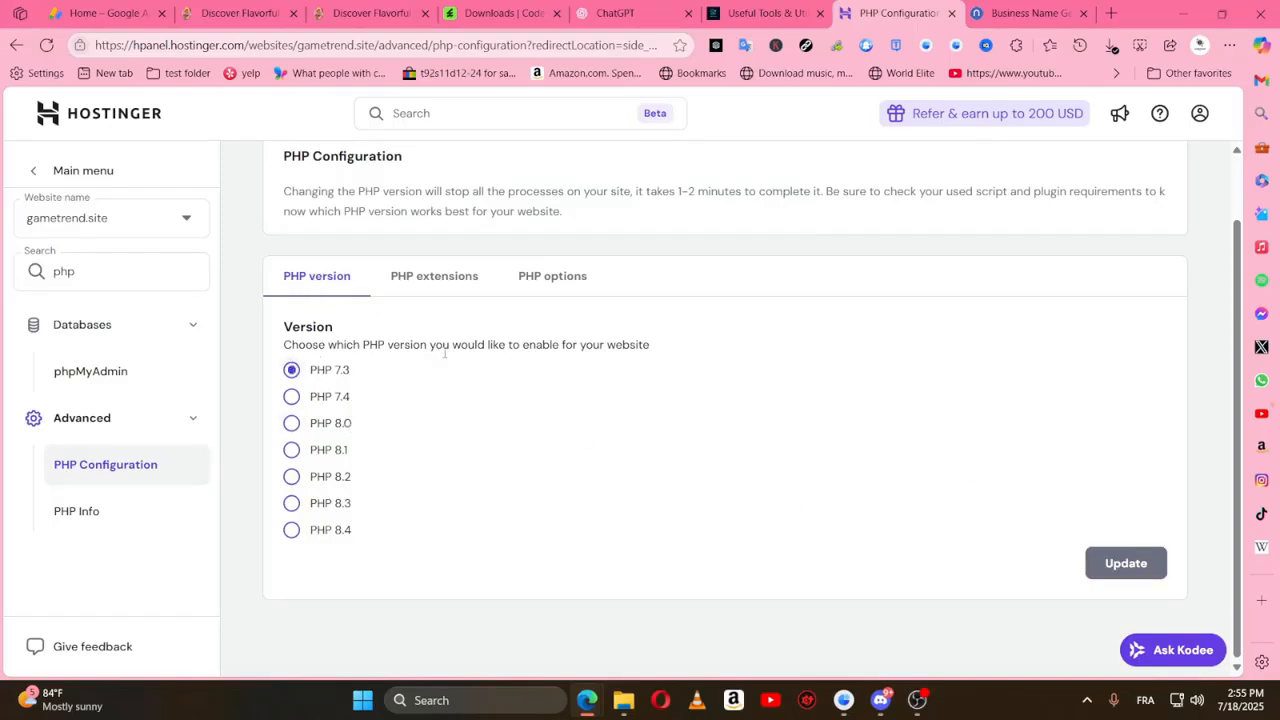
Open the file manager of gametrend.site and delete the DO_NOT_UPLOAD_HERE file from the root folder
{"action": "scroll", "coordinate": [534, 243], "scroll_direction": "up", "scroll_amount": 1}
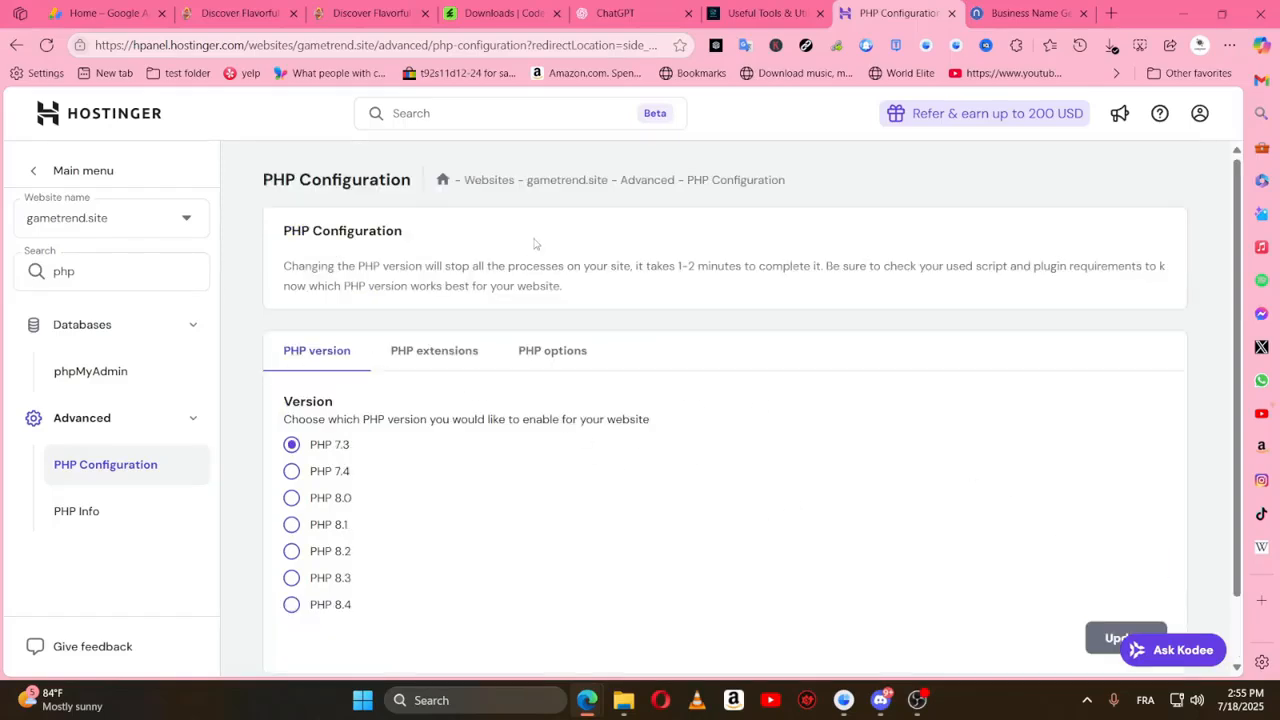
{"action": "left_click", "coordinate": [572, 178]}
{"action": "scroll", "coordinate": [604, 368], "scroll_direction": "down", "scroll_amount": 2}
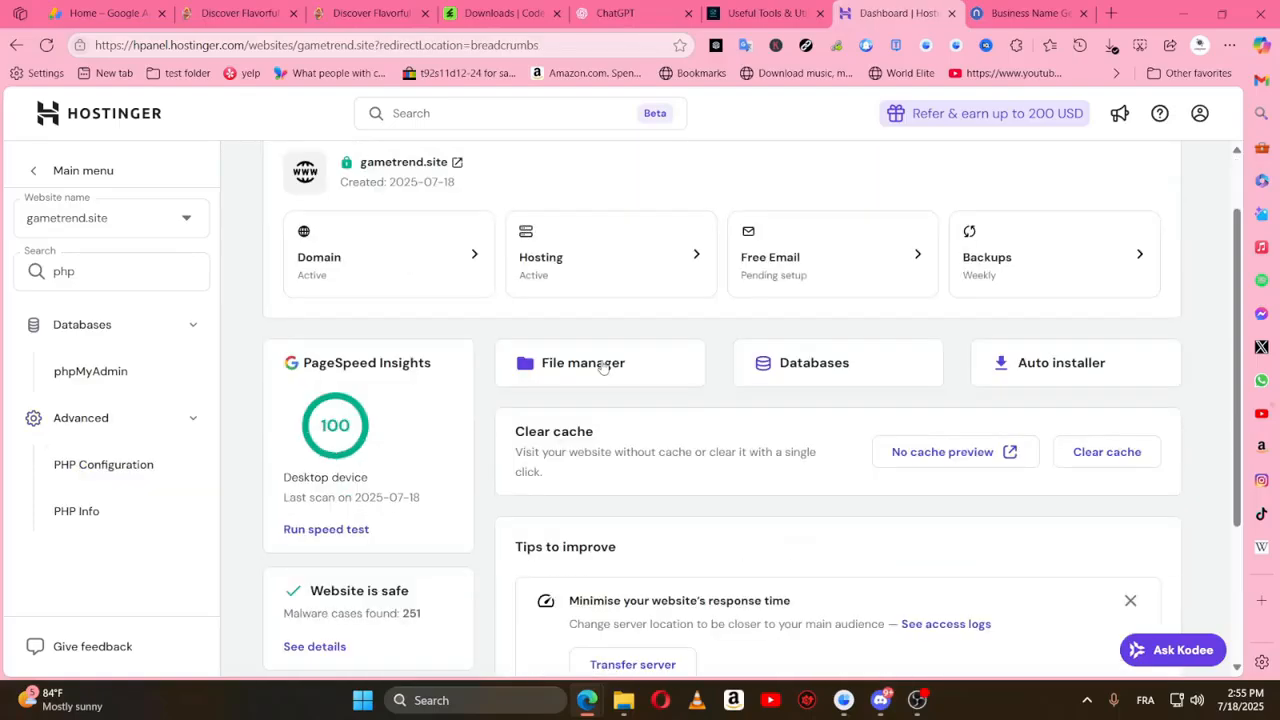
{"action": "left_click", "coordinate": [604, 368]}
{"action": "left_click", "coordinate": [463, 360]}
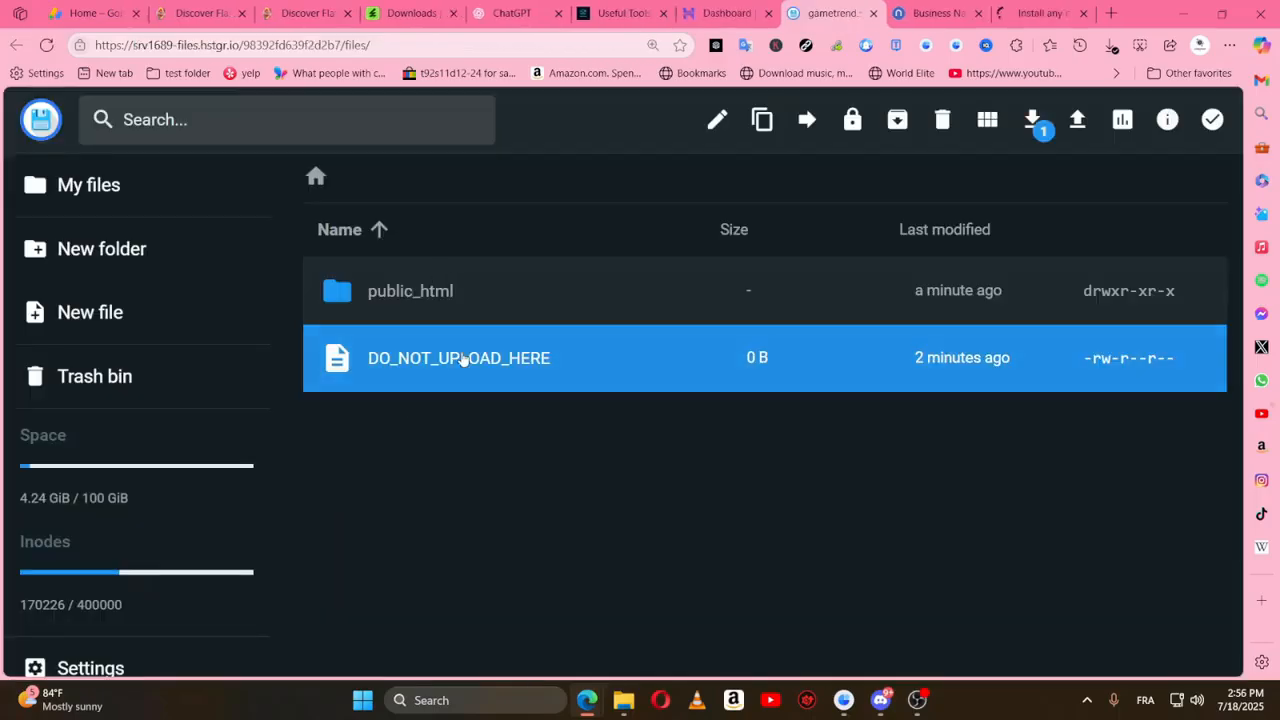
{"action": "key", "text": "Delete"}
{"action": "key", "text": "Return"}
Delete default.php from the public_html folder immediately, skipping the trash bin
{"action": "left_click", "coordinate": [423, 306]}
{"action": "double_click", "coordinate": [440, 301]}
{"action": "left_click", "coordinate": [475, 293]}
{"action": "key", "text": "Delete"}
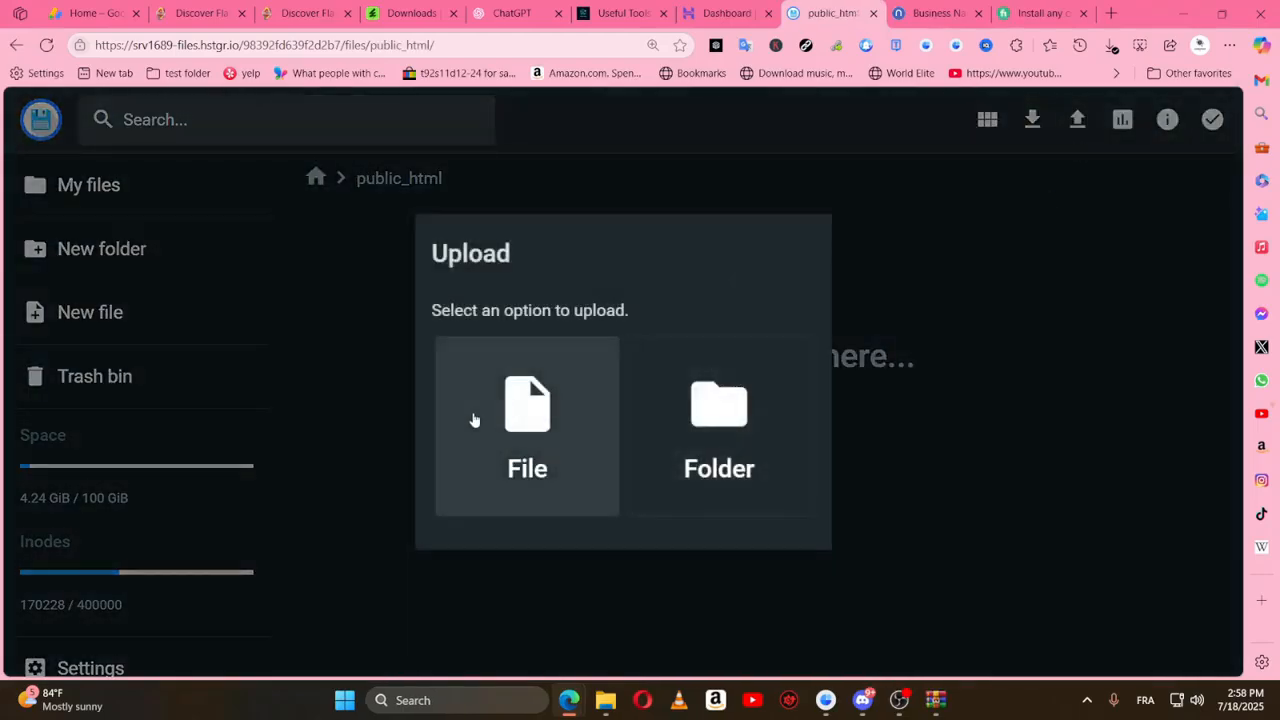
Upload code.zip to public_html and extract it into the parent folder
{"action": "left_click", "coordinate": [474, 420]}
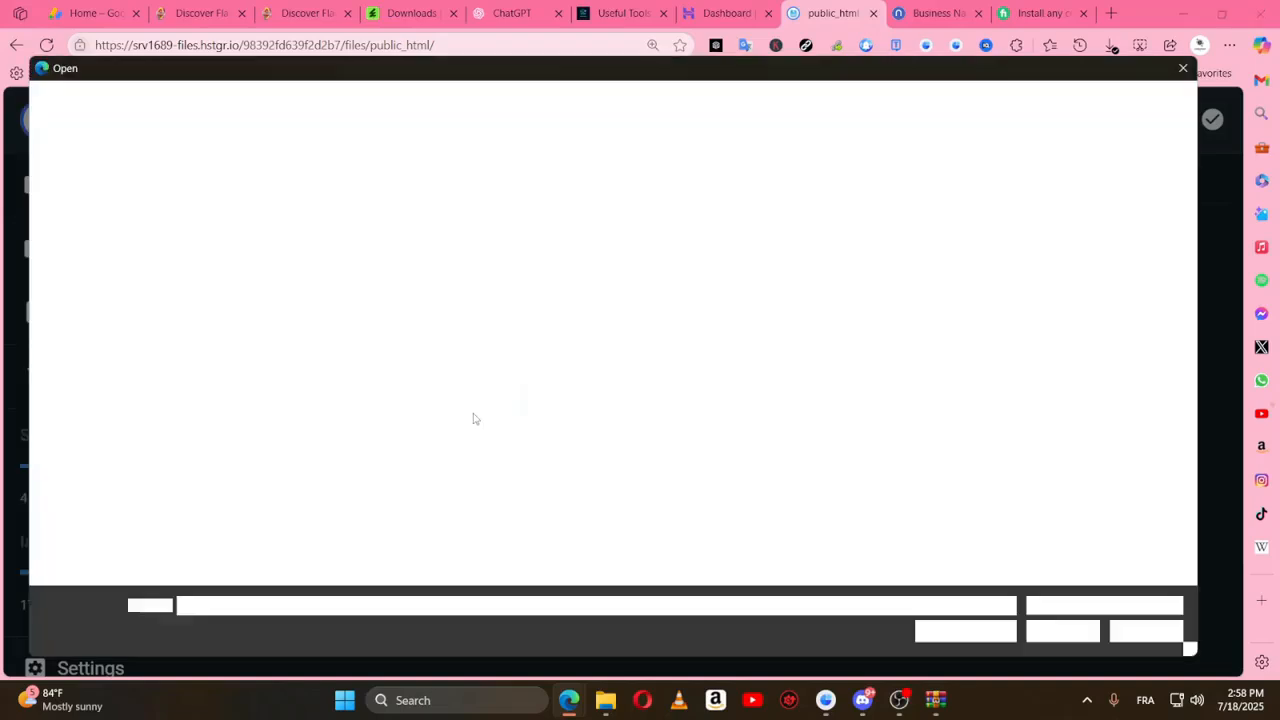
{"action": "double_click", "coordinate": [307, 233]}
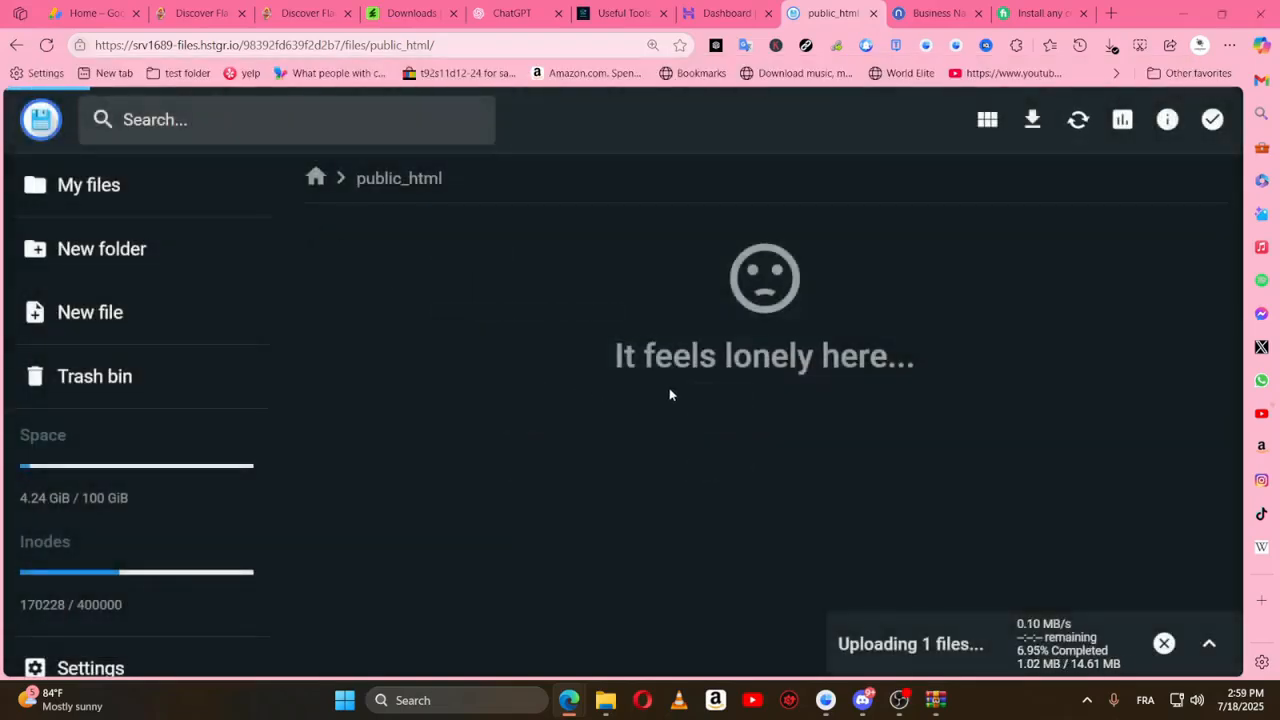
{"action": "left_click", "coordinate": [457, 292]}
{"action": "right_click", "coordinate": [412, 280]}
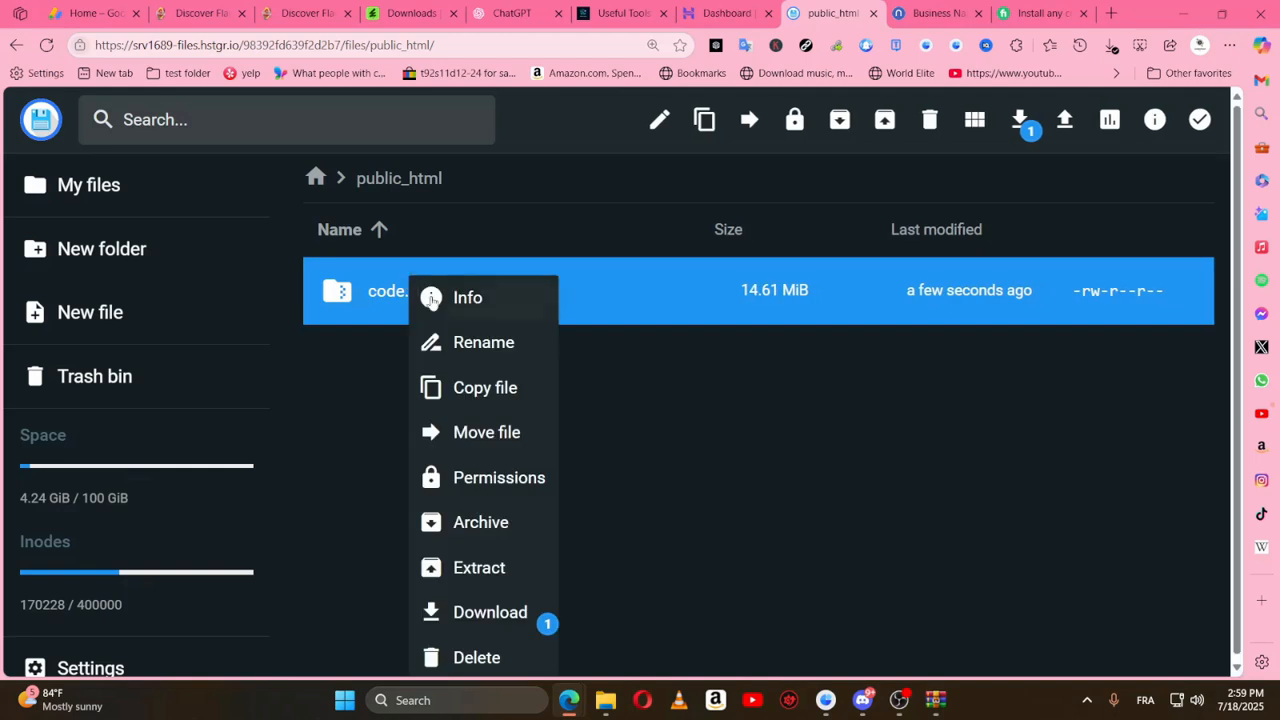
{"action": "left_click", "coordinate": [497, 566]}
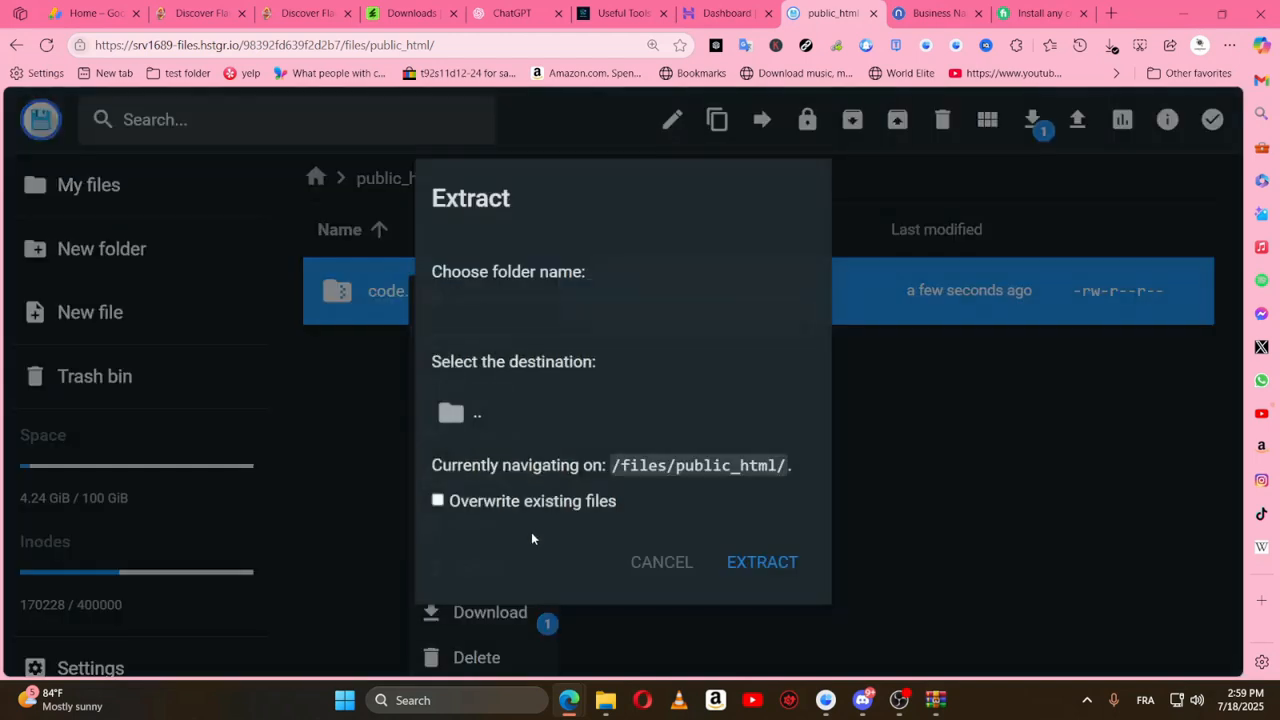
{"action": "left_click", "coordinate": [496, 416]}
{"action": "left_click", "coordinate": [469, 301]}
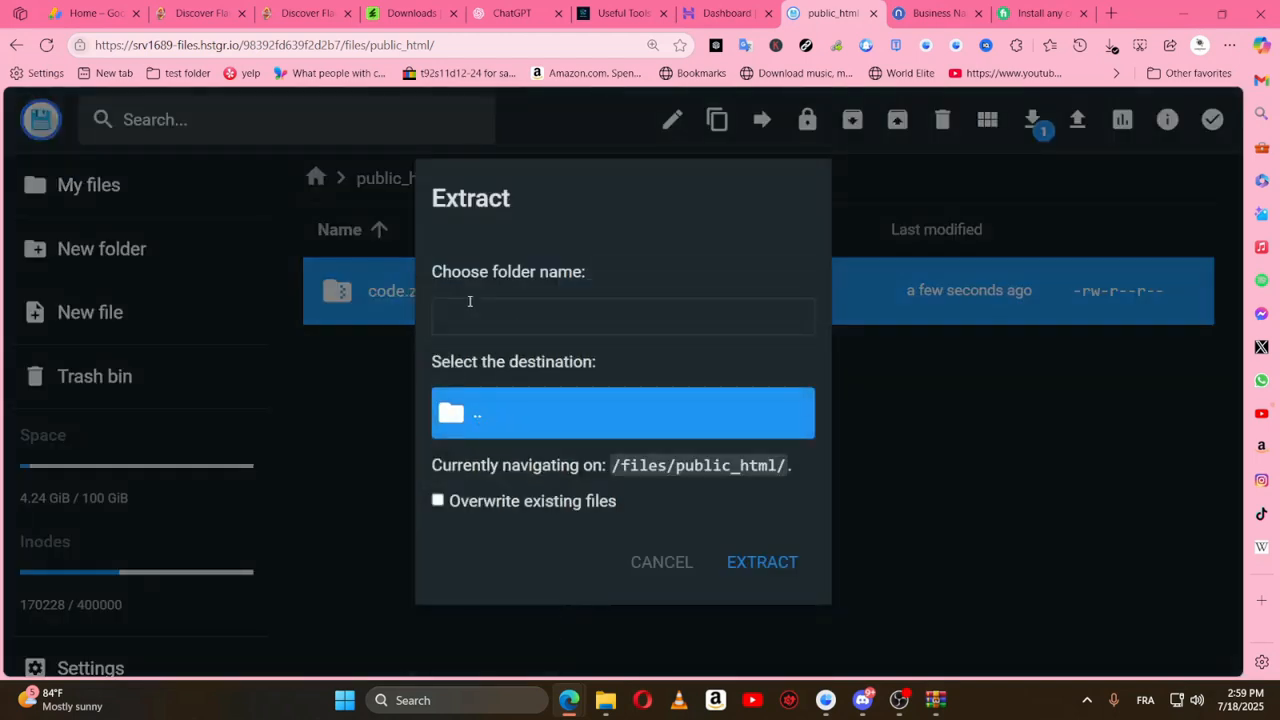
{"action": "left_click", "coordinate": [740, 560]}
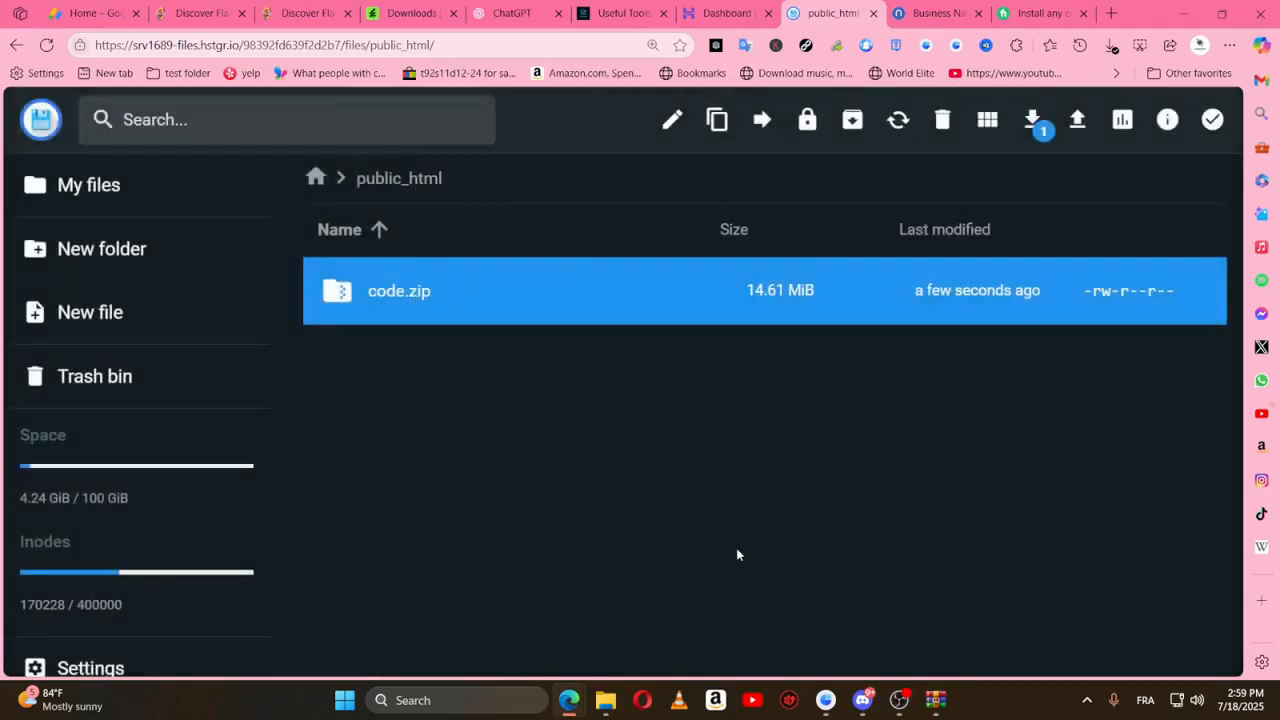
Move the extracted code folder from the root directory into public_html
{"action": "left_click", "coordinate": [315, 180]}
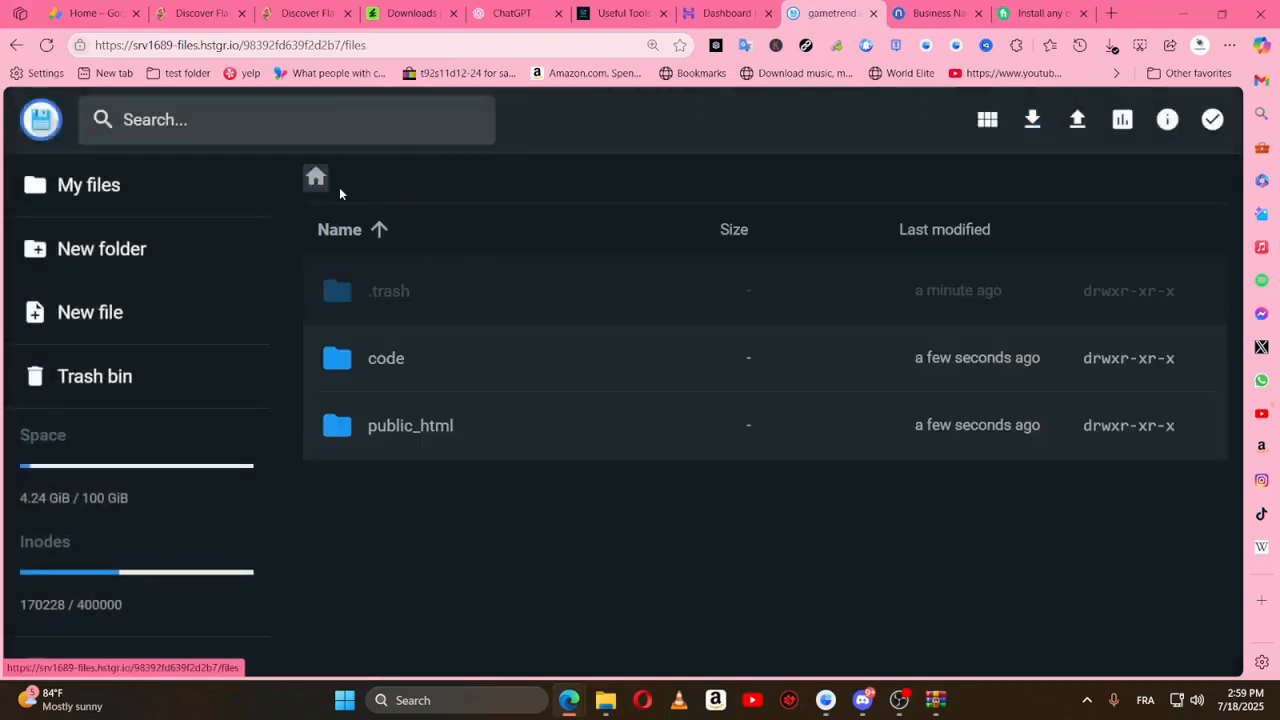
{"action": "left_click", "coordinate": [436, 430]}
{"action": "left_click", "coordinate": [435, 358]}
{"action": "right_click", "coordinate": [436, 358]}
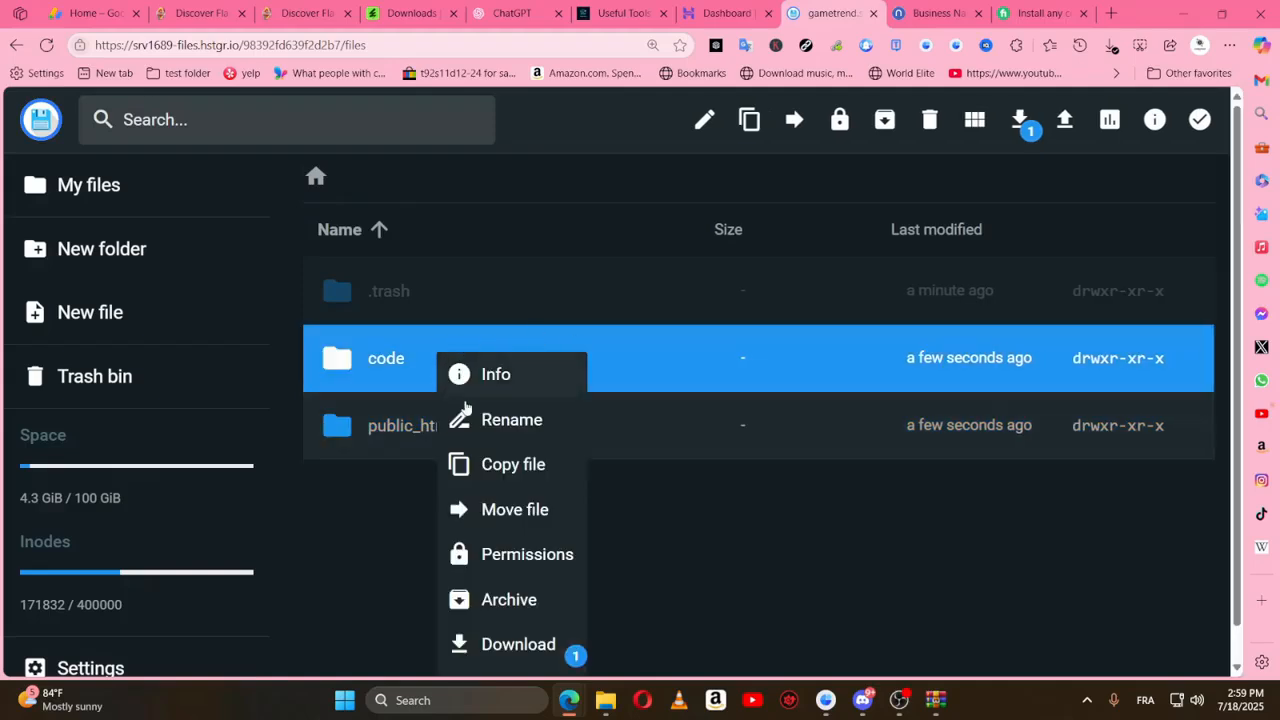
{"action": "left_click", "coordinate": [529, 502]}
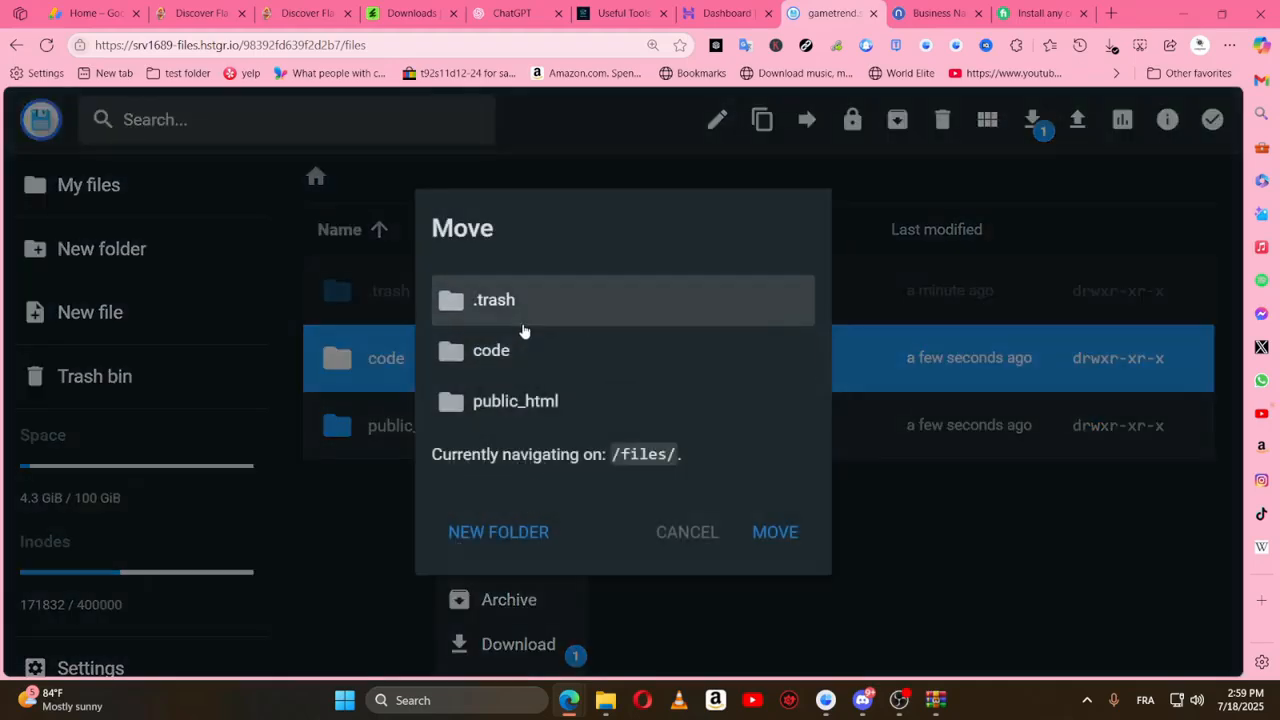
{"action": "left_click", "coordinate": [603, 400]}
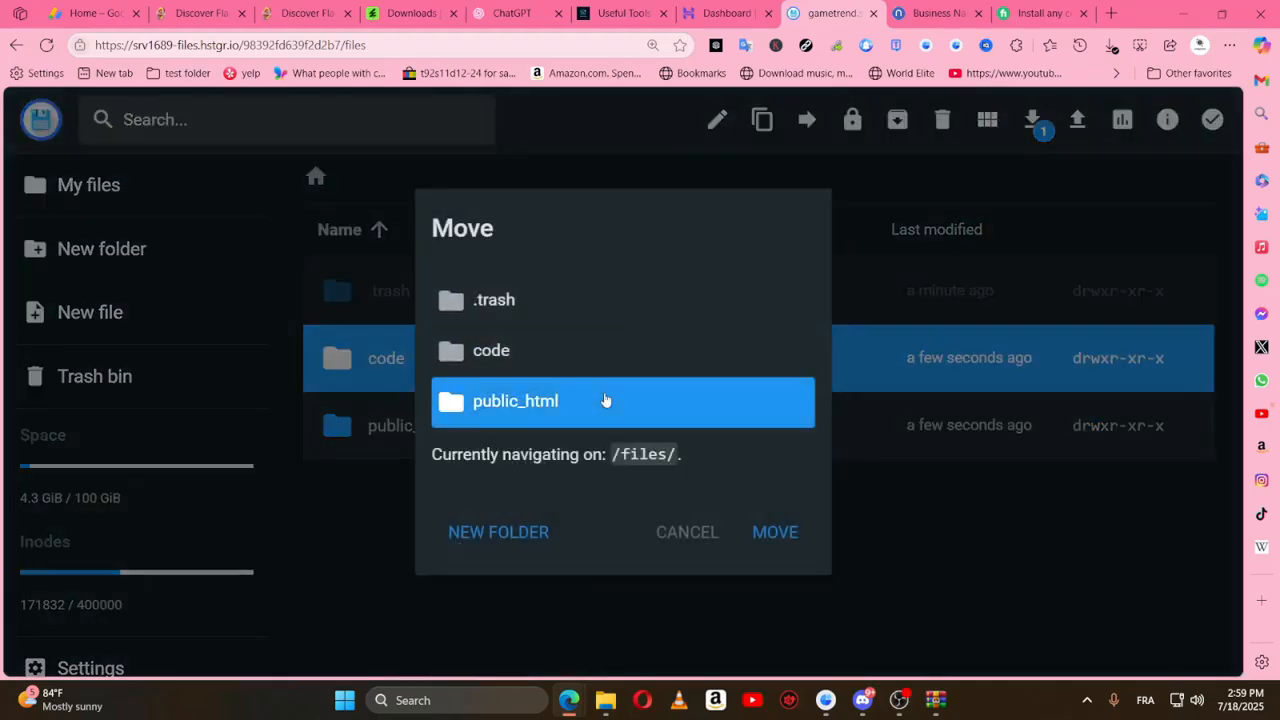
{"action": "left_click", "coordinate": [775, 532]}
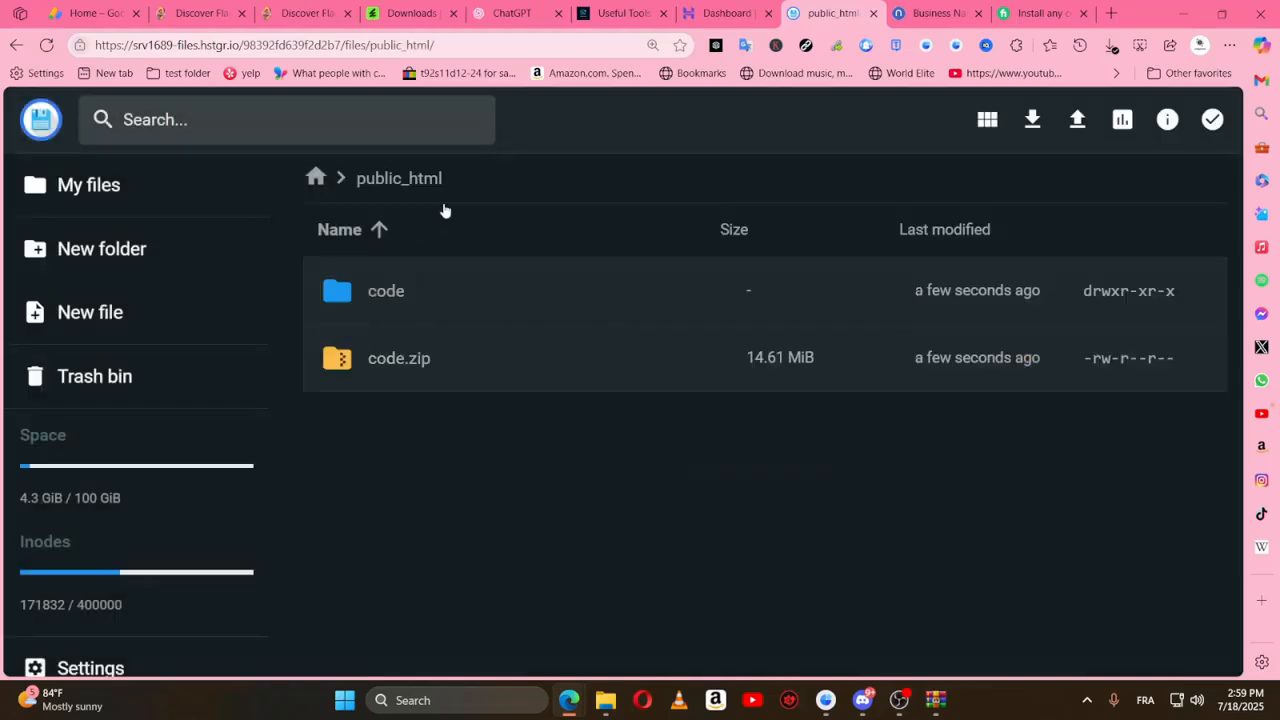
Move all files and folders inside the code folder up one level into public_html
{"action": "double_click", "coordinate": [449, 313]}
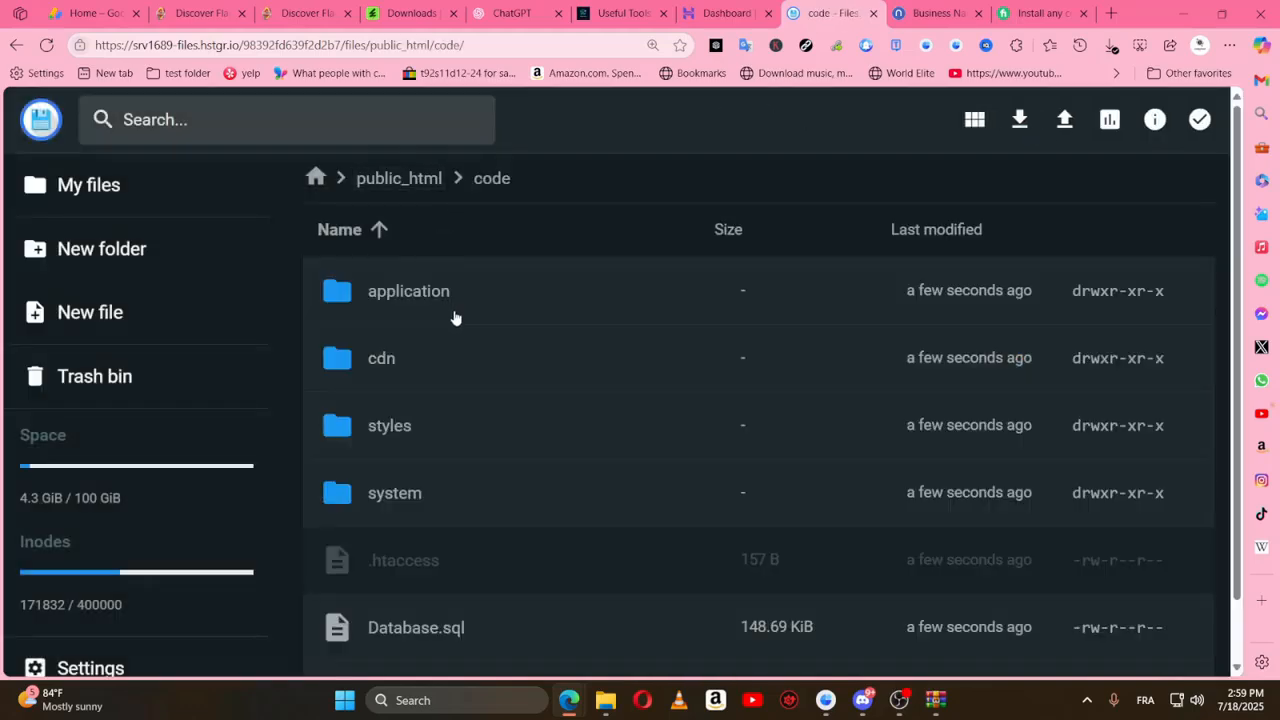
{"action": "key", "text": "ctrl+a"}
{"action": "right_click", "coordinate": [456, 316]}
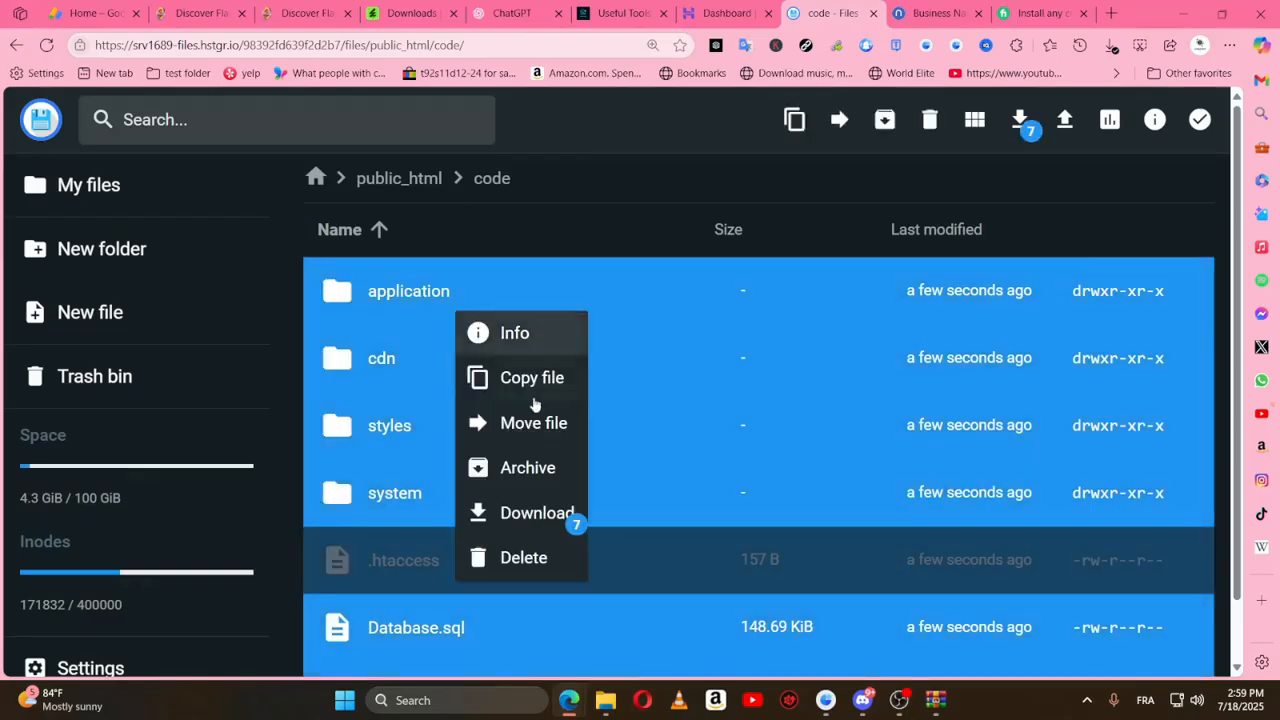
{"action": "left_click", "coordinate": [545, 434]}
{"action": "left_click", "coordinate": [502, 236]}
{"action": "left_click", "coordinate": [476, 247]}
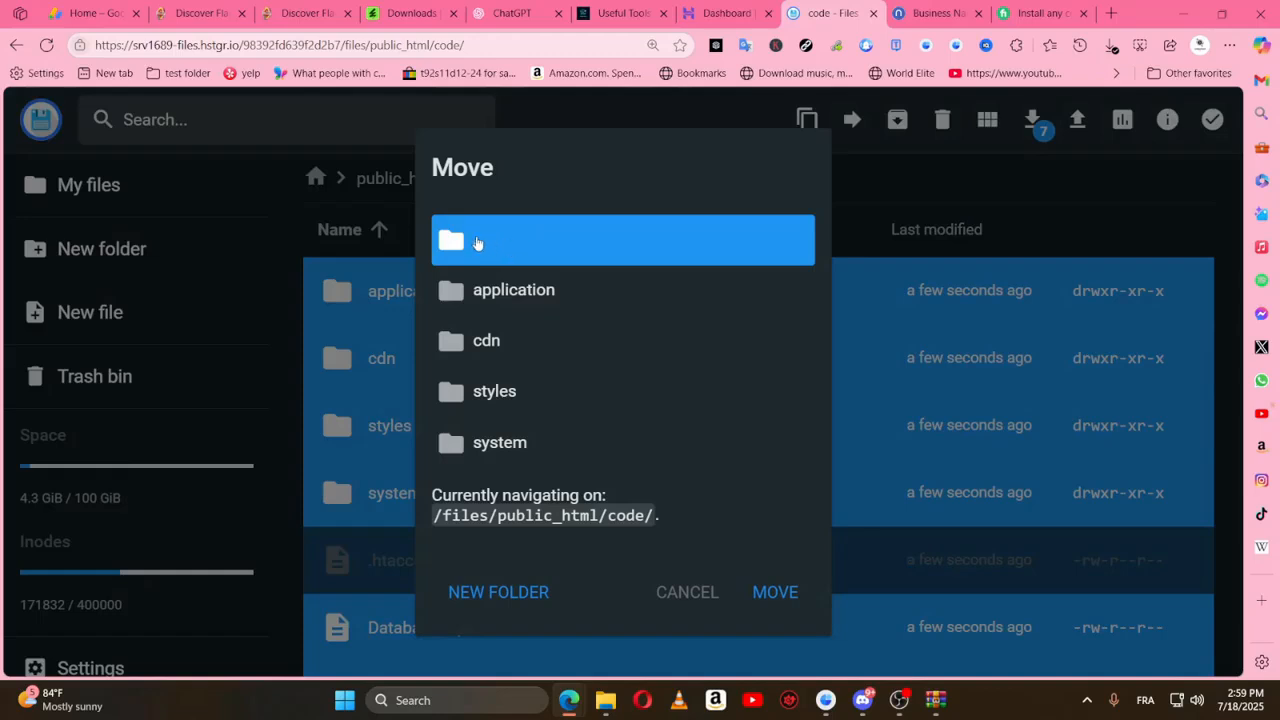
{"action": "left_click", "coordinate": [768, 590]}
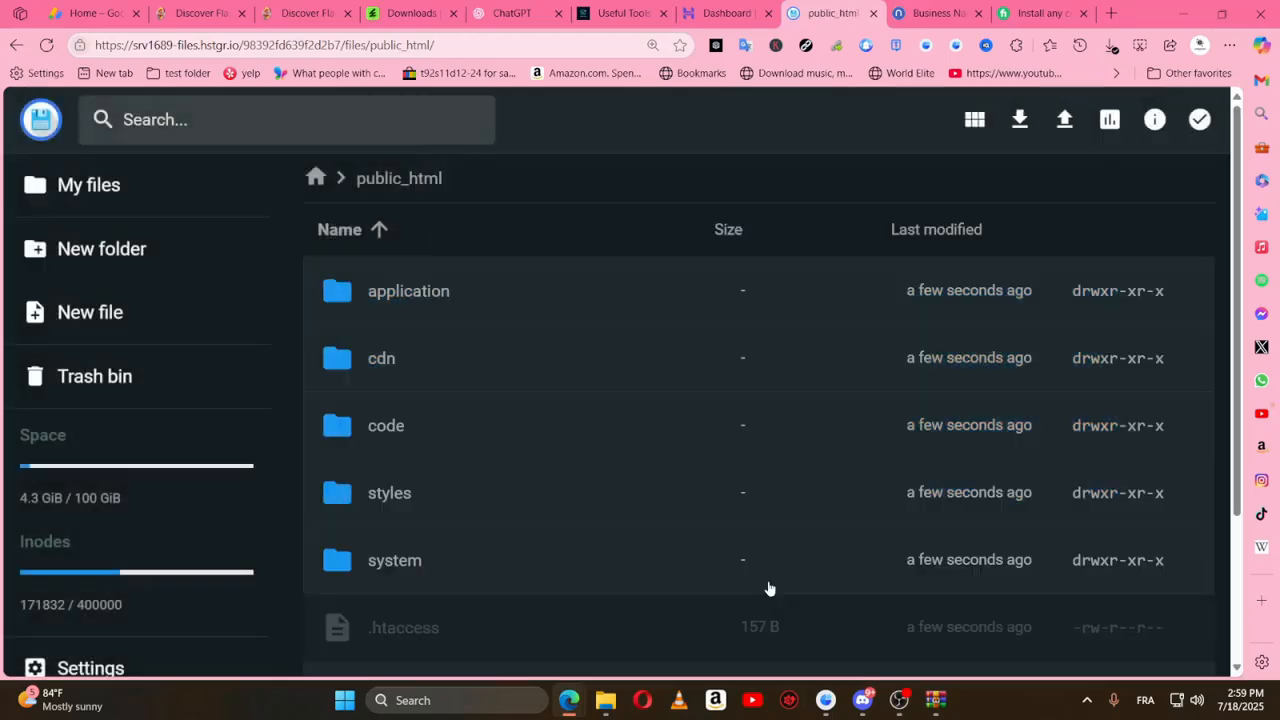
{"action": "scroll", "coordinate": [511, 383], "scroll_direction": "down", "scroll_amount": 2}
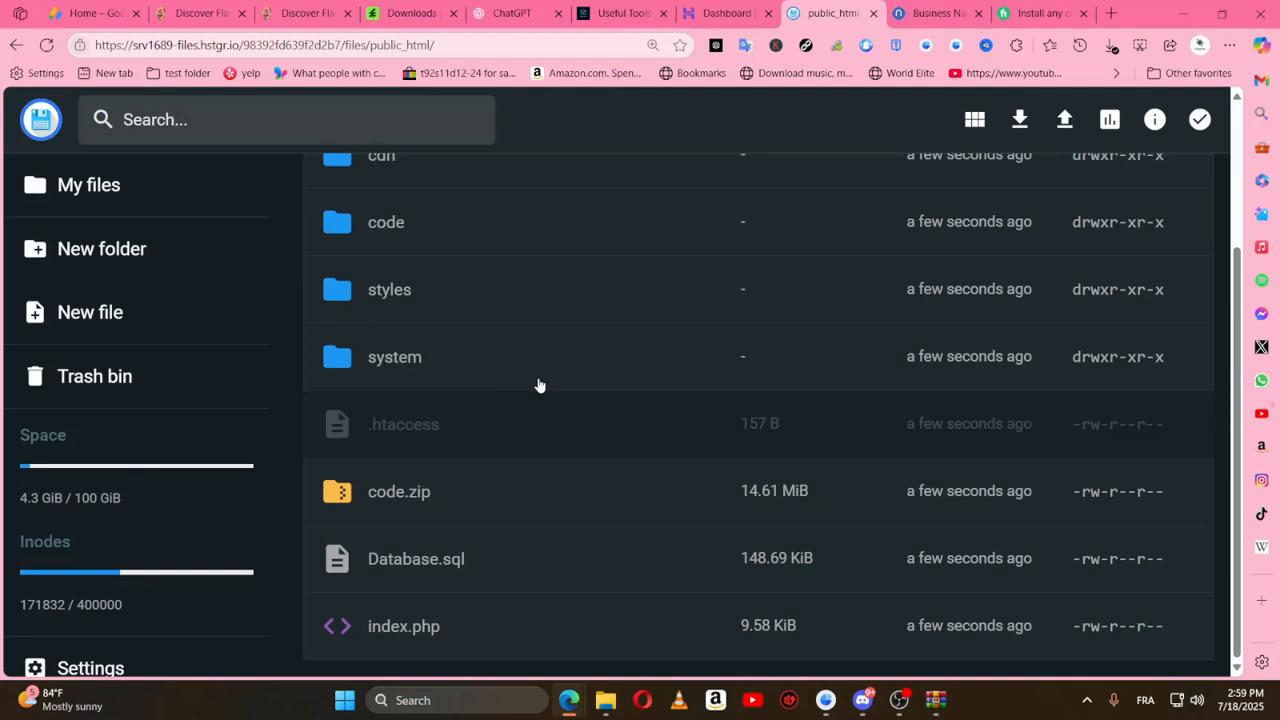
Create a MySQL database and database user for gametrend.site, both named gamestrends after the account prefix, with the database password filled in
{"action": "left_click", "coordinate": [706, 10]}
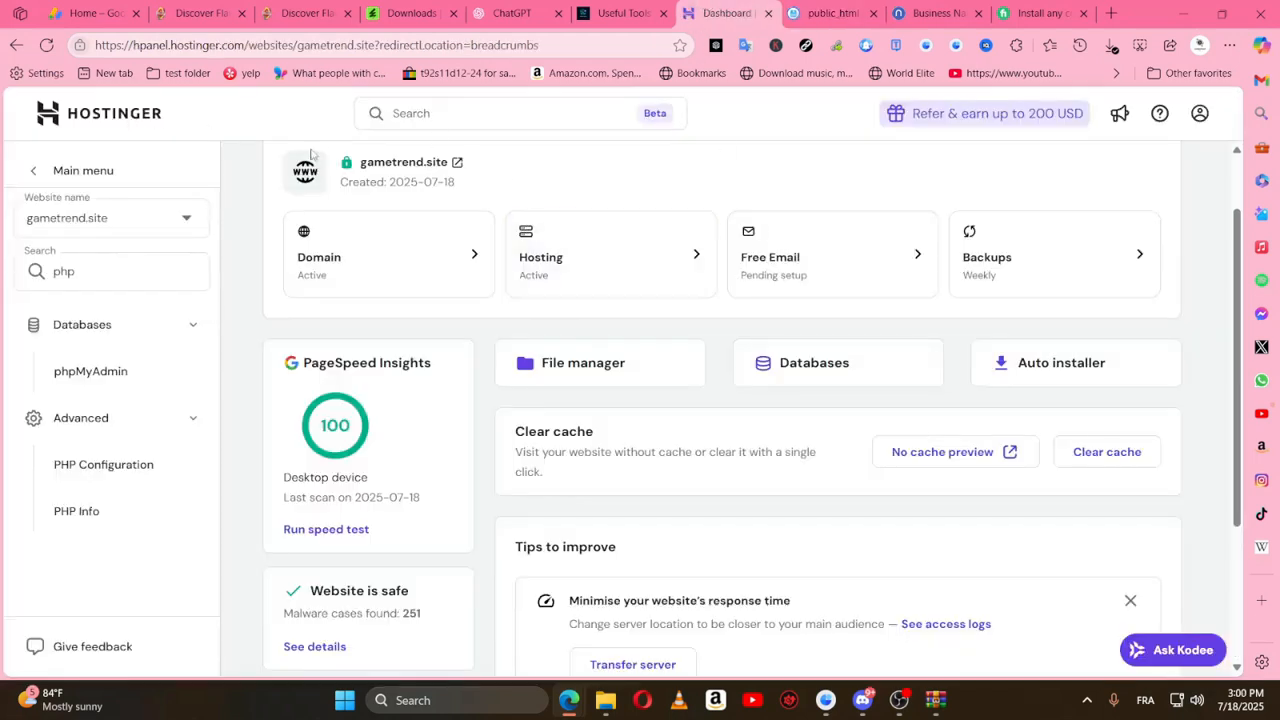
{"action": "left_click", "coordinate": [815, 363]}
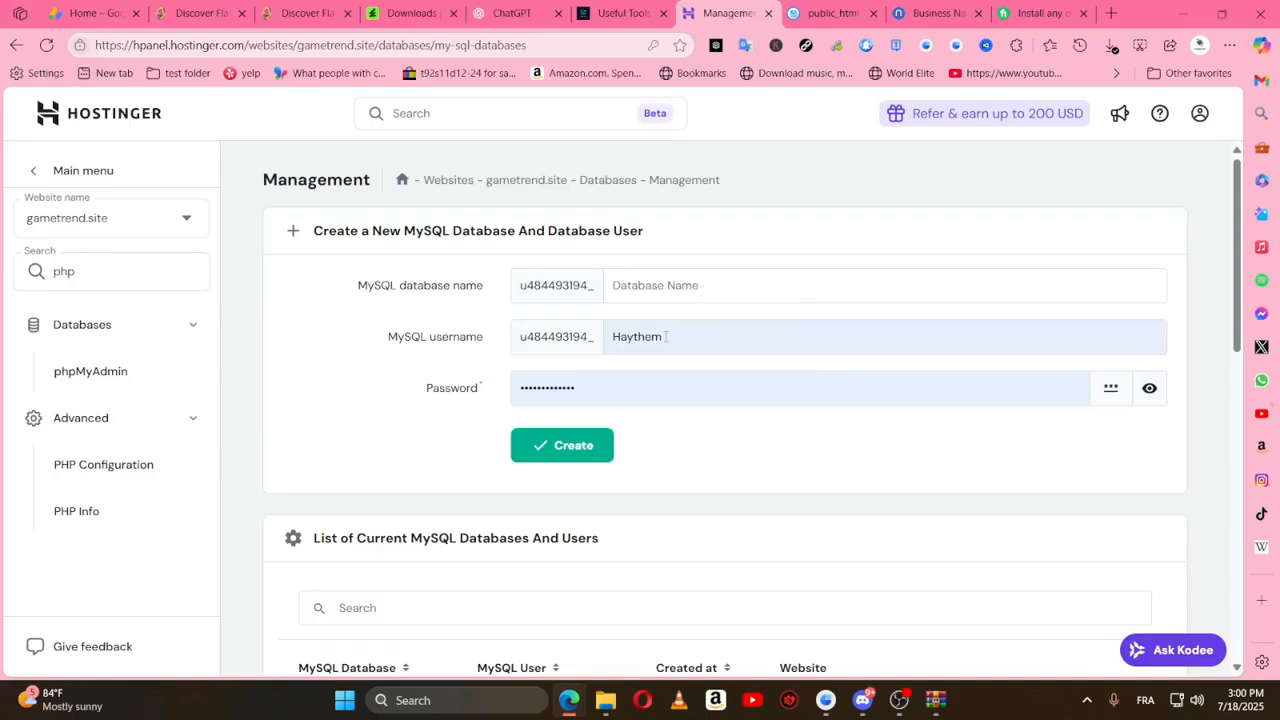
{"action": "left_click", "coordinate": [670, 286]}
{"action": "type", "text": "gamestrends"}
{"action": "key", "text": "Return"}
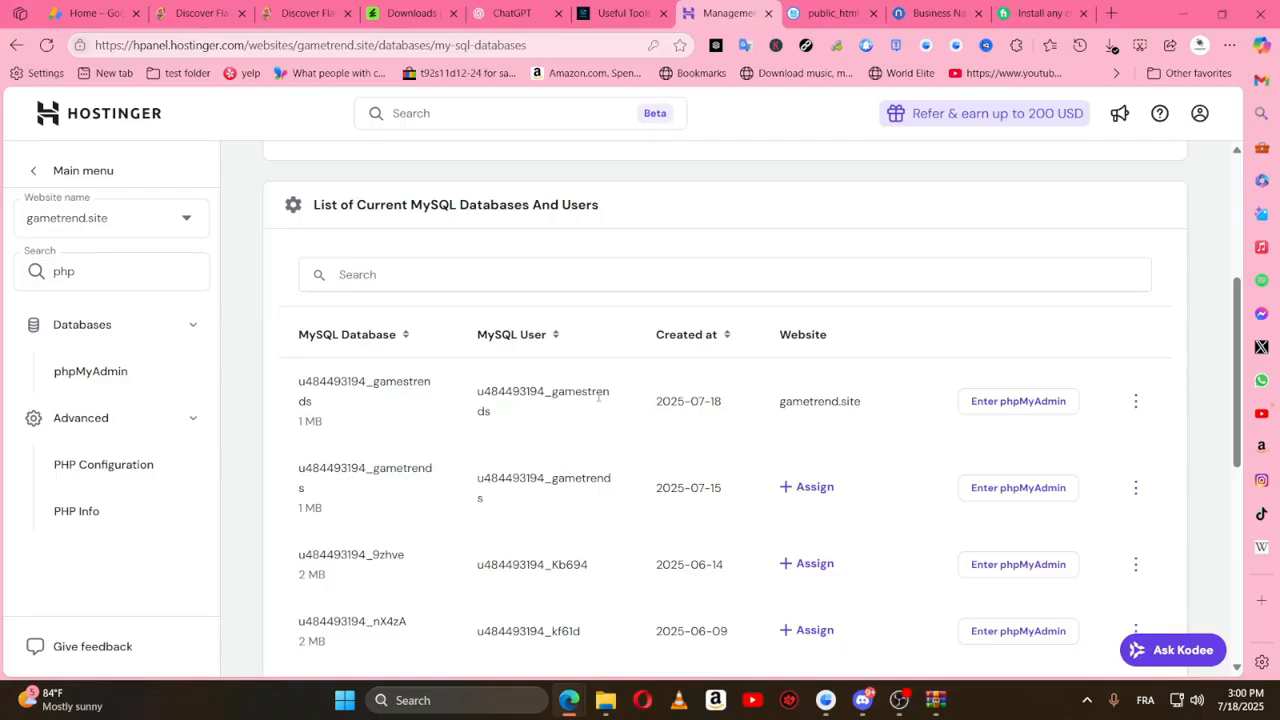
Copy the full name of the new gamestrends MySQL user from the list of current databases
{"action": "scroll", "coordinate": [570, 360], "scroll_direction": "up", "scroll_amount": 3}
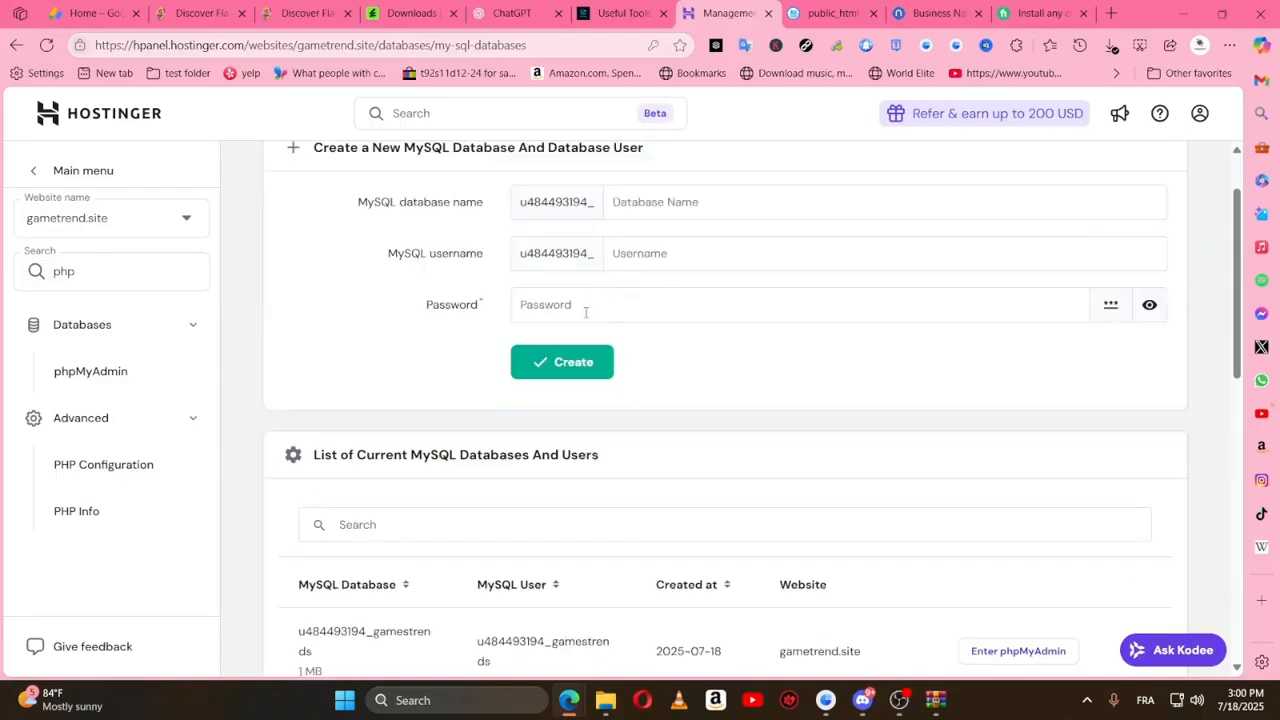
{"action": "scroll", "coordinate": [650, 350], "scroll_direction": "down", "scroll_amount": 1}
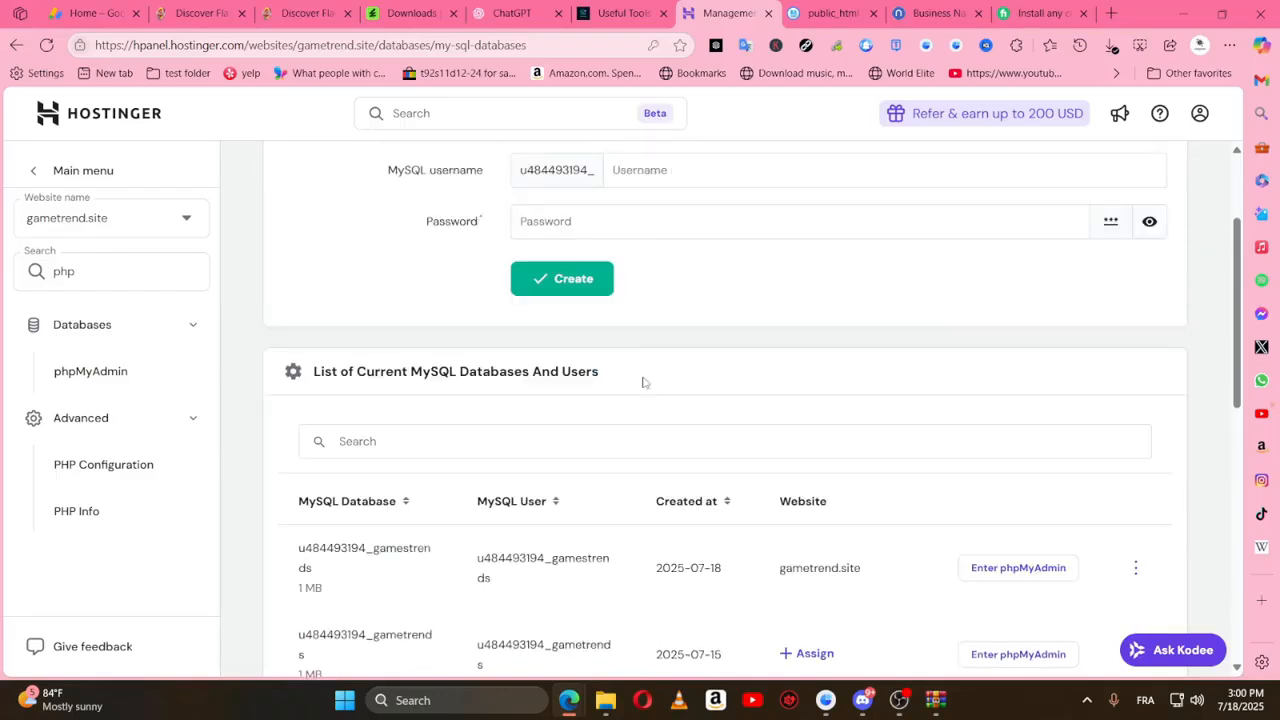
{"action": "double_click", "coordinate": [573, 573]}
Open database.php from the application/config folder of public_html in the file manager
{"action": "left_click", "coordinate": [822, 13]}
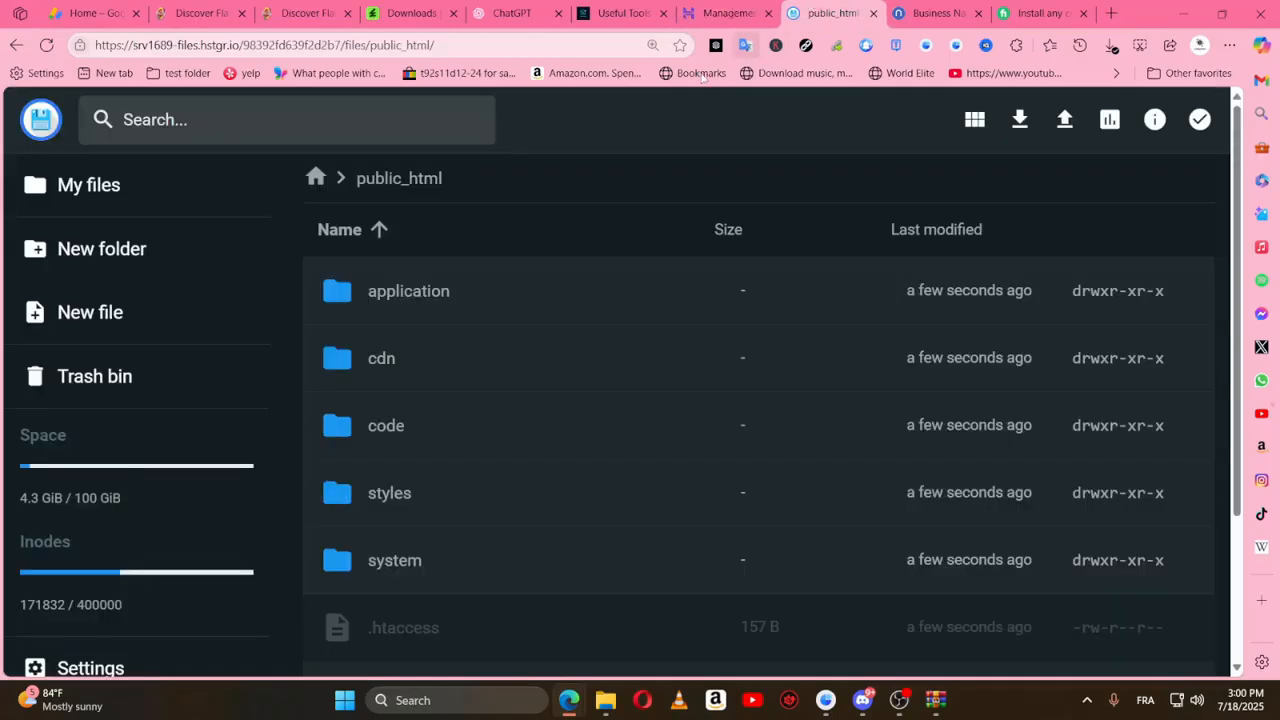
{"action": "double_click", "coordinate": [446, 290]}
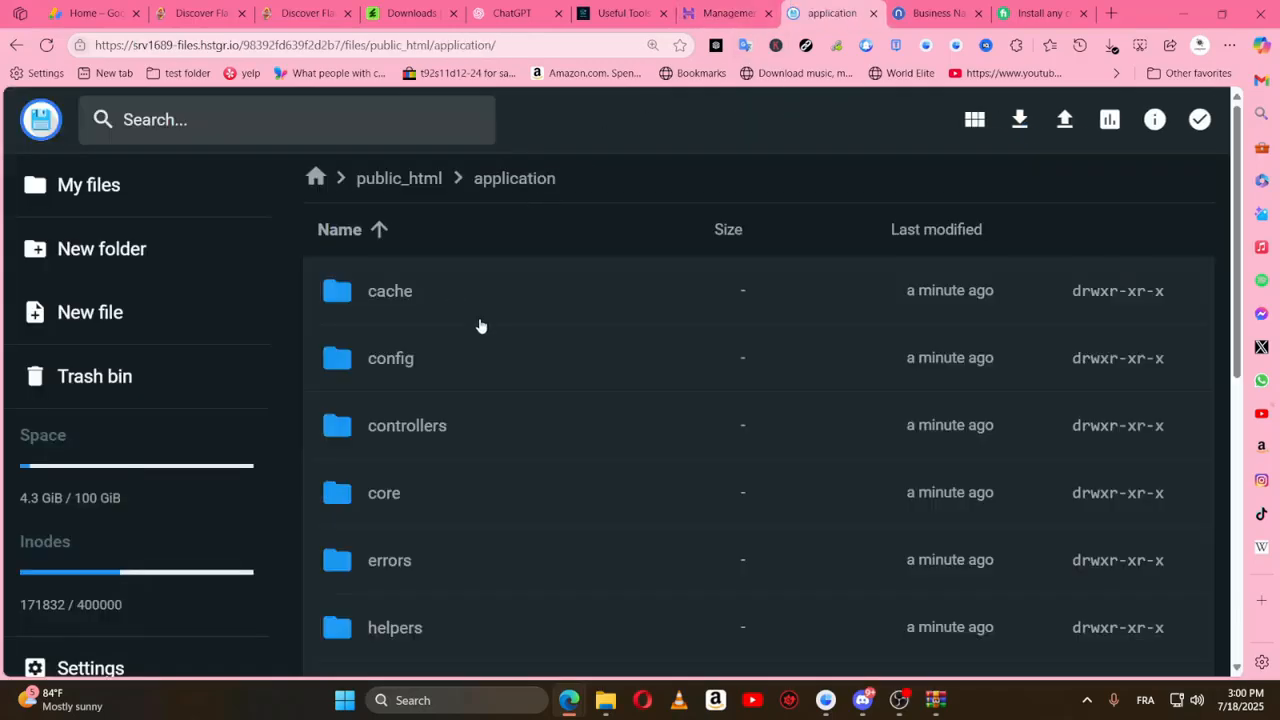
{"action": "double_click", "coordinate": [409, 357]}
{"action": "scroll", "coordinate": [470, 300], "scroll_direction": "down", "scroll_amount": 3}
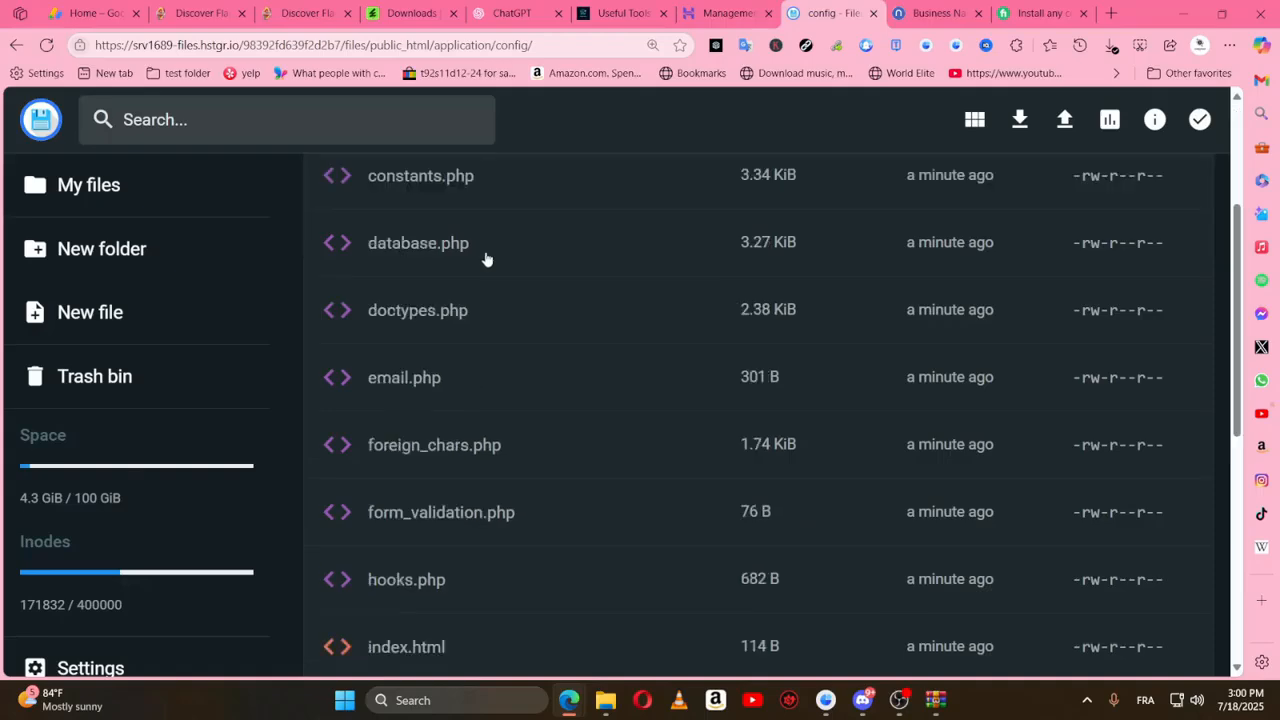
{"action": "scroll", "coordinate": [488, 256], "scroll_direction": "down", "scroll_amount": 3}
{"action": "scroll", "coordinate": [460, 343], "scroll_direction": "down", "scroll_amount": 4}
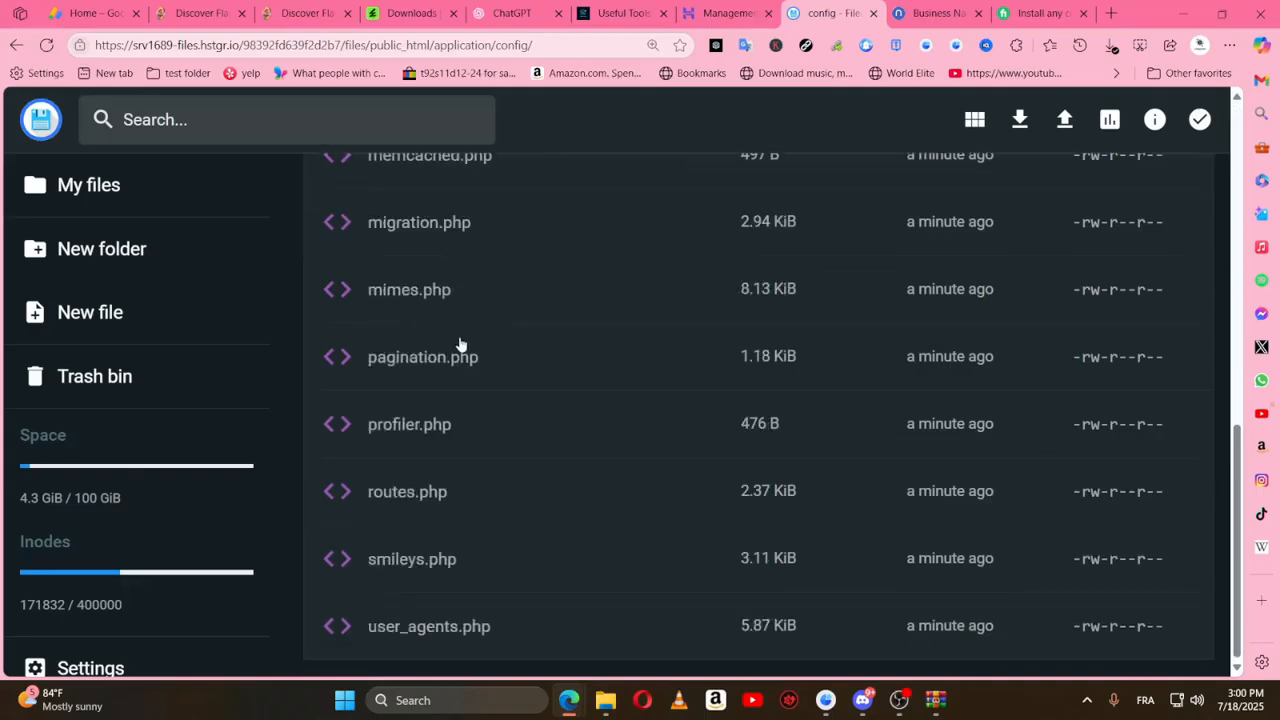
{"action": "scroll", "coordinate": [464, 343], "scroll_direction": "up", "scroll_amount": 6}
{"action": "double_click", "coordinate": [468, 185]}
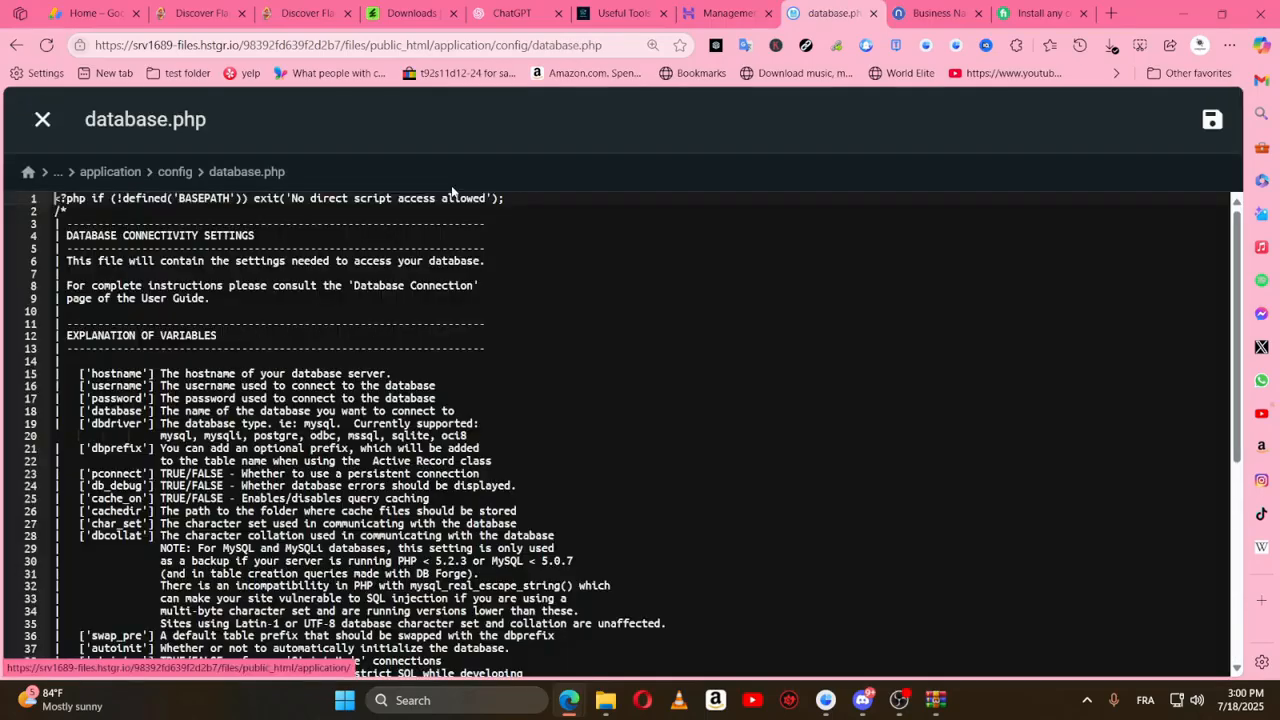
Set the username and database in database.php to the full prefixed gamestrends name, enter the database password, and save and close the file
{"action": "scroll", "coordinate": [289, 326], "scroll_direction": "down", "scroll_amount": 5}
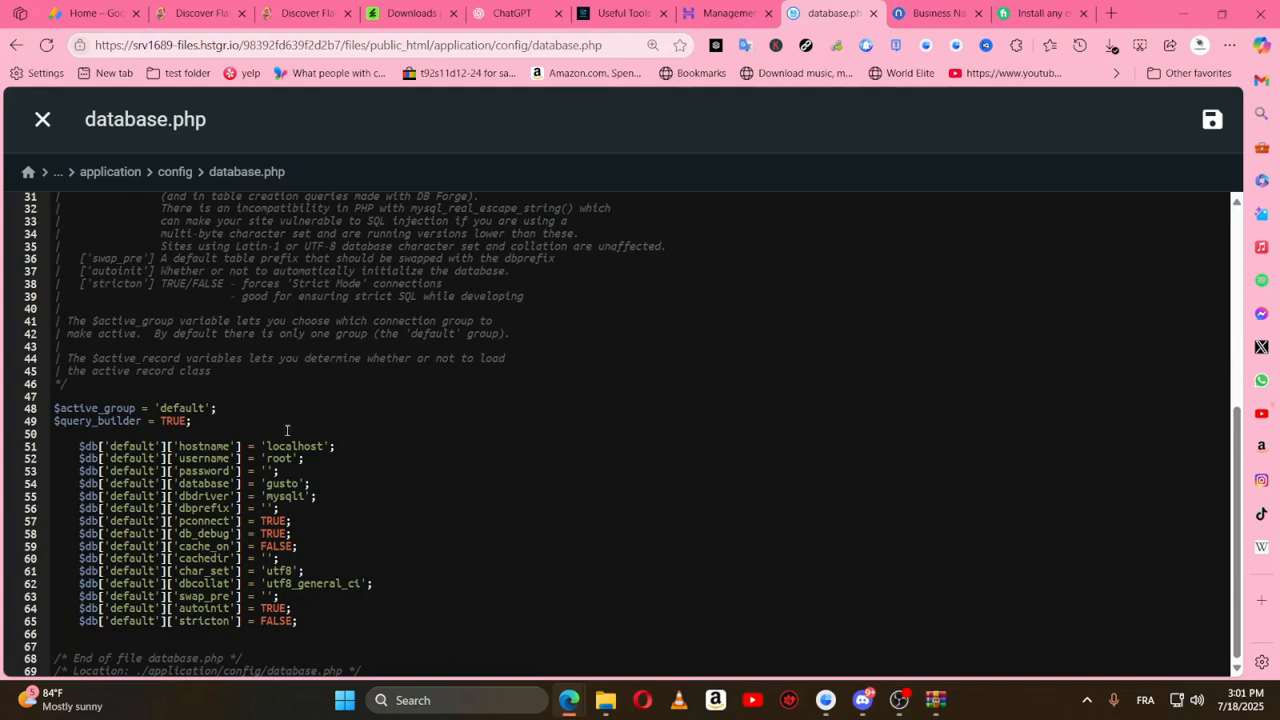
{"action": "double_click", "coordinate": [280, 458]}
{"action": "key", "text": "ctrl+v"}
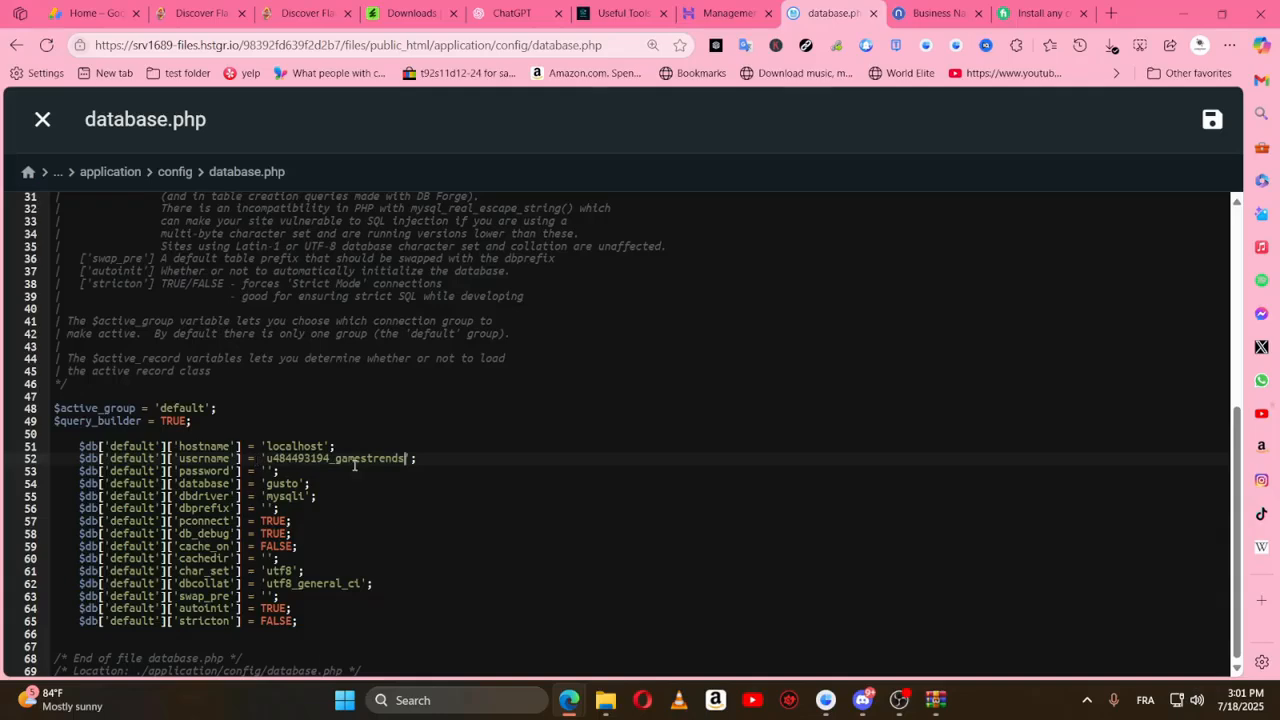
{"action": "double_click", "coordinate": [286, 483]}
{"action": "key", "text": "ctrl+v"}
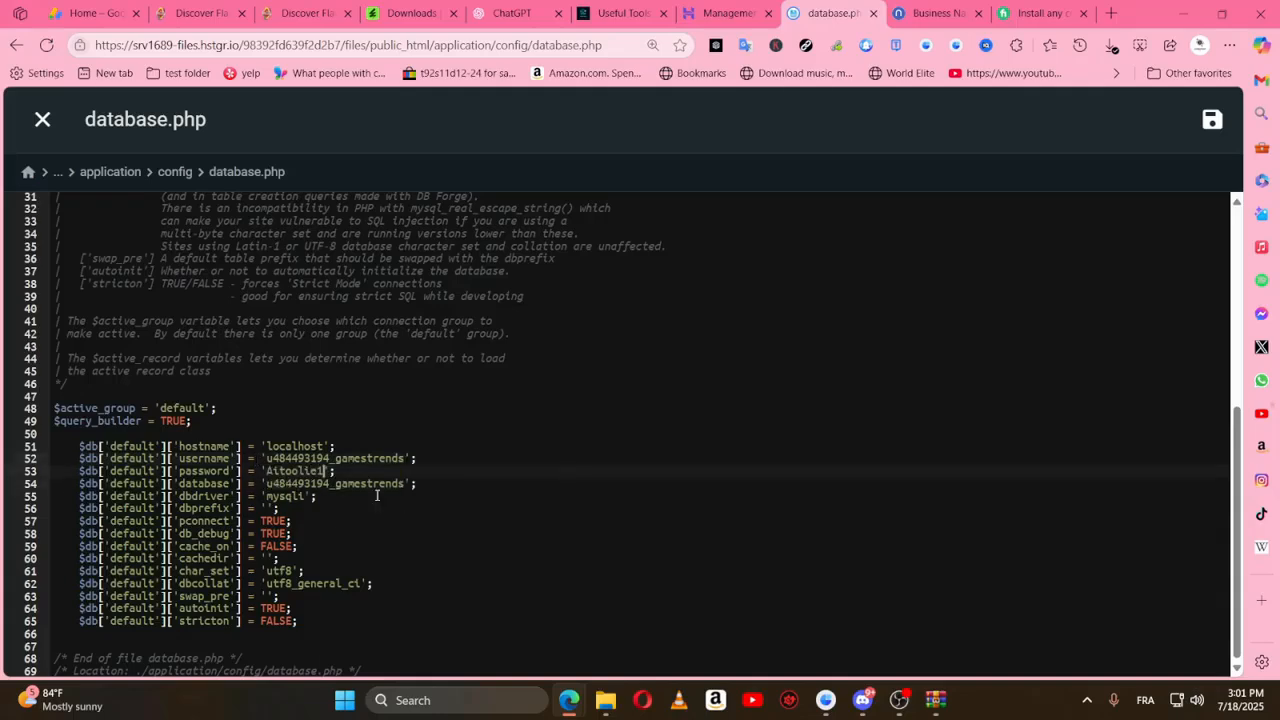
{"action": "left_click", "coordinate": [1212, 119]}
{"action": "left_click", "coordinate": [42, 119]}
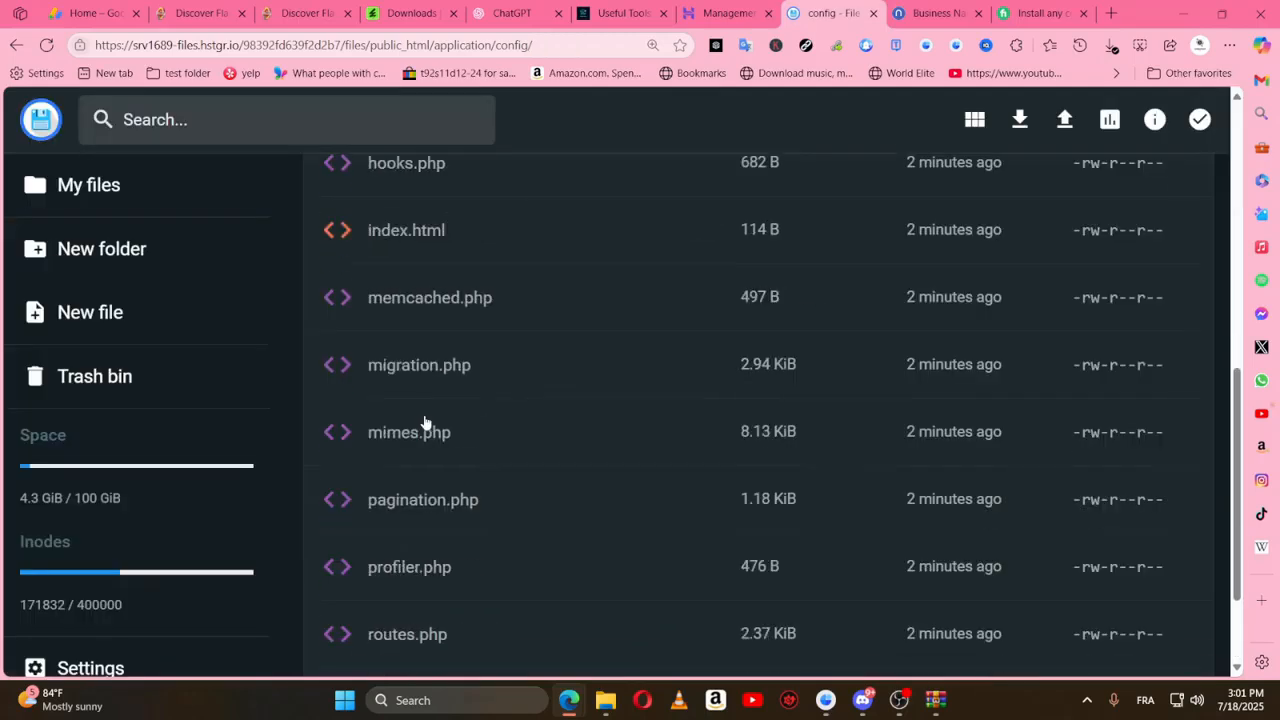
Return to the hosting dashboard of gametrend.site and start the Free email plan
{"action": "scroll", "coordinate": [425, 422], "scroll_direction": "up", "scroll_amount": 5}
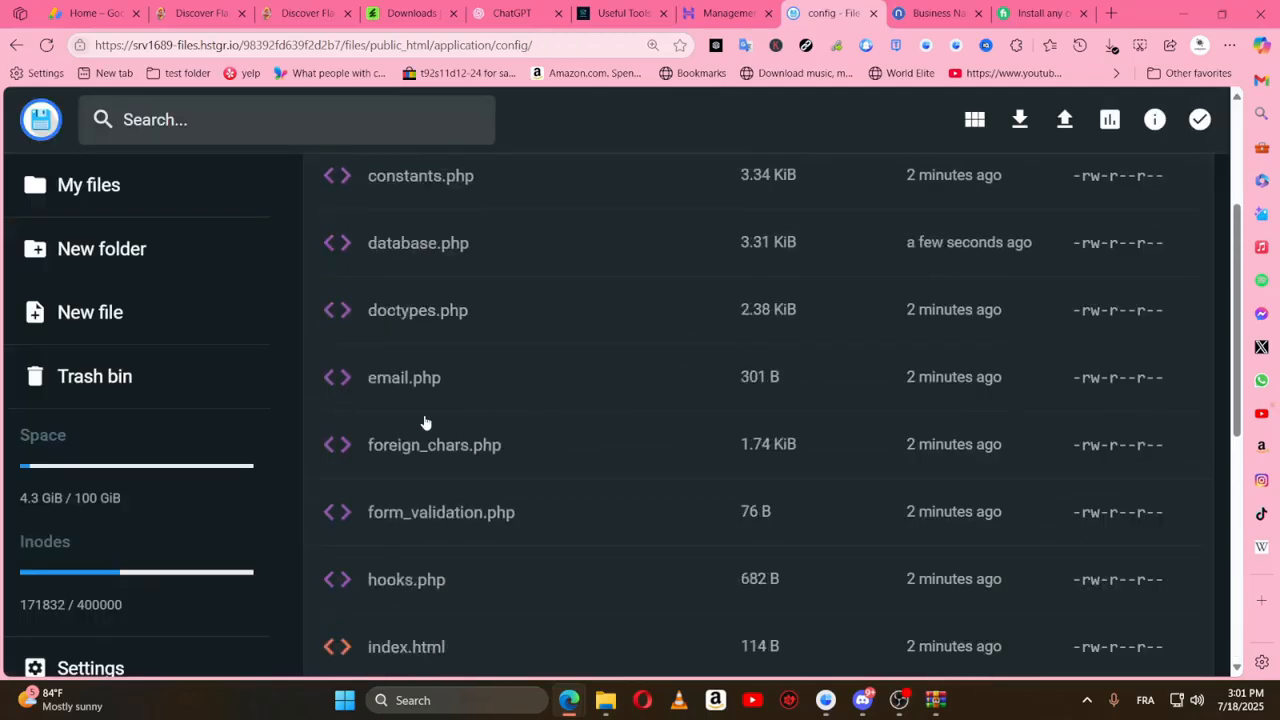
{"action": "left_click", "coordinate": [718, 13]}
{"action": "scroll", "coordinate": [360, 377], "scroll_direction": "up", "scroll_amount": 2}
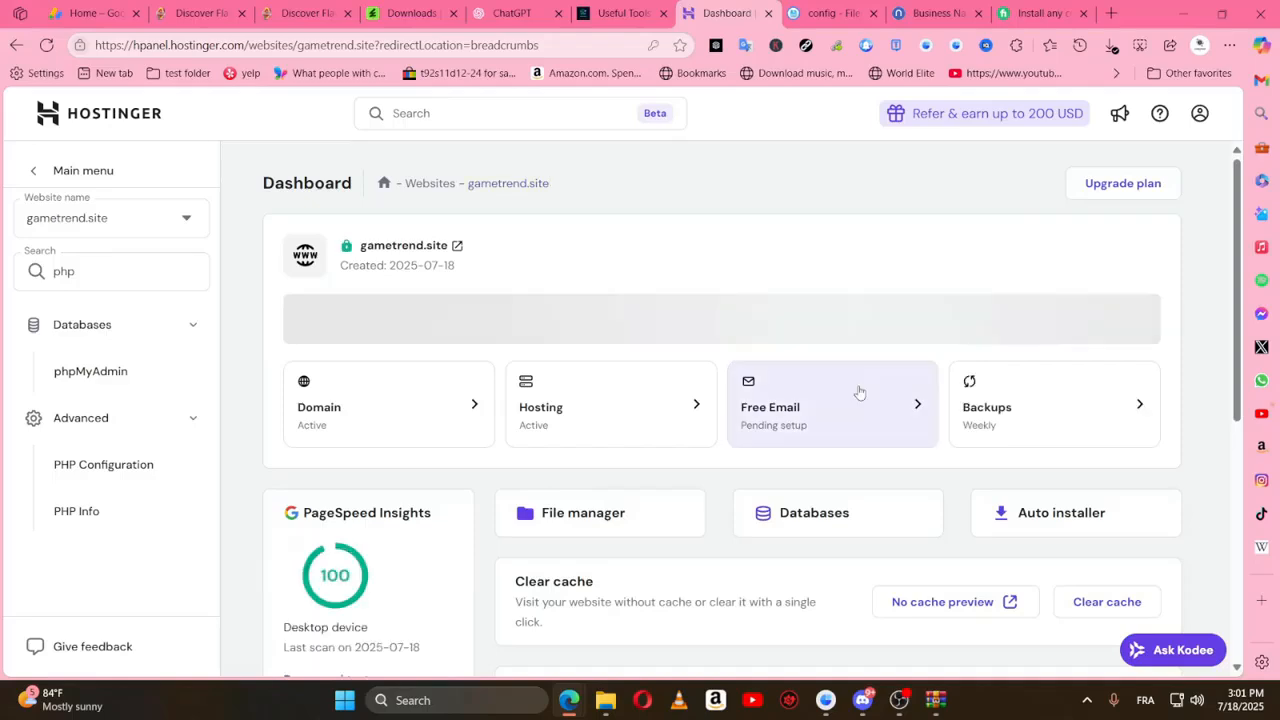
{"action": "left_click", "coordinate": [846, 346]}
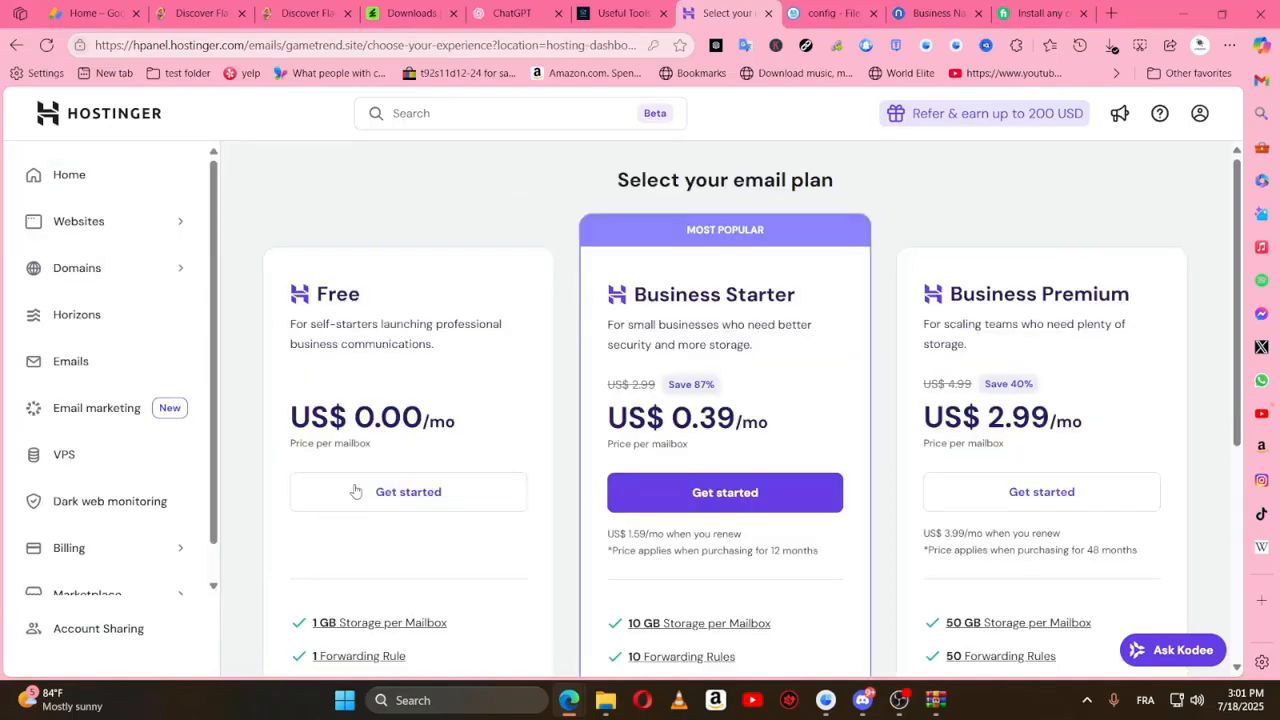
{"action": "left_click", "coordinate": [395, 494]}
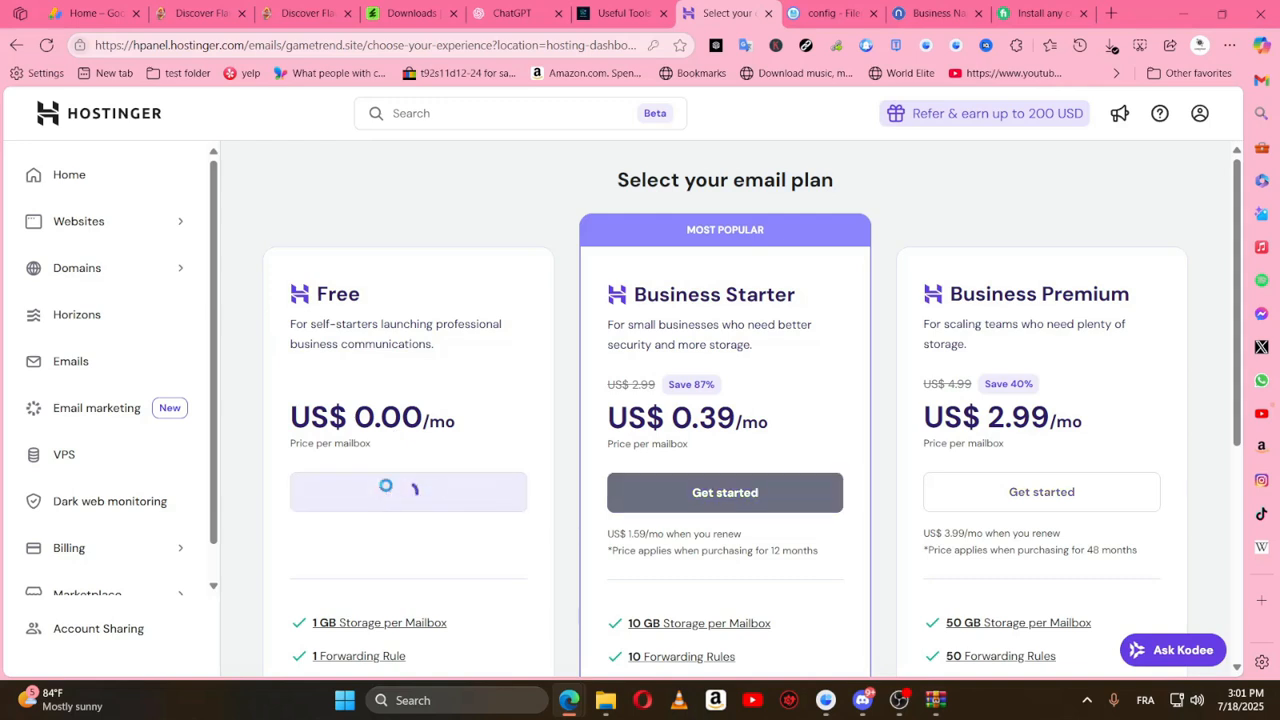
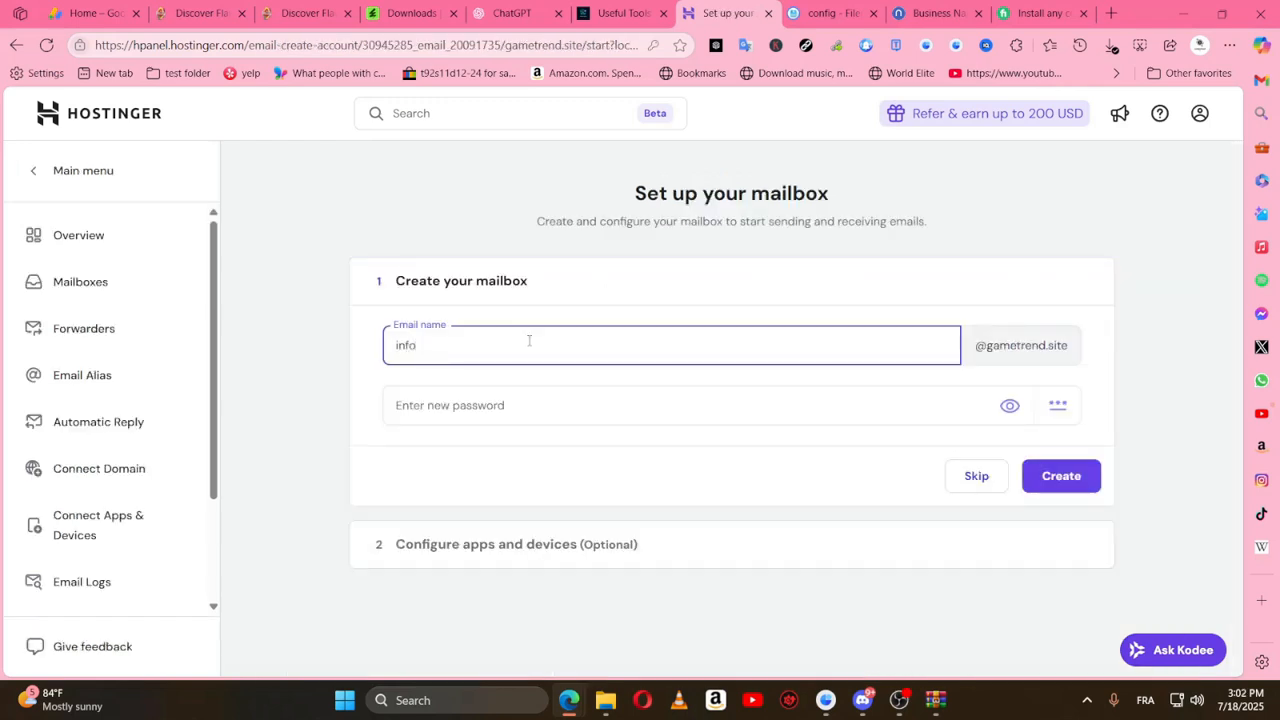
Create a mailbox with the email name info on gametrend.site and enter the mailbox password
{"action": "left_click", "coordinate": [537, 414]}
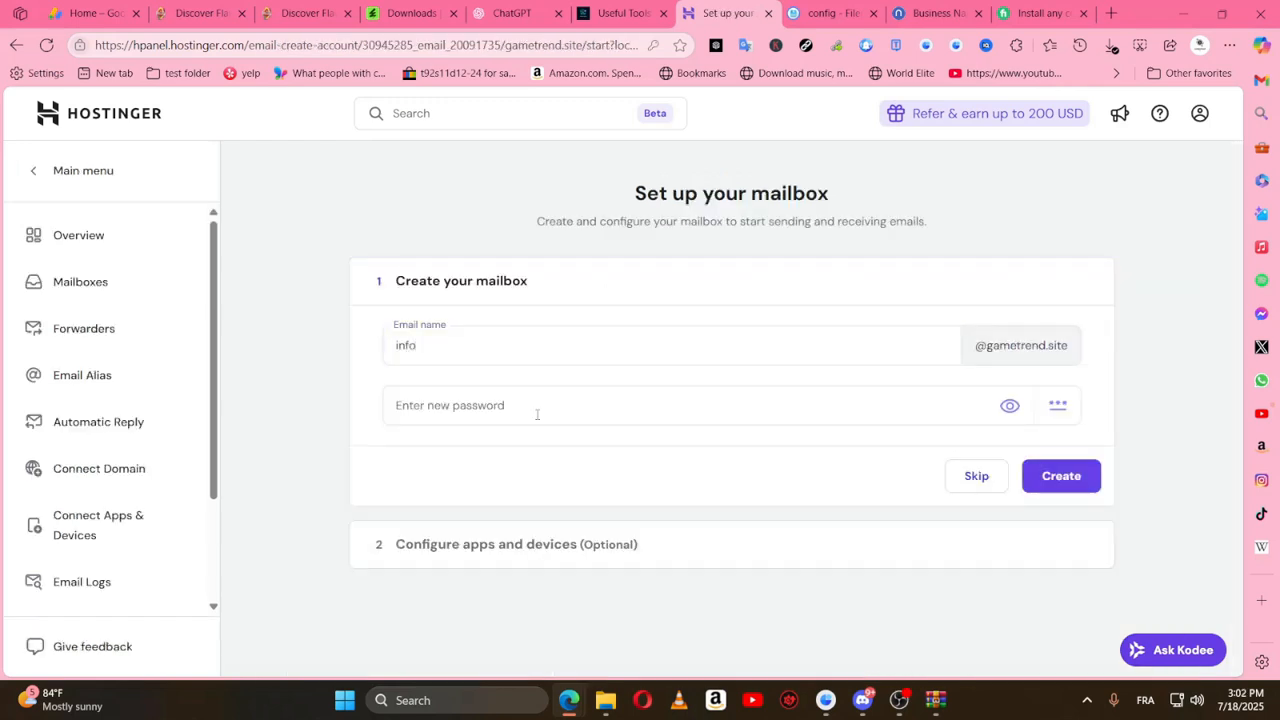
{"action": "type", "text": "•••••••••"}
{"action": "left_click", "coordinate": [1046, 562]}
{"action": "left_click", "coordinate": [1058, 577]}
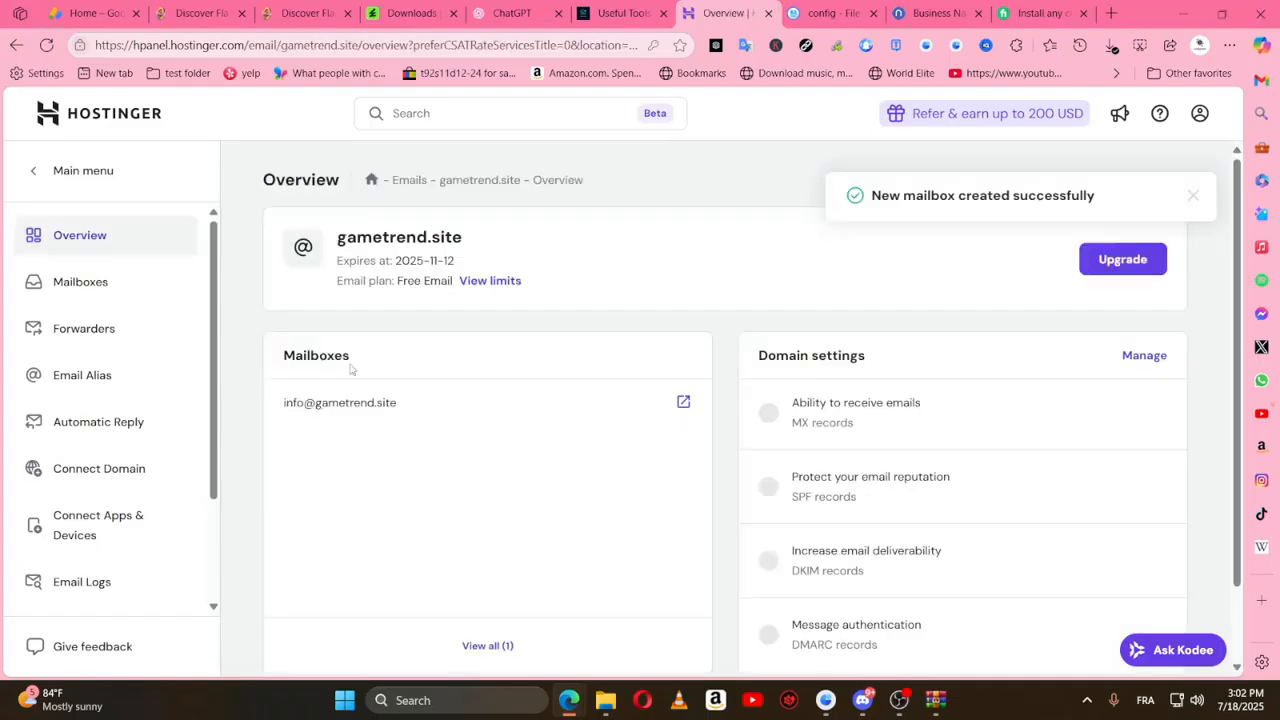
Copy the address of the new info mailbox from the email overview, dismissing the rating survey
{"action": "scroll", "coordinate": [381, 425], "scroll_direction": "down", "scroll_amount": 3}
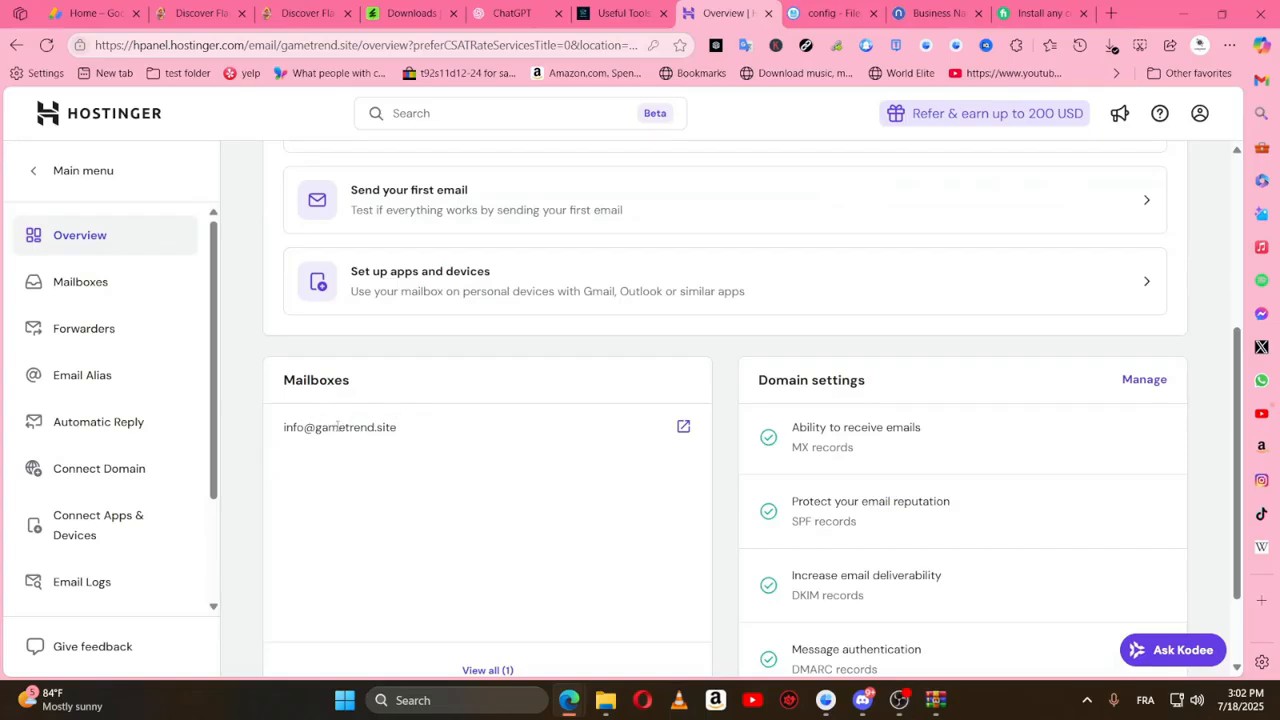
{"action": "triple_click", "coordinate": [337, 425]}
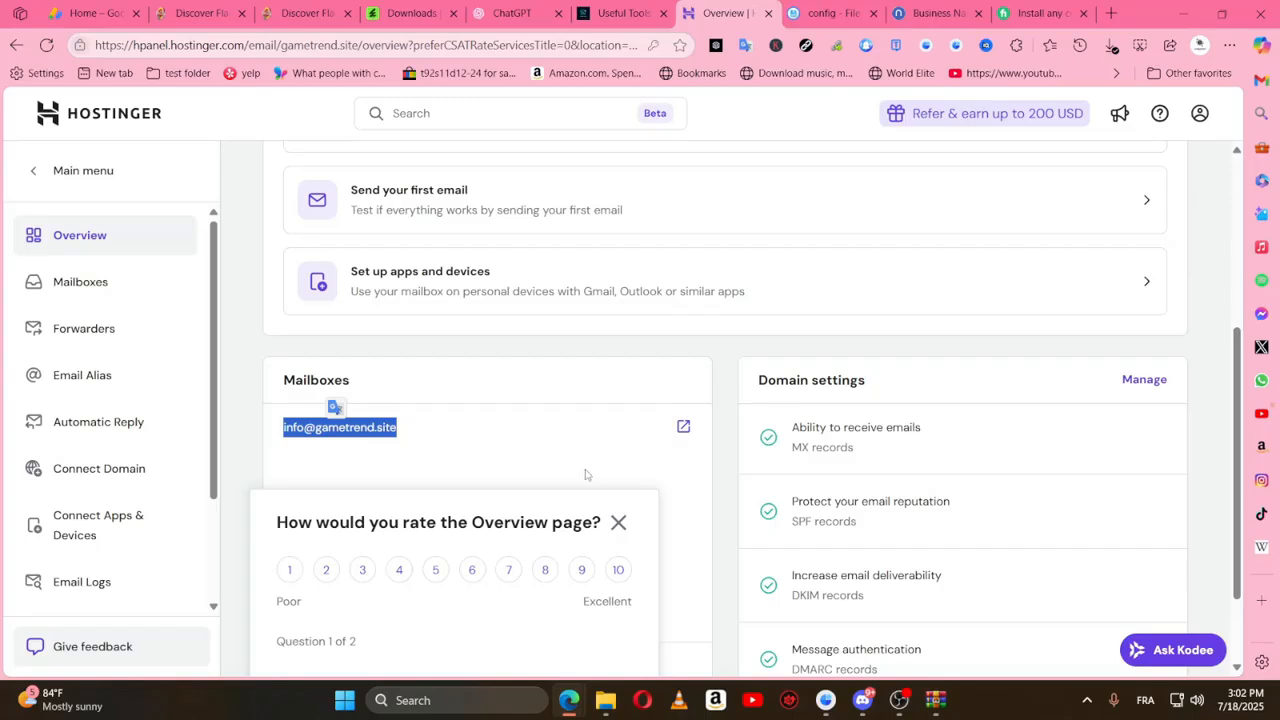
{"action": "left_click", "coordinate": [618, 522]}
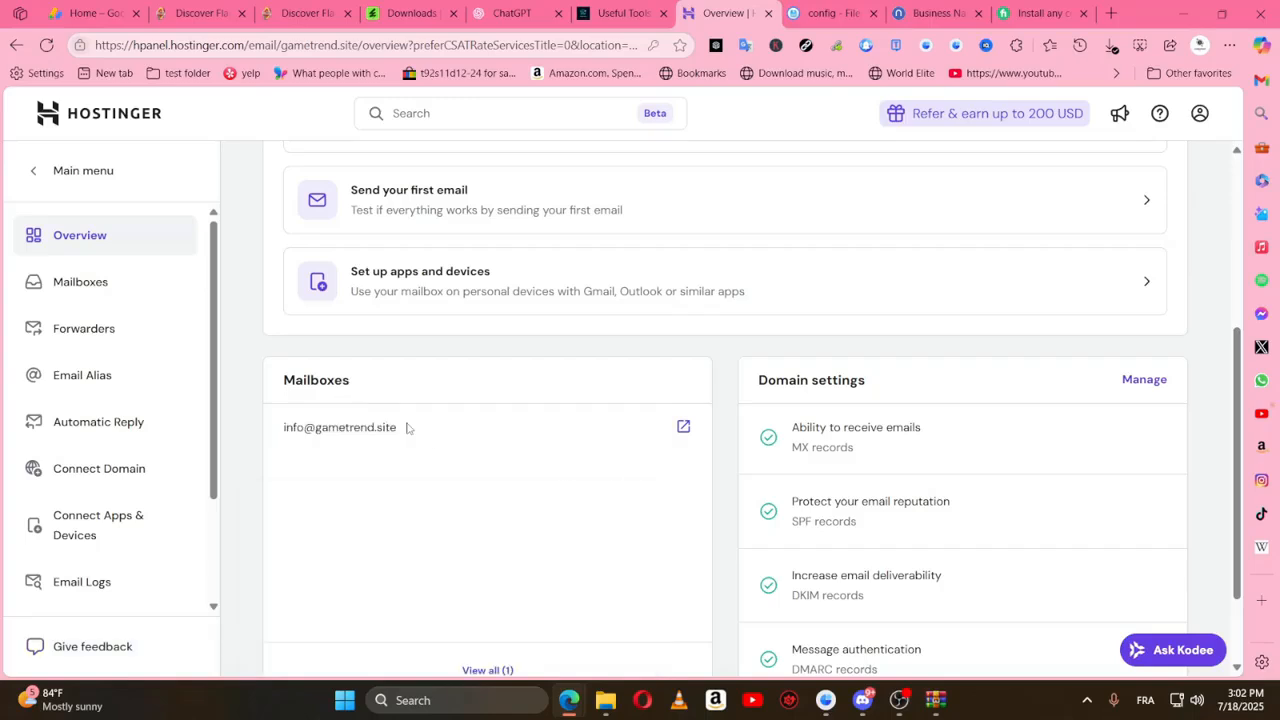
{"action": "triple_click", "coordinate": [339, 425]}
{"action": "key", "text": "ctrl+c"}
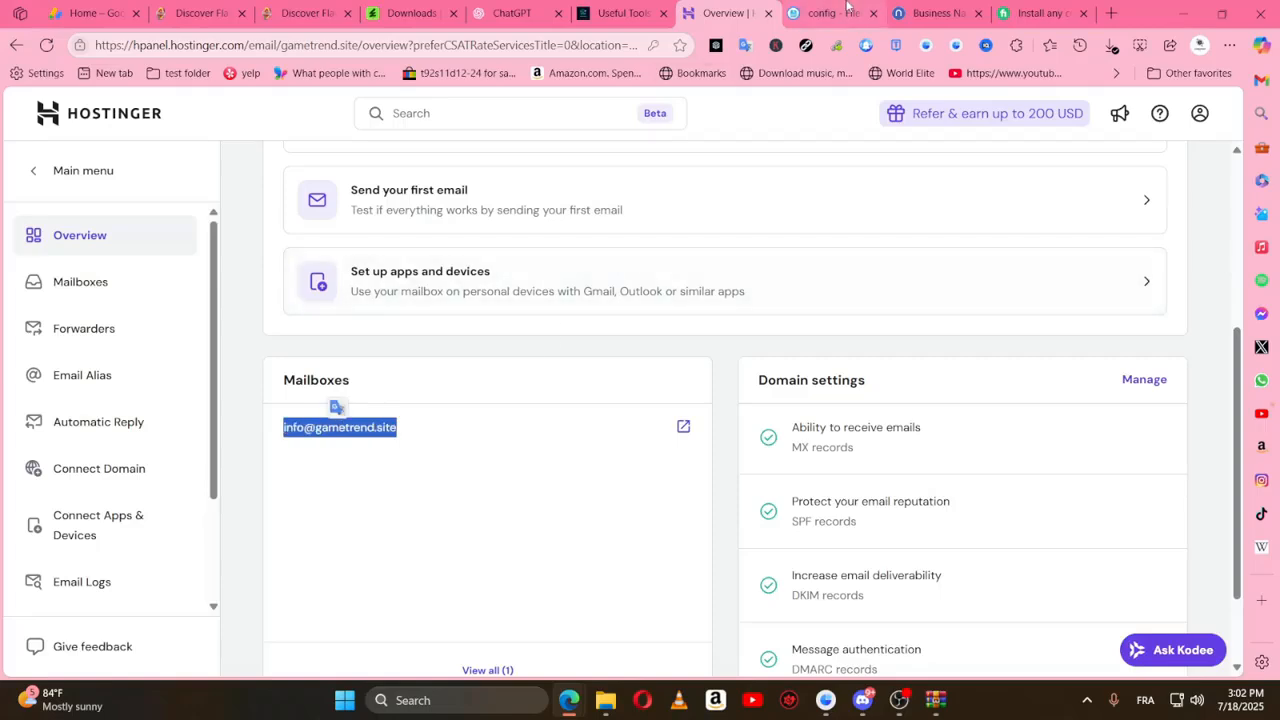
Open email.php in the application/config folder and set smtp_user to the new info mailbox address
{"action": "left_click", "coordinate": [840, 12]}
{"action": "scroll", "coordinate": [440, 355], "scroll_direction": "down", "scroll_amount": 3}
{"action": "scroll", "coordinate": [435, 352], "scroll_direction": "up", "scroll_amount": 5}
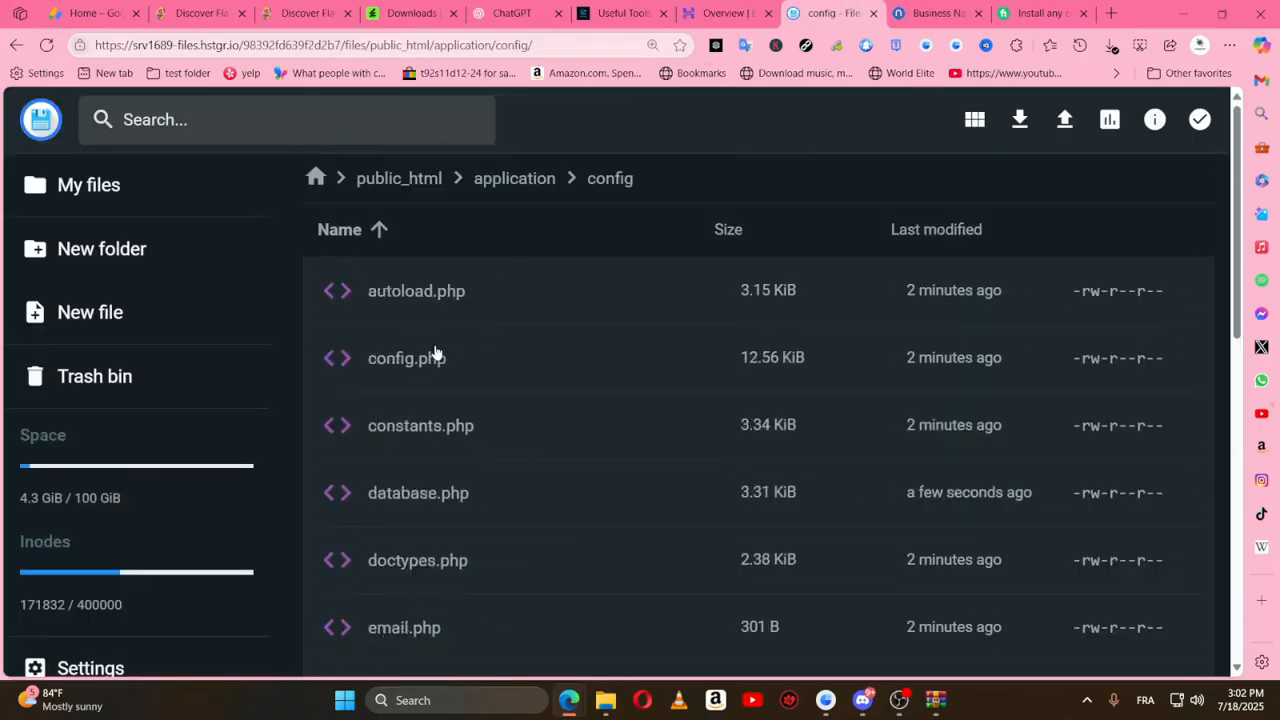
{"action": "scroll", "coordinate": [498, 334], "scroll_direction": "down", "scroll_amount": 6}
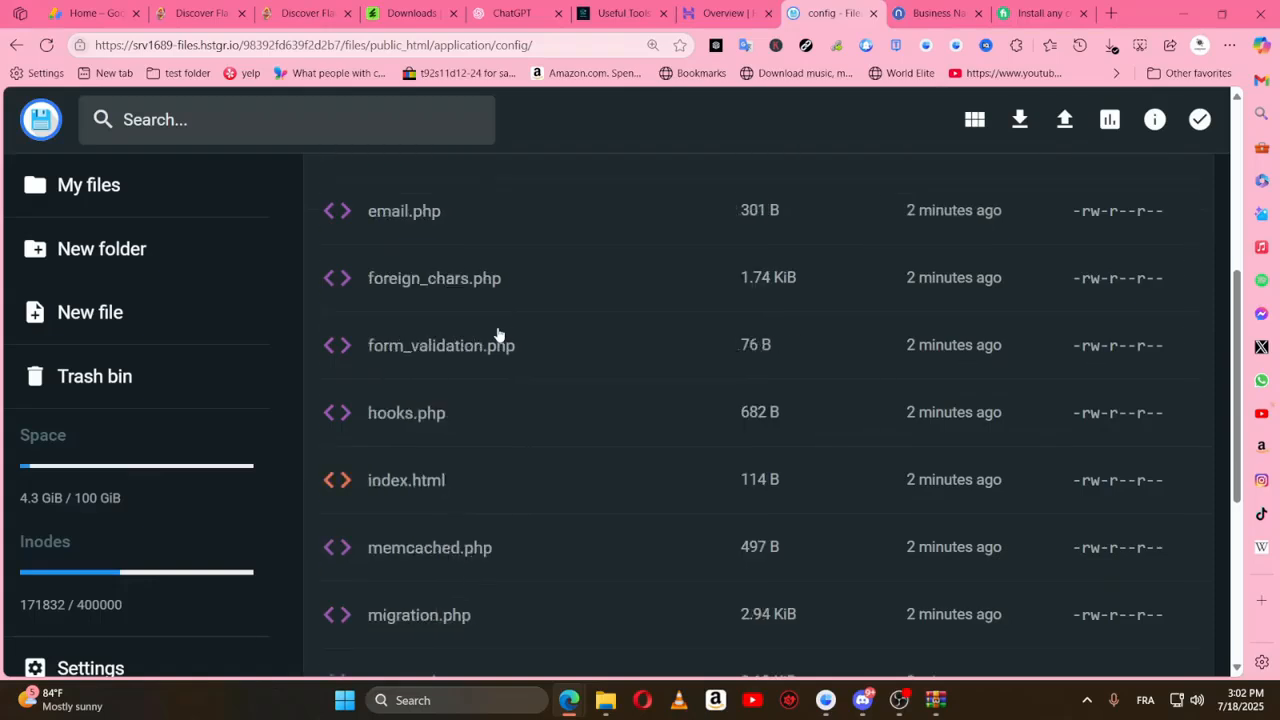
{"action": "scroll", "coordinate": [498, 334], "scroll_direction": "up", "scroll_amount": 4}
{"action": "left_click", "coordinate": [421, 500]}
{"action": "left_click", "coordinate": [421, 500]}
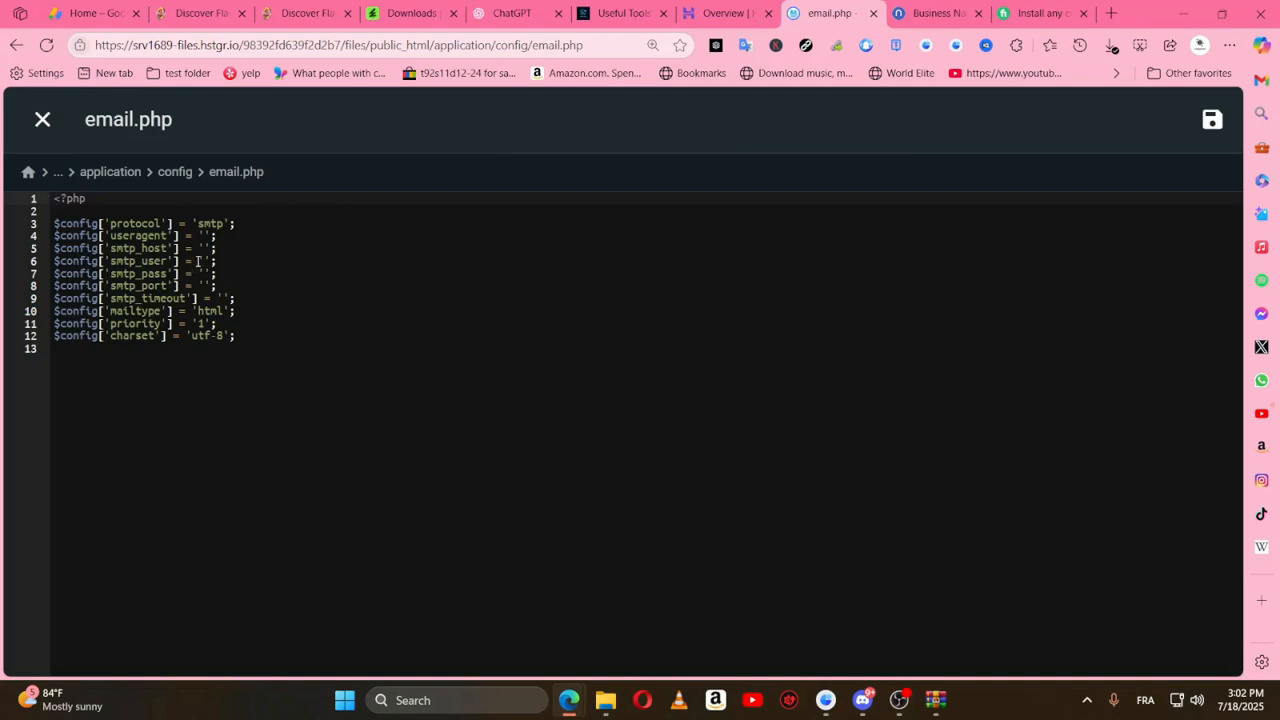
{"action": "key", "text": "ctrl+v"}
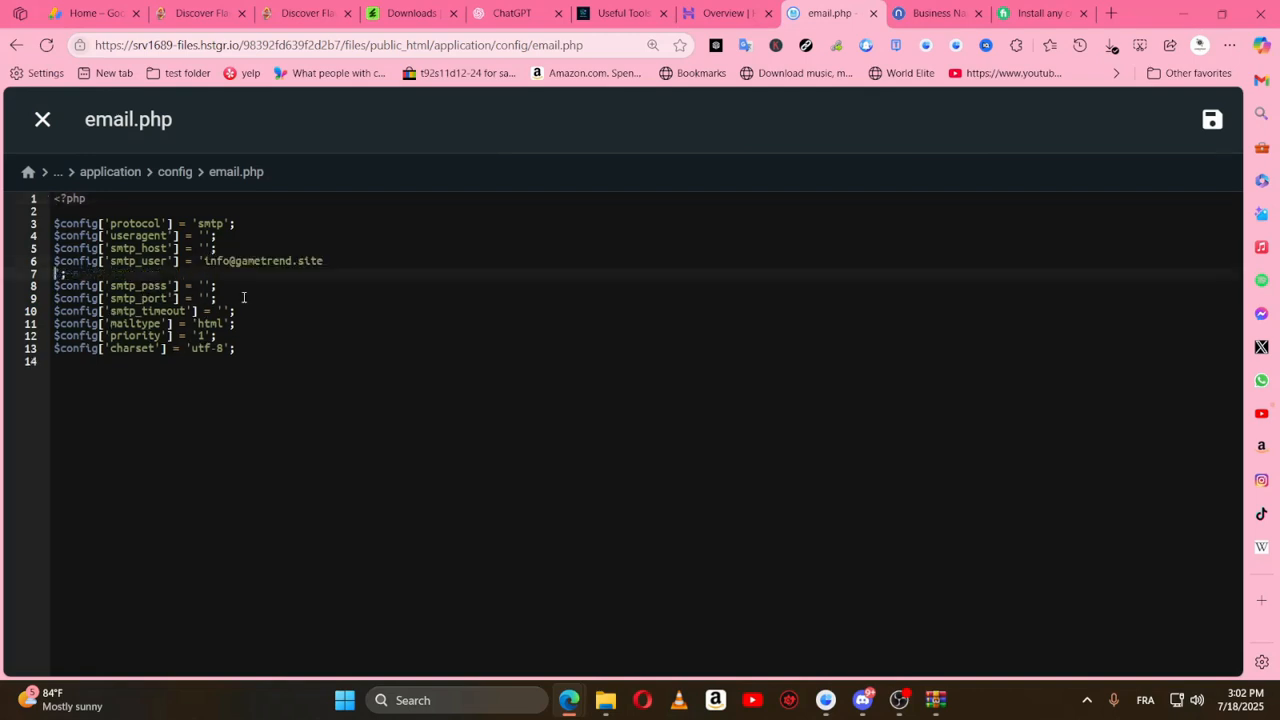
{"action": "key", "text": "BackSpace"}
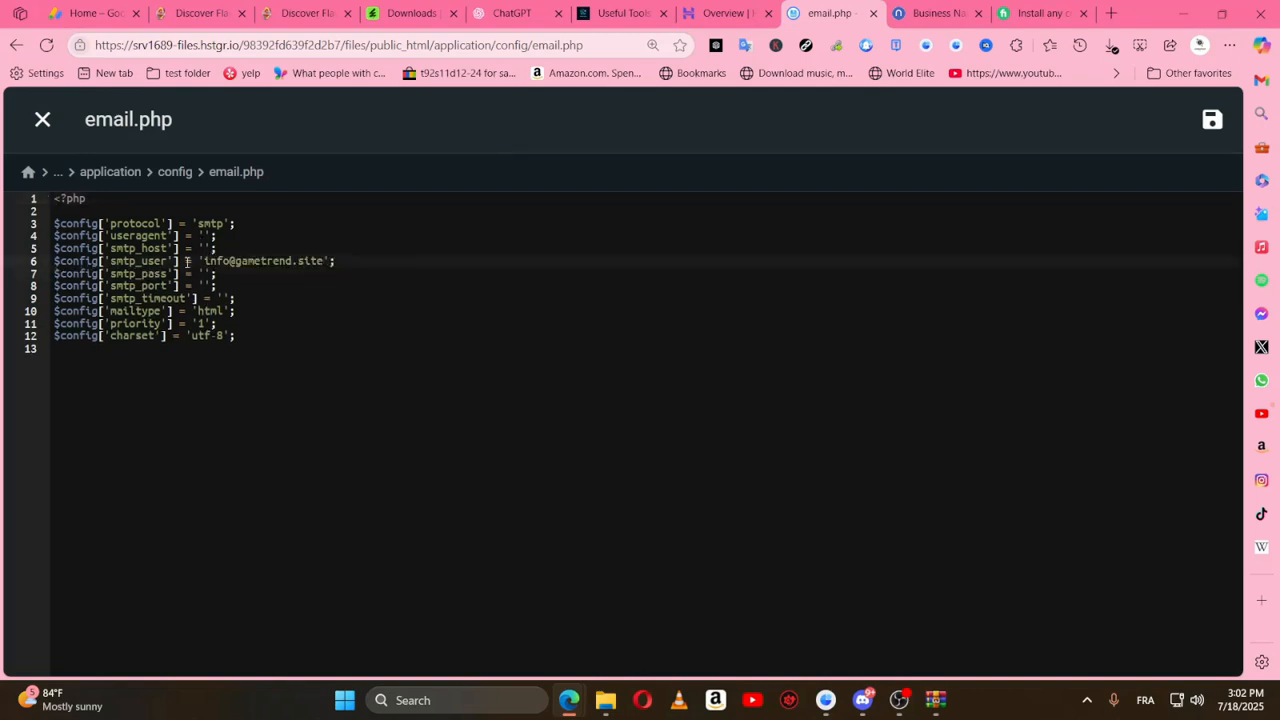
Copy the outgoing server hostname from the mailbox connection settings and set smtp_host in email.php to smtp.hostinger.com
{"action": "left_click", "coordinate": [704, 14]}
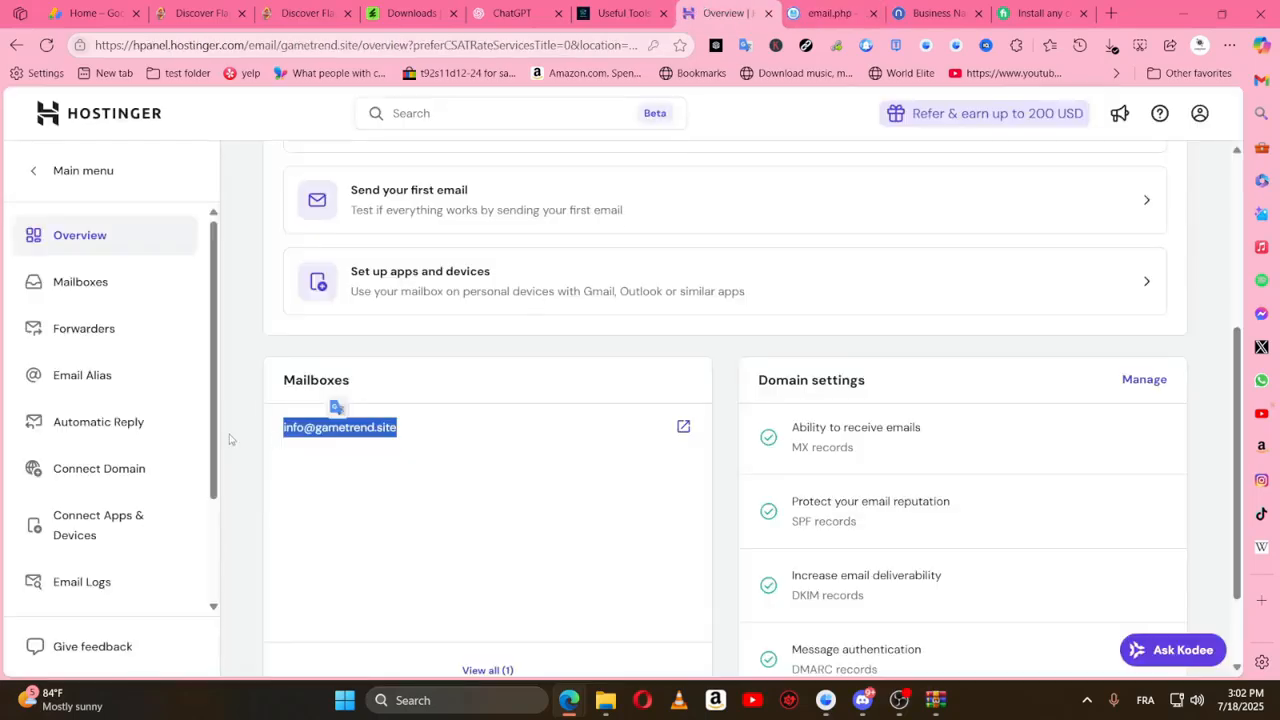
{"action": "left_click", "coordinate": [113, 536]}
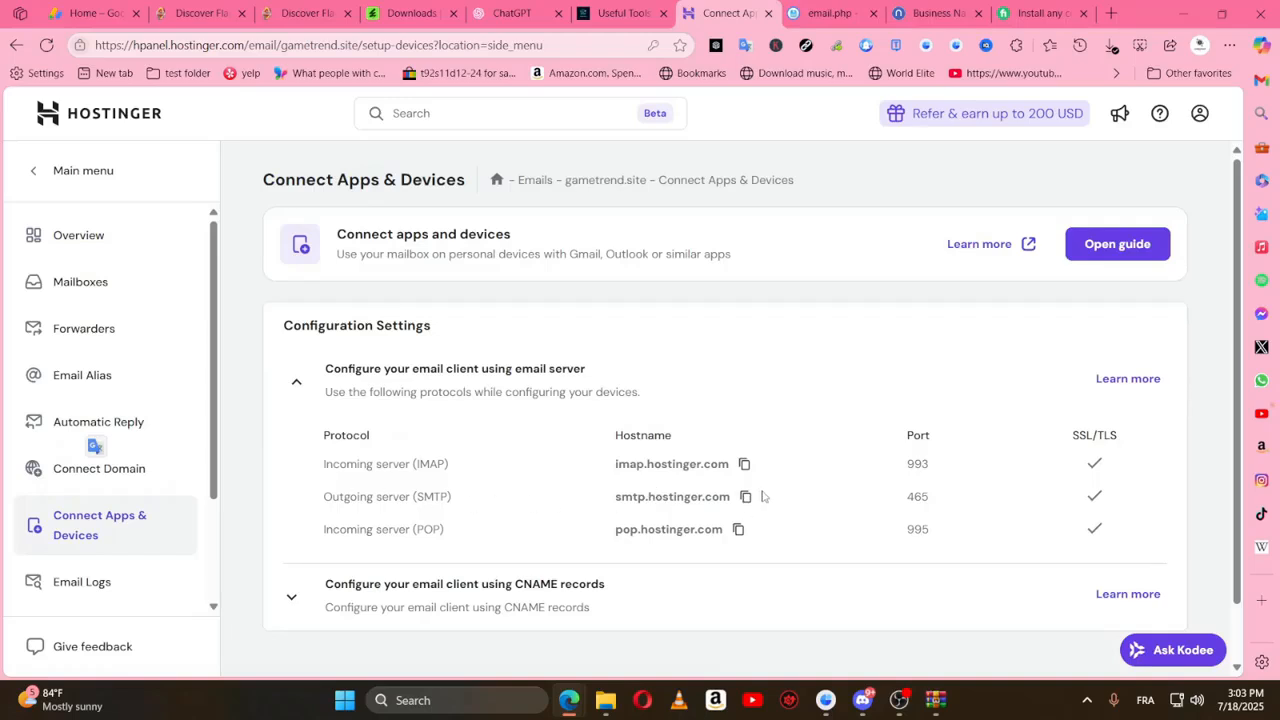
{"action": "left_click", "coordinate": [745, 496]}
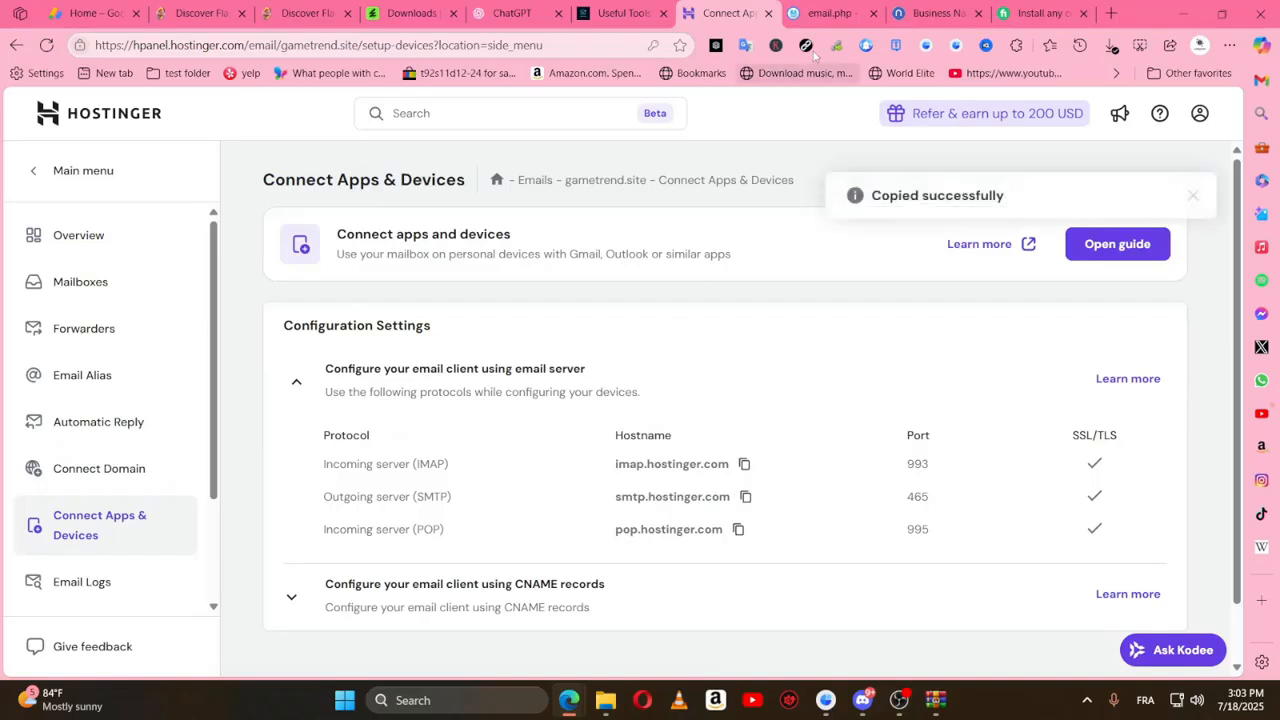
{"action": "left_click", "coordinate": [829, 13]}
{"action": "left_click", "coordinate": [203, 249]}
{"action": "key", "text": "ctrl+v"}
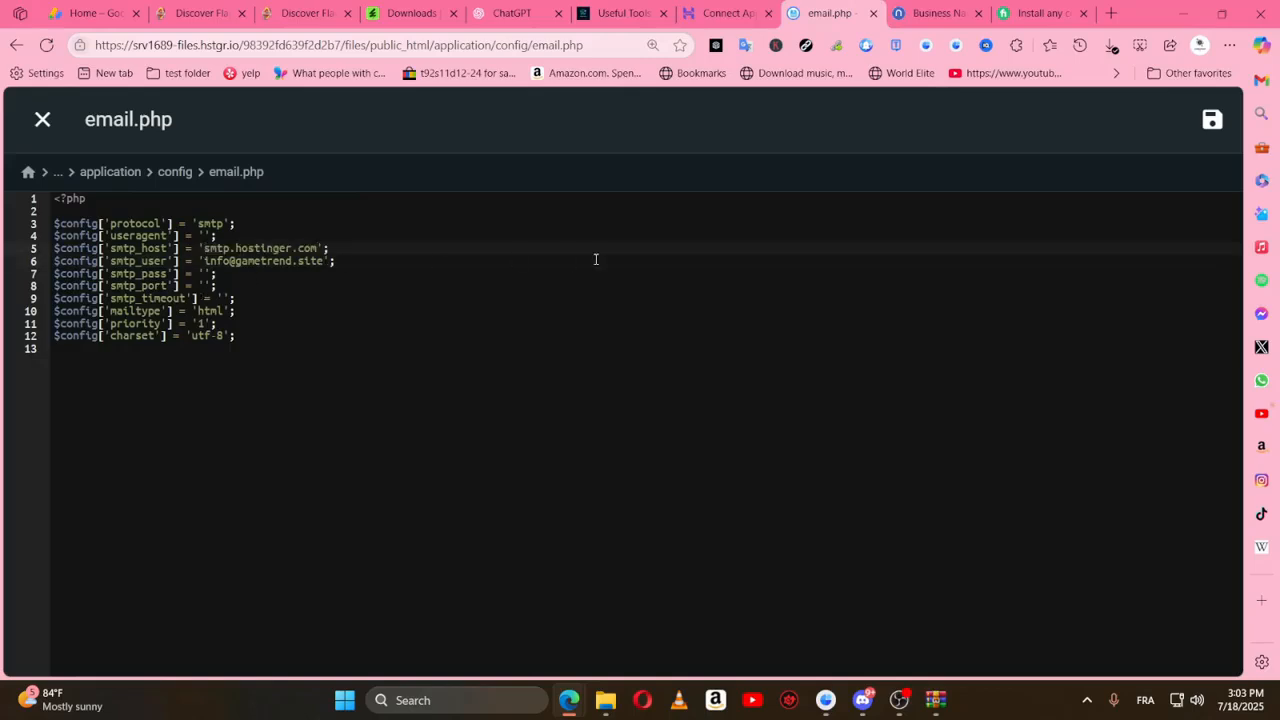
Copy the outgoing SMTP port from the connection settings and set smtp_port in email.php to 465
{"action": "left_click", "coordinate": [722, 13]}
{"action": "double_click", "coordinate": [918, 498]}
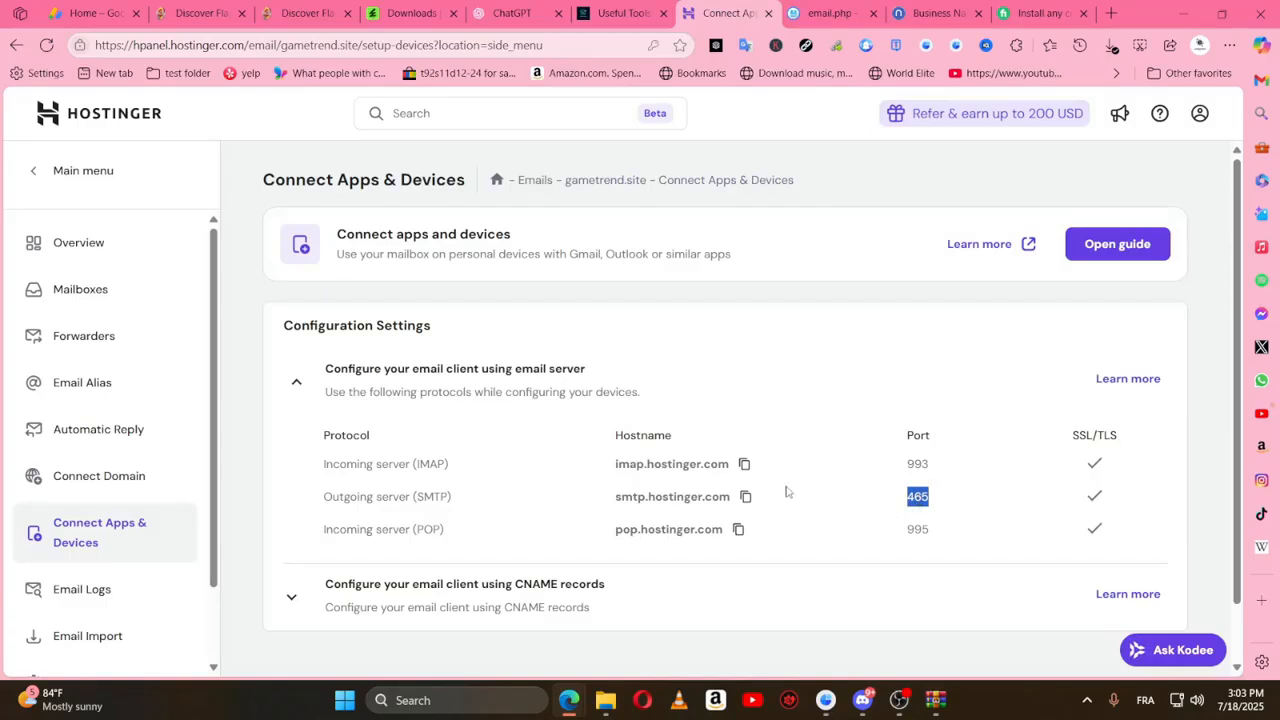
{"action": "left_click", "coordinate": [834, 11]}
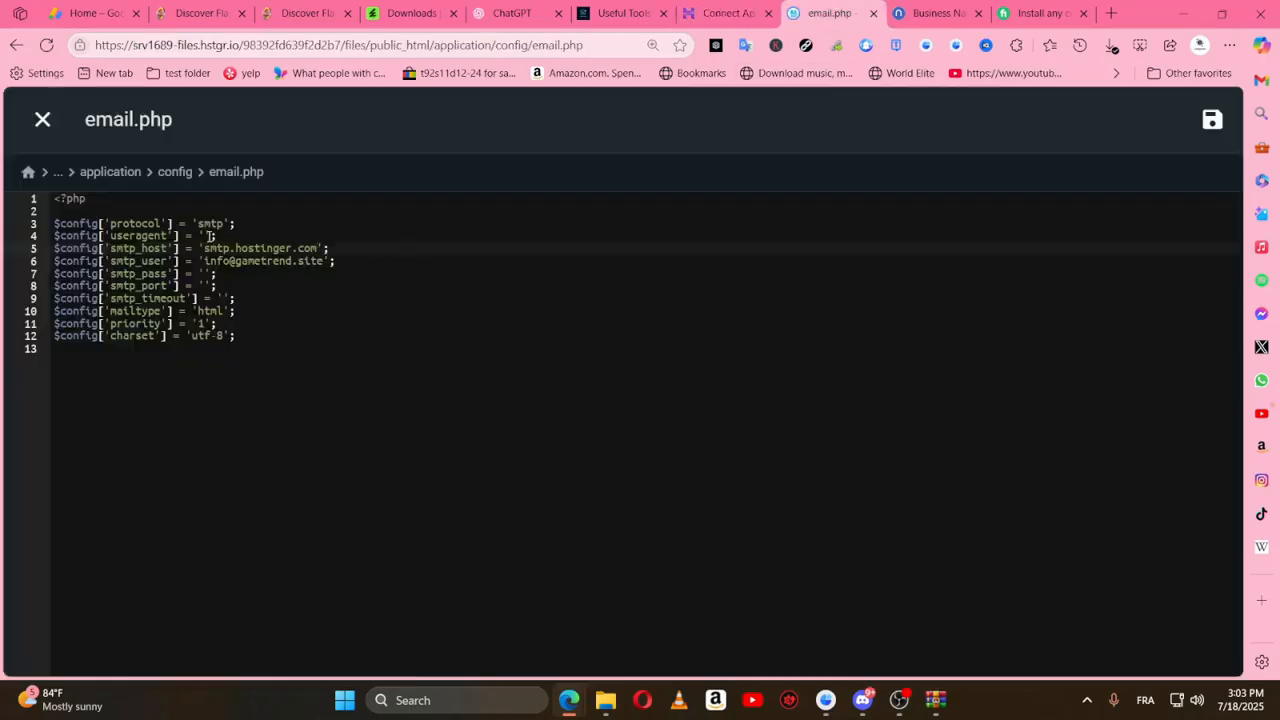
{"action": "left_click", "coordinate": [203, 285]}
{"action": "key", "text": "ctrl+v"}
Enter the mailbox password as smtp_pass in email.php, then save and close the file
{"action": "left_click", "coordinate": [205, 273]}
{"action": "left_click", "coordinate": [1211, 121]}
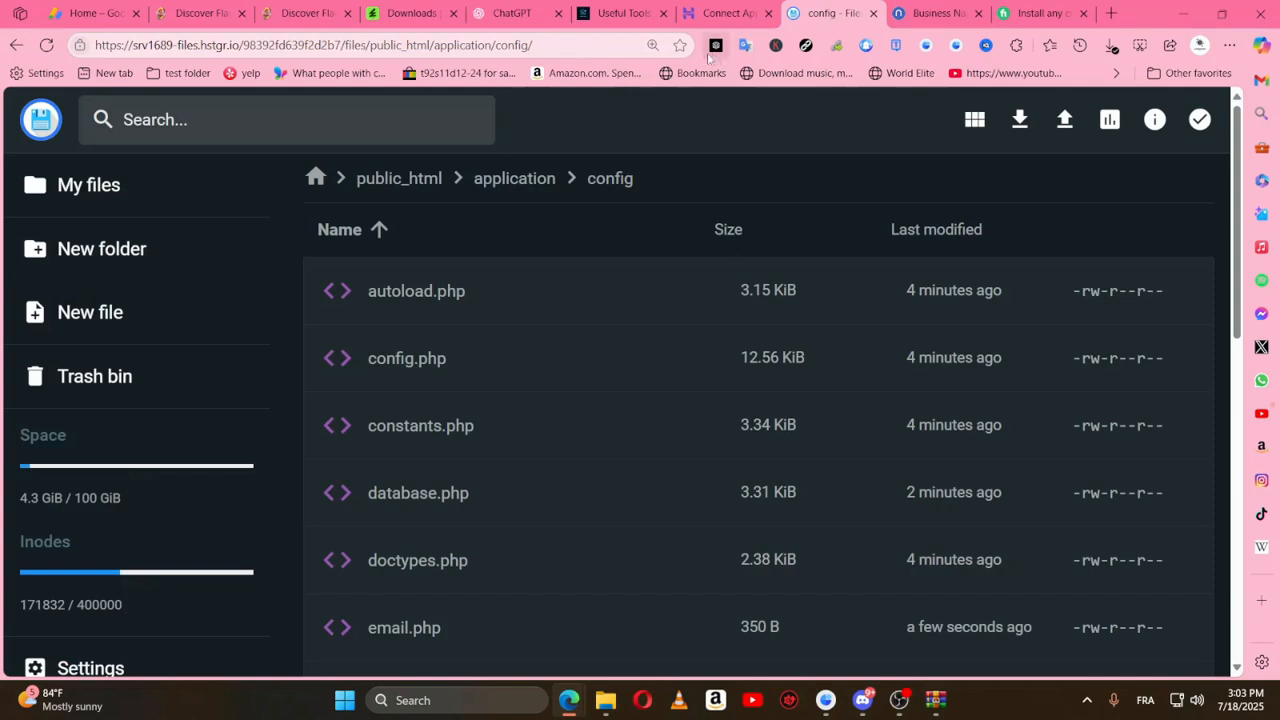
Return to the gametrend.site hosting dashboard and open the gamestrends database in phpMyAdmin
{"action": "left_click", "coordinate": [707, 10]}
{"action": "left_click", "coordinate": [591, 181]}
{"action": "left_click", "coordinate": [597, 178]}
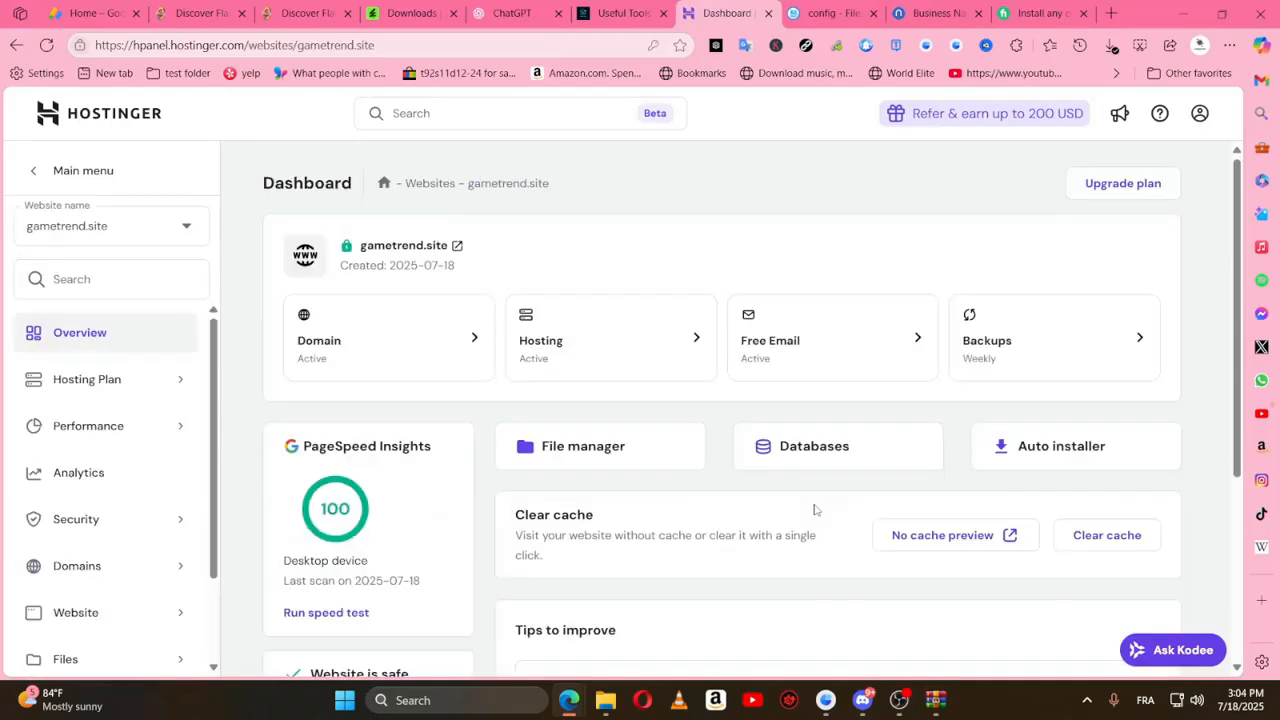
{"action": "left_click", "coordinate": [829, 441]}
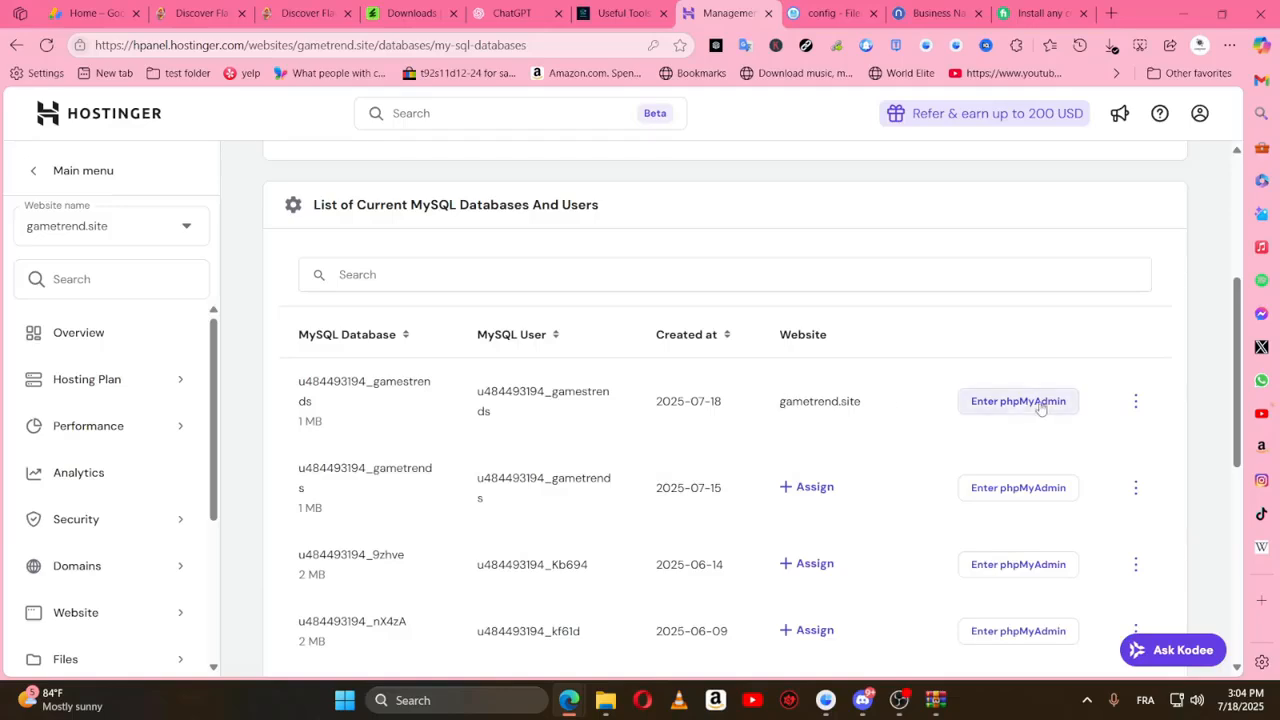
{"action": "left_click", "coordinate": [996, 404]}
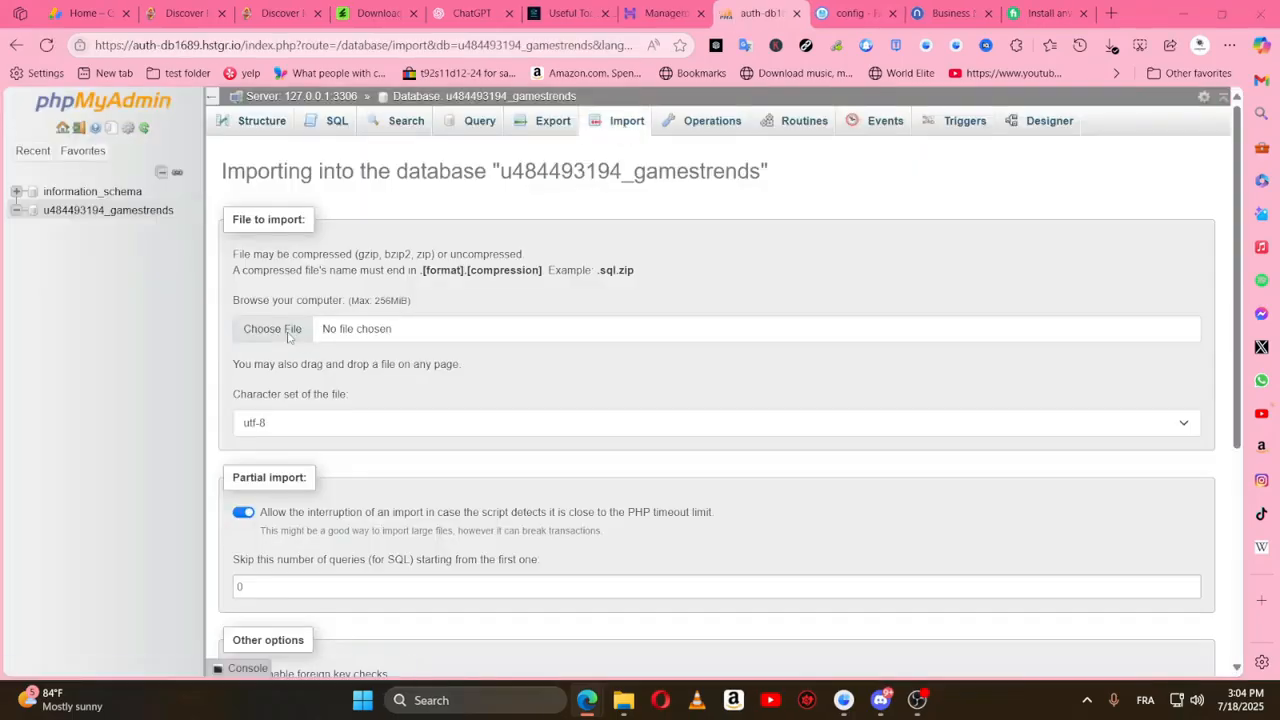
Import Database.sql from the code folder into the gamestrends database
{"action": "left_click", "coordinate": [287, 331]}
{"action": "double_click", "coordinate": [291, 187]}
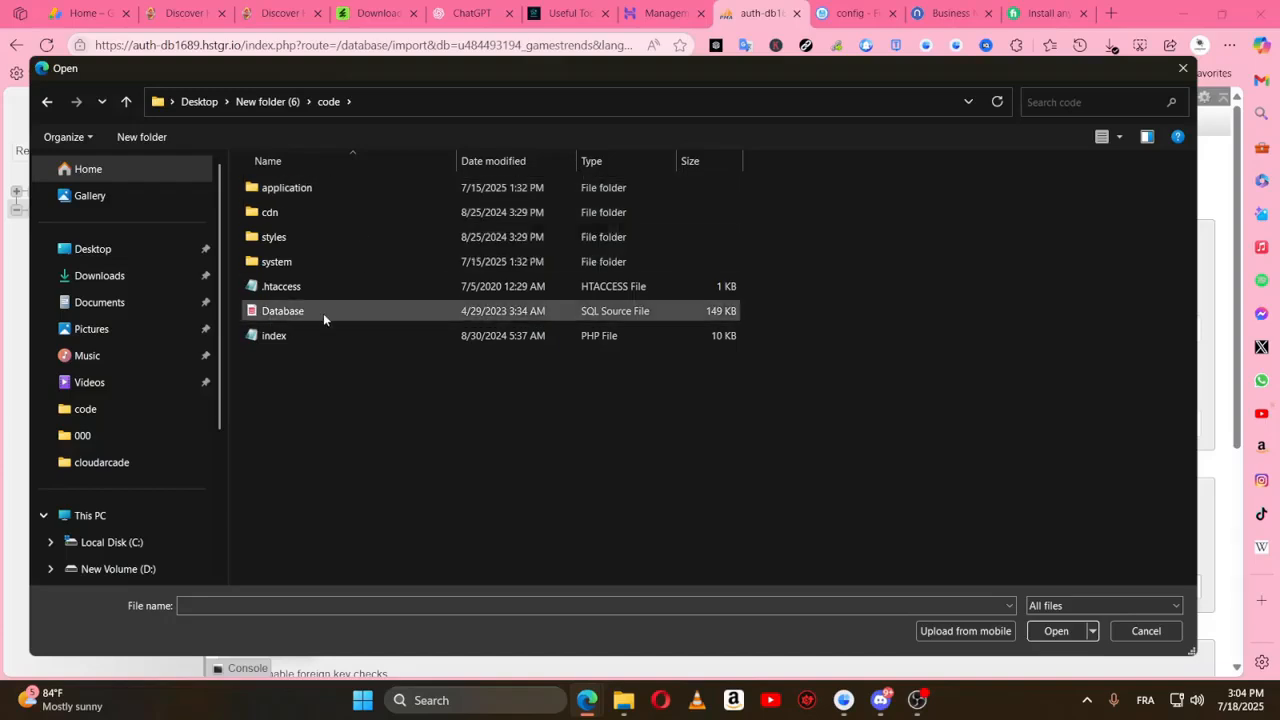
{"action": "double_click", "coordinate": [283, 311]}
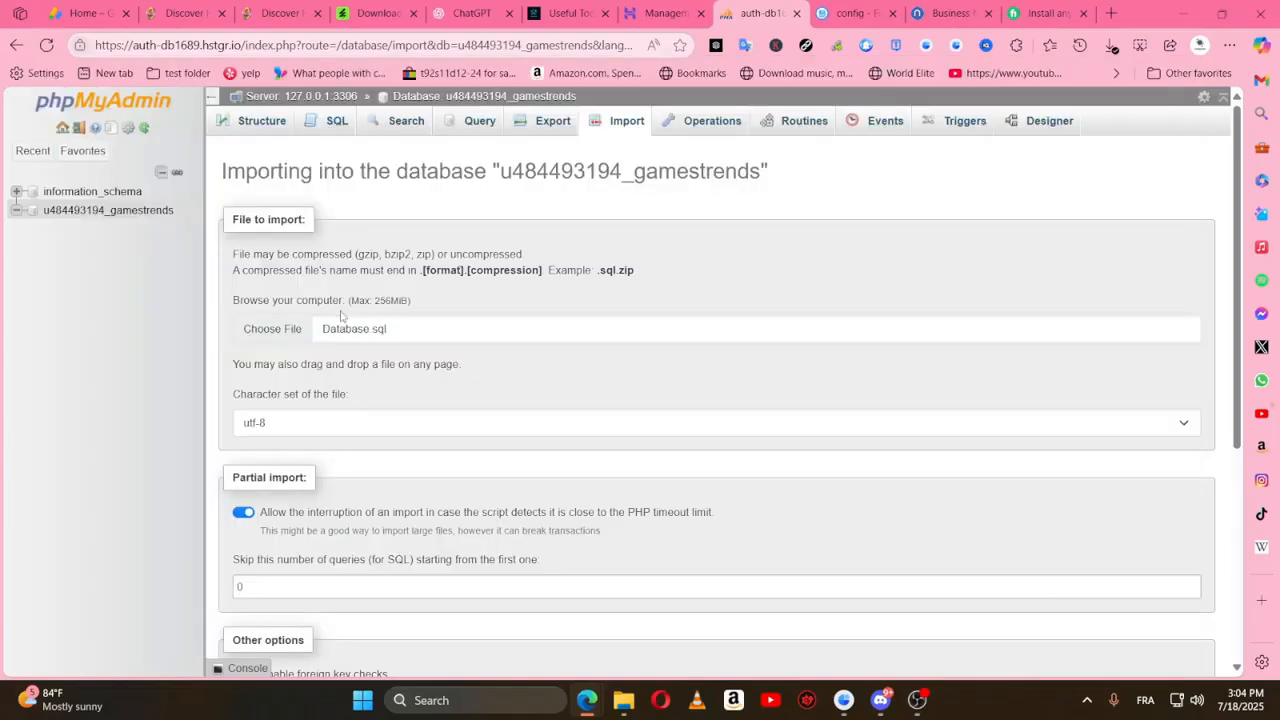
{"action": "scroll", "coordinate": [360, 350], "scroll_direction": "down", "scroll_amount": 5}
{"action": "left_click", "coordinate": [247, 624]}
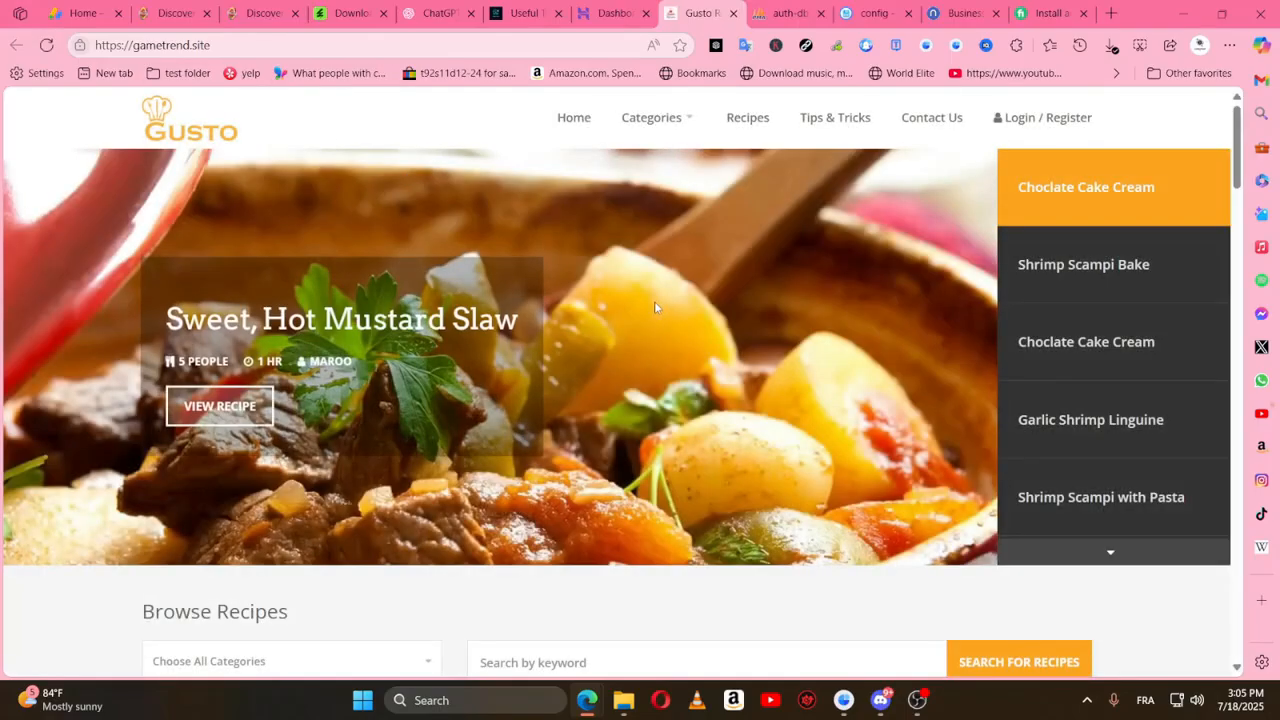
Examine the recipe listings and the sidebar sections on the gametrend.site homepage
{"action": "scroll", "coordinate": [659, 337], "scroll_direction": "down", "scroll_amount": 4}
{"action": "scroll", "coordinate": [659, 338], "scroll_direction": "down", "scroll_amount": 5}
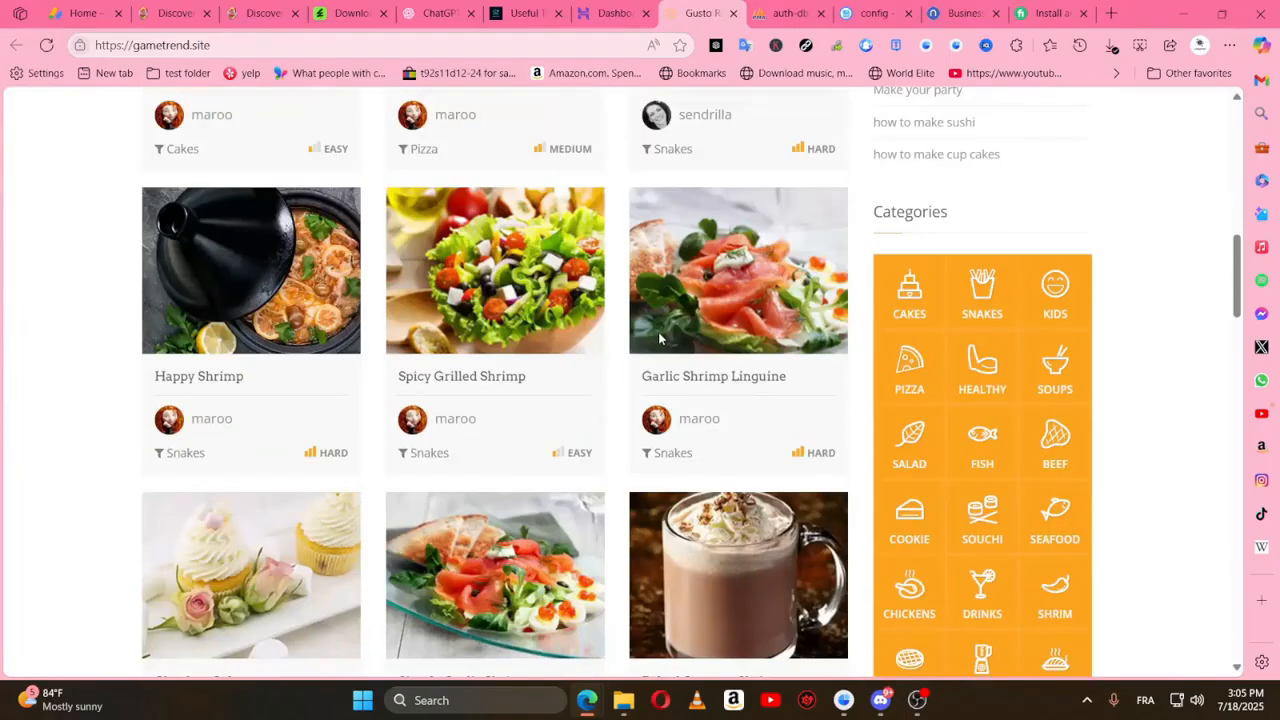
{"action": "scroll", "coordinate": [657, 337], "scroll_direction": "up", "scroll_amount": 10}
{"action": "scroll", "coordinate": [658, 332], "scroll_direction": "down", "scroll_amount": 1}
{"action": "scroll", "coordinate": [392, 268], "scroll_direction": "down", "scroll_amount": 5}
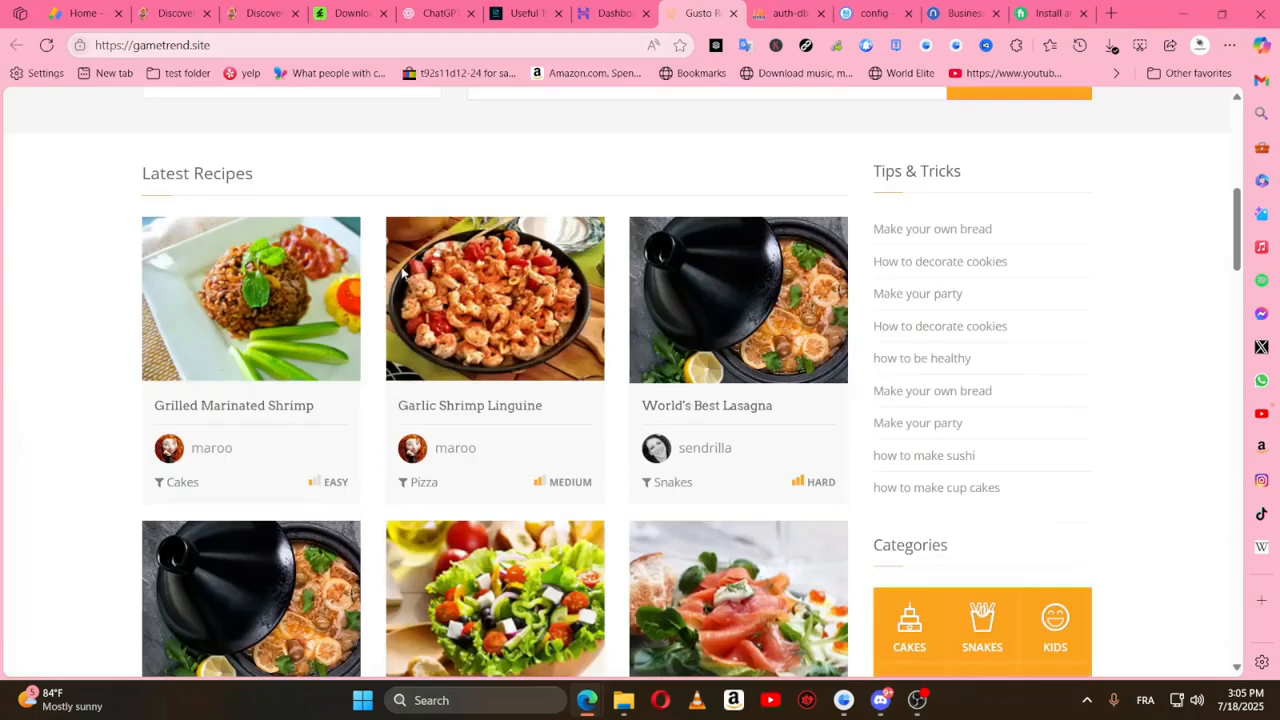
{"action": "scroll", "coordinate": [405, 275], "scroll_direction": "down", "scroll_amount": 4}
{"action": "scroll", "coordinate": [490, 250], "scroll_direction": "down", "scroll_amount": 4}
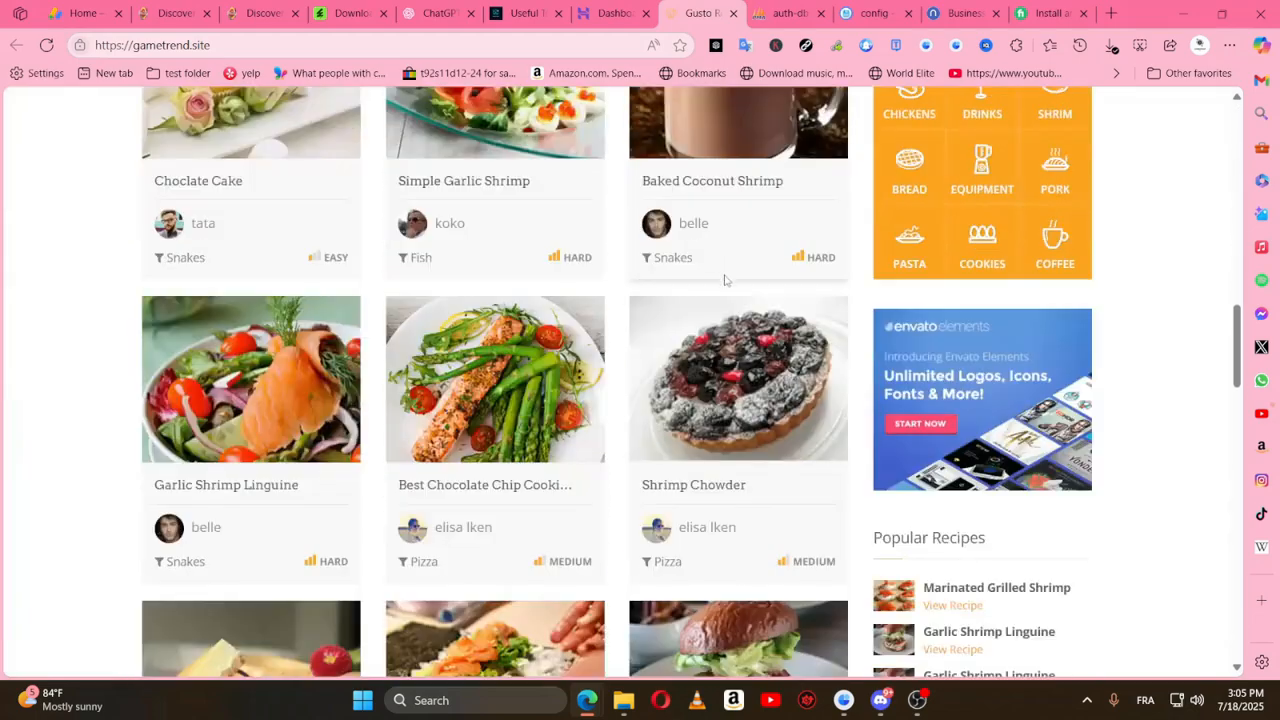
{"action": "scroll", "coordinate": [251, 371], "scroll_direction": "down", "scroll_amount": 4}
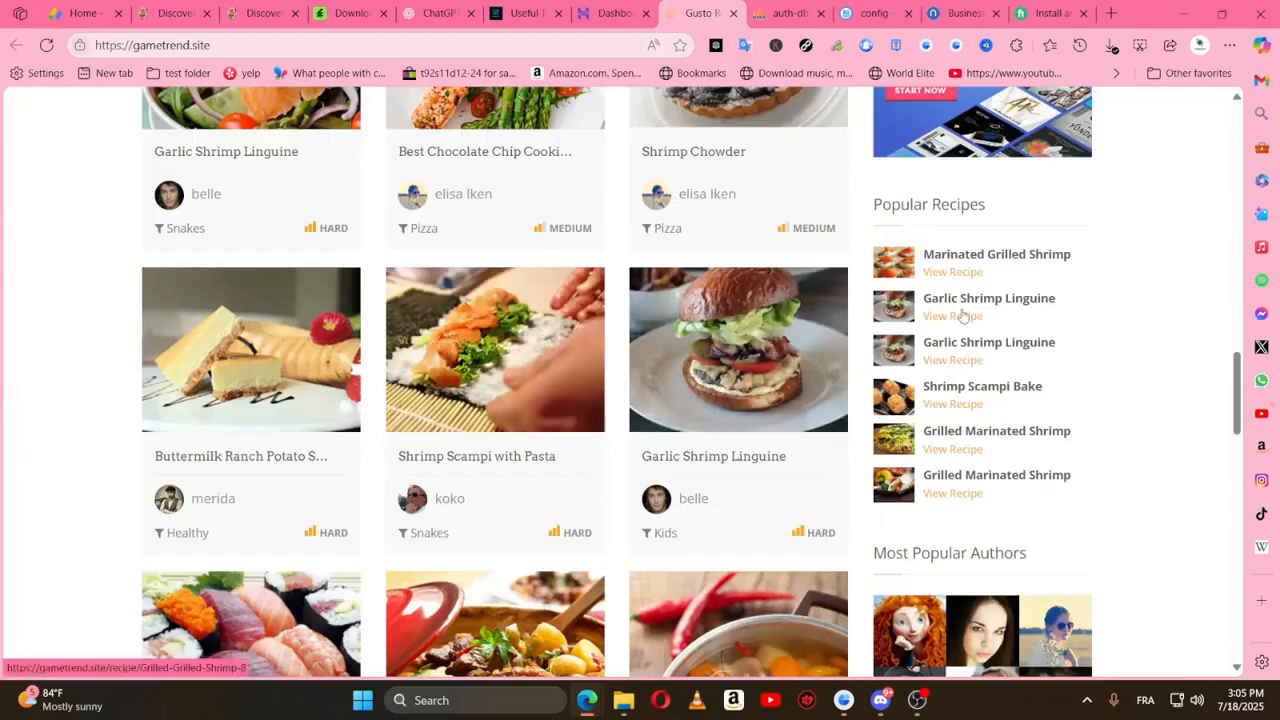
{"action": "scroll", "coordinate": [940, 405], "scroll_direction": "down", "scroll_amount": 3}
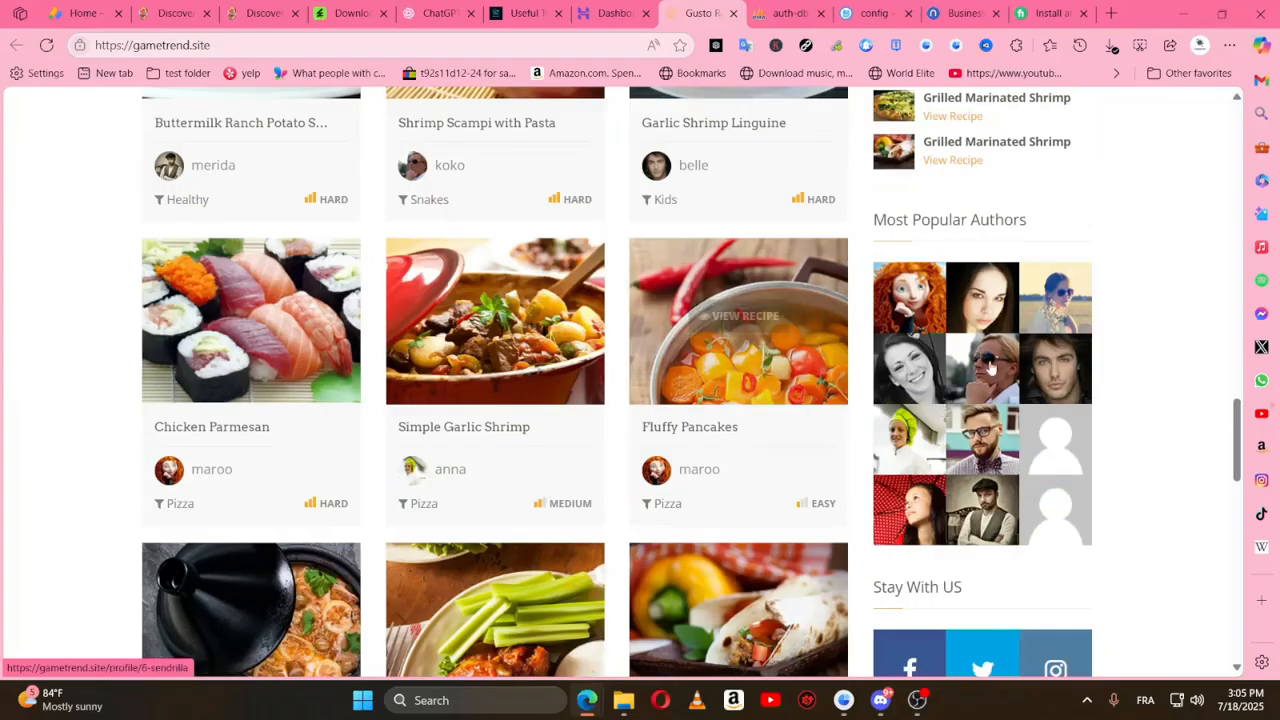
{"action": "scroll", "coordinate": [480, 330], "scroll_direction": "down", "scroll_amount": 3}
{"action": "scroll", "coordinate": [474, 336], "scroll_direction": "up", "scroll_amount": 8}
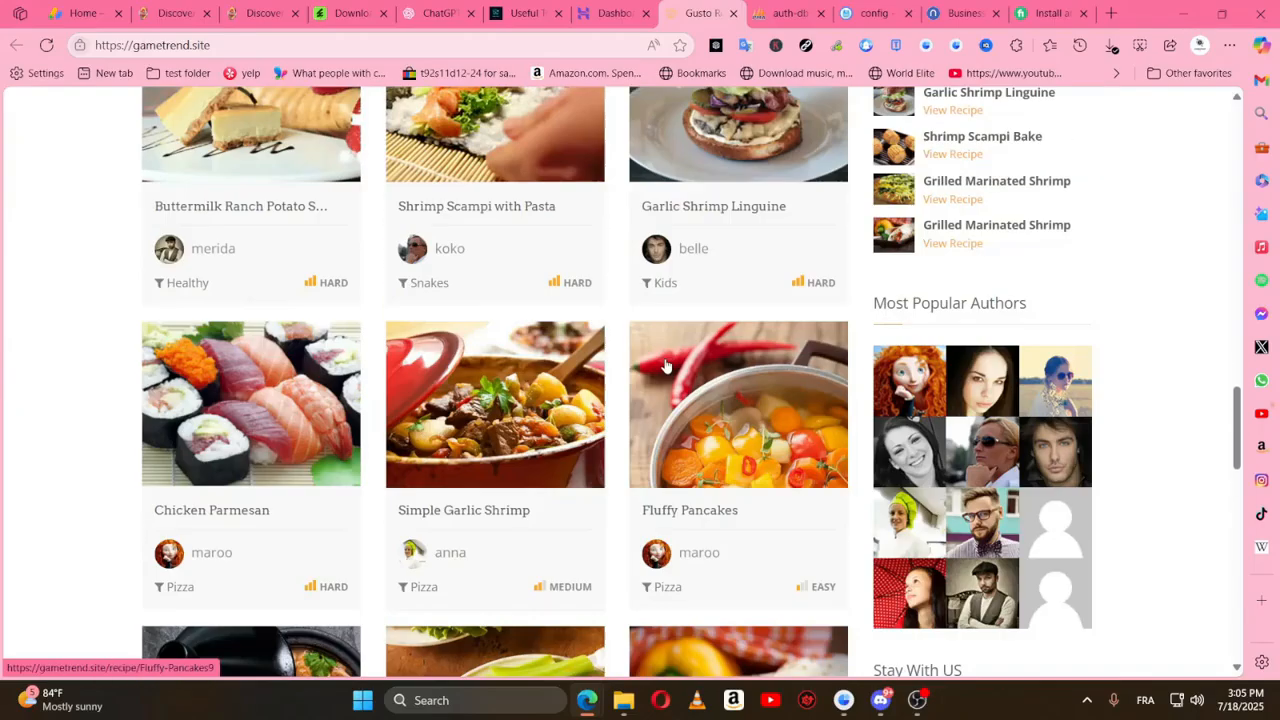
{"action": "scroll", "coordinate": [882, 298], "scroll_direction": "up", "scroll_amount": 7}
{"action": "scroll", "coordinate": [882, 298], "scroll_direction": "up", "scroll_amount": 10}
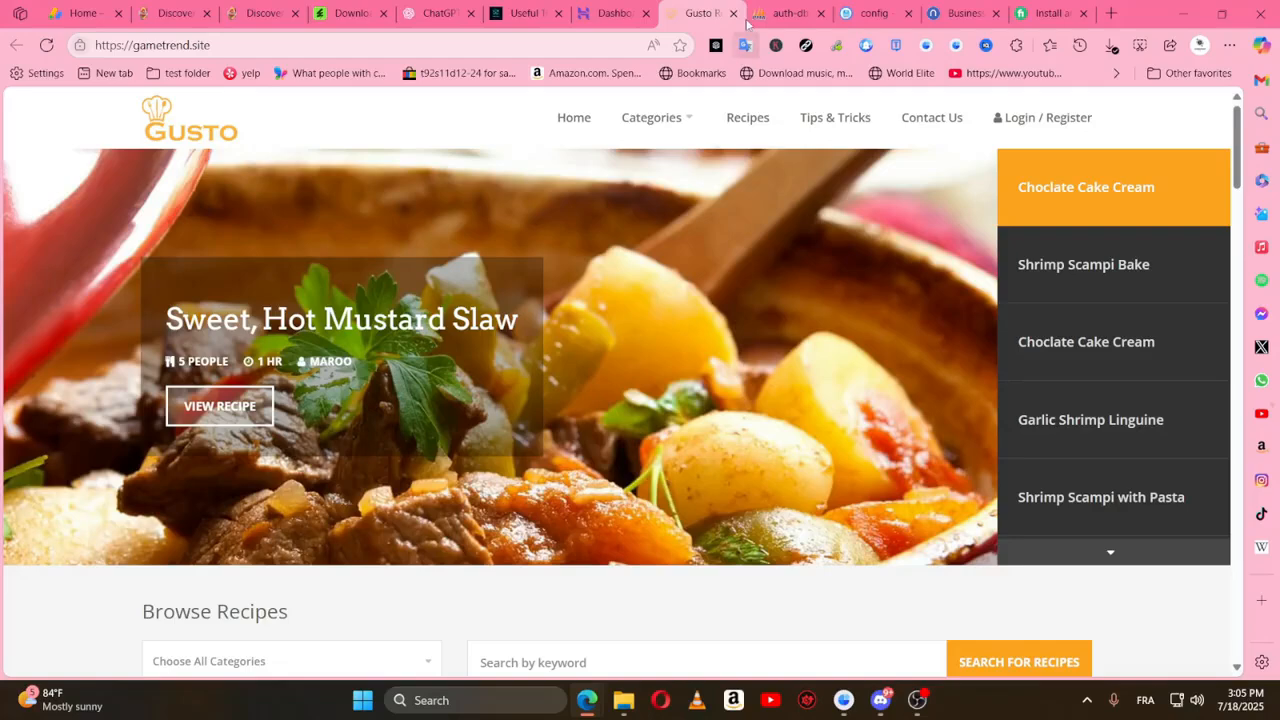
Delete all rows of the blog table in the gamestrends database
{"action": "left_click", "coordinate": [775, 8]}
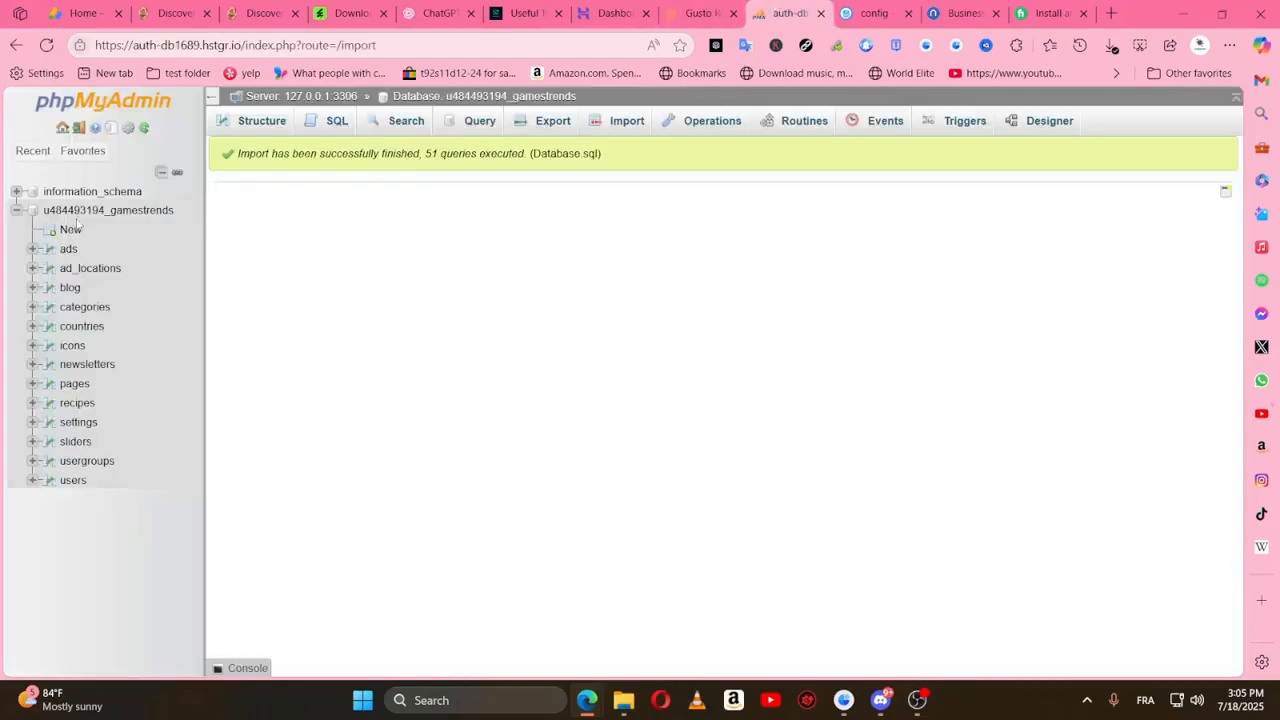
{"action": "left_click", "coordinate": [70, 290]}
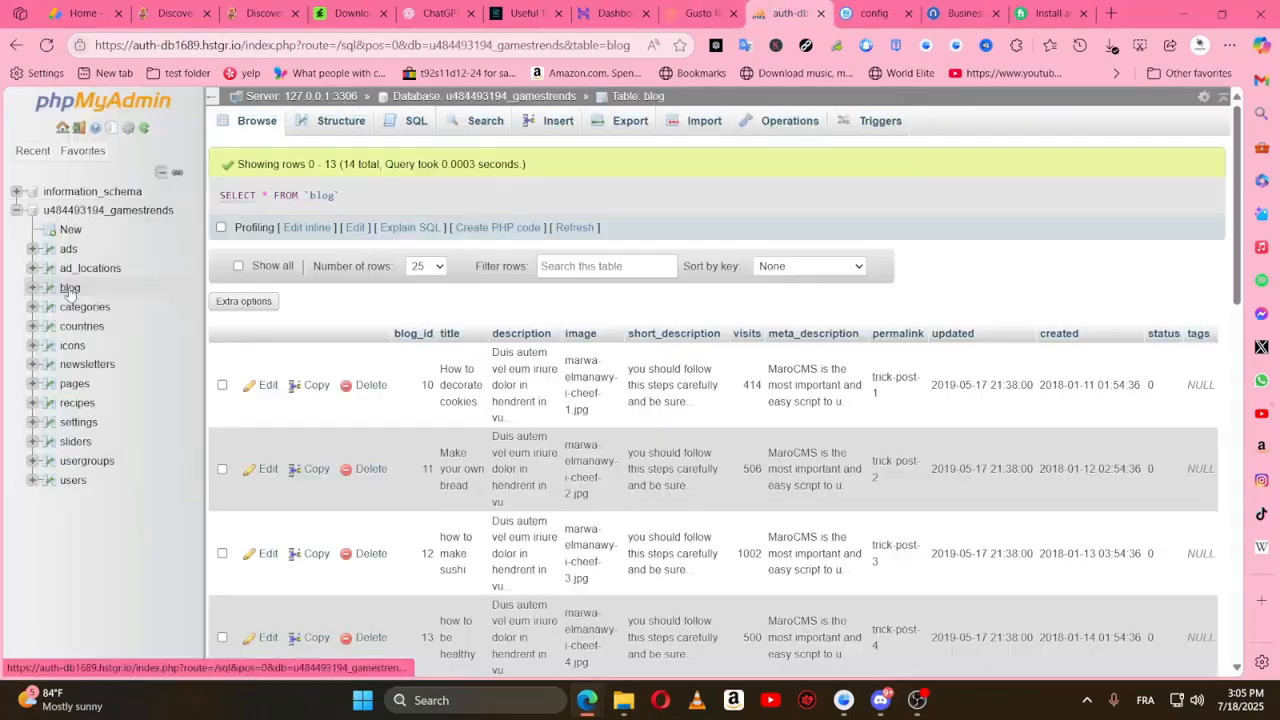
{"action": "scroll", "coordinate": [238, 265], "scroll_direction": "down", "scroll_amount": 10}
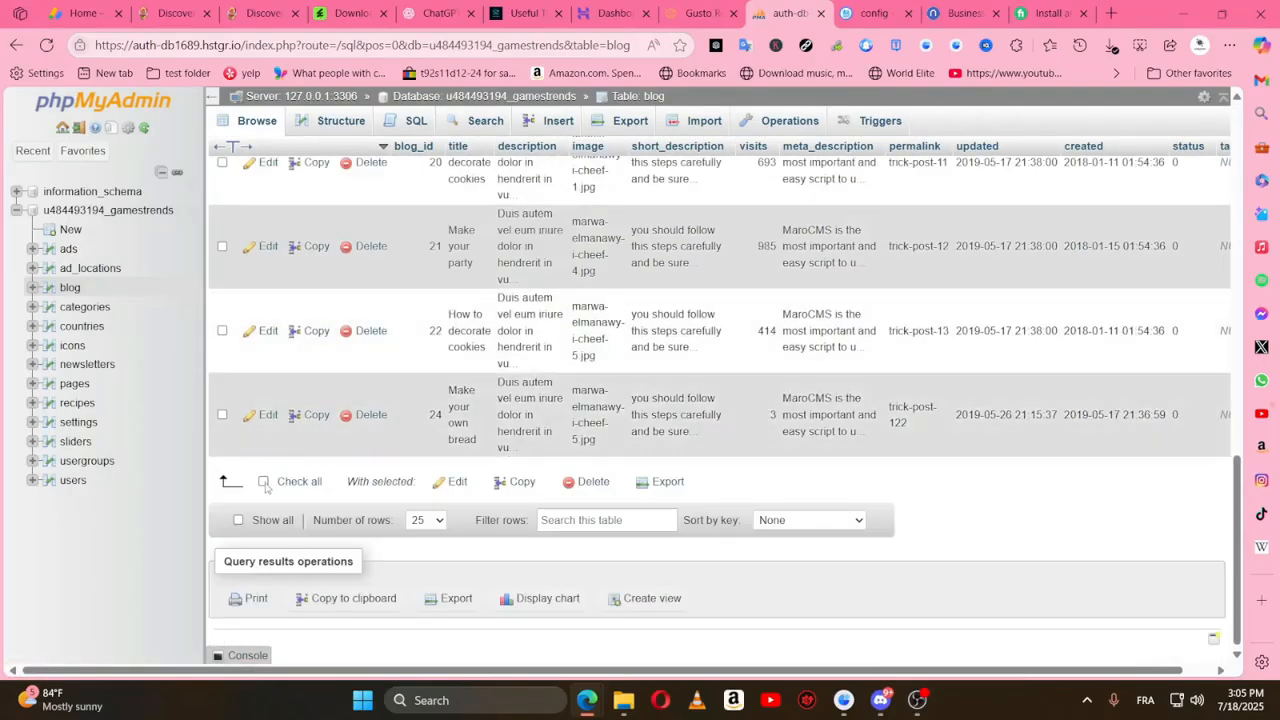
{"action": "left_click", "coordinate": [264, 482]}
{"action": "left_click", "coordinate": [593, 482]}
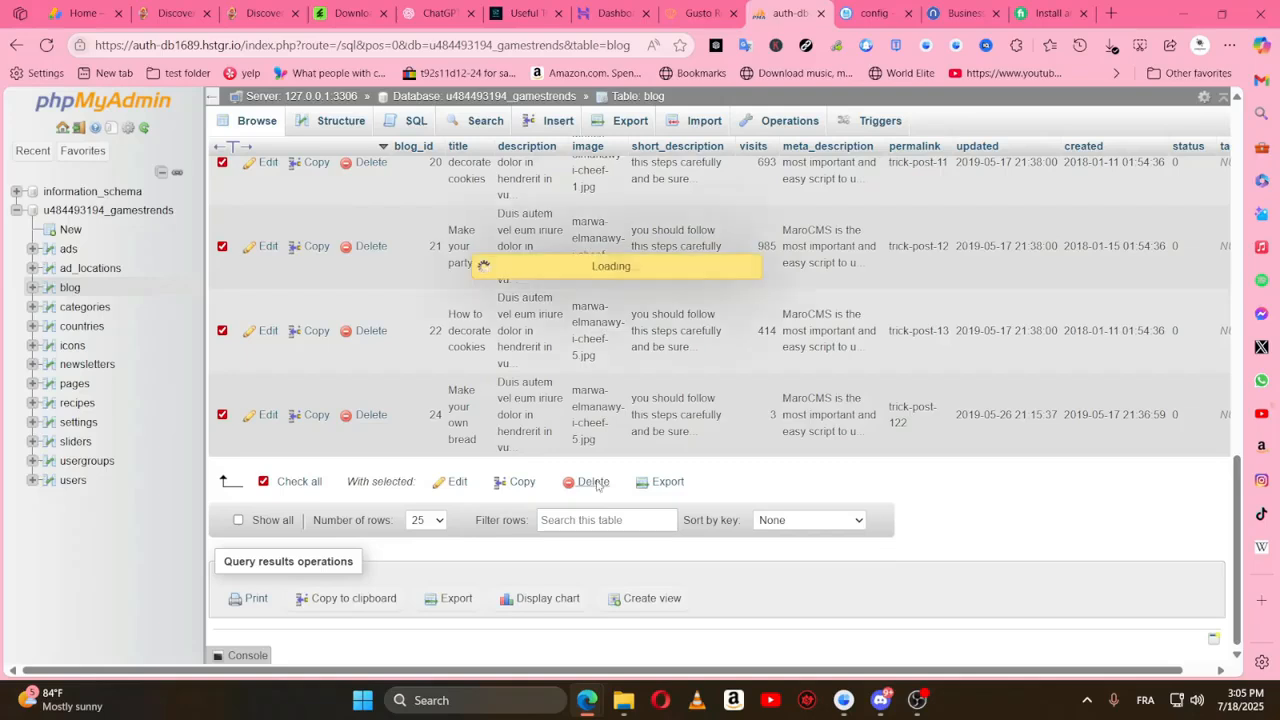
{"action": "left_click", "coordinate": [1173, 460]}
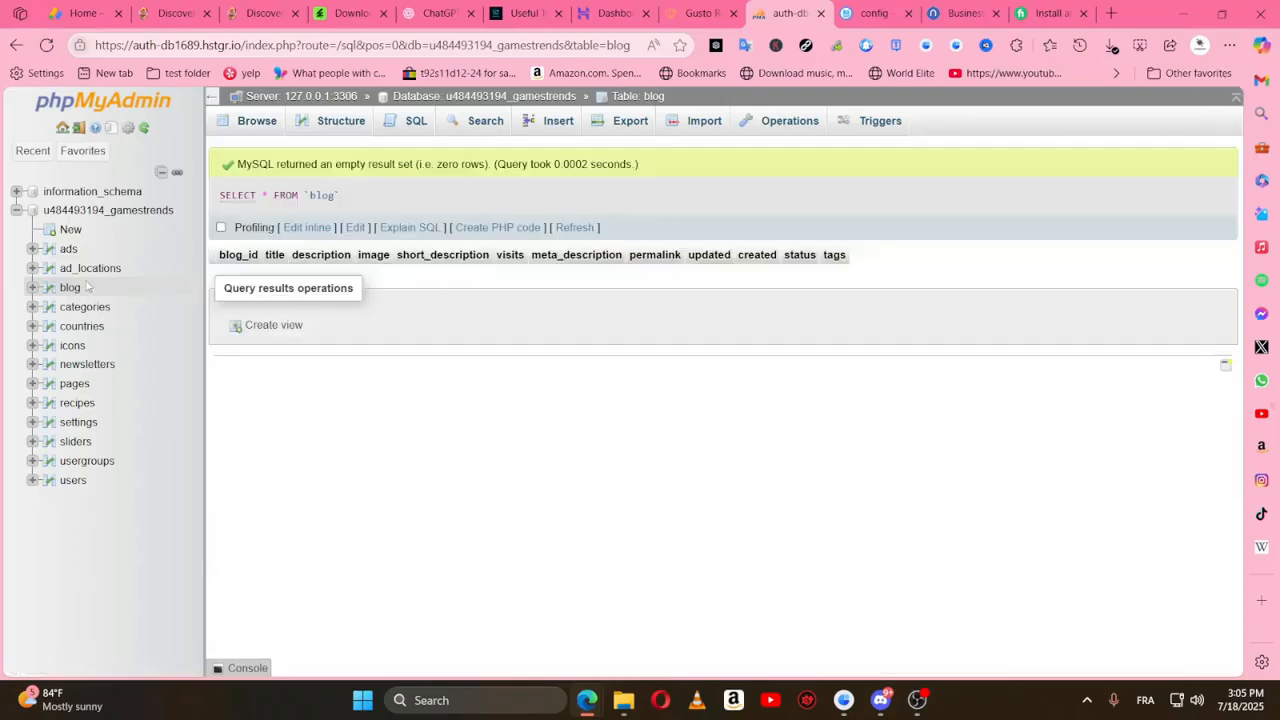
Delete all displayed rows of the recipes table in the gamestrends database
{"action": "left_click", "coordinate": [77, 403]}
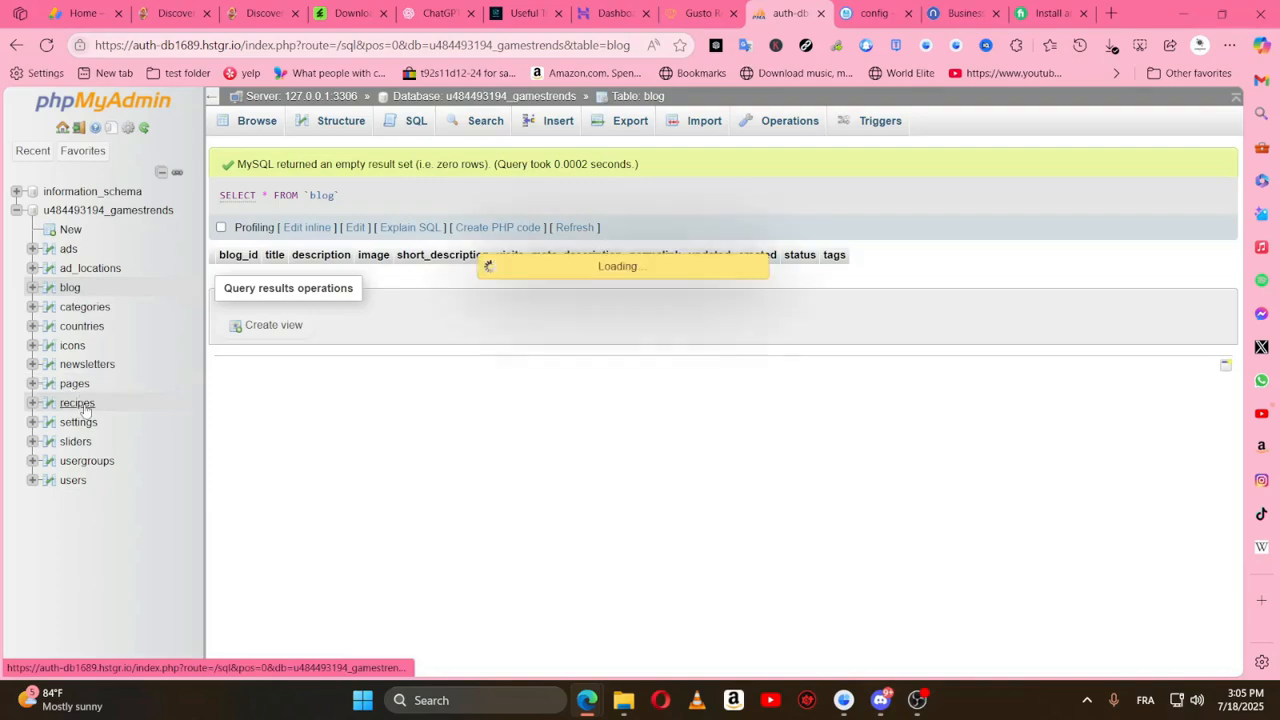
{"action": "scroll", "coordinate": [259, 354], "scroll_direction": "down", "scroll_amount": 5}
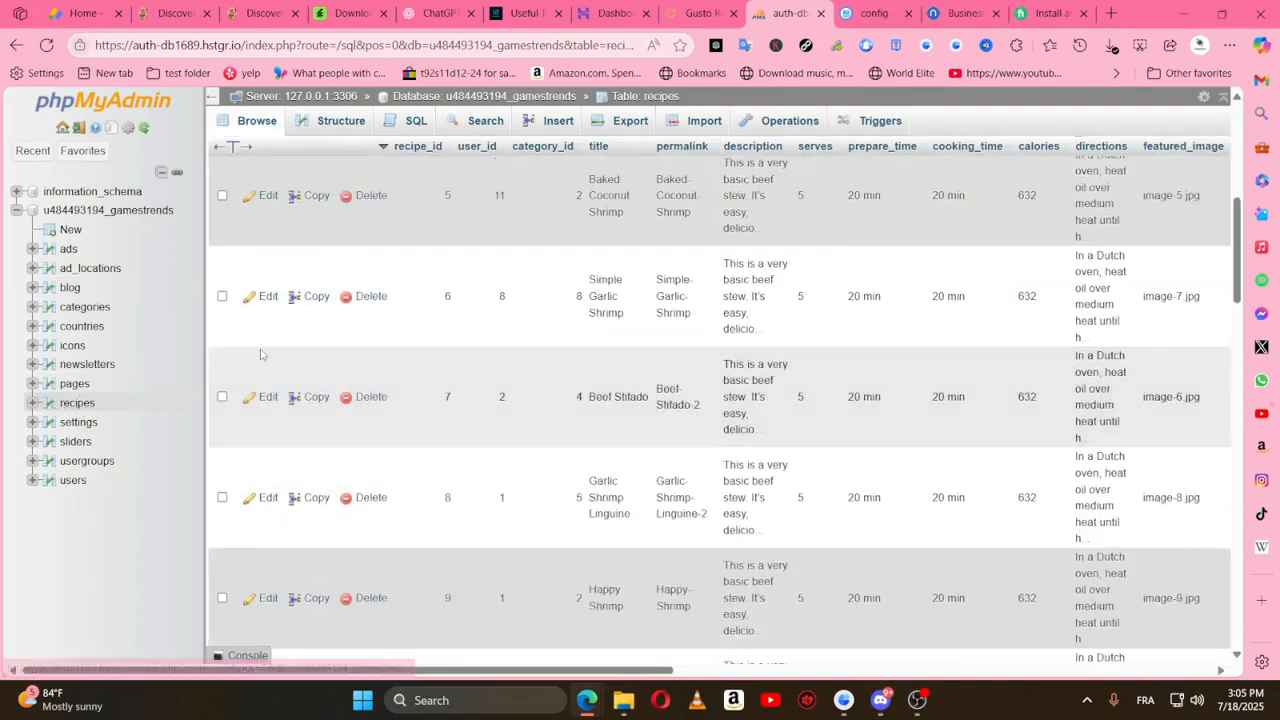
{"action": "scroll", "coordinate": [259, 354], "scroll_direction": "down", "scroll_amount": 20}
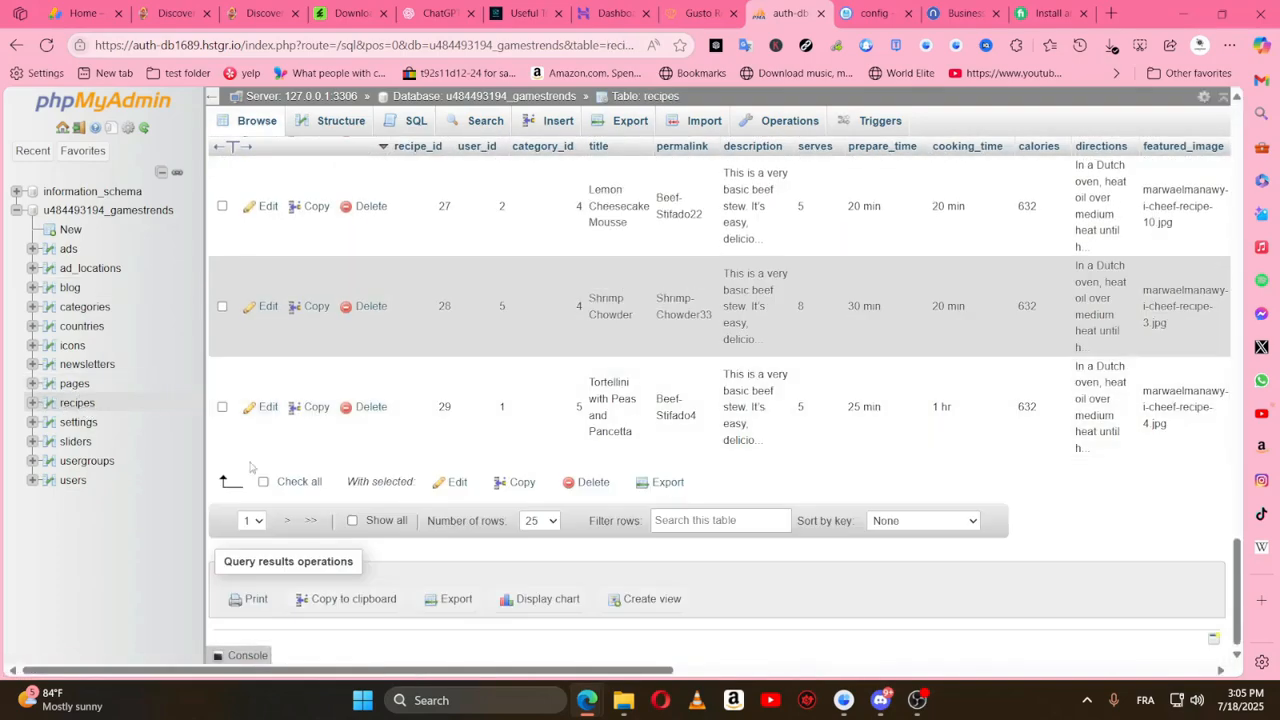
{"action": "left_click", "coordinate": [263, 483]}
{"action": "left_click", "coordinate": [593, 482]}
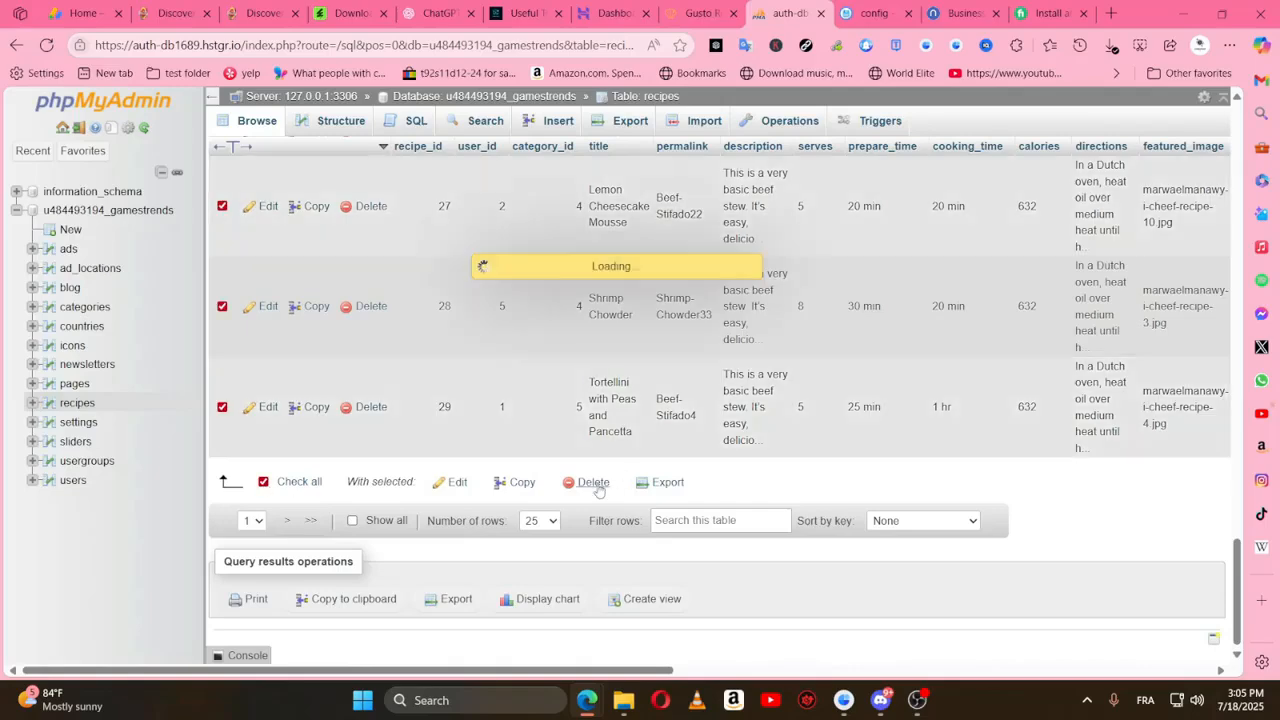
{"action": "left_click", "coordinate": [1160, 648]}
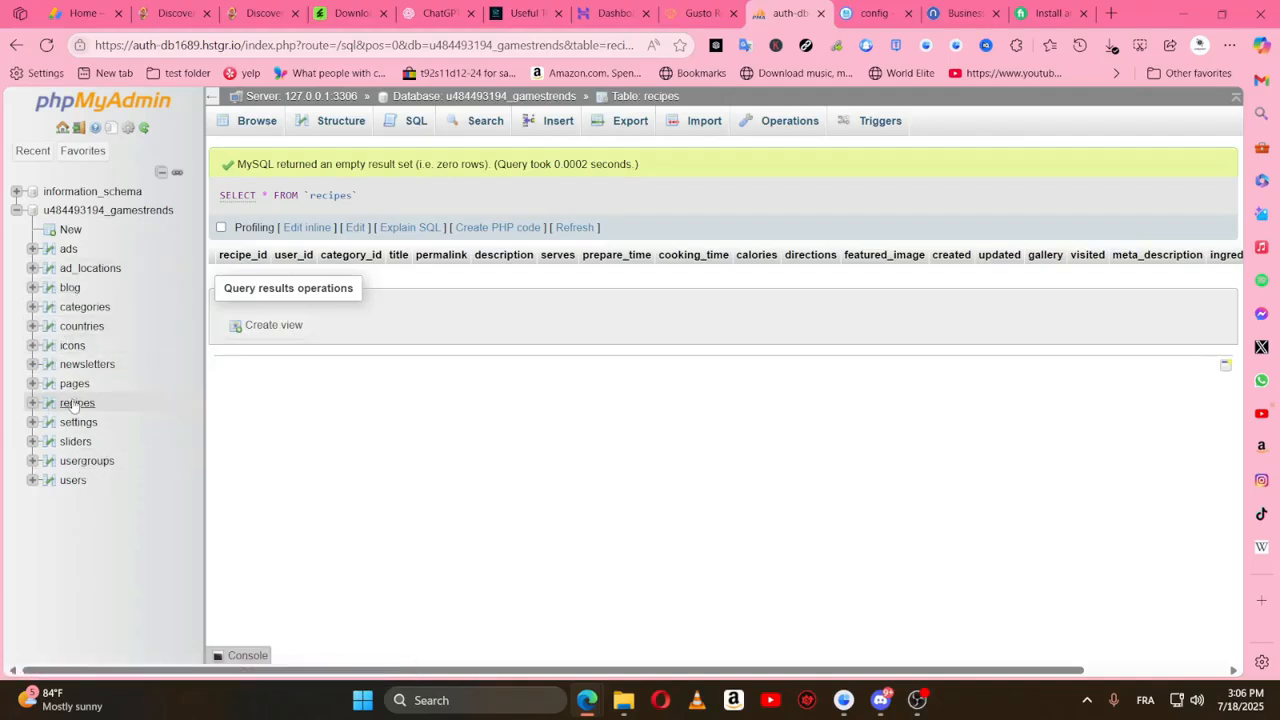
Register a new user account on gametrend.site, filling in the username, email, password and password confirmation
{"action": "left_click", "coordinate": [698, 13]}
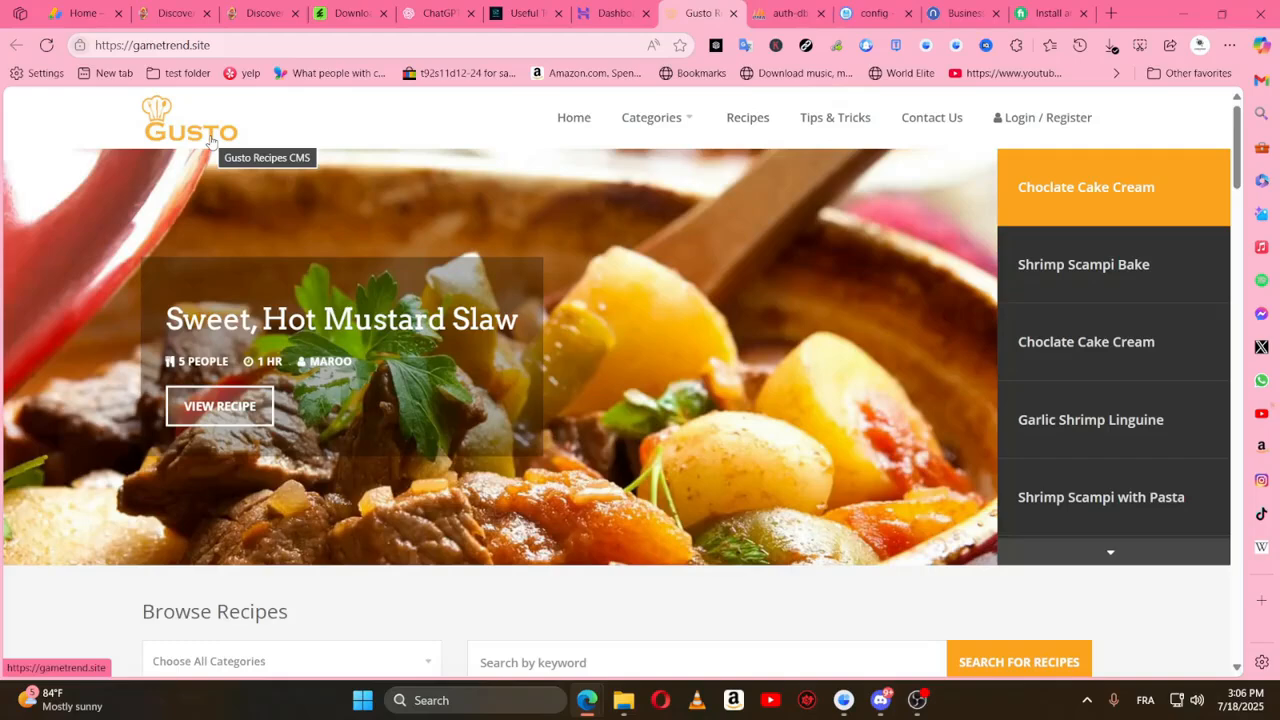
{"action": "left_click", "coordinate": [1025, 121]}
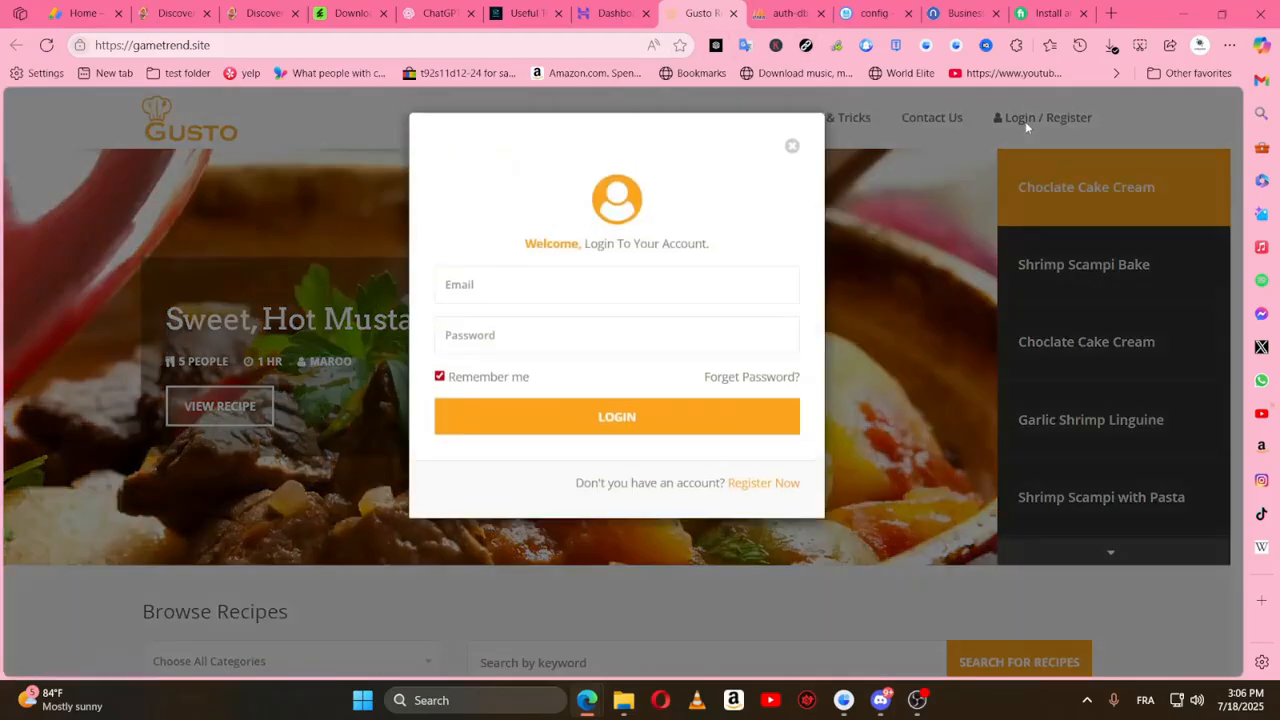
{"action": "left_click", "coordinate": [764, 484]}
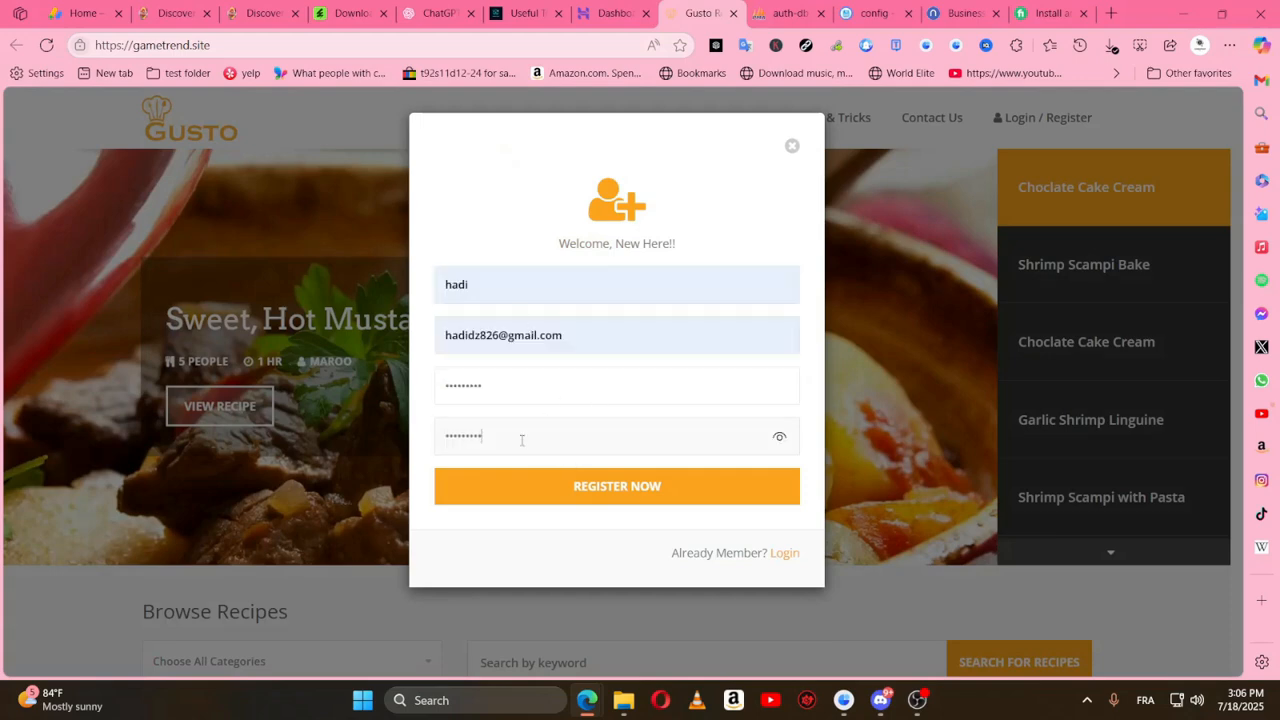
{"action": "left_click", "coordinate": [626, 502]}
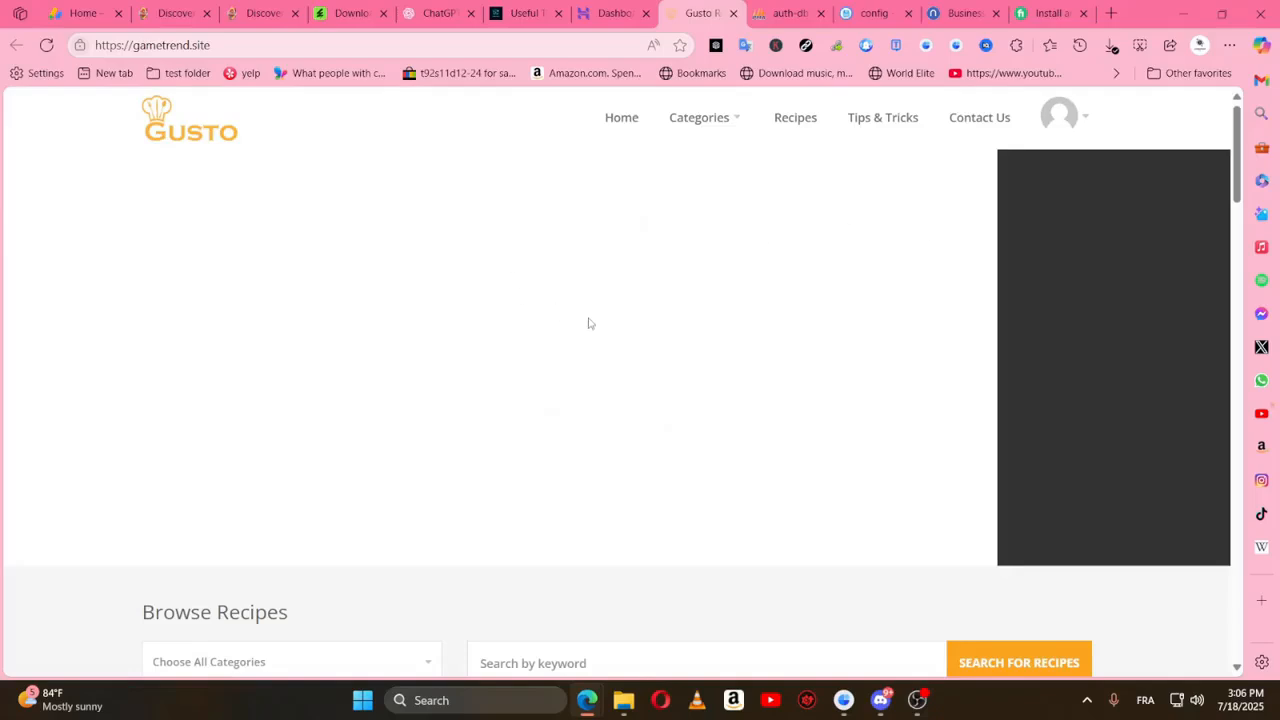
{"action": "scroll", "coordinate": [598, 329], "scroll_direction": "down", "scroll_amount": 3}
{"action": "scroll", "coordinate": [599, 324], "scroll_direction": "up", "scroll_amount": 3}
Set the newly registered account's usergroup_id to 1 in the users table and return to the gametrend.site homepage
{"action": "left_click", "coordinate": [767, 14]}
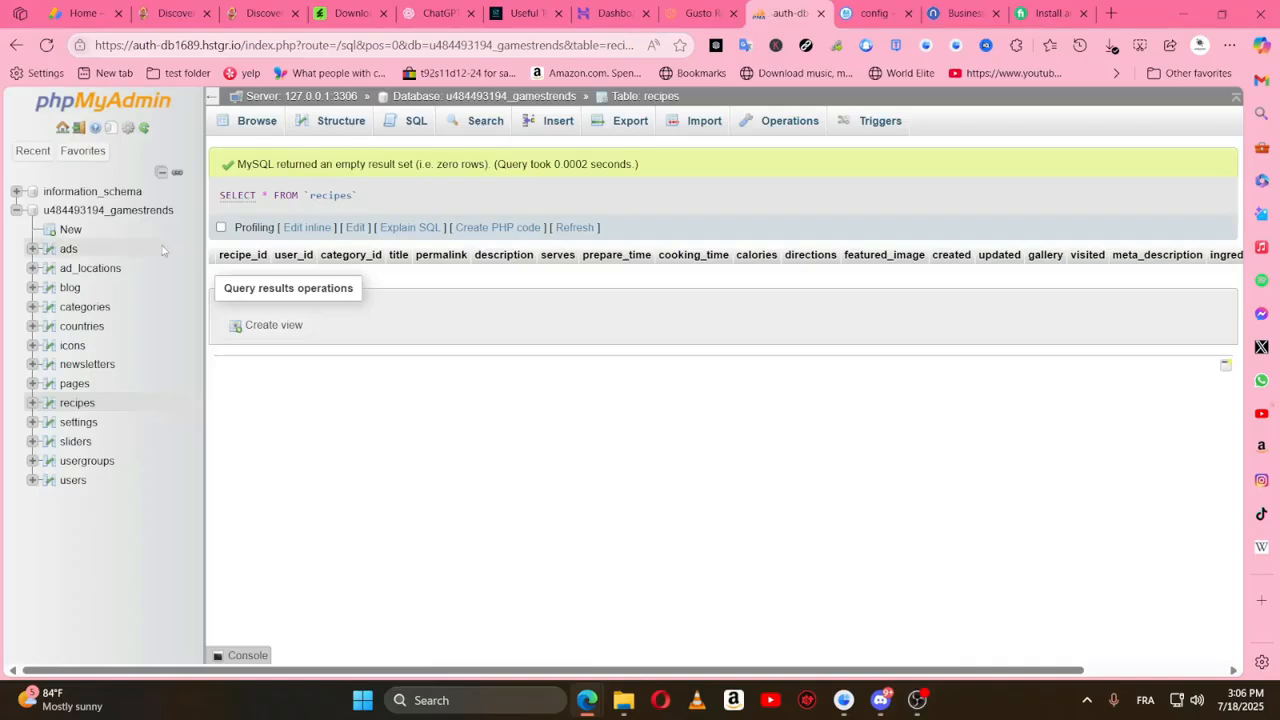
{"action": "left_click", "coordinate": [70, 480]}
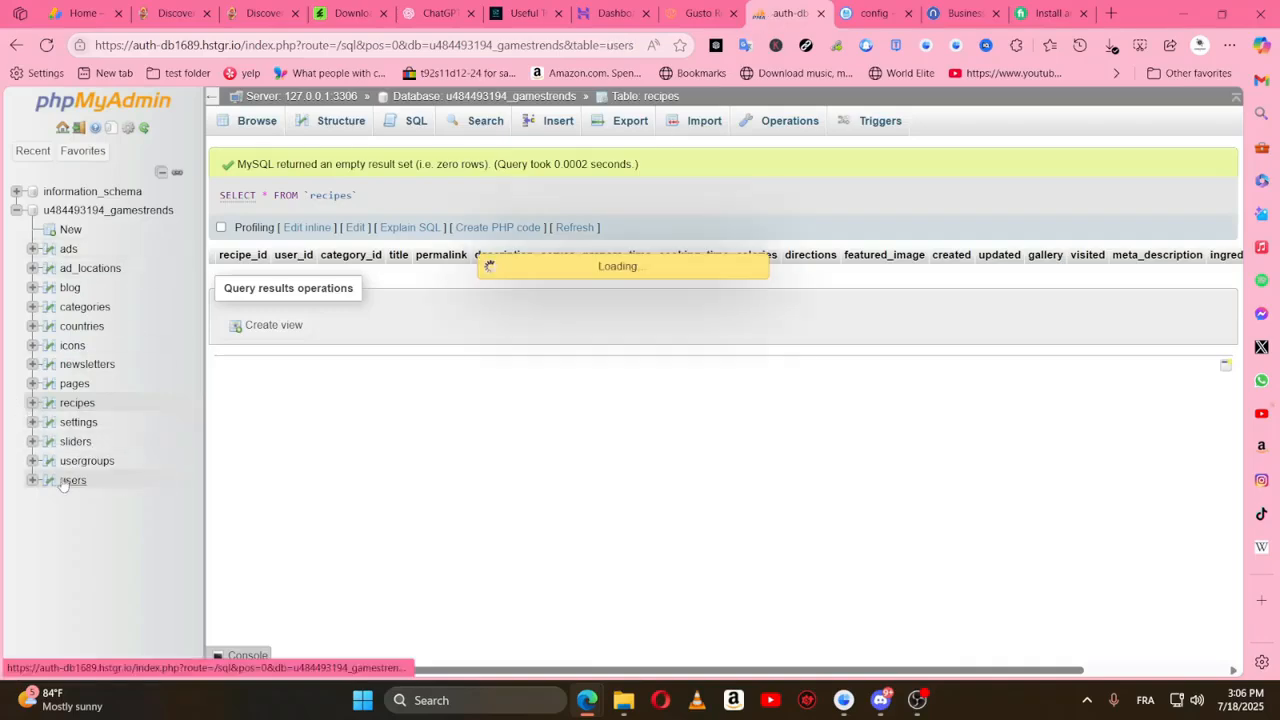
{"action": "scroll", "coordinate": [412, 456], "scroll_direction": "down", "scroll_amount": 10}
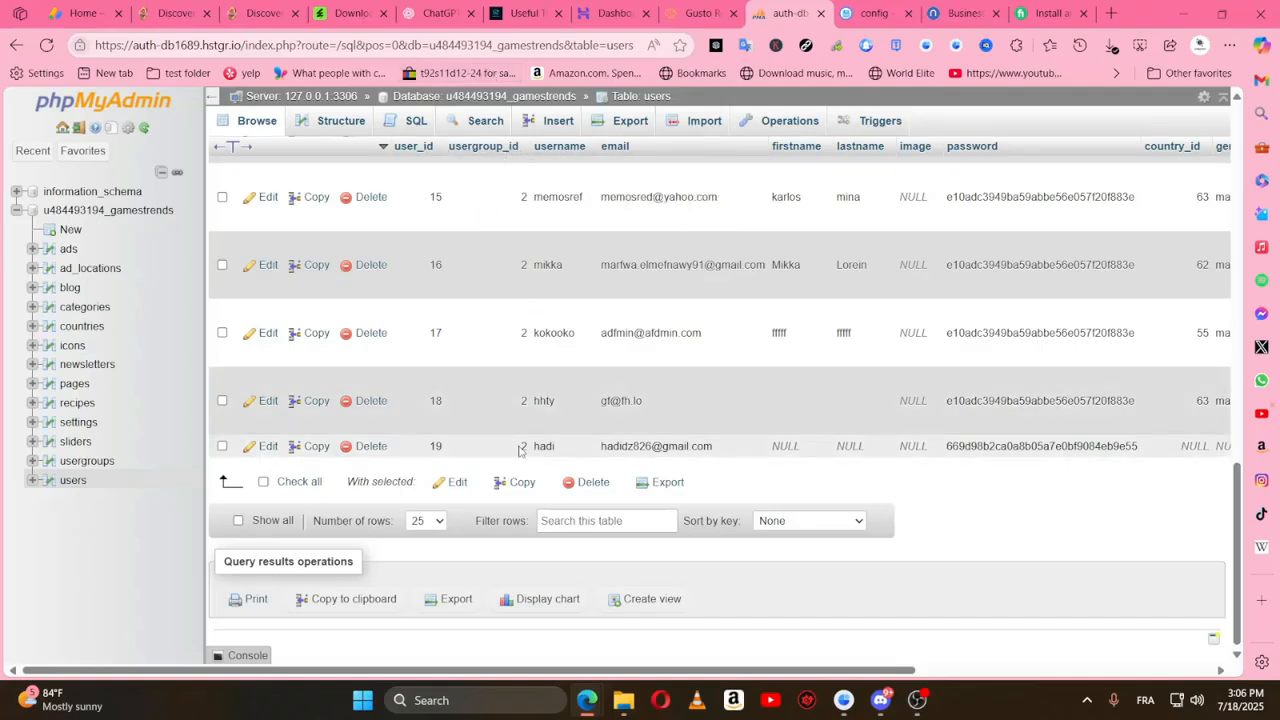
{"action": "double_click", "coordinate": [520, 449]}
{"action": "key", "text": "BackSpace"}
{"action": "type", "text": "1"}
{"action": "key", "text": "ctrl+shift+Tab"}
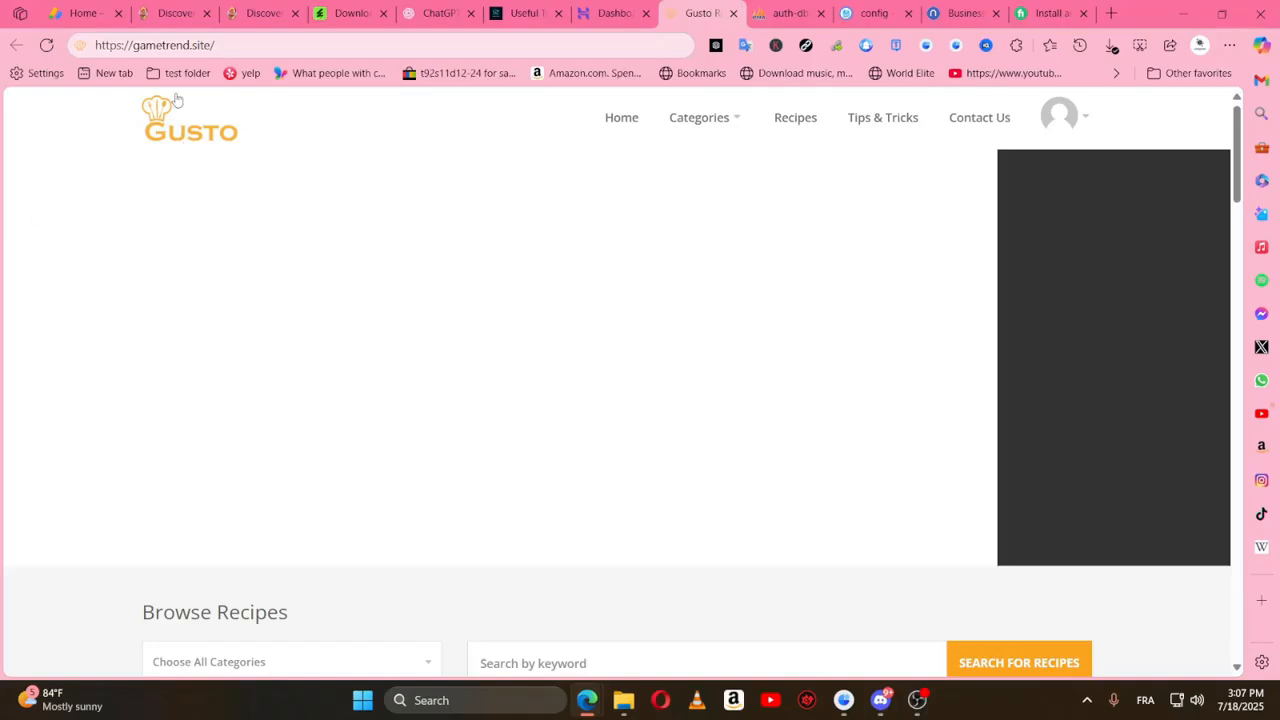
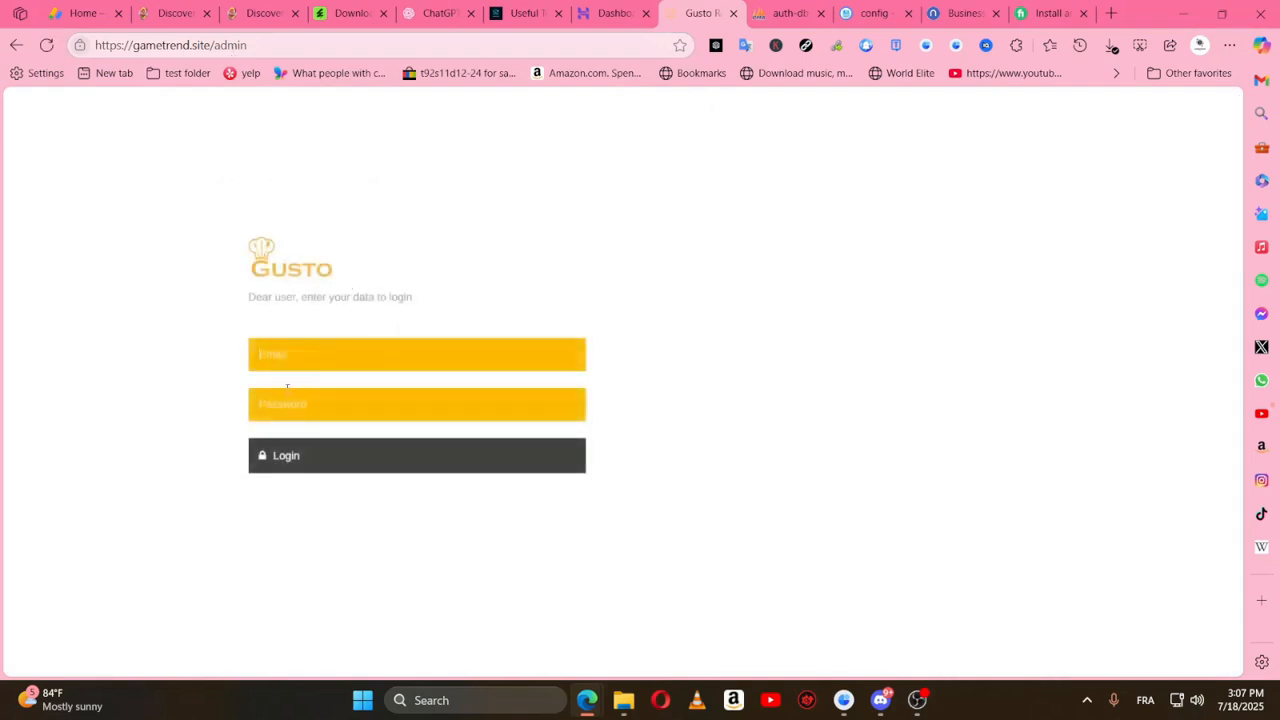
Log in to the Gusto admin panel and open the gametrend.site homepage in a duplicated browser tab
{"action": "left_click", "coordinate": [306, 448]}
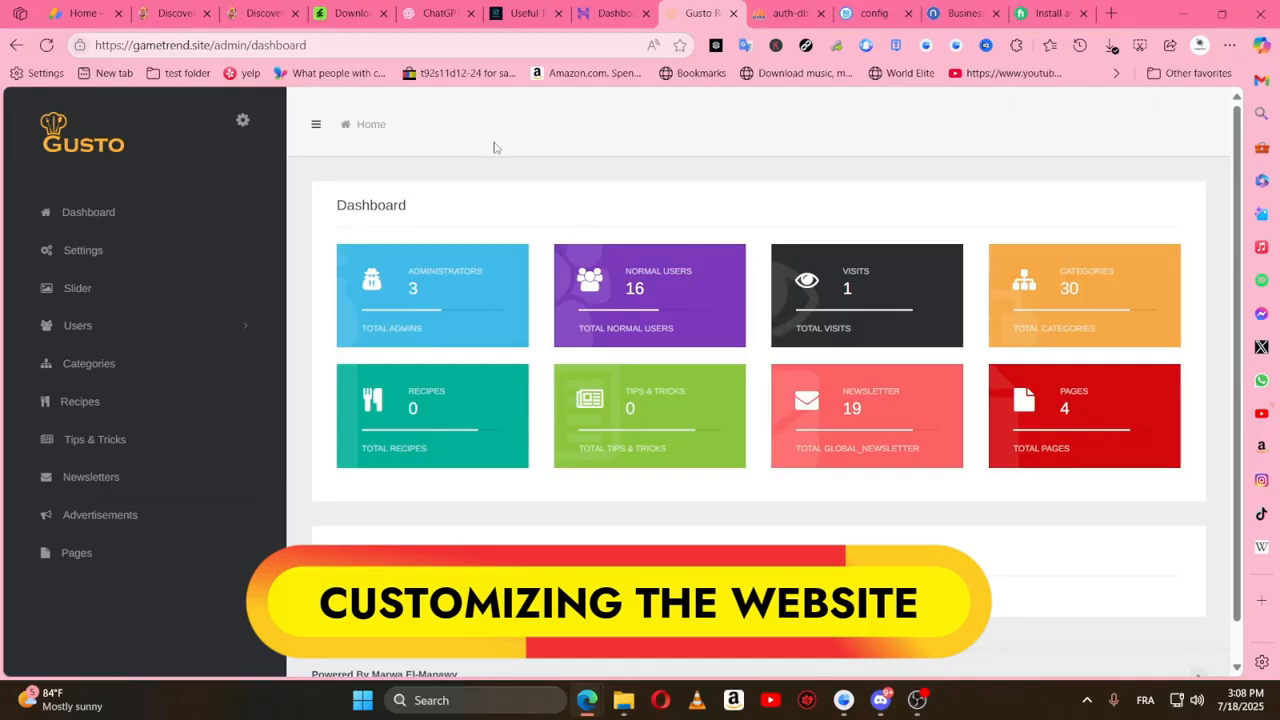
{"action": "right_click", "coordinate": [692, 25]}
{"action": "key", "text": "Escape"}
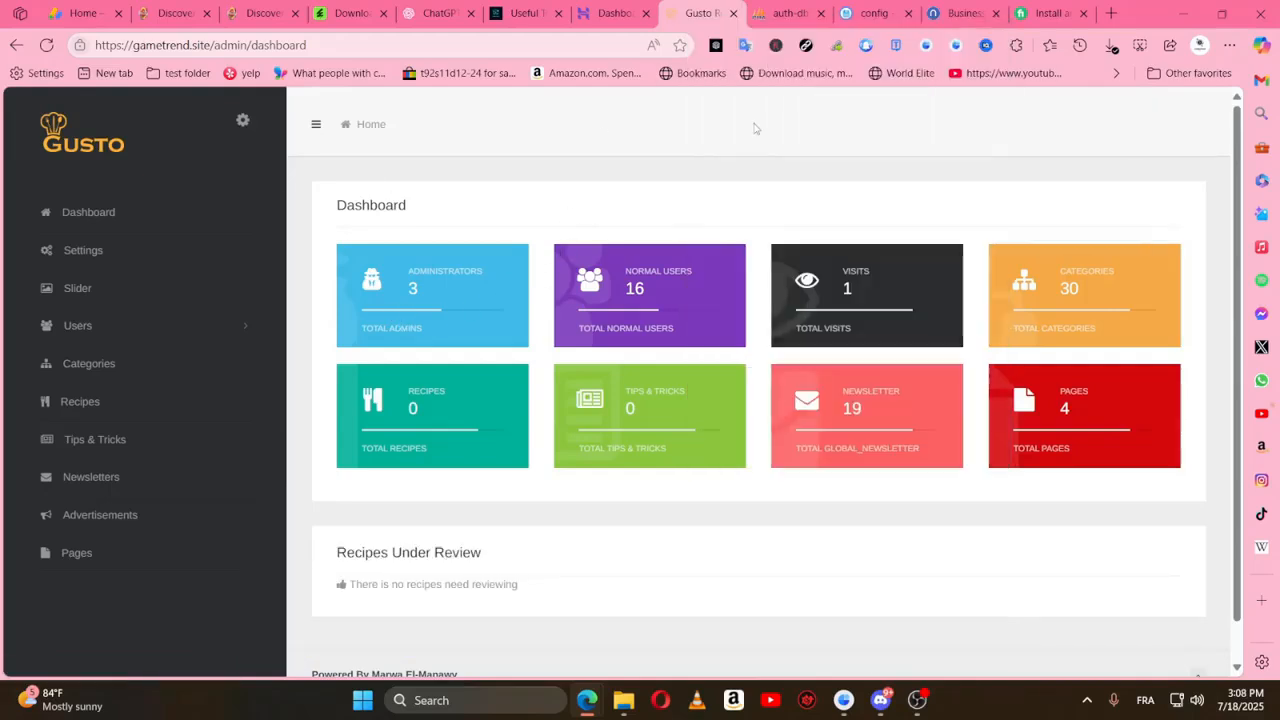
{"action": "left_click", "coordinate": [216, 47]}
{"action": "left_click_drag", "start_coordinate": [224, 47], "coordinate": [444, 50]}
{"action": "key", "text": "BackSpace"}
{"action": "key", "text": "Return"}
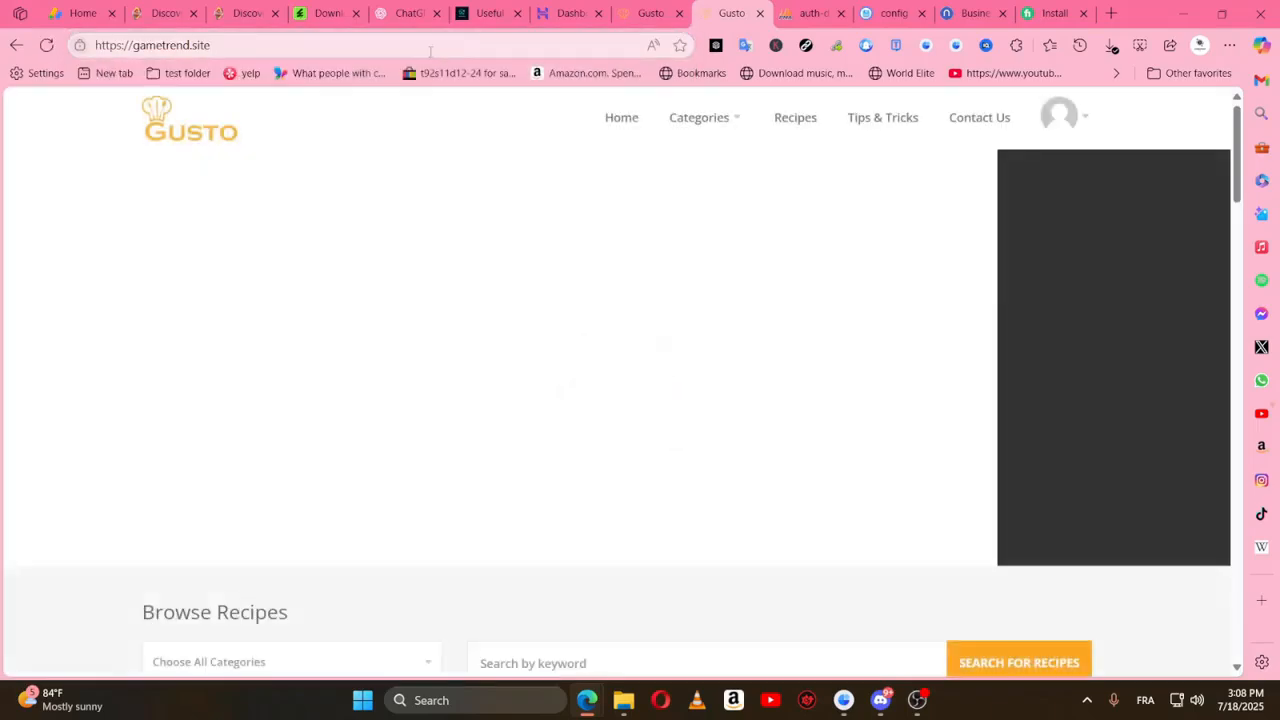
Open the site settings in the admin panel and examine the available Language and Direction options
{"action": "left_click", "coordinate": [640, 10]}
{"action": "left_click", "coordinate": [95, 255]}
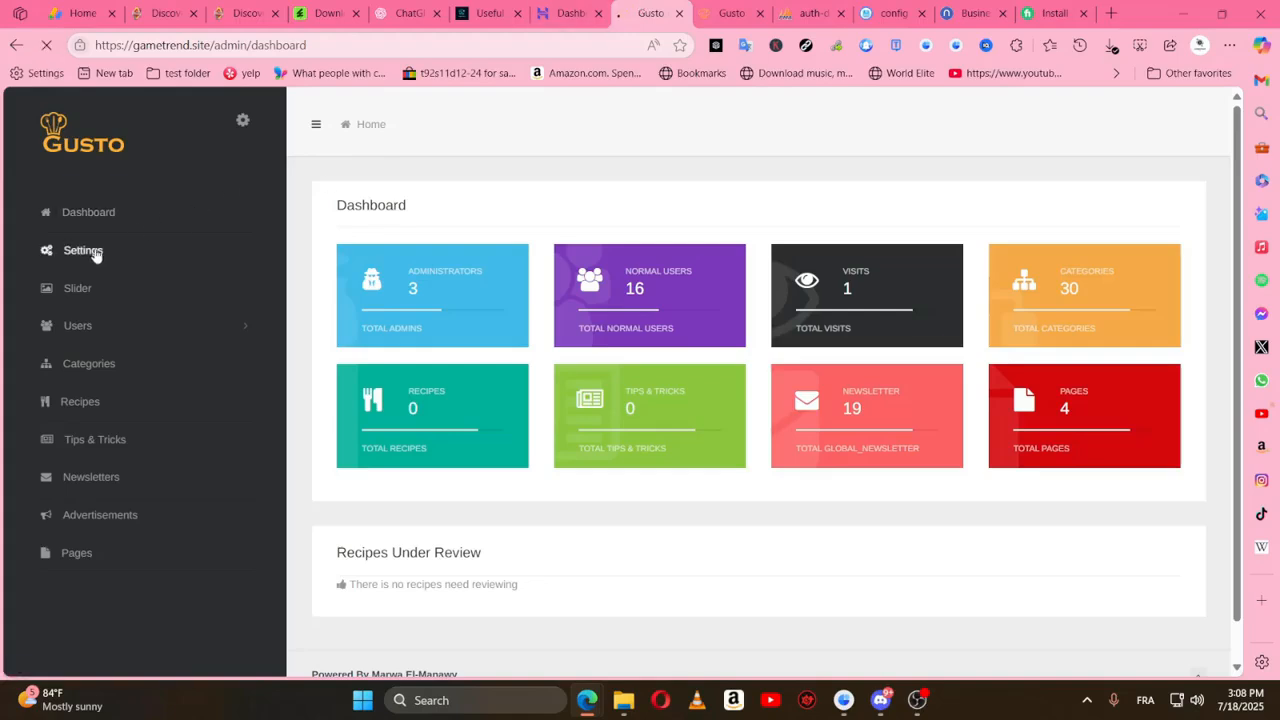
{"action": "left_click", "coordinate": [527, 311]}
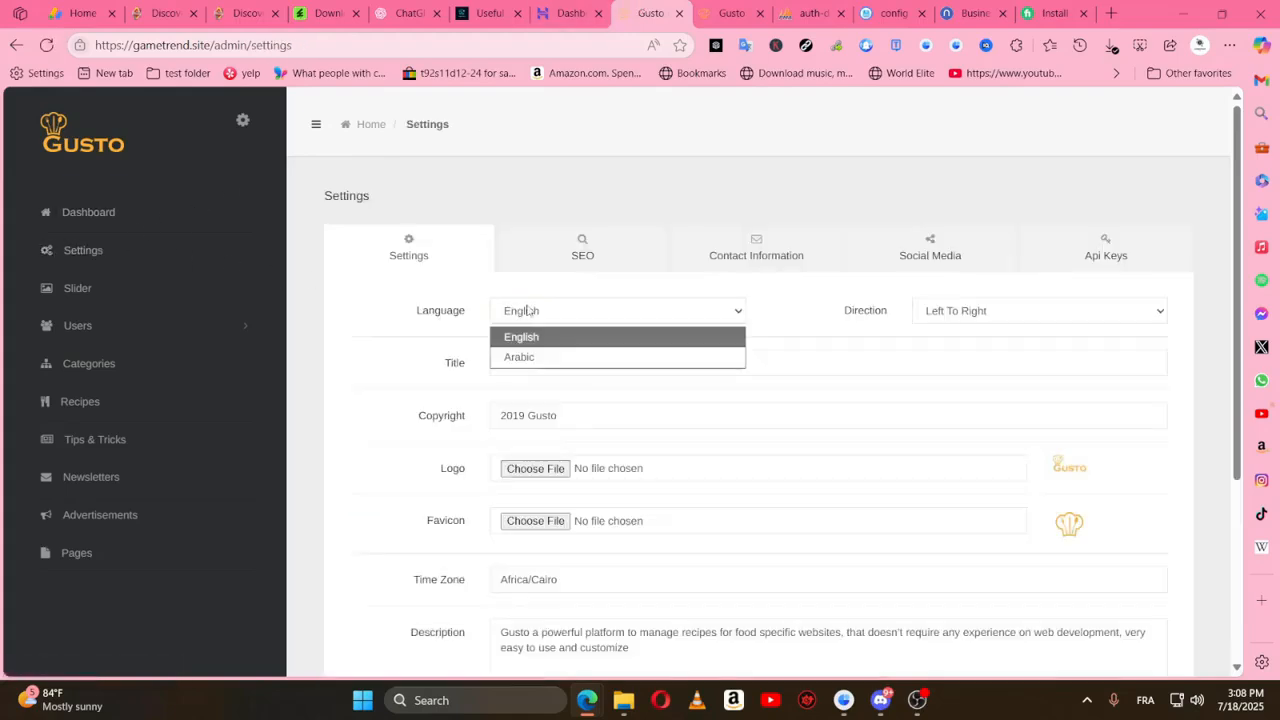
{"action": "left_click", "coordinate": [527, 312]}
{"action": "left_click", "coordinate": [526, 316]}
{"action": "left_click", "coordinate": [544, 312]}
{"action": "left_click", "coordinate": [1024, 313]}
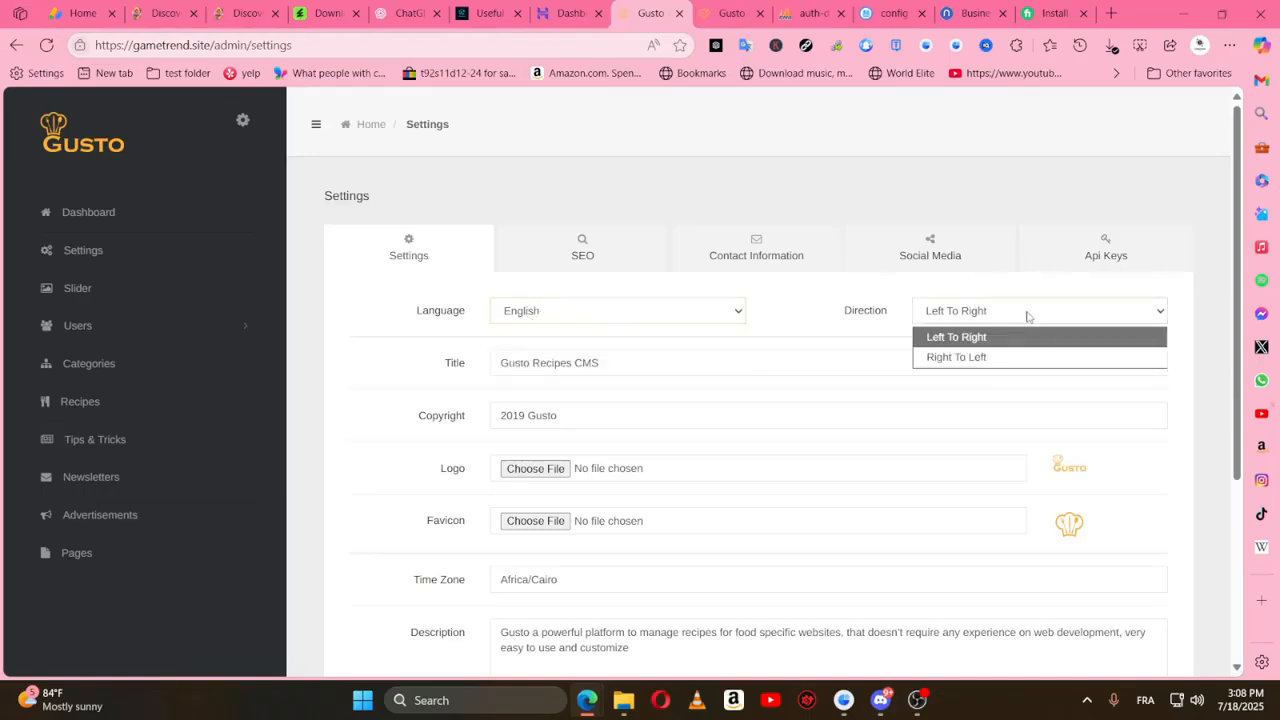
{"action": "left_click", "coordinate": [1027, 316]}
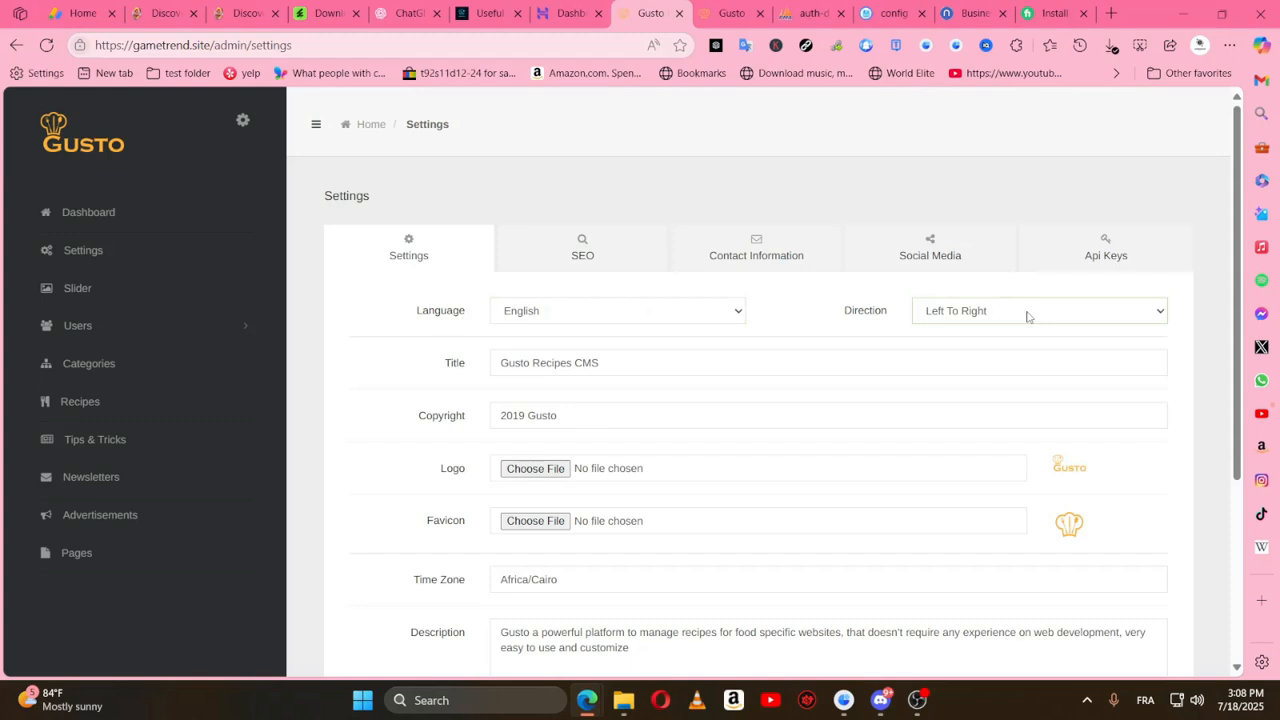
{"action": "scroll", "coordinate": [544, 283], "scroll_direction": "down", "scroll_amount": 1}
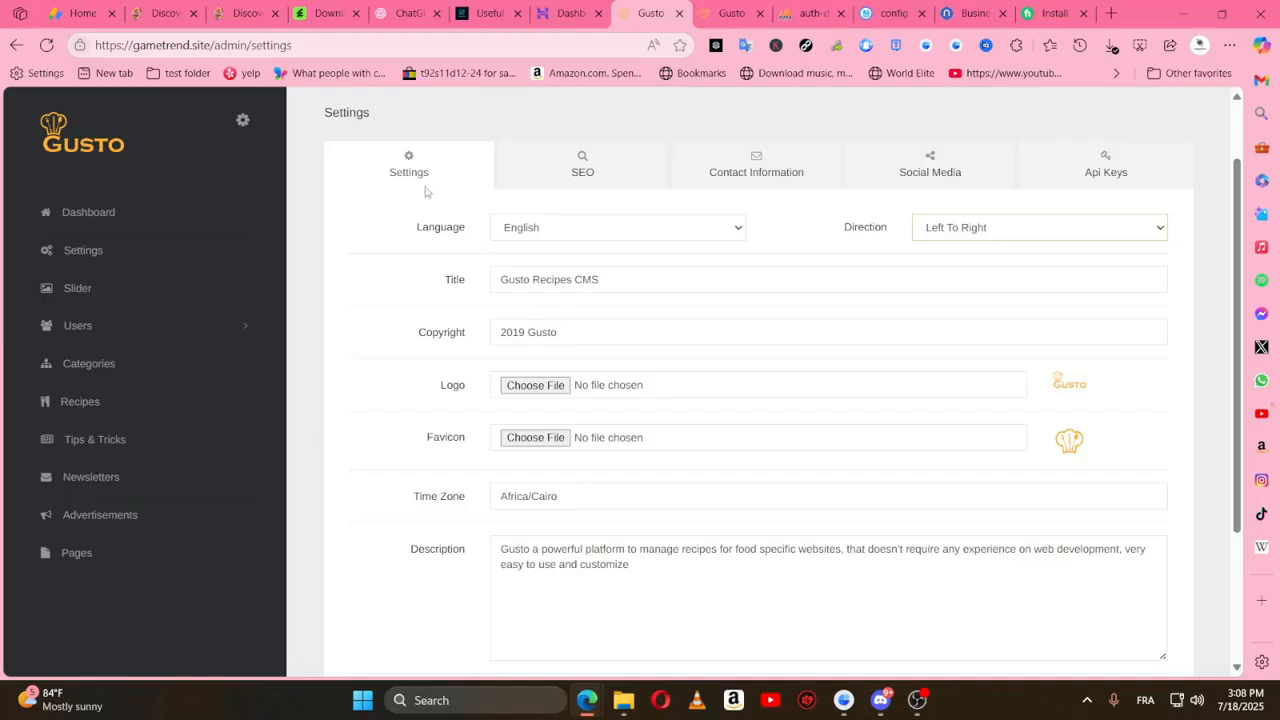
Copy the name CookCrafted from the ChatGPT title ideas and enter it as the site's Title and Copyright
{"action": "key", "text": "ctrl+5"}
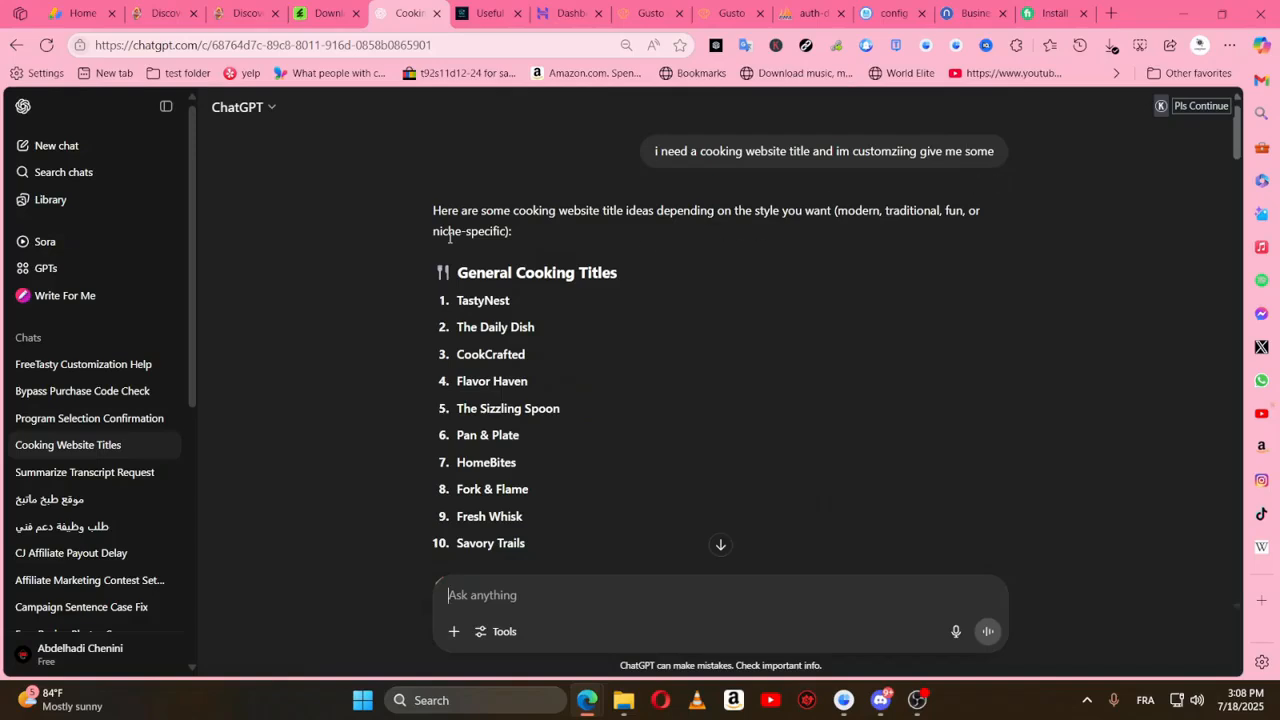
{"action": "double_click", "coordinate": [505, 356]}
{"action": "key", "text": "ctrl+c"}
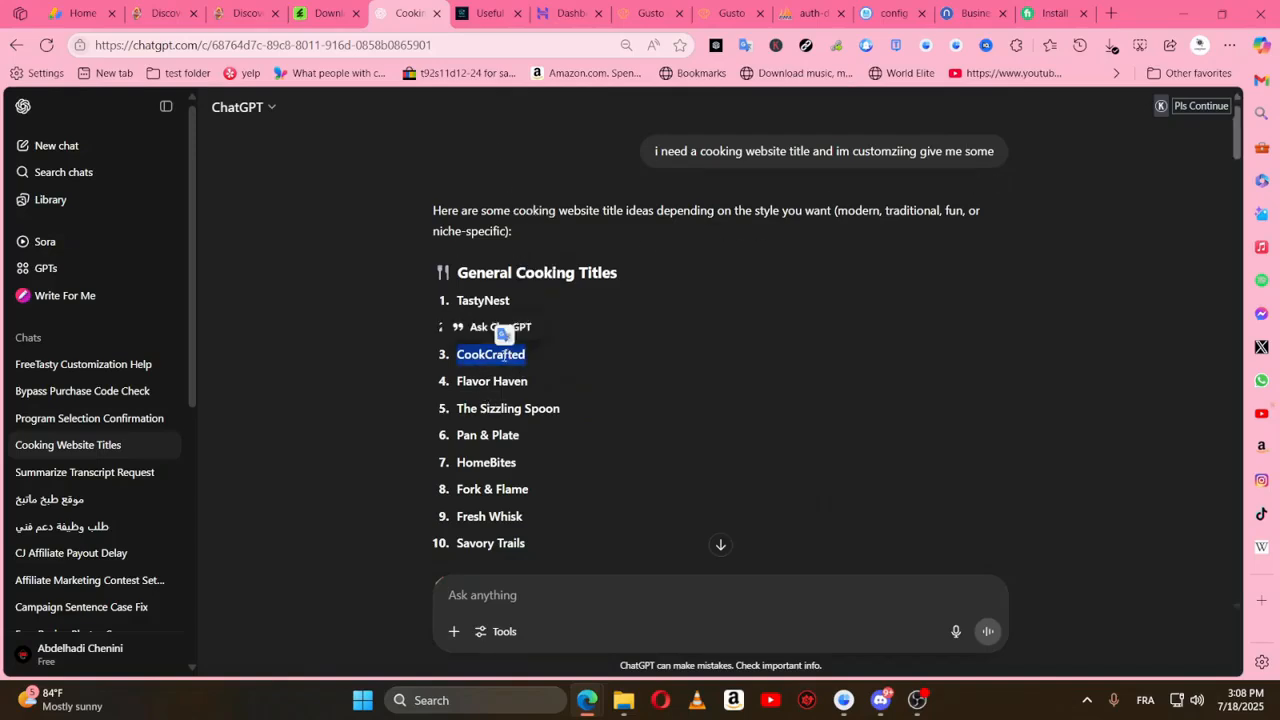
{"action": "left_click", "coordinate": [651, 13]}
{"action": "triple_click", "coordinate": [572, 279]}
{"action": "key", "text": "ctrl+v"}
{"action": "triple_click", "coordinate": [555, 331]}
{"action": "key", "text": "ctrl+v"}
{"action": "scroll", "coordinate": [385, 318], "scroll_direction": "down", "scroll_amount": 1}
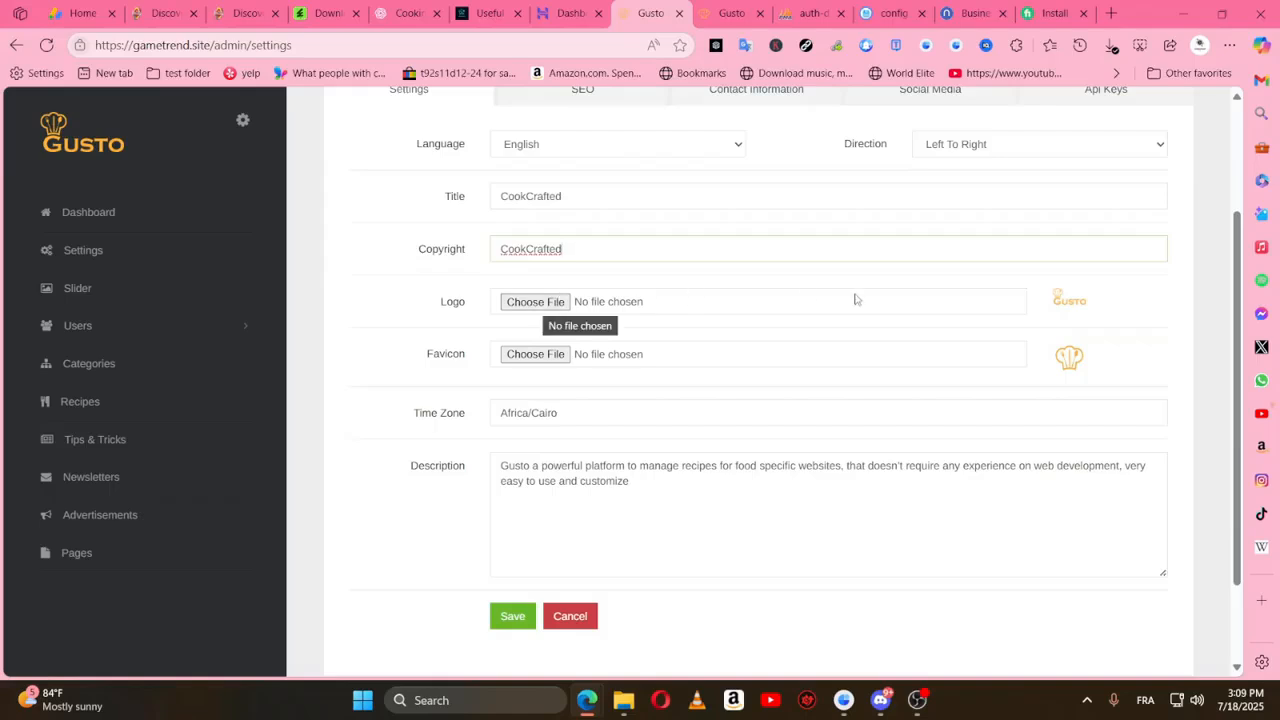
Save the homepage's current logo as logo (13) in Downloads and check the image's dimensions in File Explorer
{"action": "left_click", "coordinate": [735, 13]}
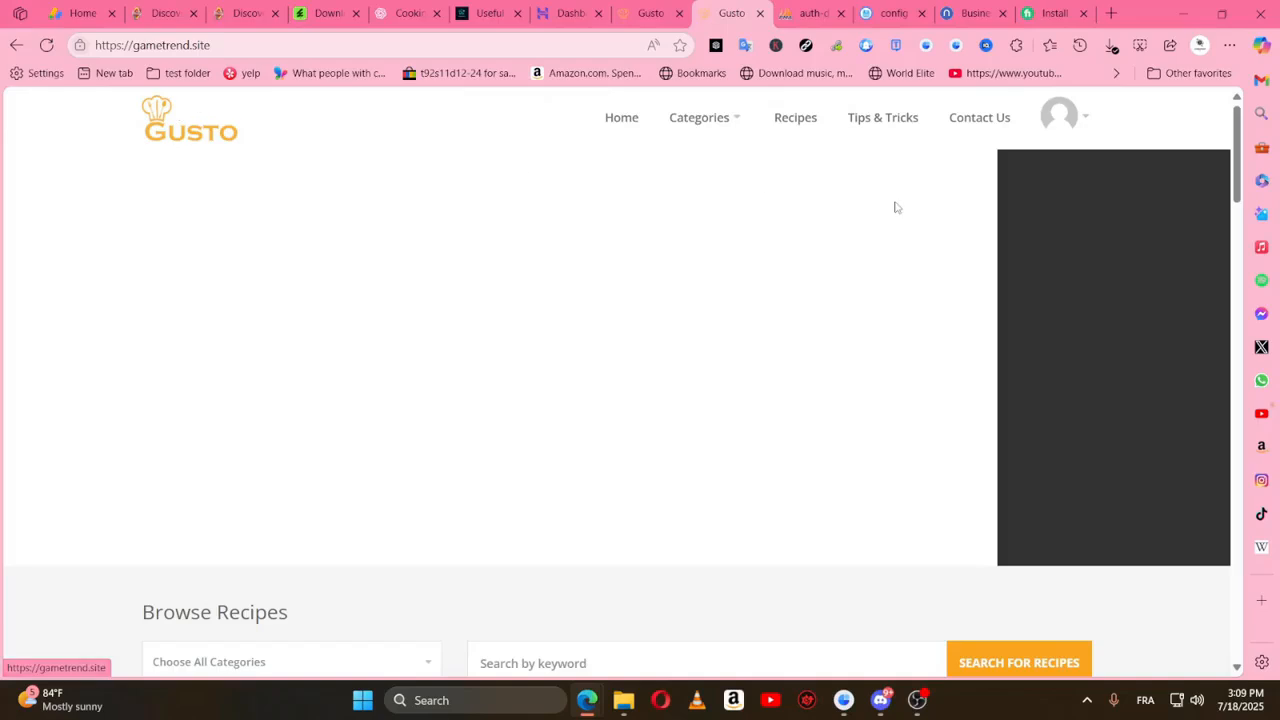
{"action": "right_click", "coordinate": [182, 129]}
{"action": "left_click", "coordinate": [306, 372]}
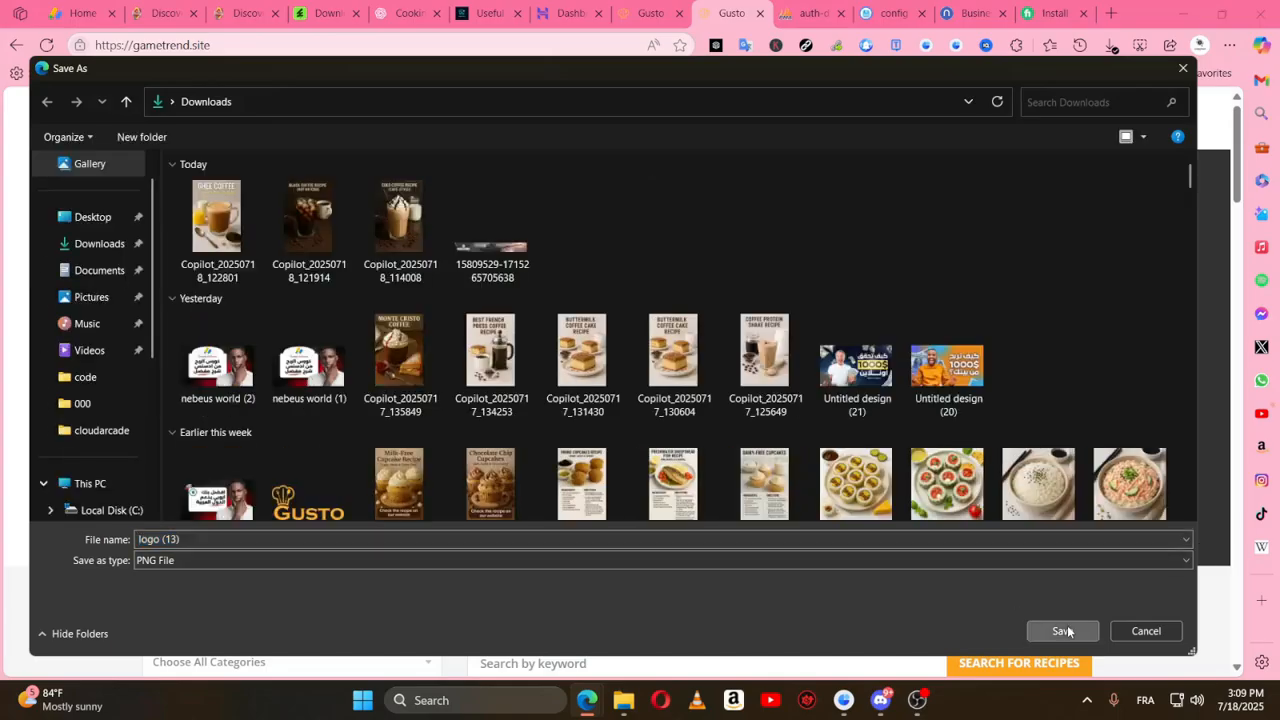
{"action": "left_click", "coordinate": [1069, 632]}
{"action": "key", "text": "super+e"}
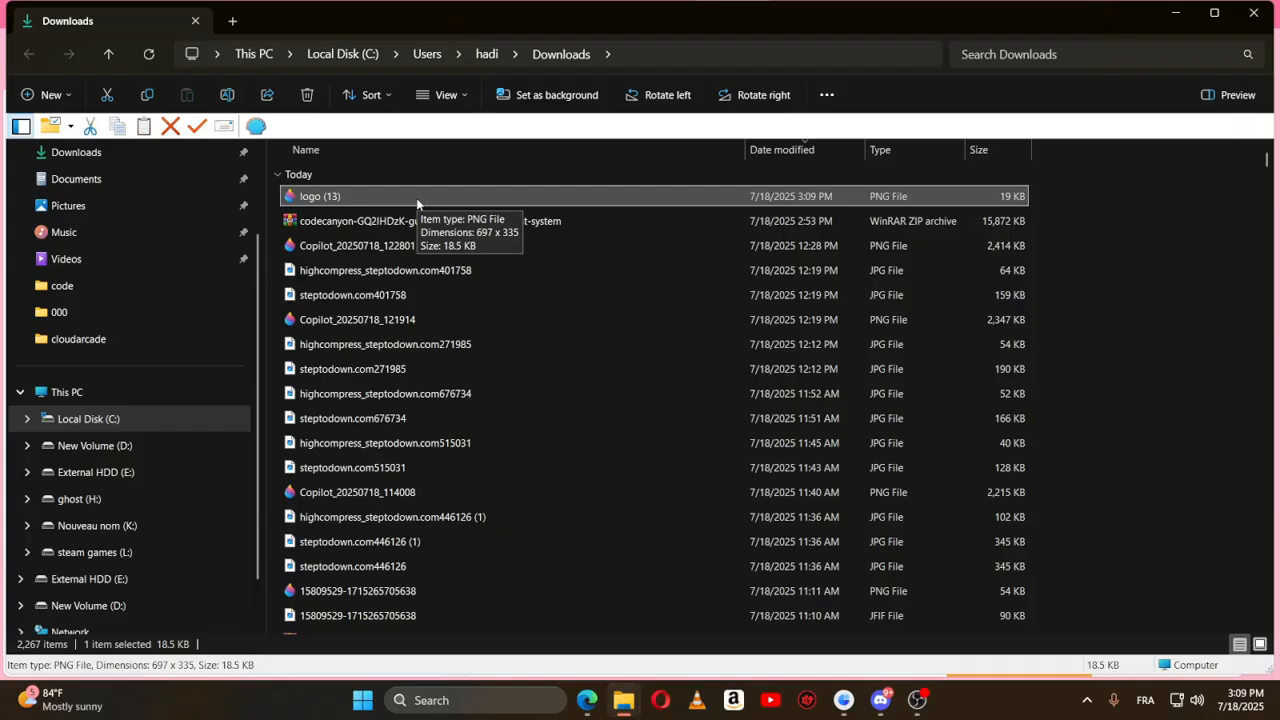
Download the generated CookCrafted logo from the ChatGPT conversation and select it as the site's Logo file
{"action": "key", "text": "alt+Tab"}
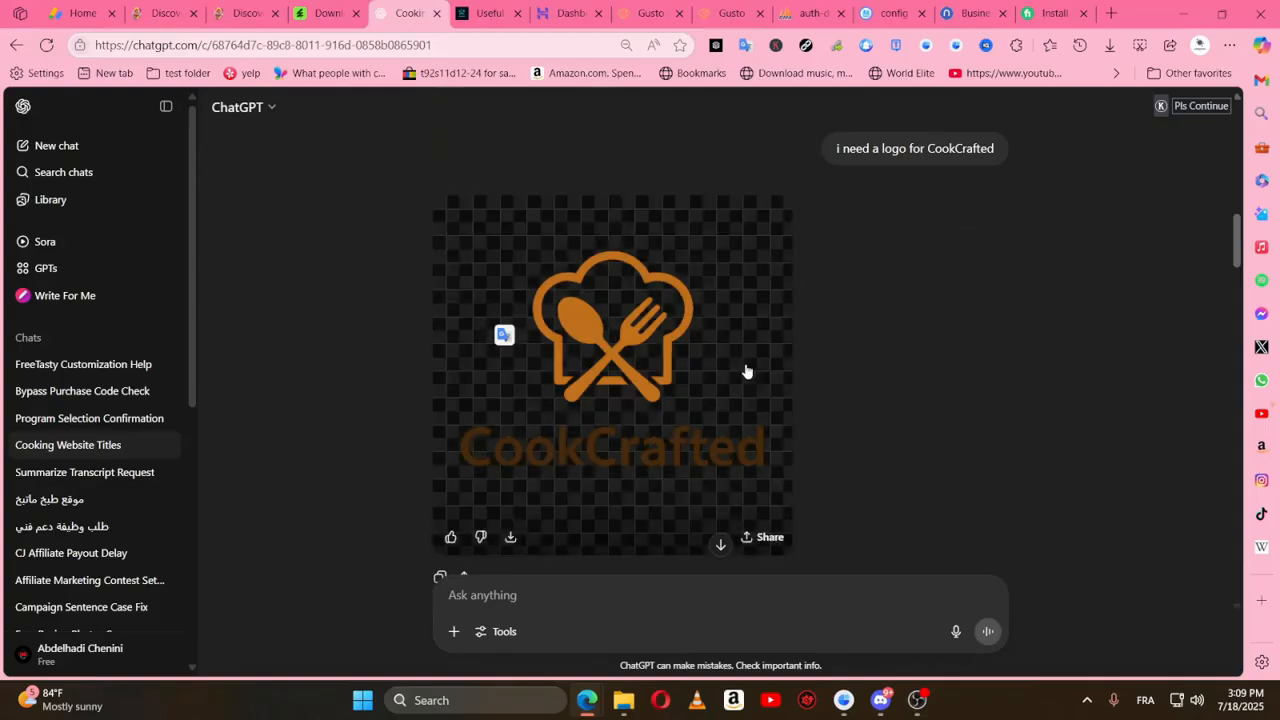
{"action": "scroll", "coordinate": [760, 375], "scroll_direction": "down", "scroll_amount": 1}
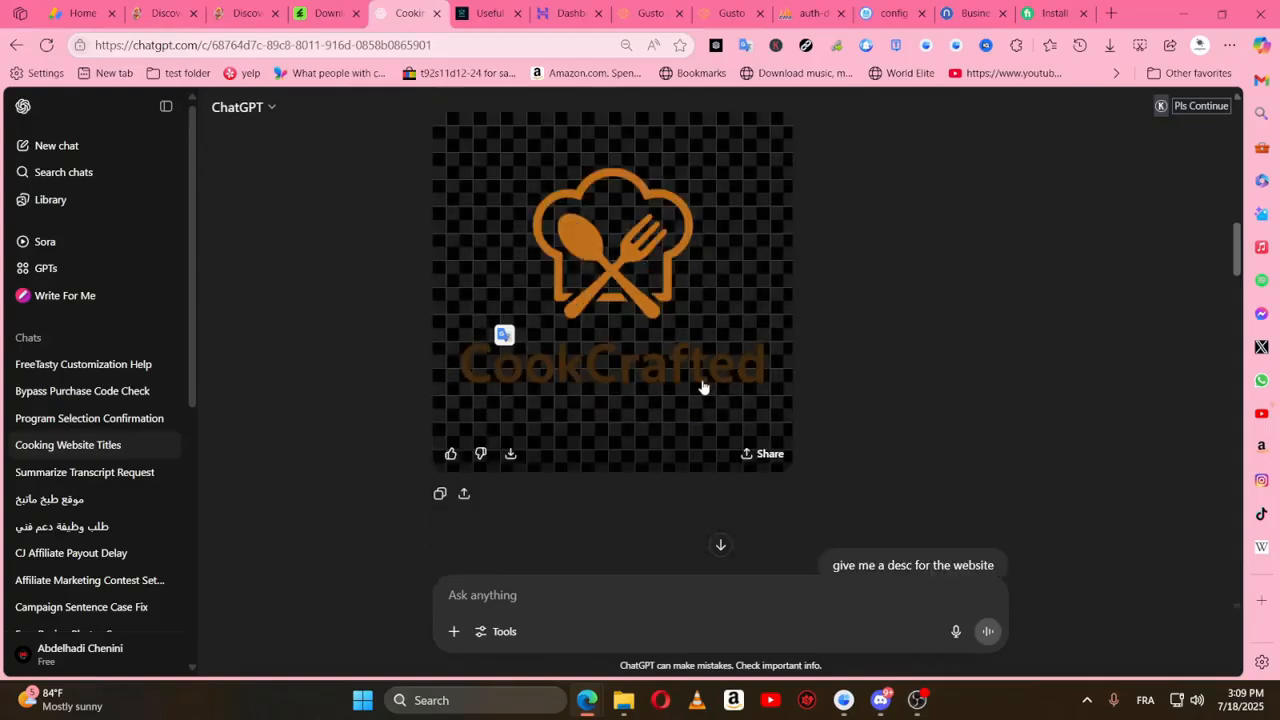
{"action": "left_click", "coordinate": [511, 455]}
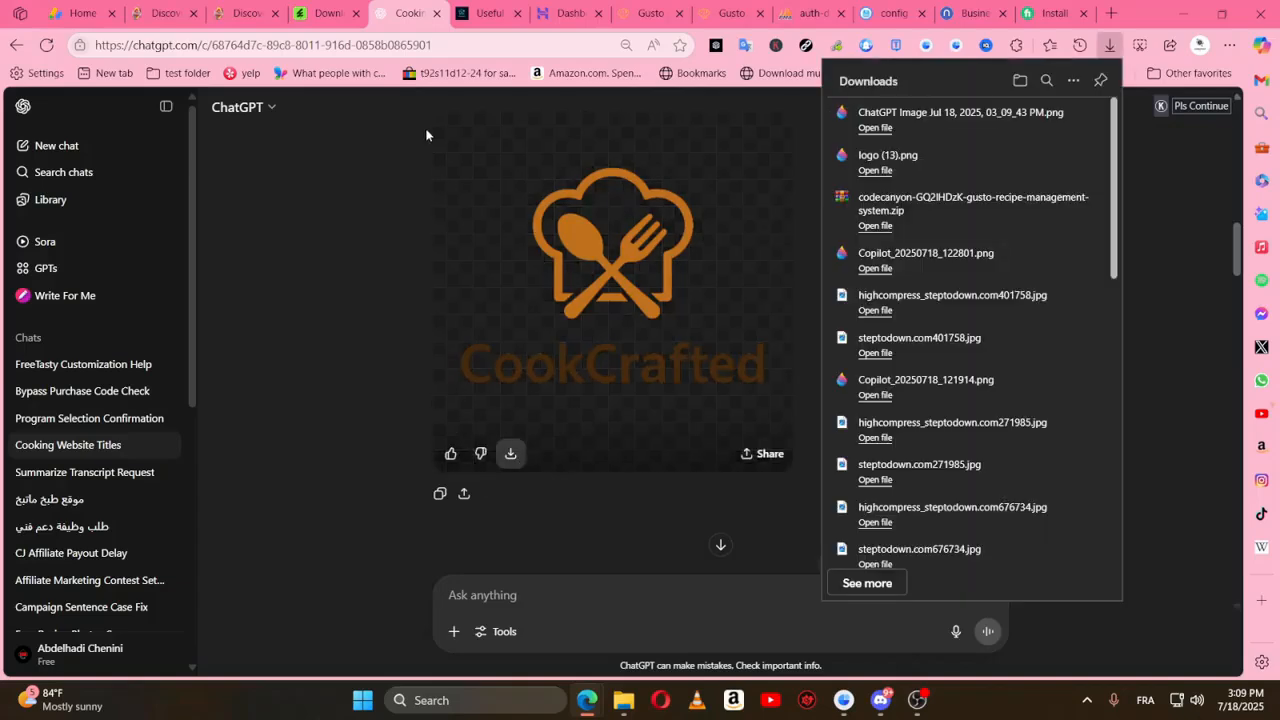
{"action": "left_click", "coordinate": [650, 13]}
{"action": "left_click", "coordinate": [530, 303]}
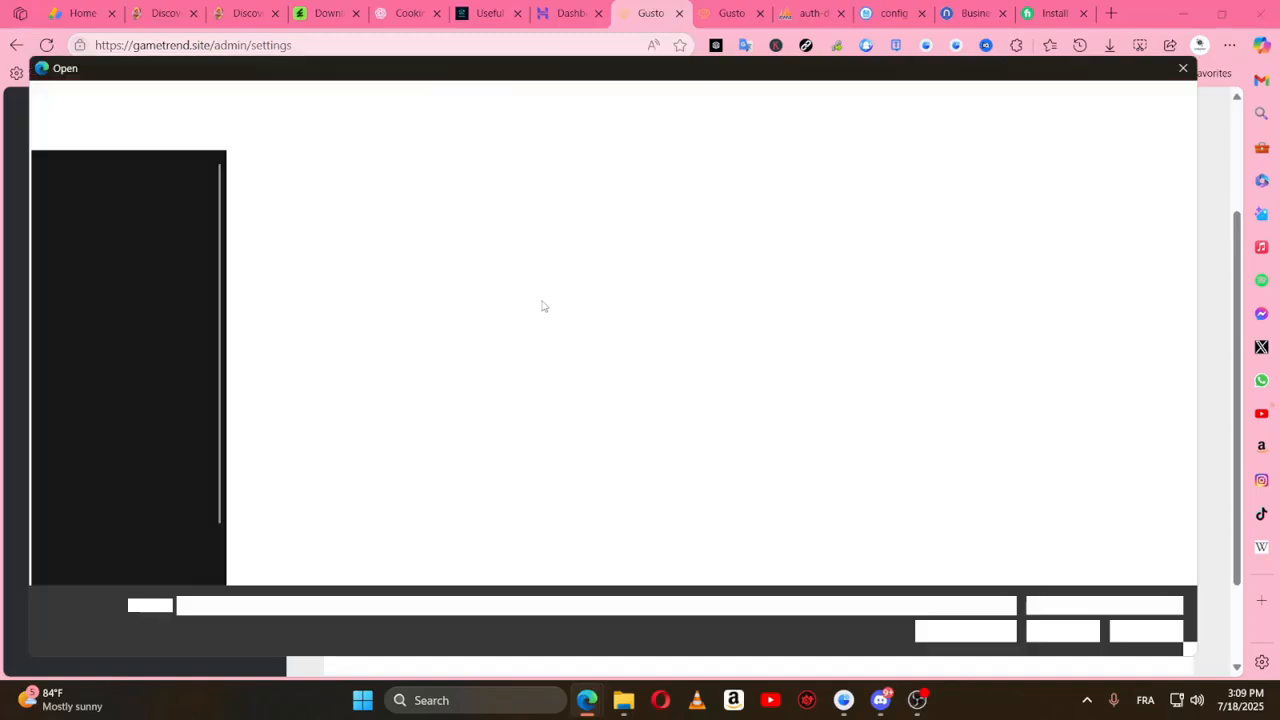
{"action": "double_click", "coordinate": [277, 203]}
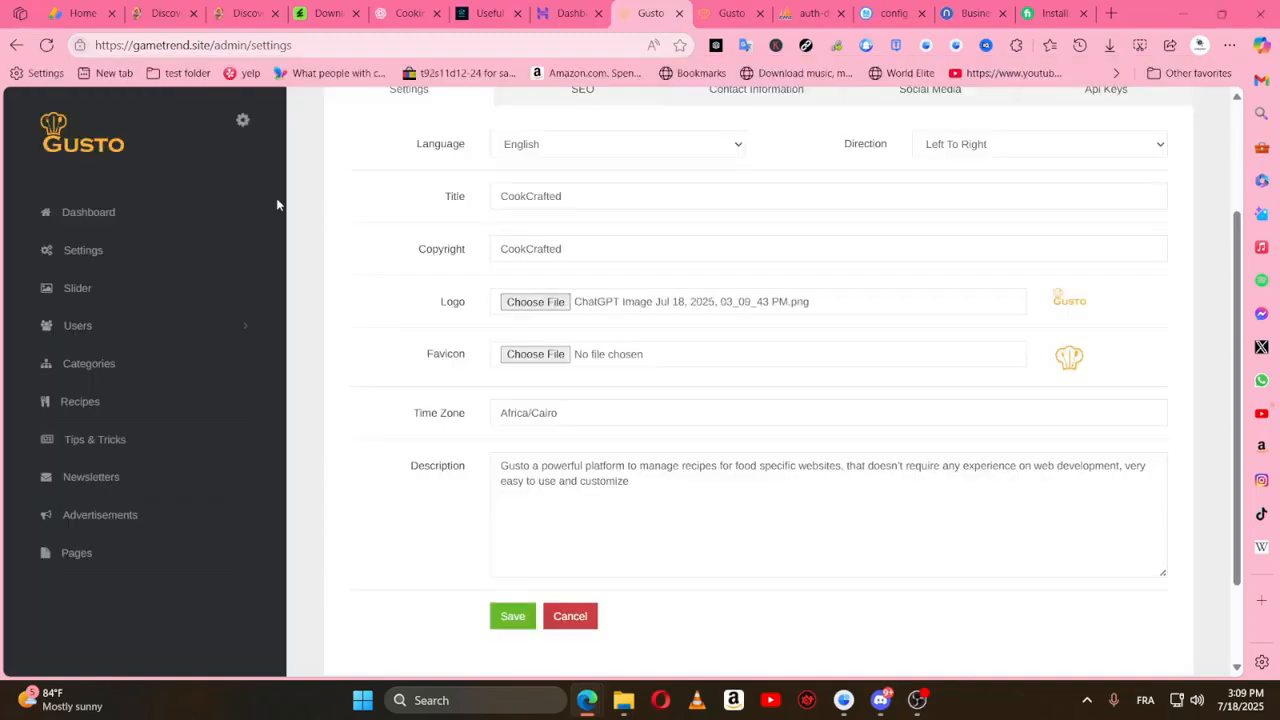
Select the same downloaded CookCrafted image as the Favicon and save the general settings
{"action": "left_click", "coordinate": [540, 356]}
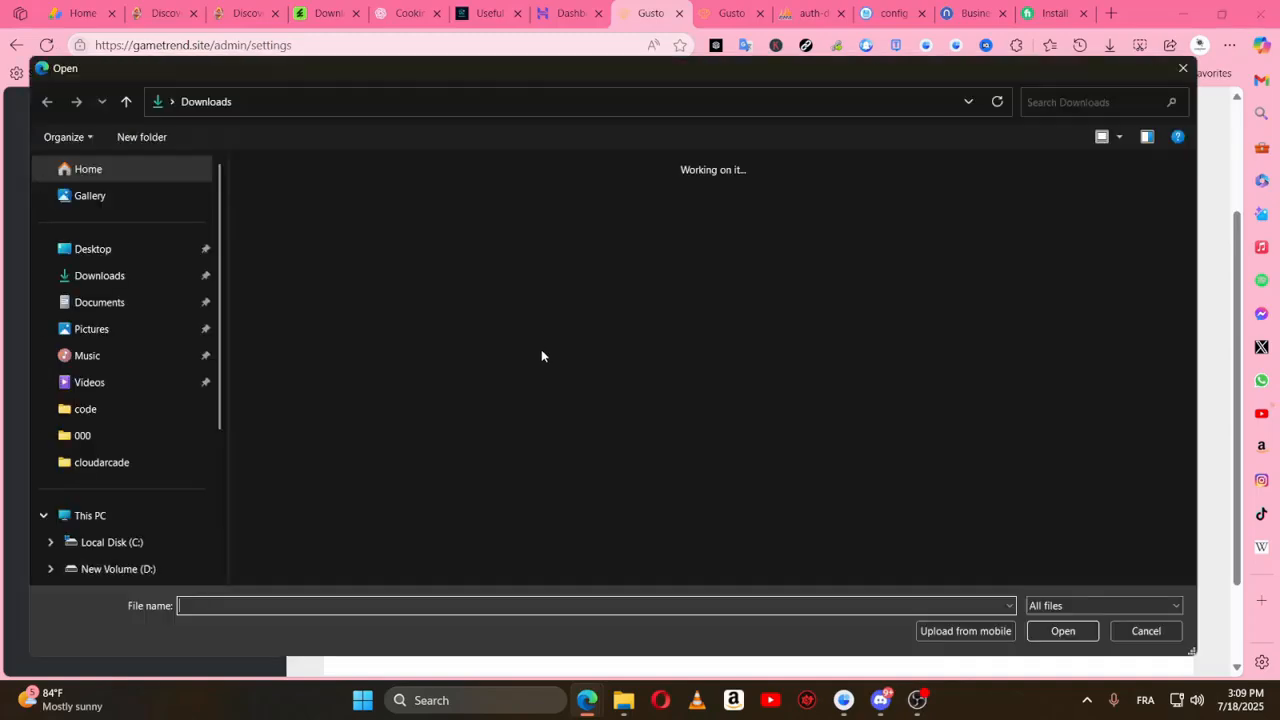
{"action": "left_click", "coordinate": [273, 216]}
{"action": "double_click", "coordinate": [273, 216]}
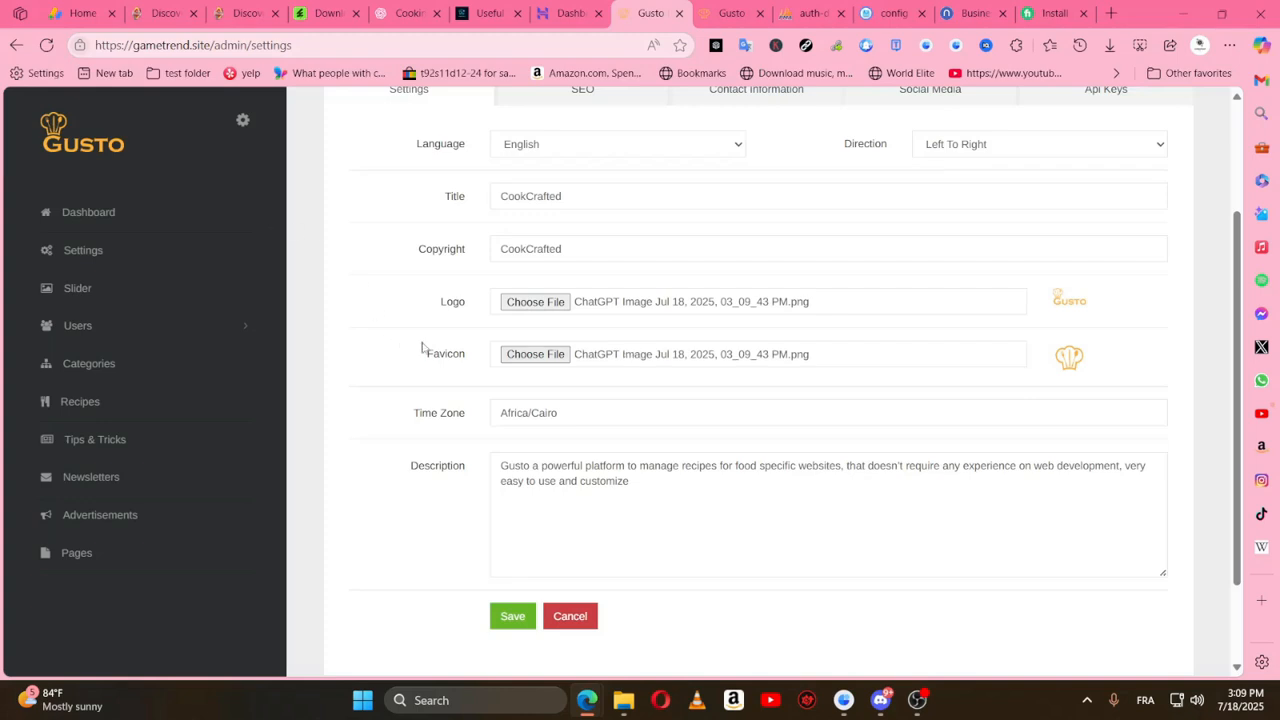
{"action": "scroll", "coordinate": [460, 420], "scroll_direction": "down", "scroll_amount": 2}
{"action": "left_click", "coordinate": [503, 504]}
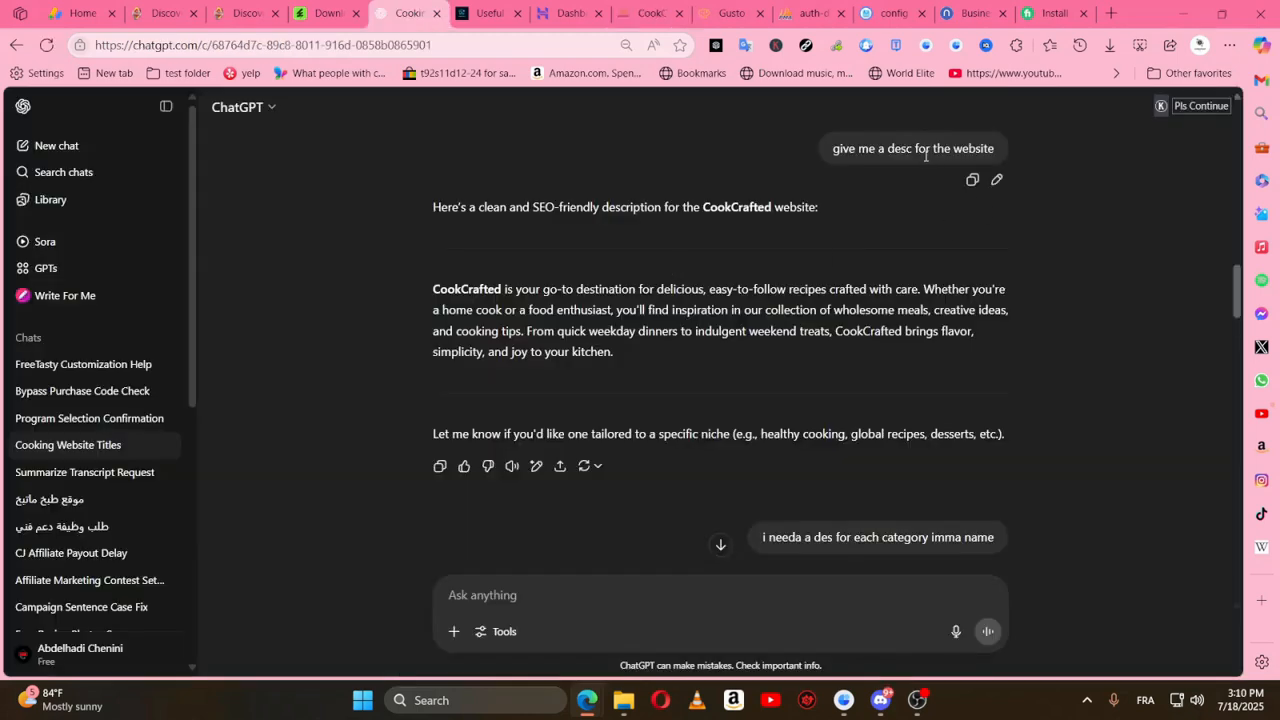
Replace the site's Description with the CookCrafted description paragraph copied from ChatGPT and save the general settings
{"action": "triple_click", "coordinate": [585, 310]}
{"action": "key", "text": "ctrl+c"}
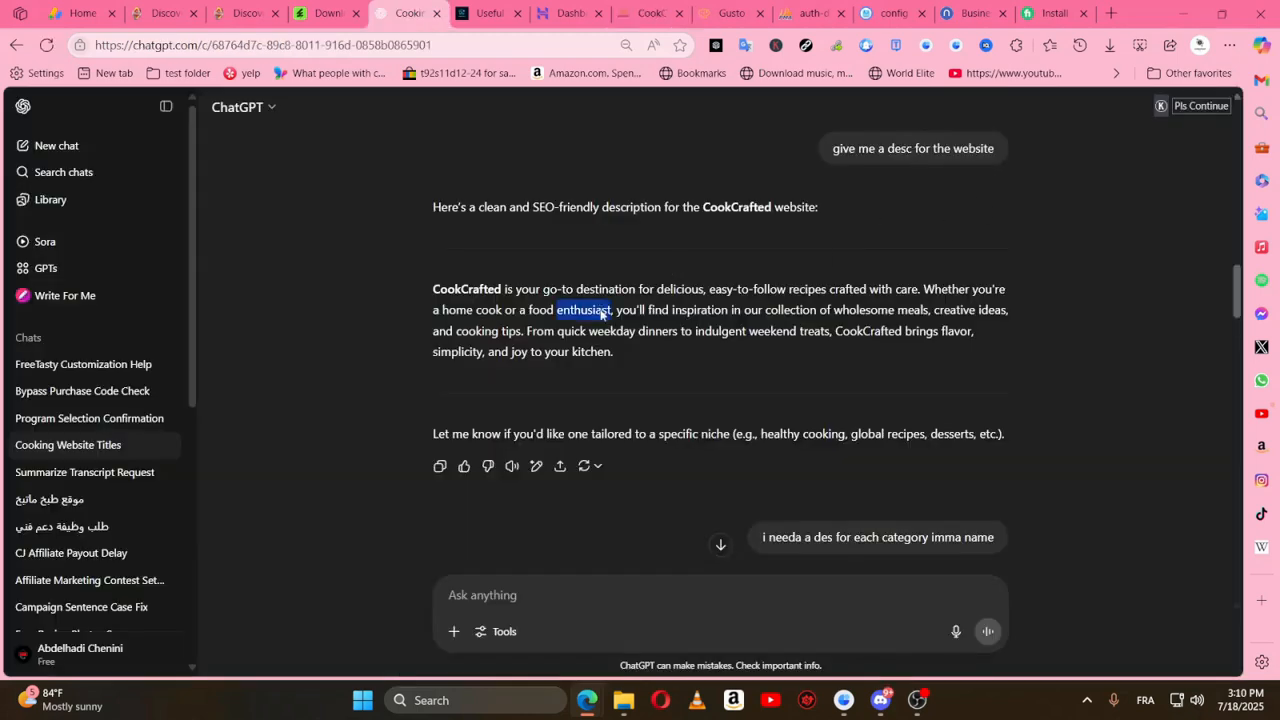
{"action": "left_click", "coordinate": [650, 13]}
{"action": "left_click", "coordinate": [538, 388]}
{"action": "key", "text": "ctrl+a"}
{"action": "key", "text": "ctrl+v"}
{"action": "left_click", "coordinate": [524, 544]}
Replace the SEO Meta Description with the copied CookCrafted description, leave the keywords blank, and save
{"action": "scroll", "coordinate": [440, 345], "scroll_direction": "down", "scroll_amount": 3}
{"action": "scroll", "coordinate": [443, 340], "scroll_direction": "up", "scroll_amount": 3}
{"action": "left_click", "coordinate": [588, 255]}
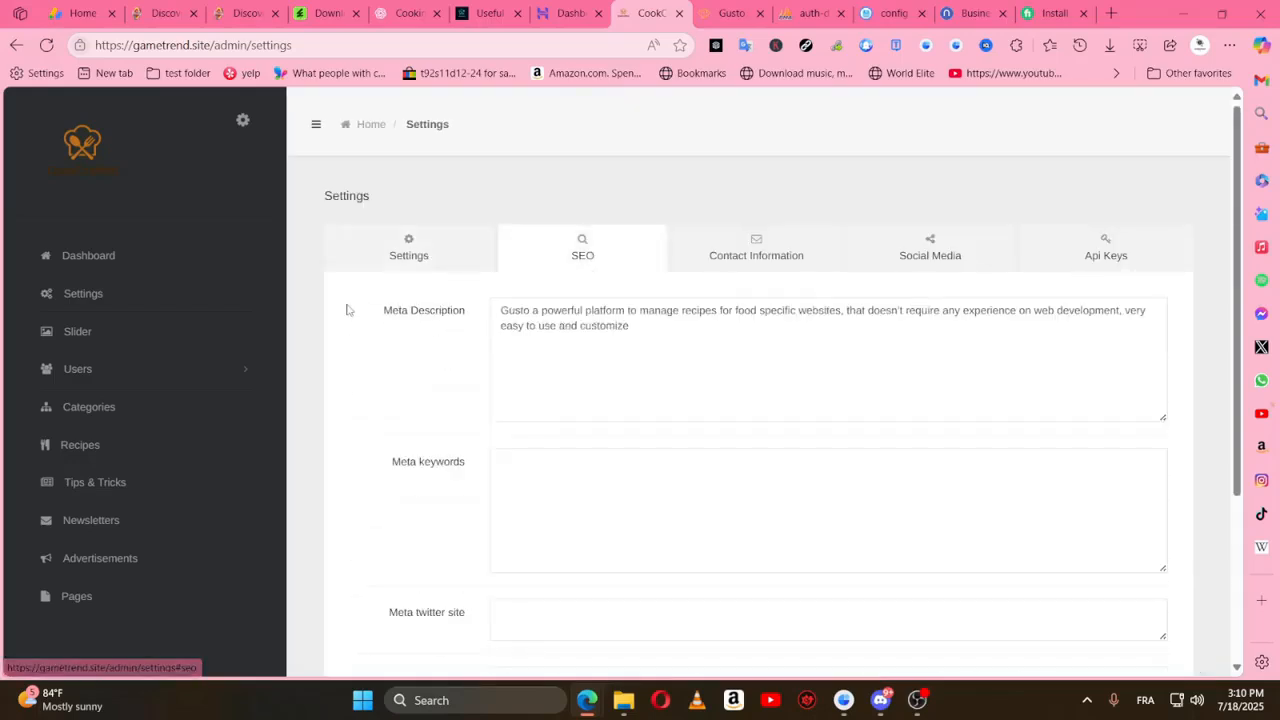
{"action": "left_click", "coordinate": [514, 322]}
{"action": "key", "text": "ctrl+a"}
{"action": "key", "text": "ctrl+v"}
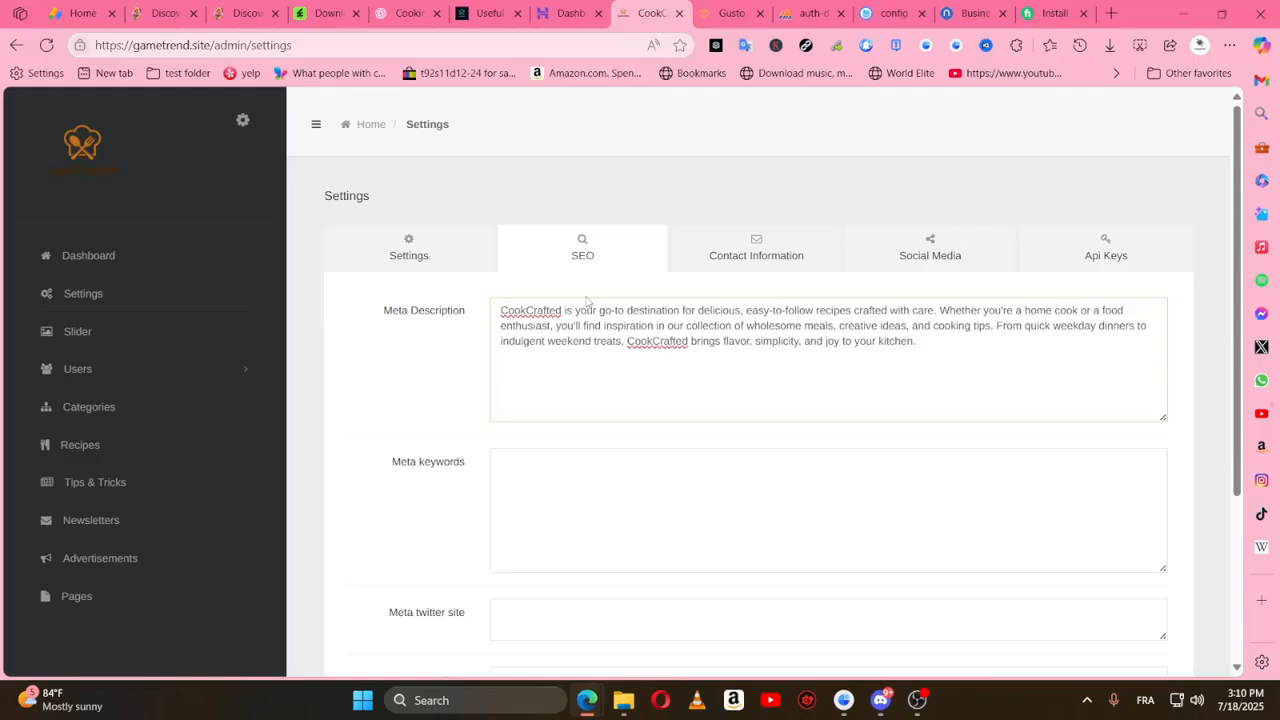
{"action": "scroll", "coordinate": [599, 303], "scroll_direction": "down", "scroll_amount": 2}
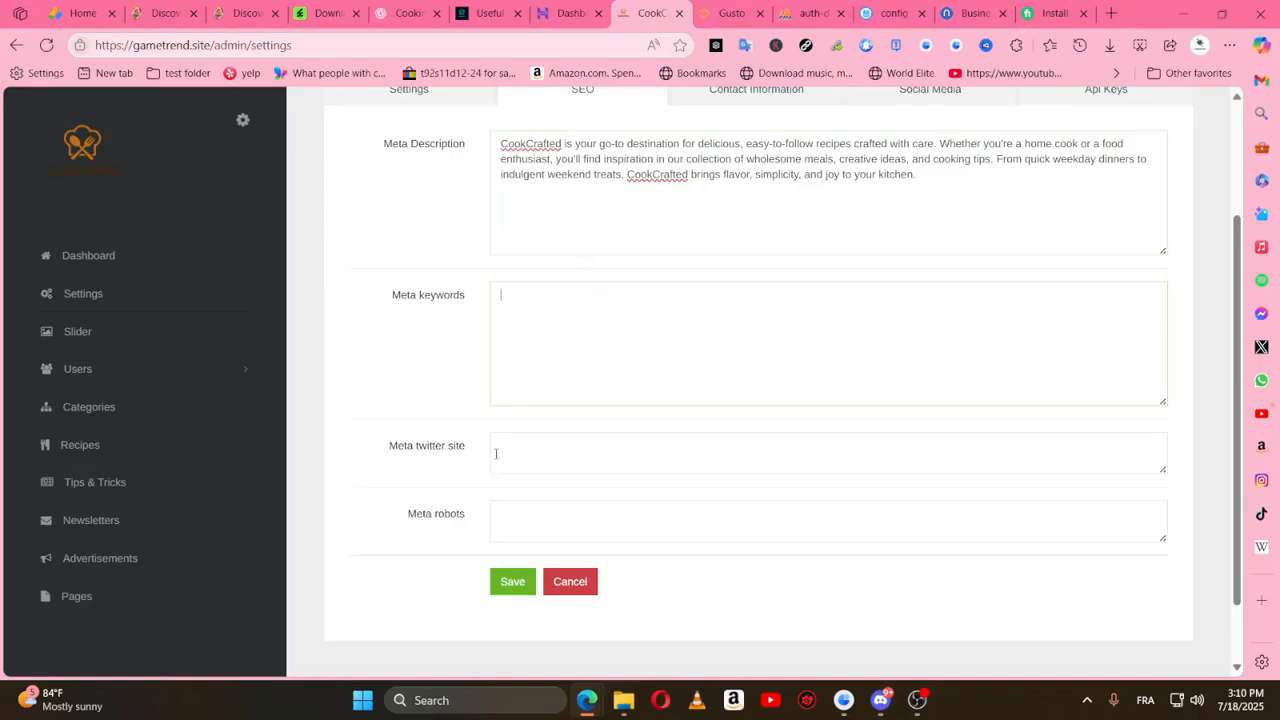
{"action": "left_click", "coordinate": [508, 582]}
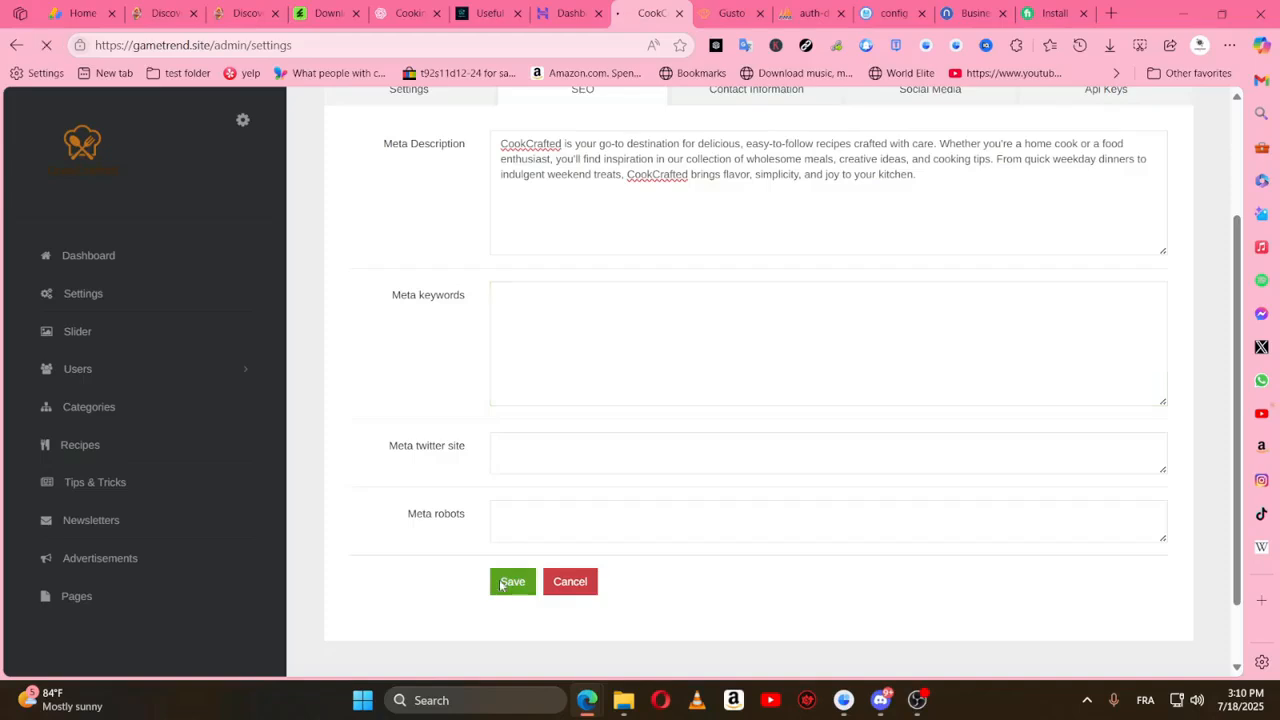
Set the Webmaster Email and Contact form email to the site's mailbox address copied from Hostinger, and save the contact information
{"action": "left_click", "coordinate": [756, 248]}
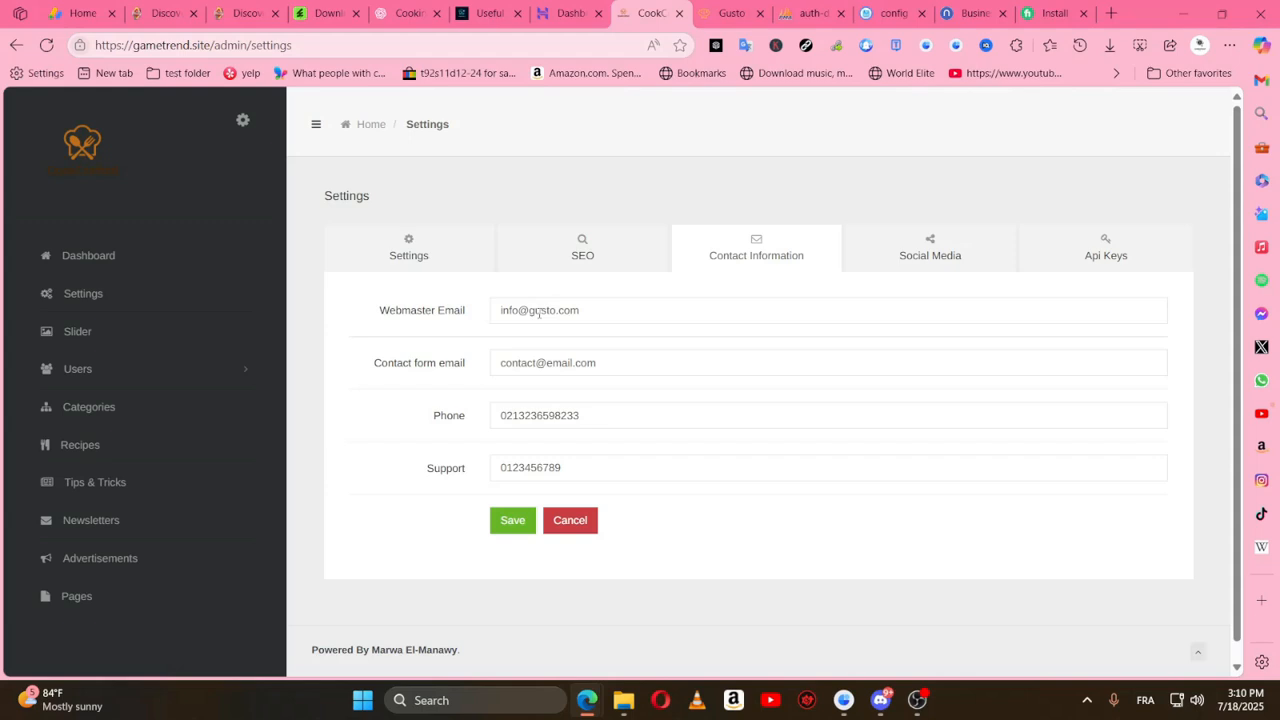
{"action": "key", "text": "ctrl+shift+Tab"}
{"action": "double_click", "coordinate": [340, 428]}
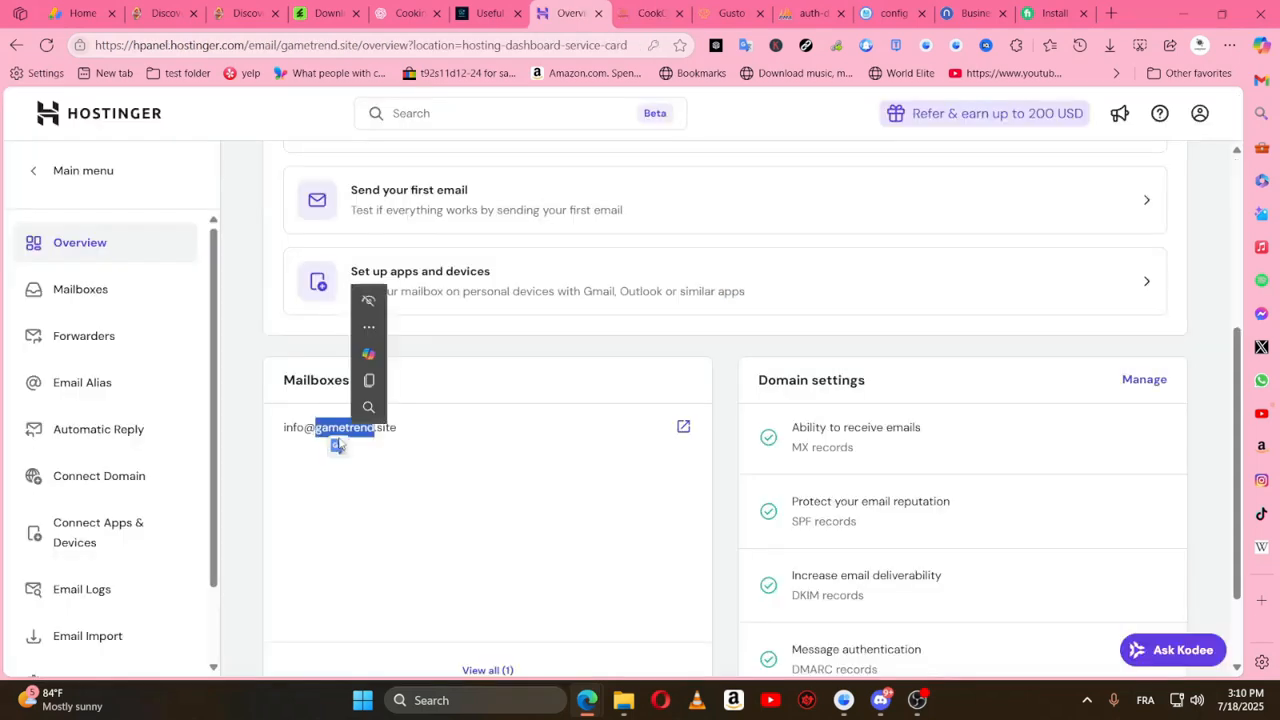
{"action": "triple_click", "coordinate": [317, 428]}
{"action": "key", "text": "ctrl+c"}
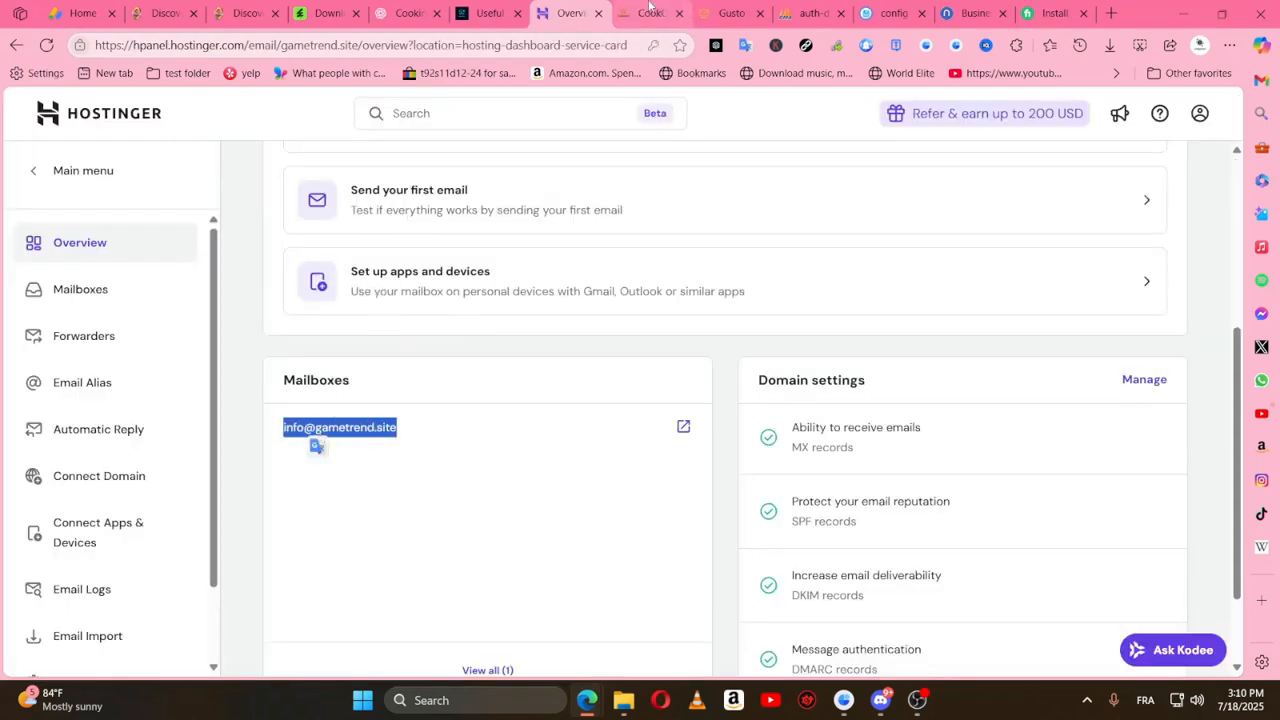
{"action": "left_click", "coordinate": [731, 13]}
{"action": "left_click", "coordinate": [650, 13]}
{"action": "double_click", "coordinate": [568, 310]}
{"action": "triple_click", "coordinate": [513, 364]}
{"action": "key", "text": "ctrl+v"}
{"action": "left_click", "coordinate": [371, 391]}
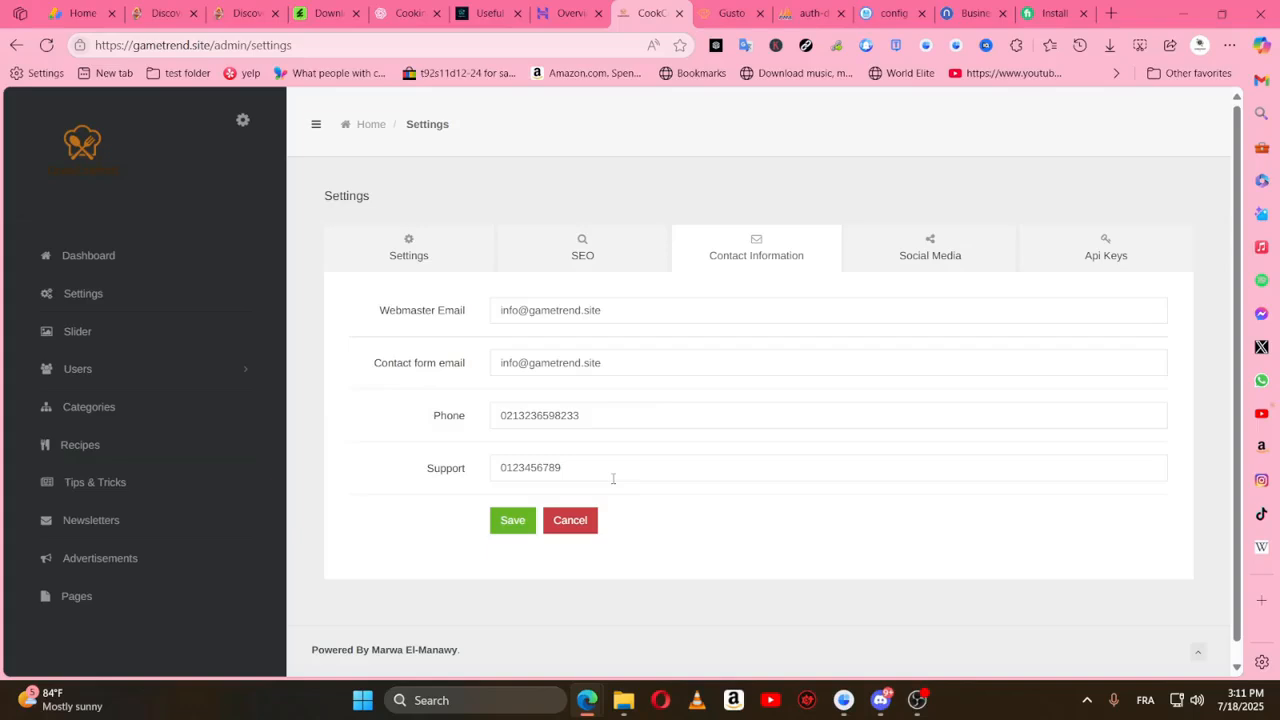
{"action": "left_click", "coordinate": [508, 520]}
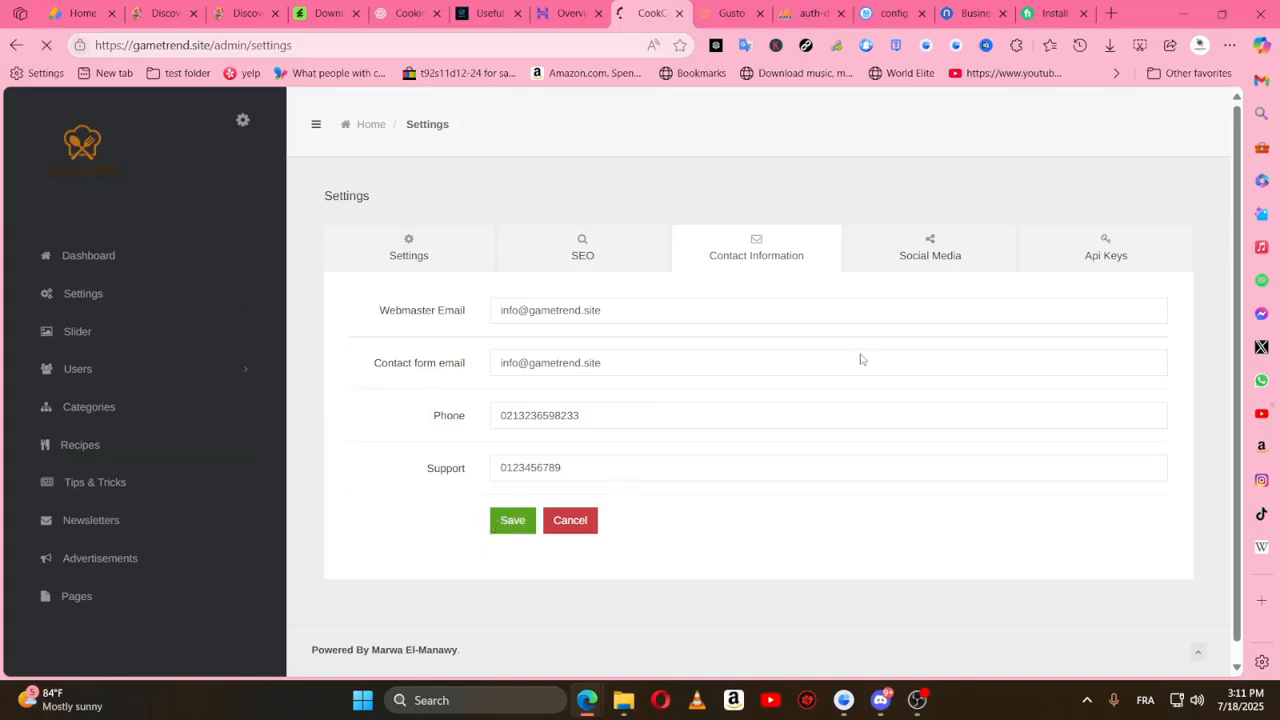
Open the social media settings and review the list of profile link fields
{"action": "left_click", "coordinate": [901, 251]}
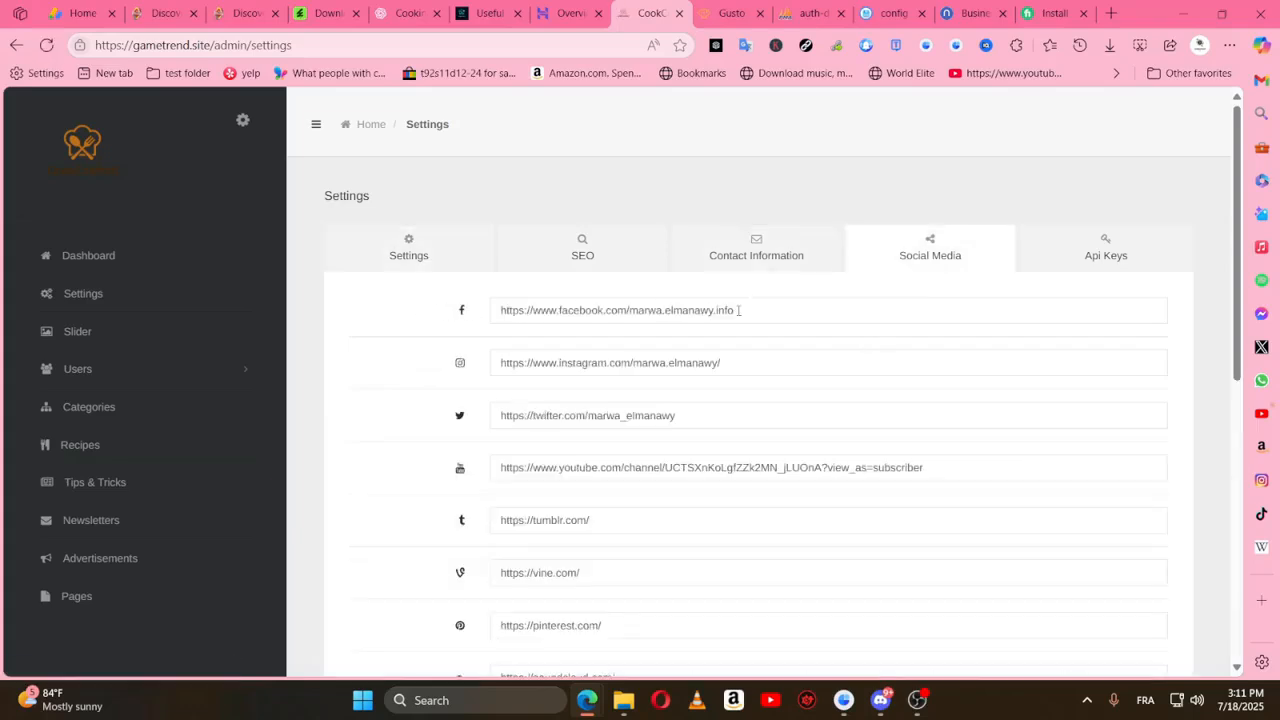
{"action": "scroll", "coordinate": [715, 430], "scroll_direction": "down", "scroll_amount": 3}
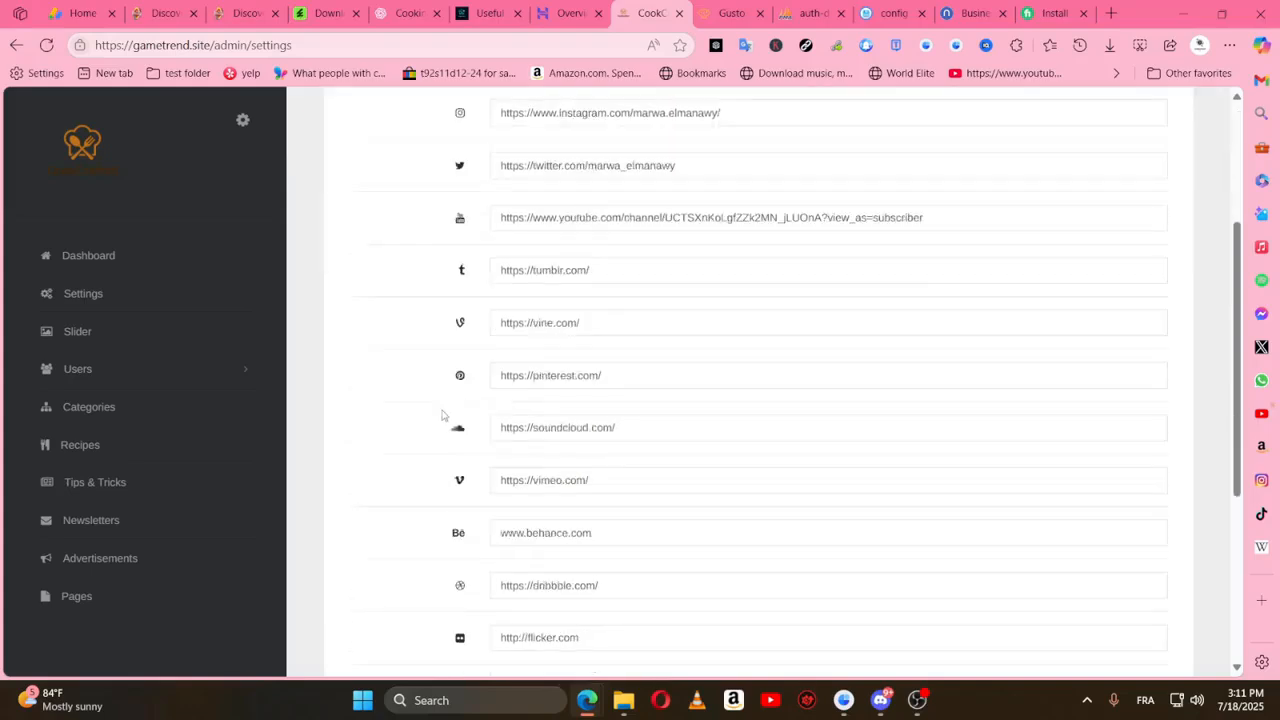
{"action": "scroll", "coordinate": [454, 394], "scroll_direction": "up", "scroll_amount": 3}
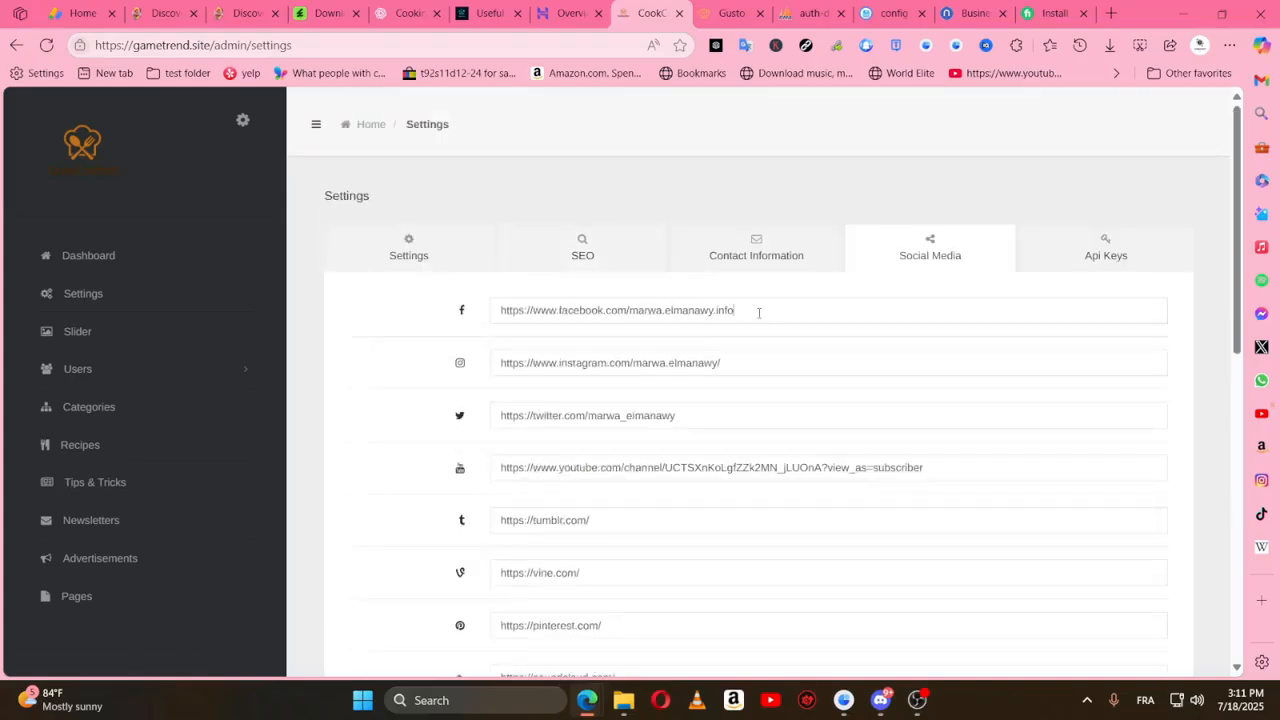
Check the Facebook profile link in the social media settings and open the API key settings
{"action": "left_click_drag", "start_coordinate": [774, 310], "coordinate": [430, 316]}
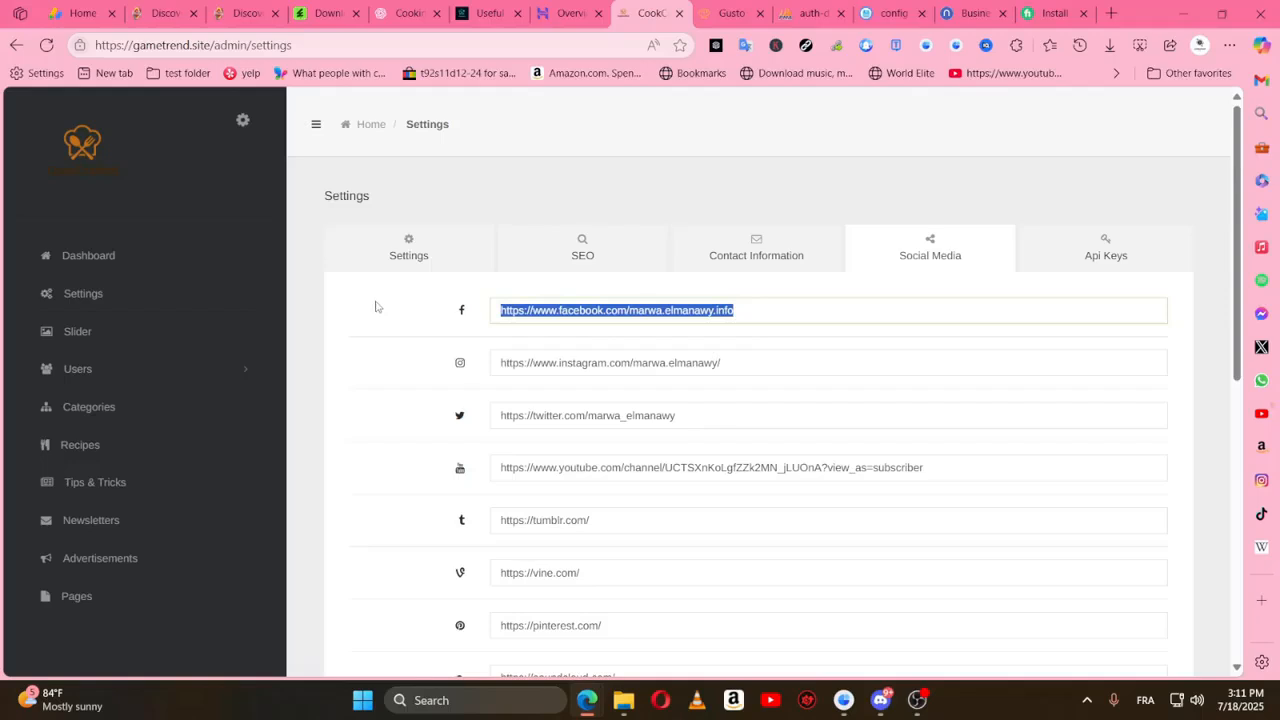
{"action": "left_click", "coordinate": [1100, 250]}
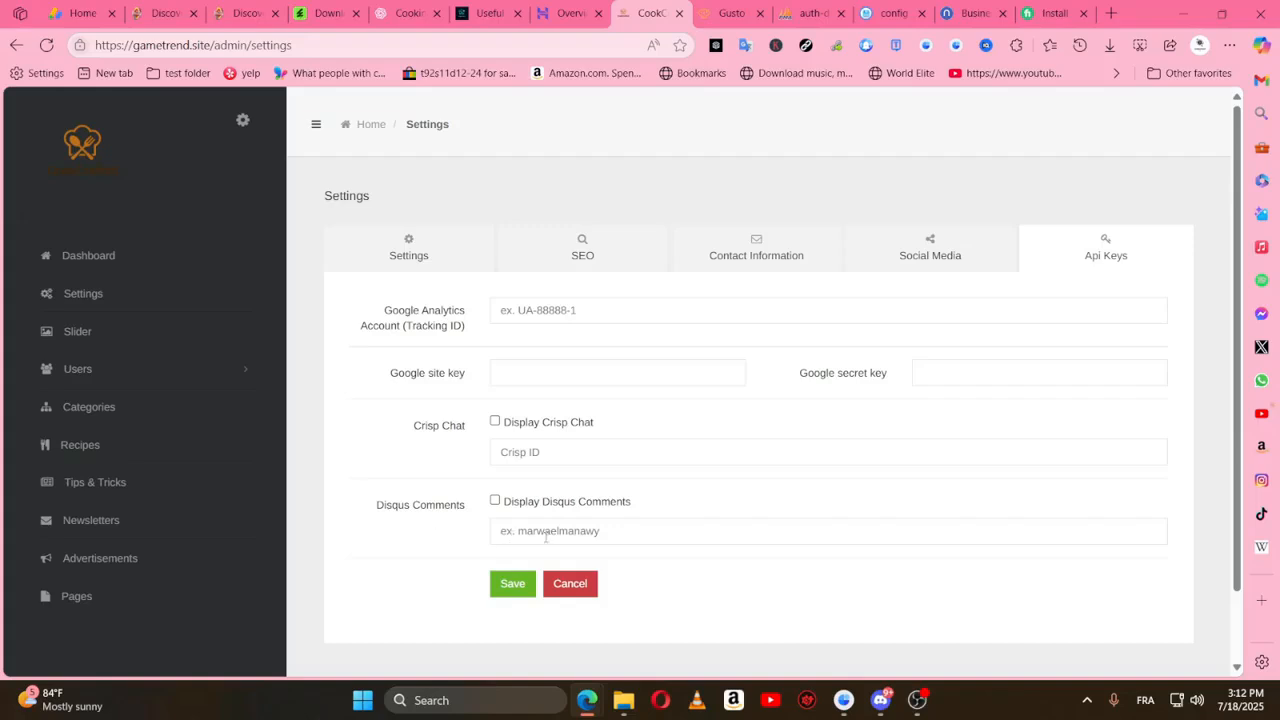
Open the slider records and compare them with the homepage sliders on gametrend.site and freetasty.com
{"action": "left_click", "coordinate": [72, 336]}
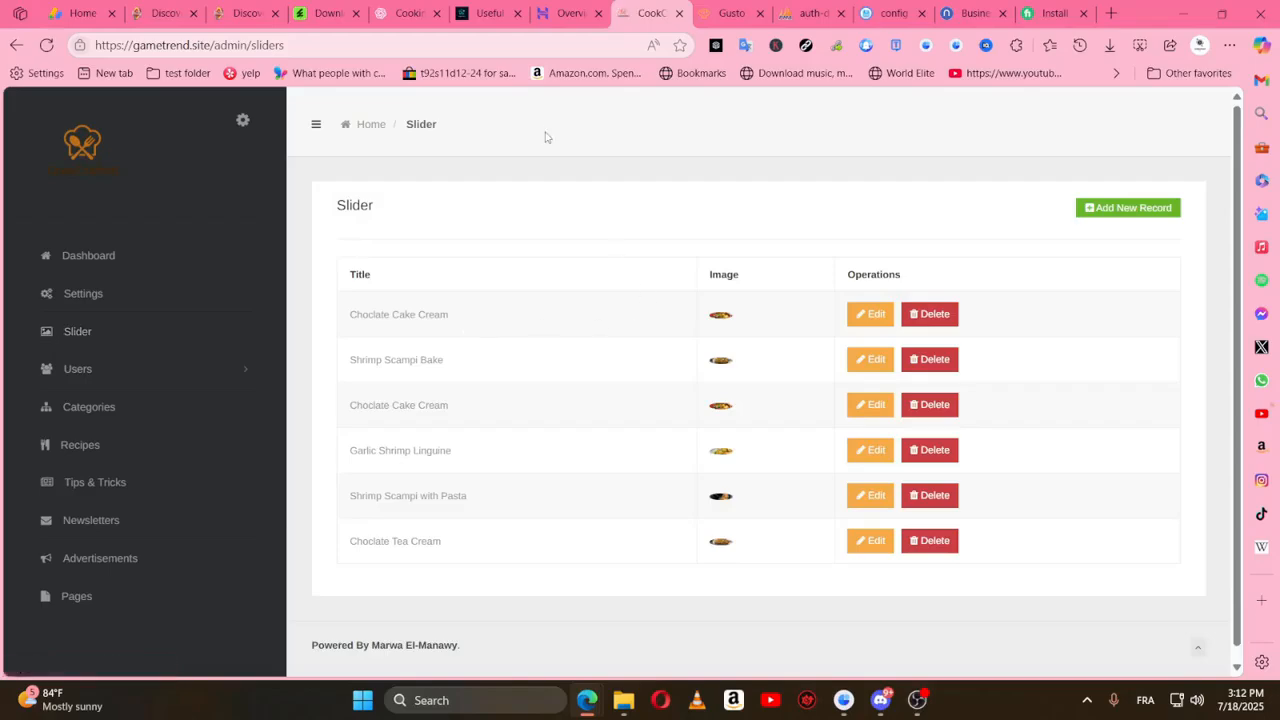
{"action": "left_click", "coordinate": [705, 10]}
{"action": "scroll", "coordinate": [1080, 340], "scroll_direction": "down", "scroll_amount": 1}
{"action": "scroll", "coordinate": [1075, 380], "scroll_direction": "up", "scroll_amount": 1}
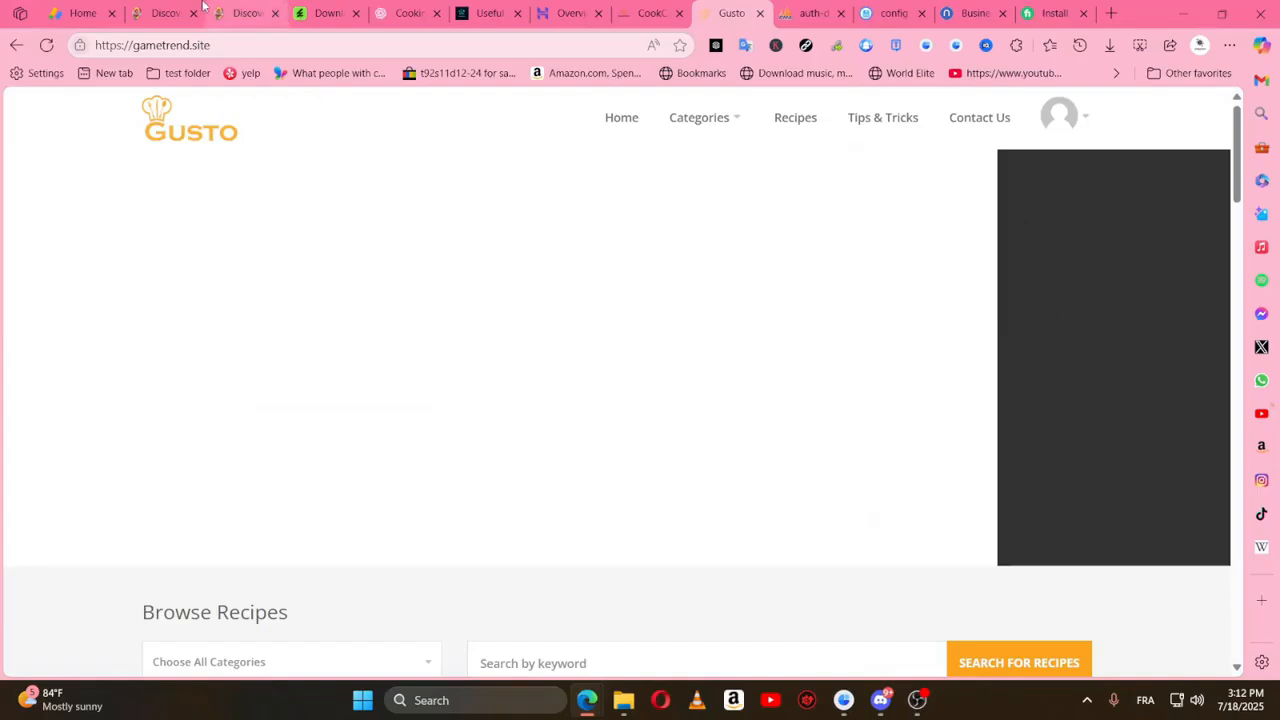
{"action": "left_click", "coordinate": [165, 13]}
{"action": "scroll", "coordinate": [628, 248], "scroll_direction": "up", "scroll_amount": 5}
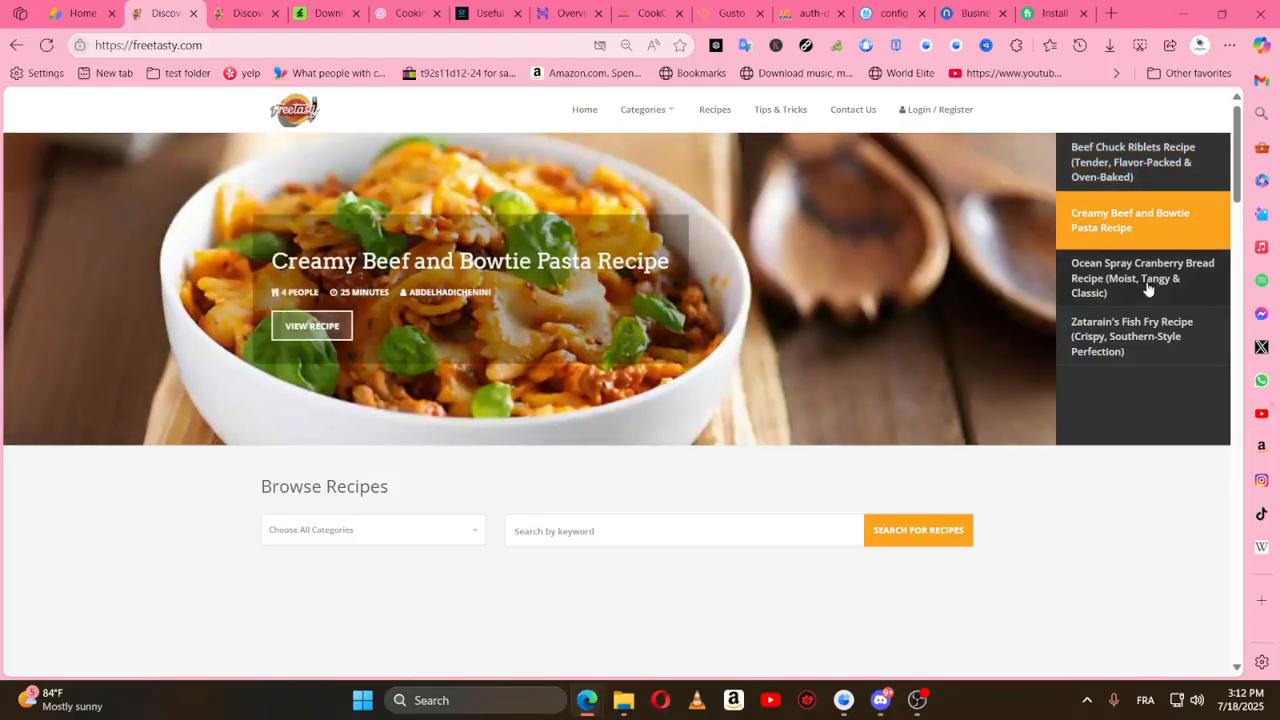
{"action": "left_click", "coordinate": [1159, 290]}
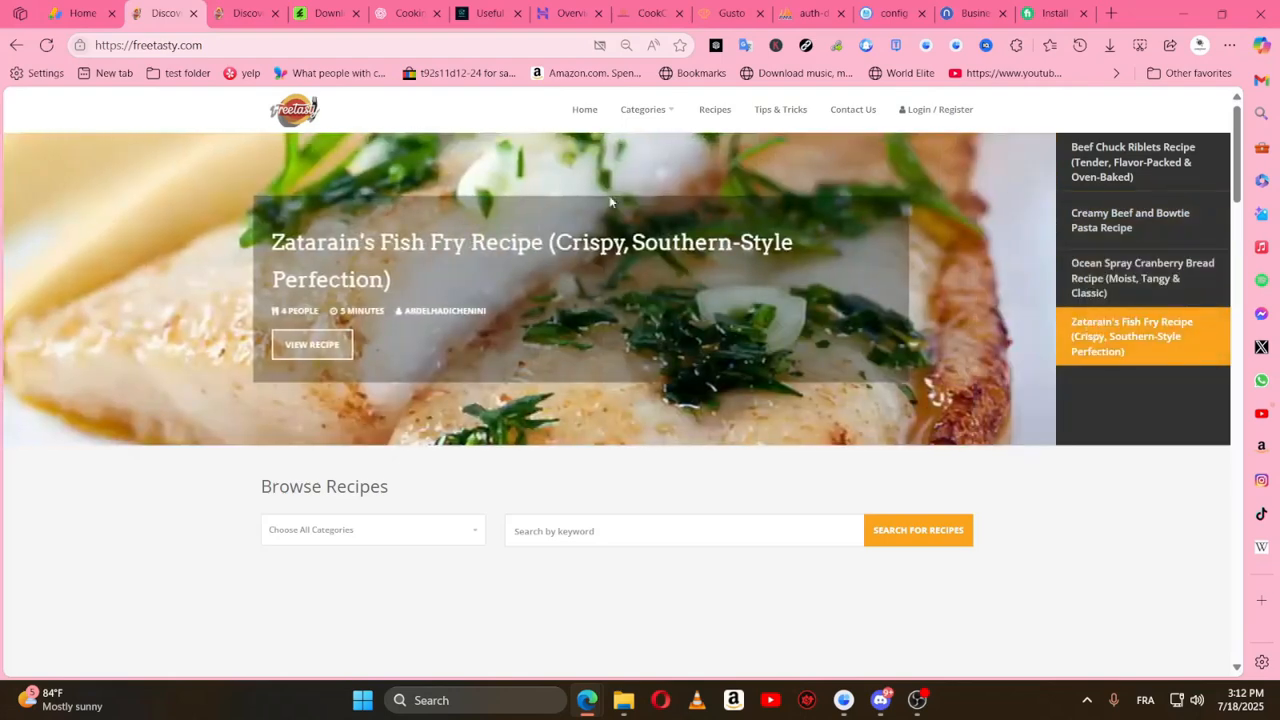
Open the first Choclate Cake Cream slide for editing, check its recipe options, and return to the slider list
{"action": "left_click", "coordinate": [637, 8]}
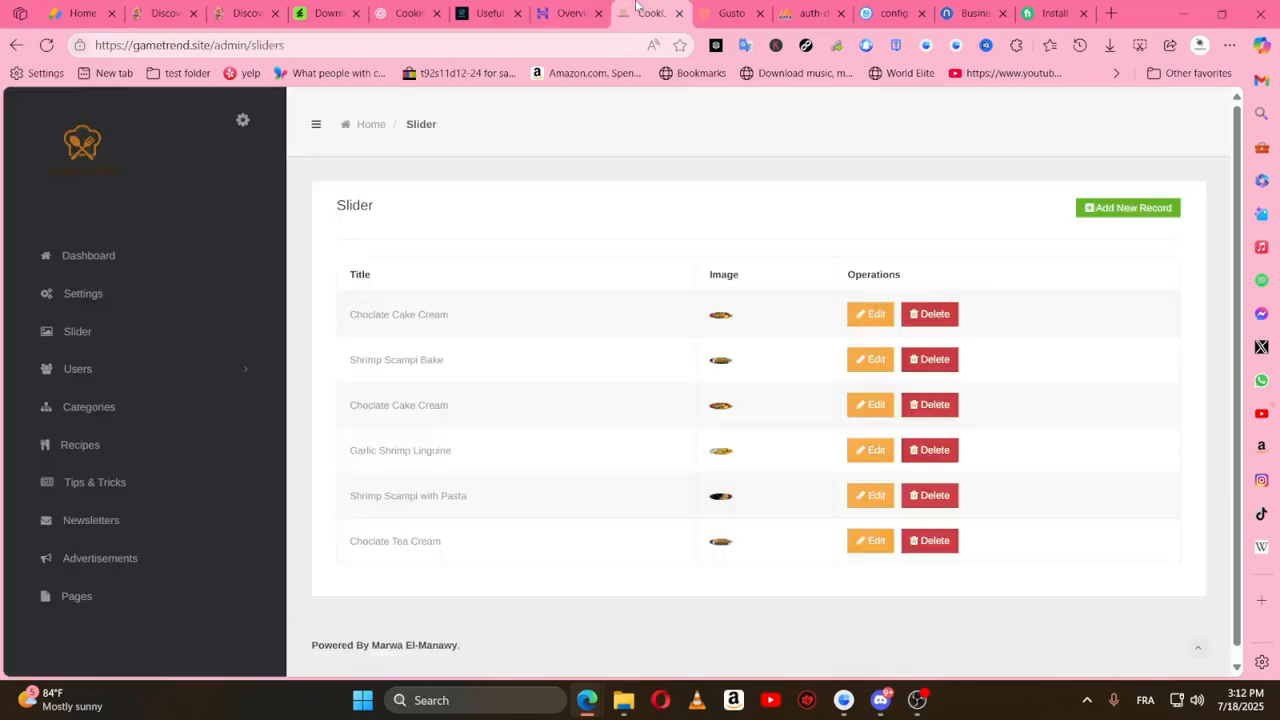
{"action": "left_click", "coordinate": [866, 315]}
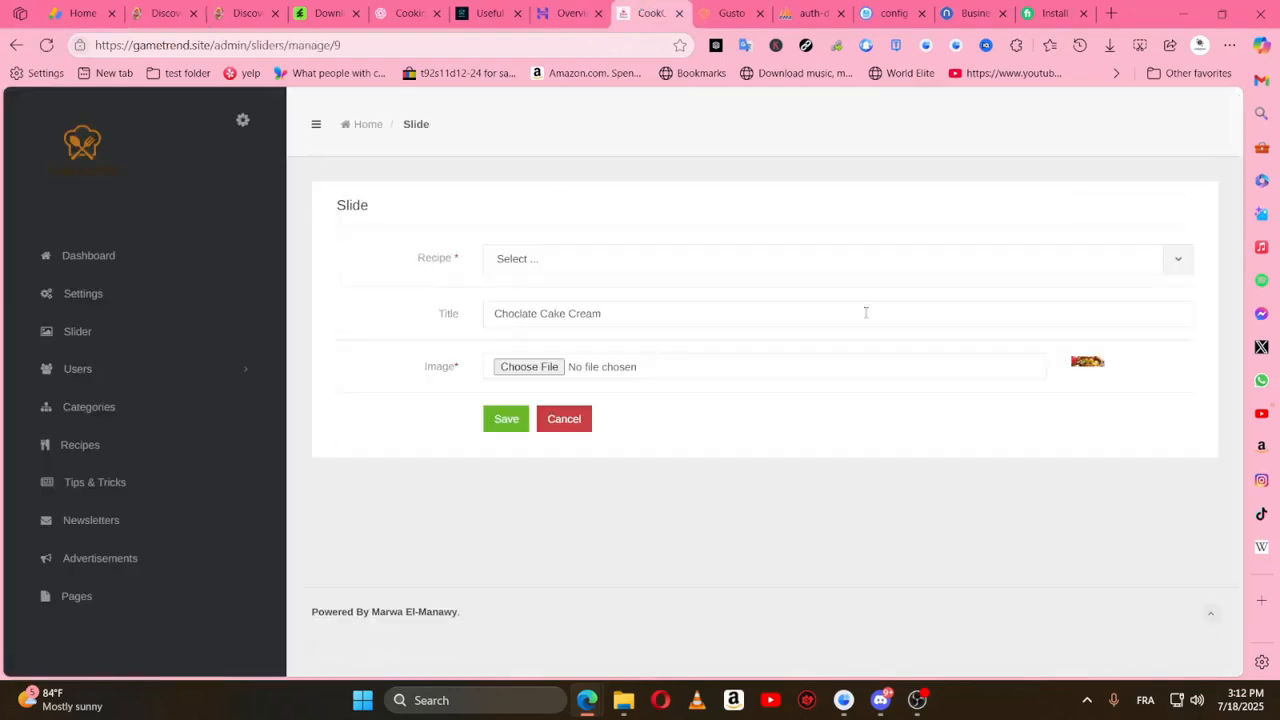
{"action": "left_click", "coordinate": [545, 260]}
{"action": "left_click", "coordinate": [539, 268]}
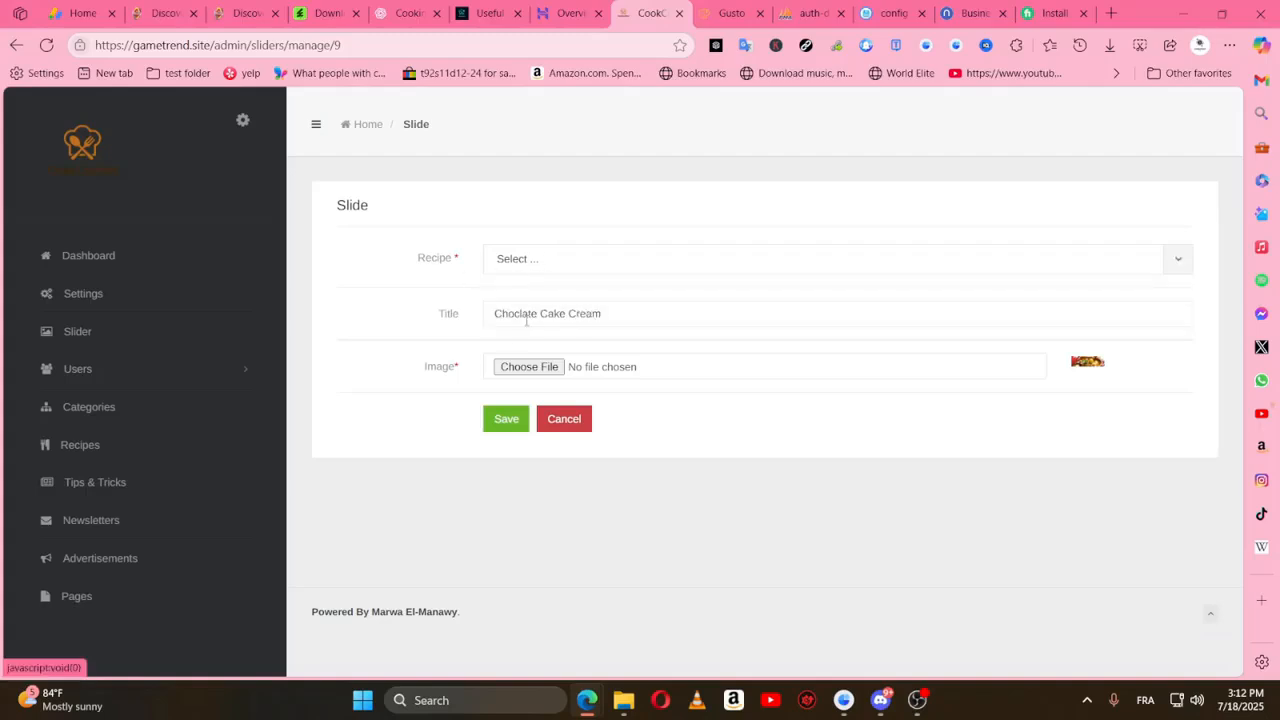
{"action": "key", "text": "alt+Left"}
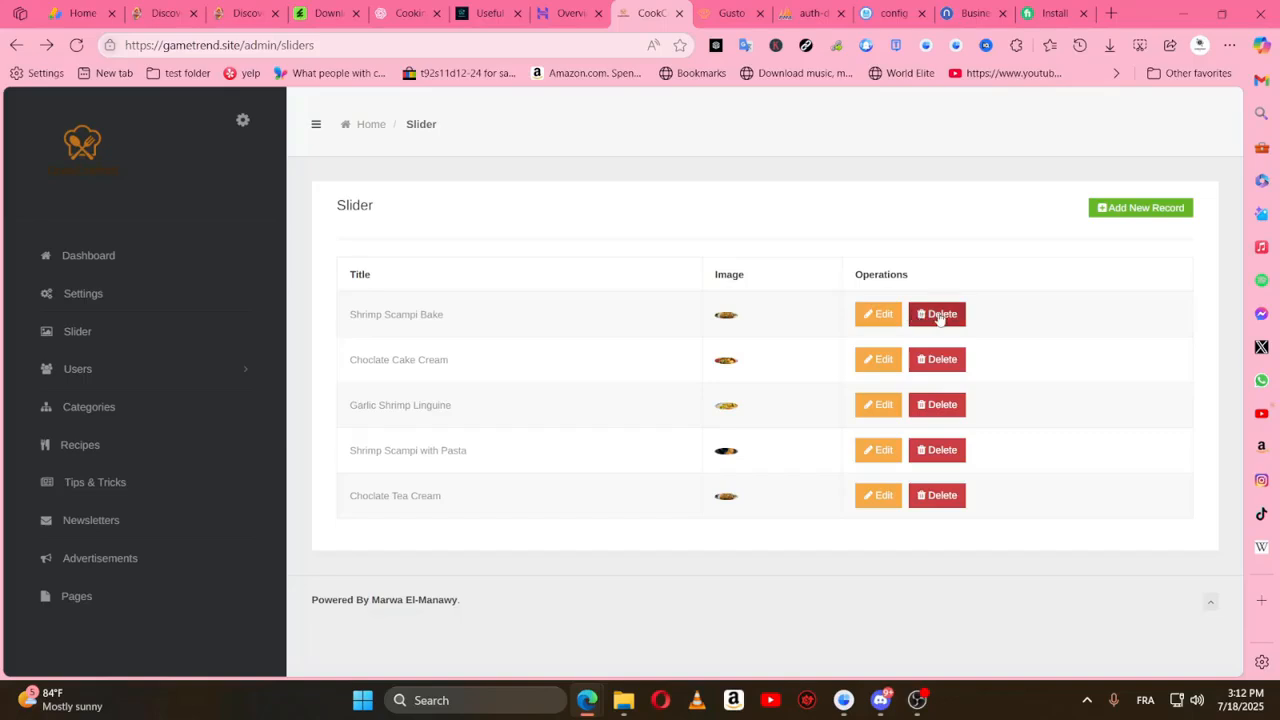
Delete all the demo slides from the slider list, confirming each removal
{"action": "left_click", "coordinate": [937, 314]}
{"action": "left_click", "coordinate": [694, 137]}
{"action": "left_click", "coordinate": [767, 137]}
{"action": "left_click", "coordinate": [937, 314]}
{"action": "left_click", "coordinate": [706, 138]}
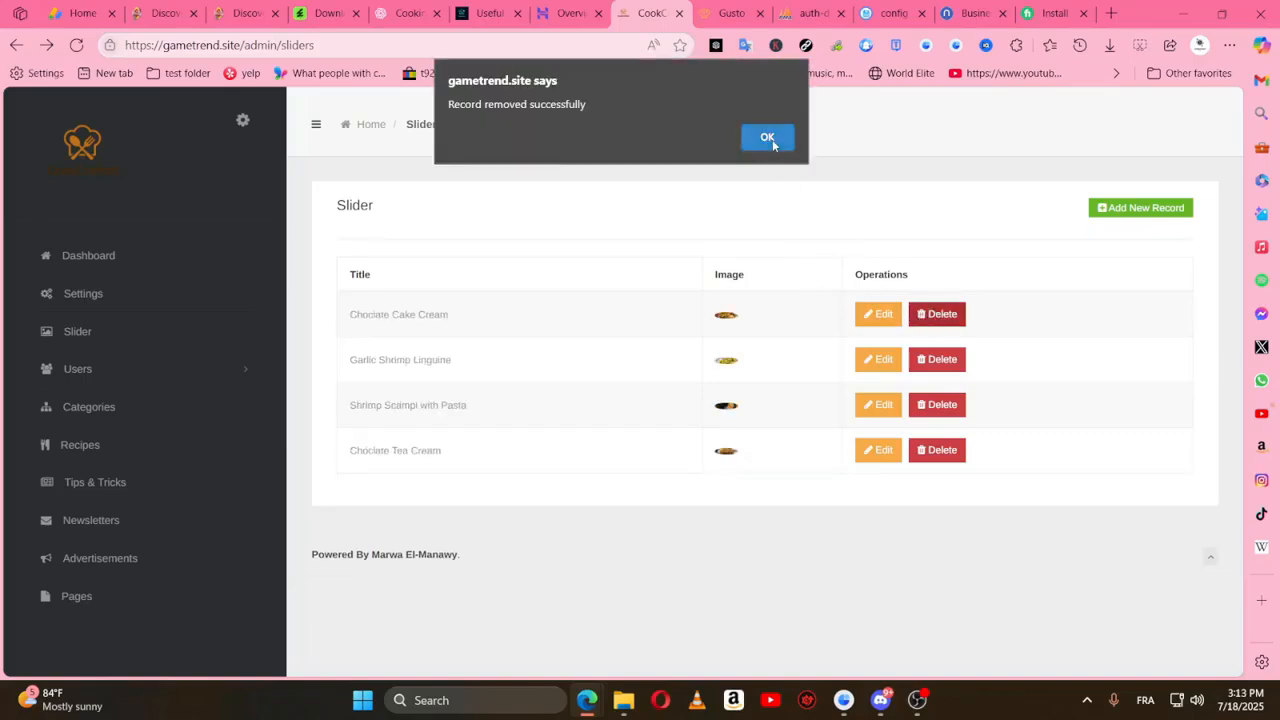
{"action": "left_click", "coordinate": [765, 137]}
{"action": "left_click", "coordinate": [937, 314]}
{"action": "left_click", "coordinate": [702, 137]}
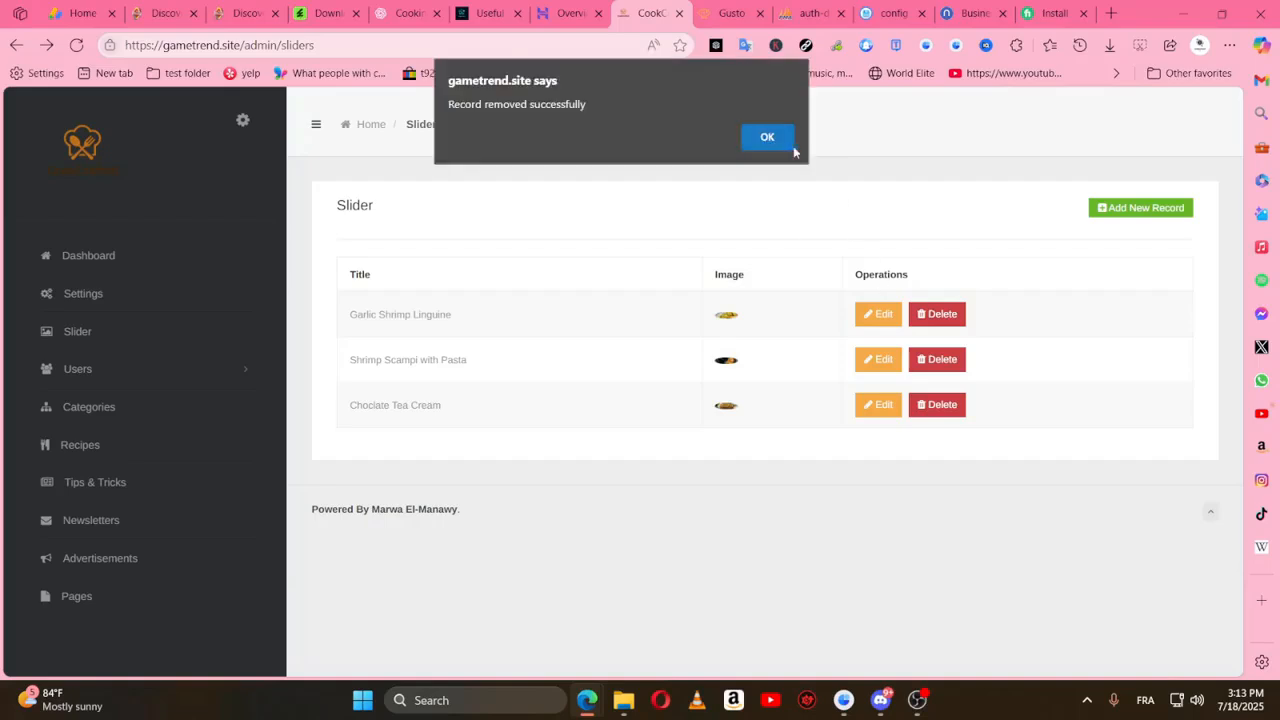
{"action": "left_click", "coordinate": [766, 137]}
{"action": "left_click", "coordinate": [937, 314]}
{"action": "left_click", "coordinate": [702, 137]}
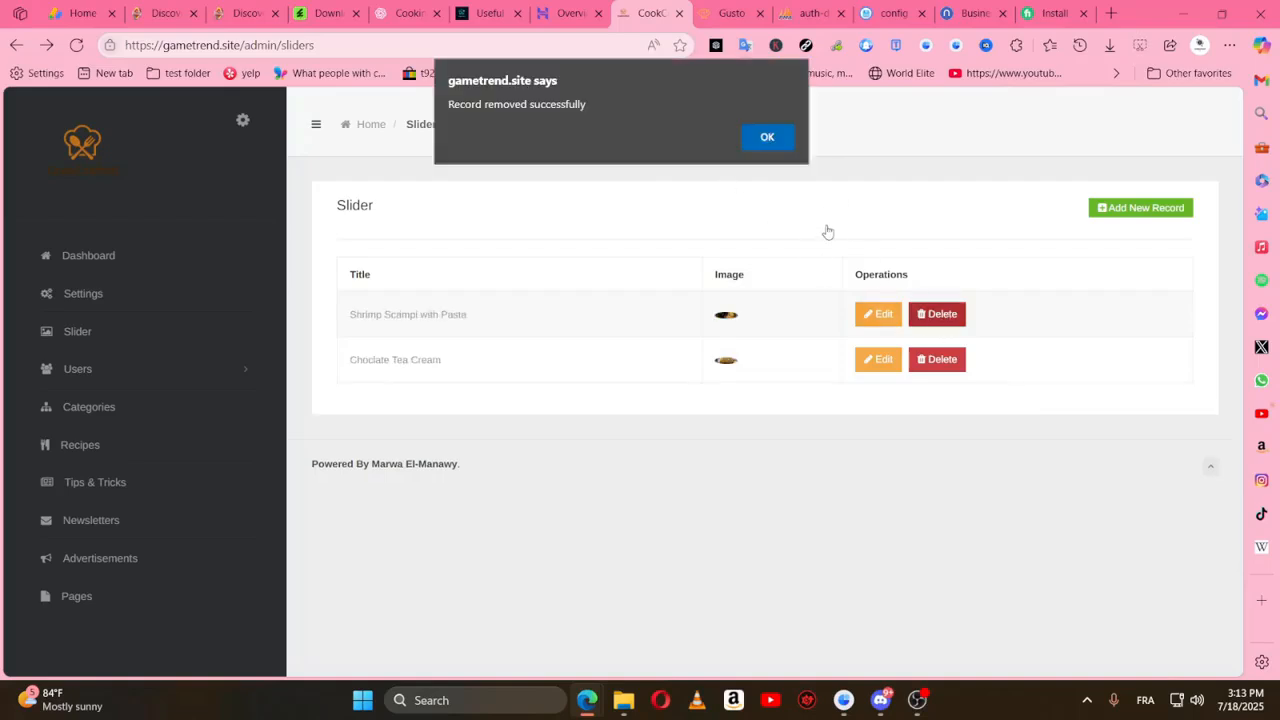
{"action": "left_click", "coordinate": [766, 137]}
{"action": "left_click", "coordinate": [921, 313]}
{"action": "left_click", "coordinate": [702, 137]}
{"action": "left_click", "coordinate": [766, 137]}
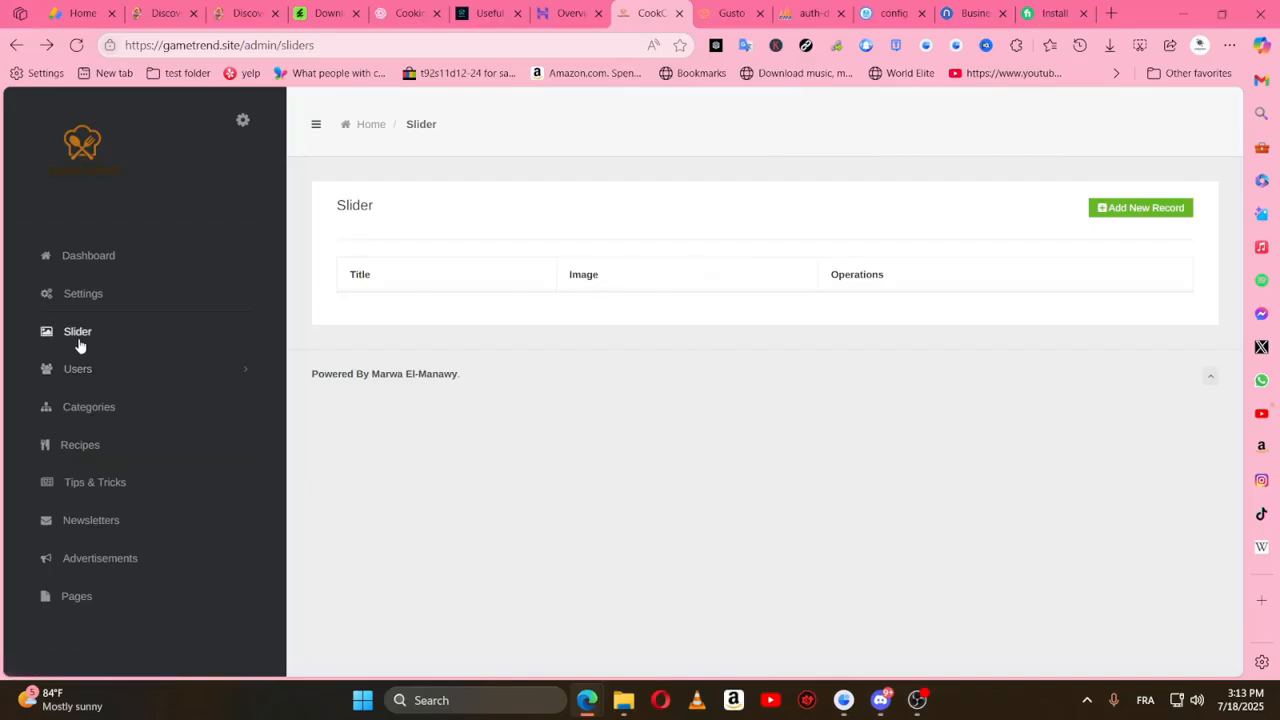
Delete the two demo admin accounts created in 2018 and open the list of normal users
{"action": "left_click", "coordinate": [83, 369]}
{"action": "left_click", "coordinate": [115, 406]}
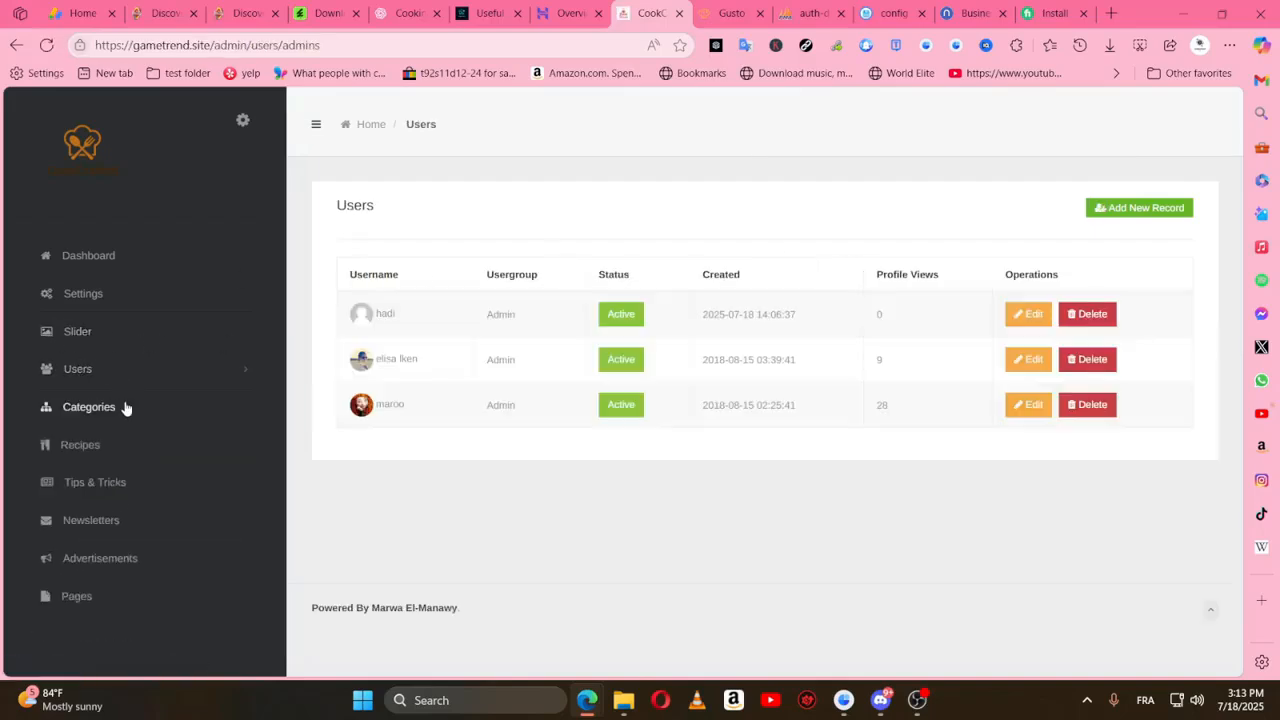
{"action": "left_click", "coordinate": [1090, 362]}
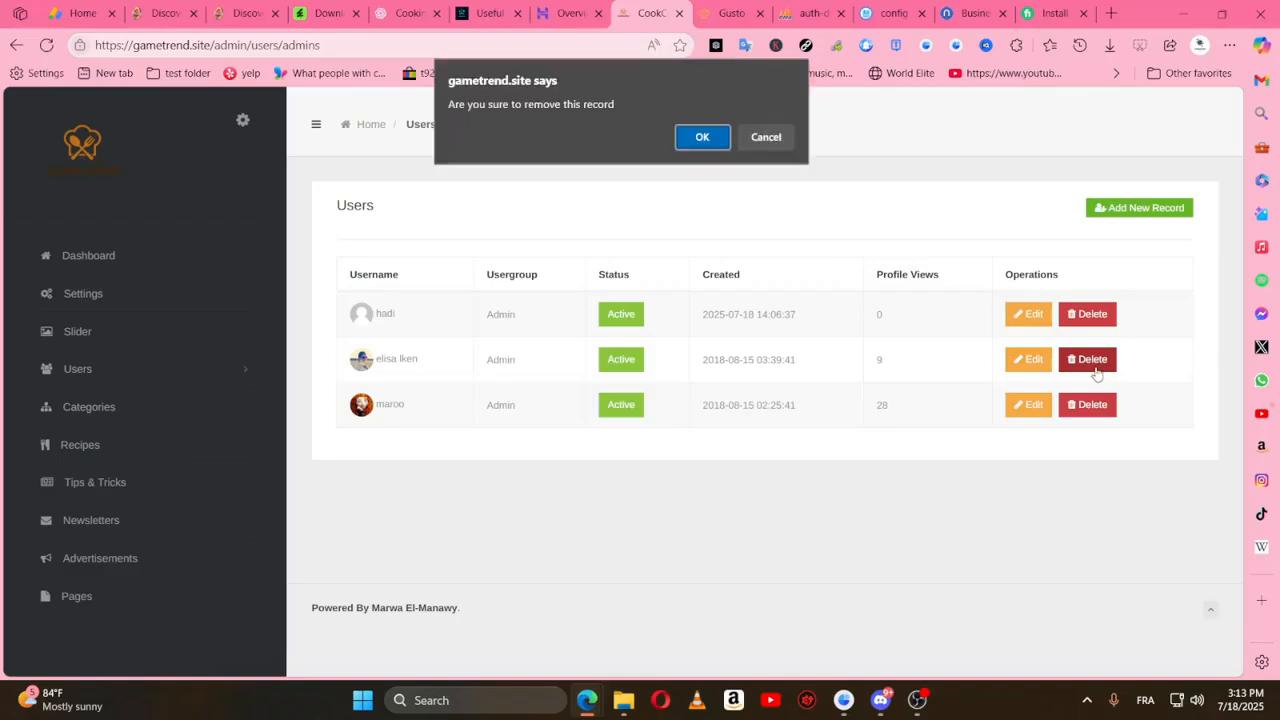
{"action": "left_click", "coordinate": [704, 140]}
{"action": "left_click", "coordinate": [766, 138]}
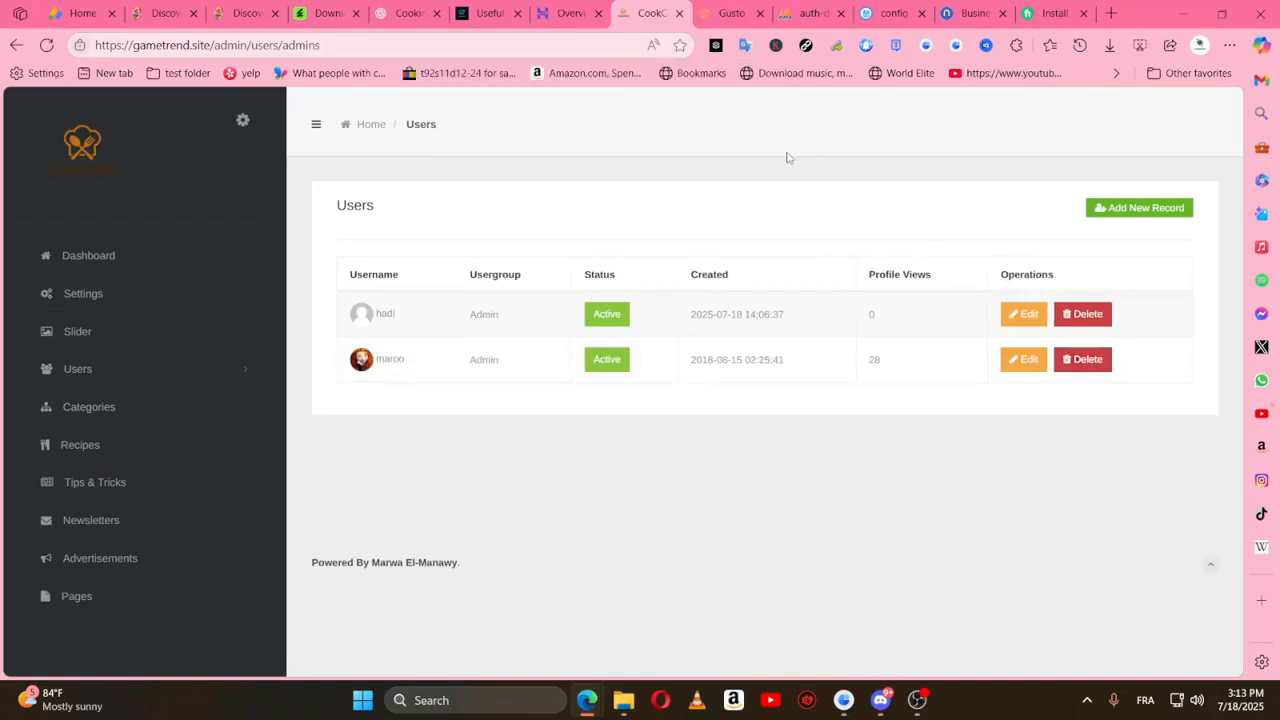
{"action": "left_click", "coordinate": [779, 140]}
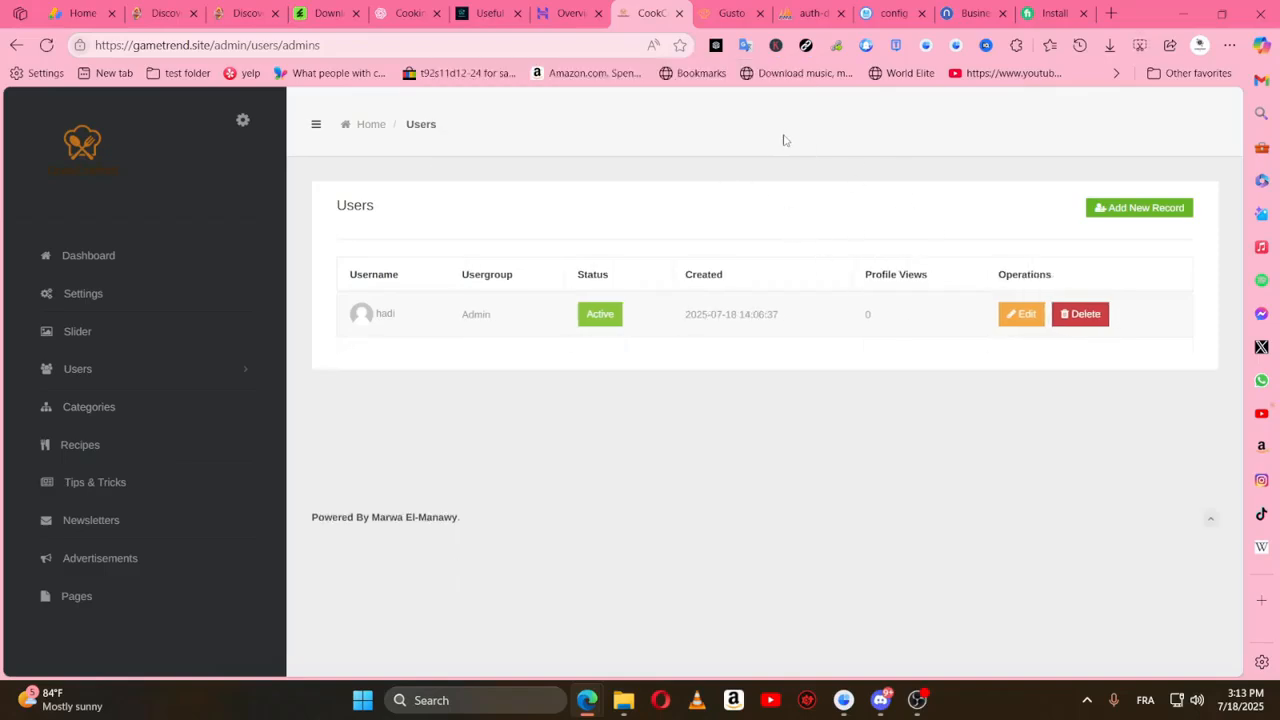
{"action": "left_click", "coordinate": [188, 369]}
{"action": "left_click", "coordinate": [138, 446]}
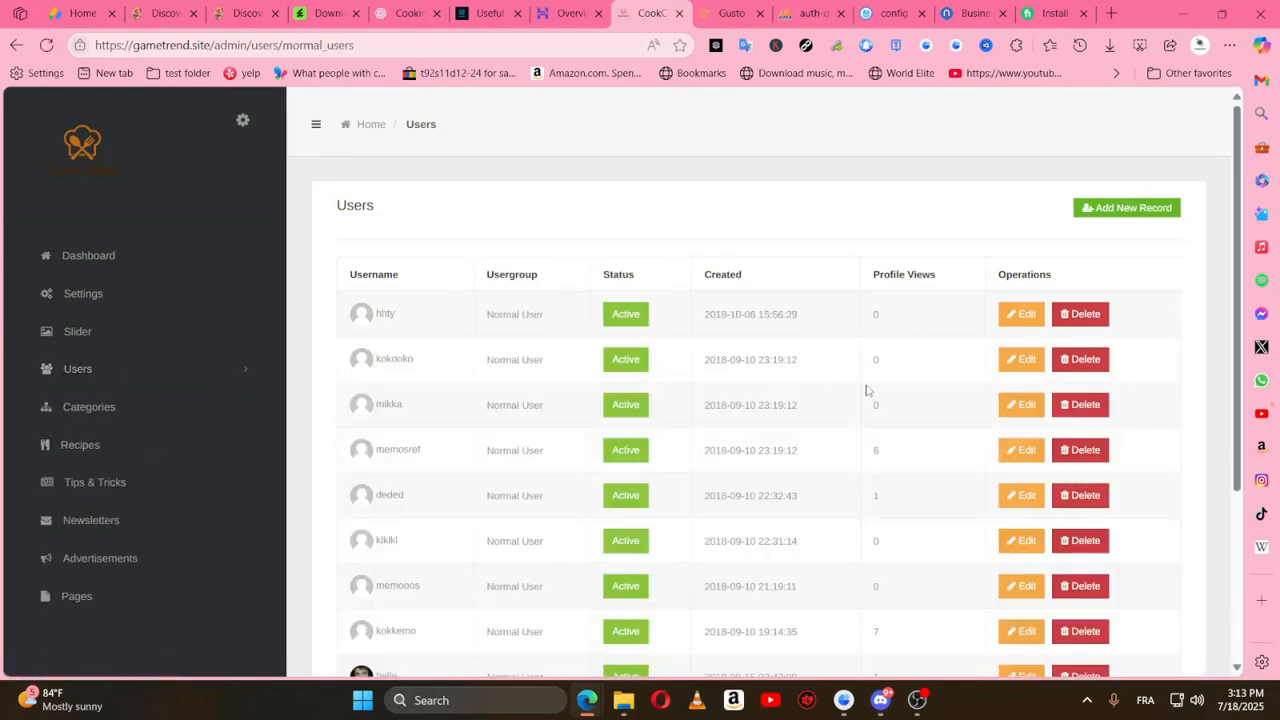
Replace the Beef category's meta description with the Beef Recipes paragraph copied from ChatGPT and save the category
{"action": "left_click", "coordinate": [75, 407]}
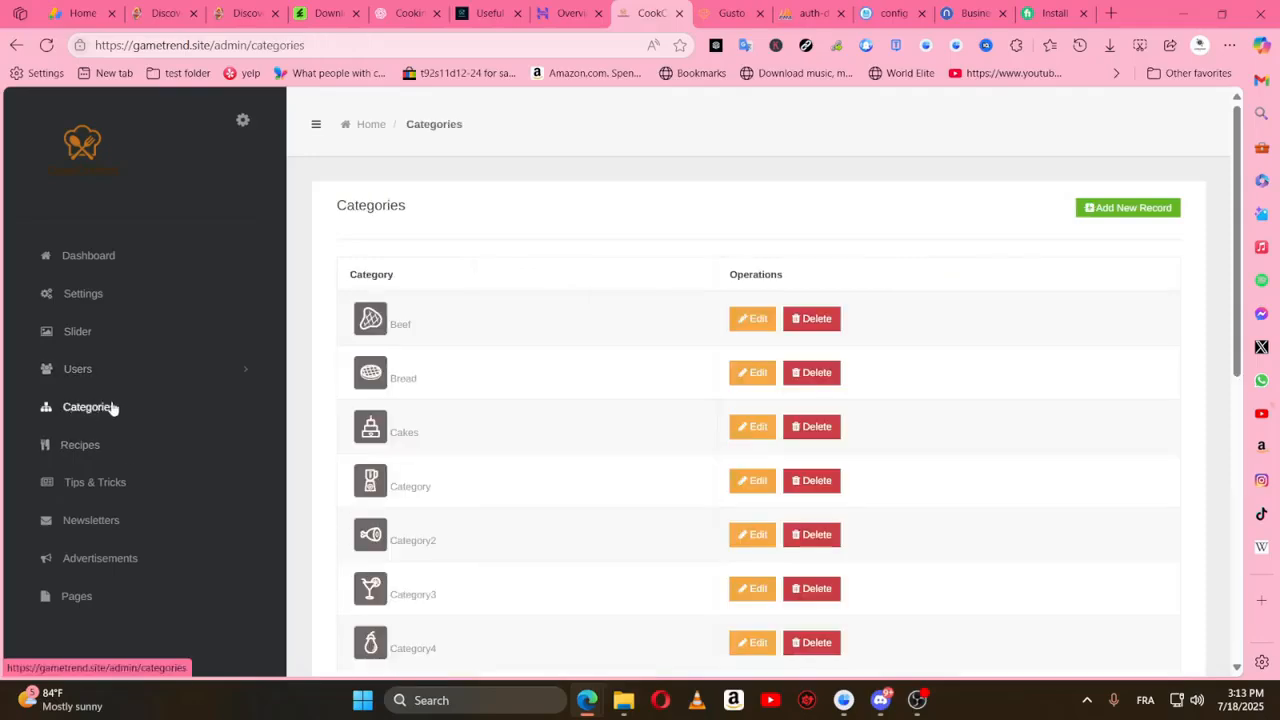
{"action": "left_click", "coordinate": [752, 322]}
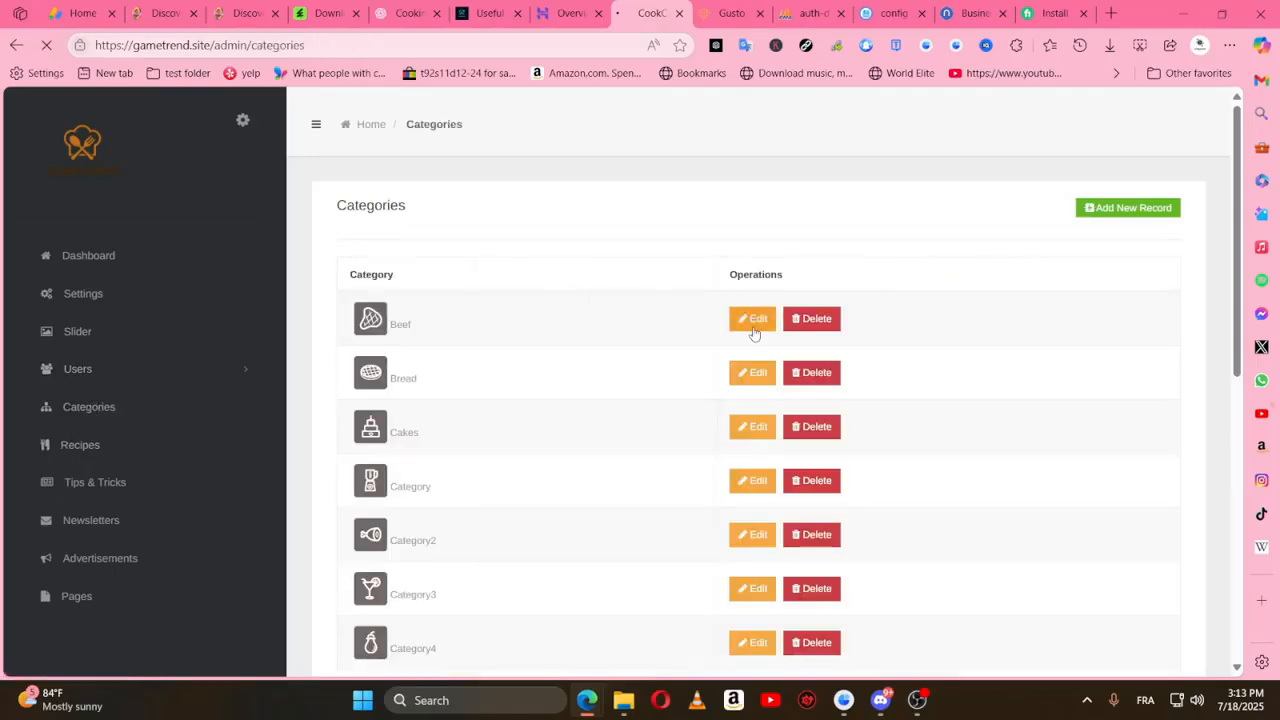
{"action": "scroll", "coordinate": [422, 308], "scroll_direction": "down", "scroll_amount": 3}
{"action": "scroll", "coordinate": [488, 356], "scroll_direction": "down", "scroll_amount": 1}
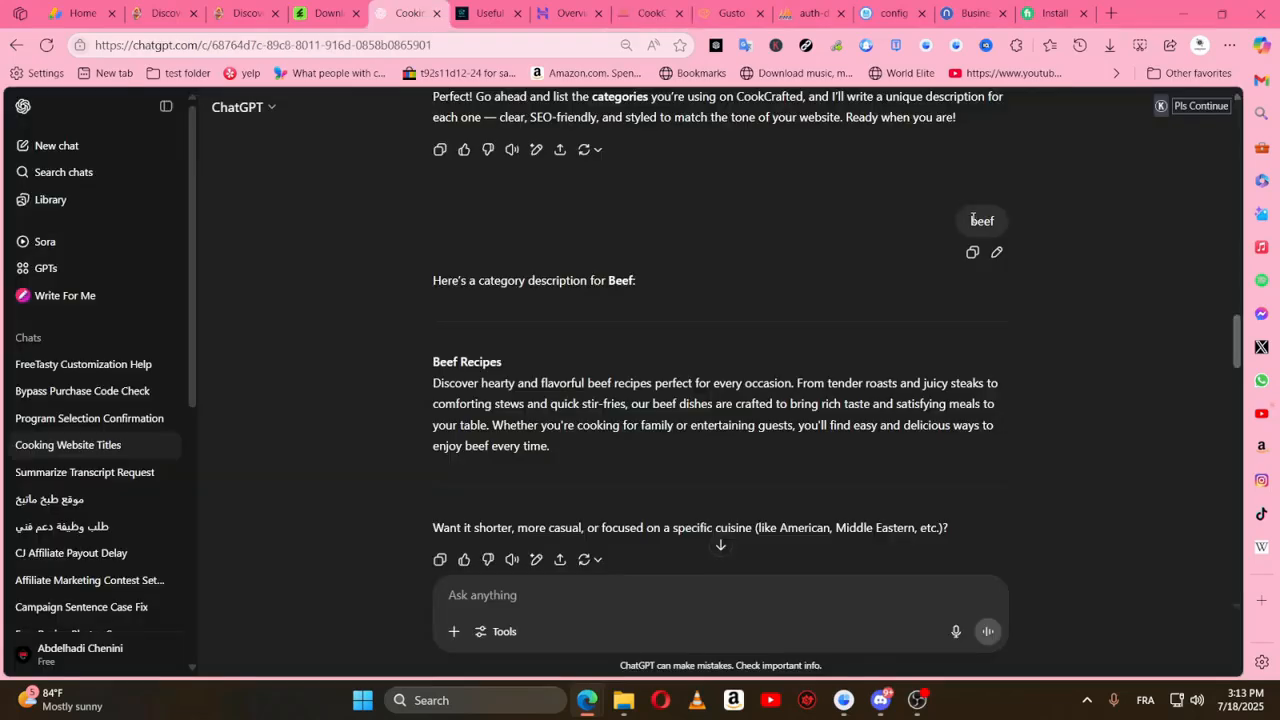
{"action": "triple_click", "coordinate": [456, 420]}
{"action": "key", "text": "ctrl+c"}
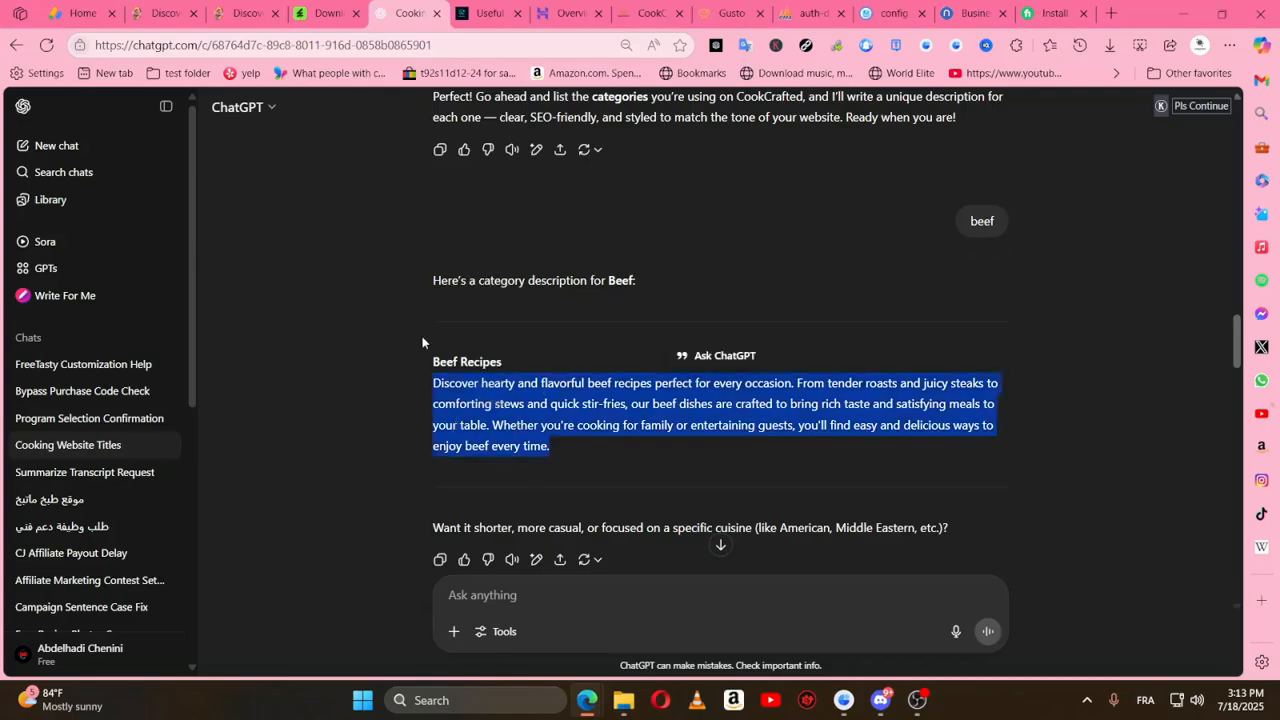
{"action": "left_click", "coordinate": [650, 13]}
{"action": "left_click", "coordinate": [571, 497]}
{"action": "key", "text": "ctrl+a"}
{"action": "key", "text": "ctrl+v"}
{"action": "scroll", "coordinate": [371, 428], "scroll_direction": "down", "scroll_amount": 1}
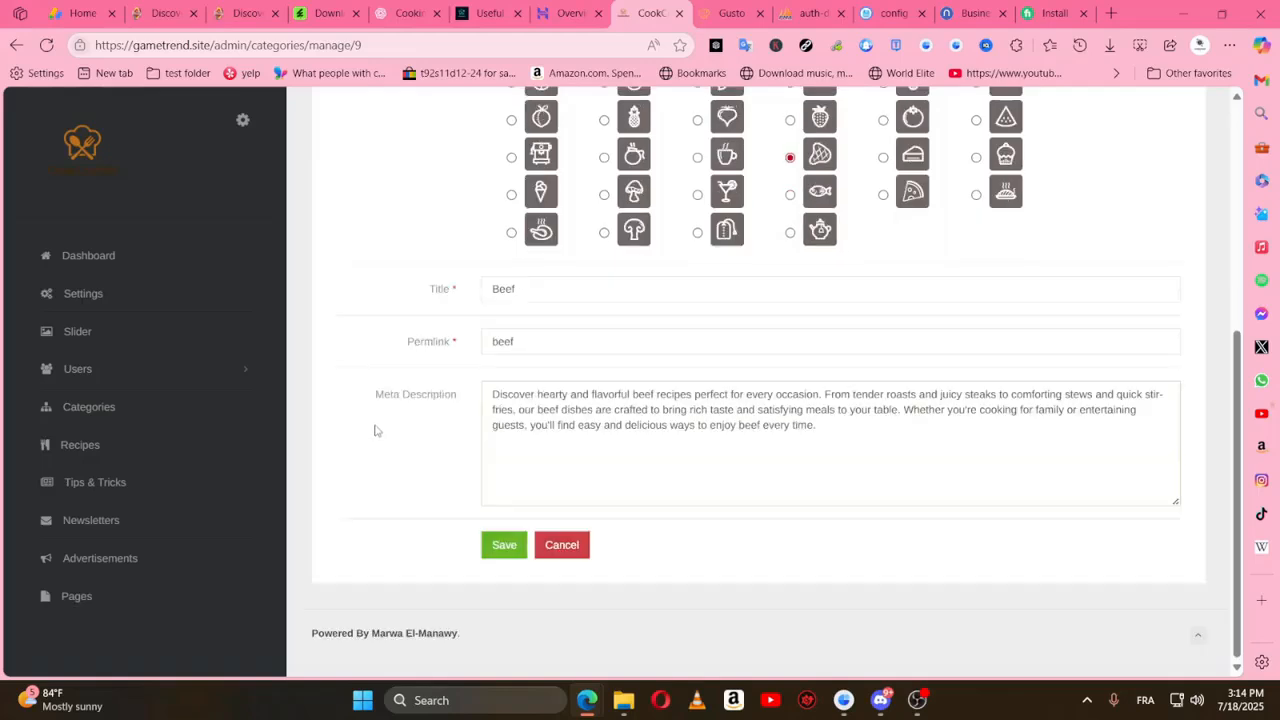
{"action": "left_click", "coordinate": [505, 544]}
Start a new recipe record and set its category to Beef
{"action": "scroll", "coordinate": [463, 196], "scroll_direction": "down", "scroll_amount": 2}
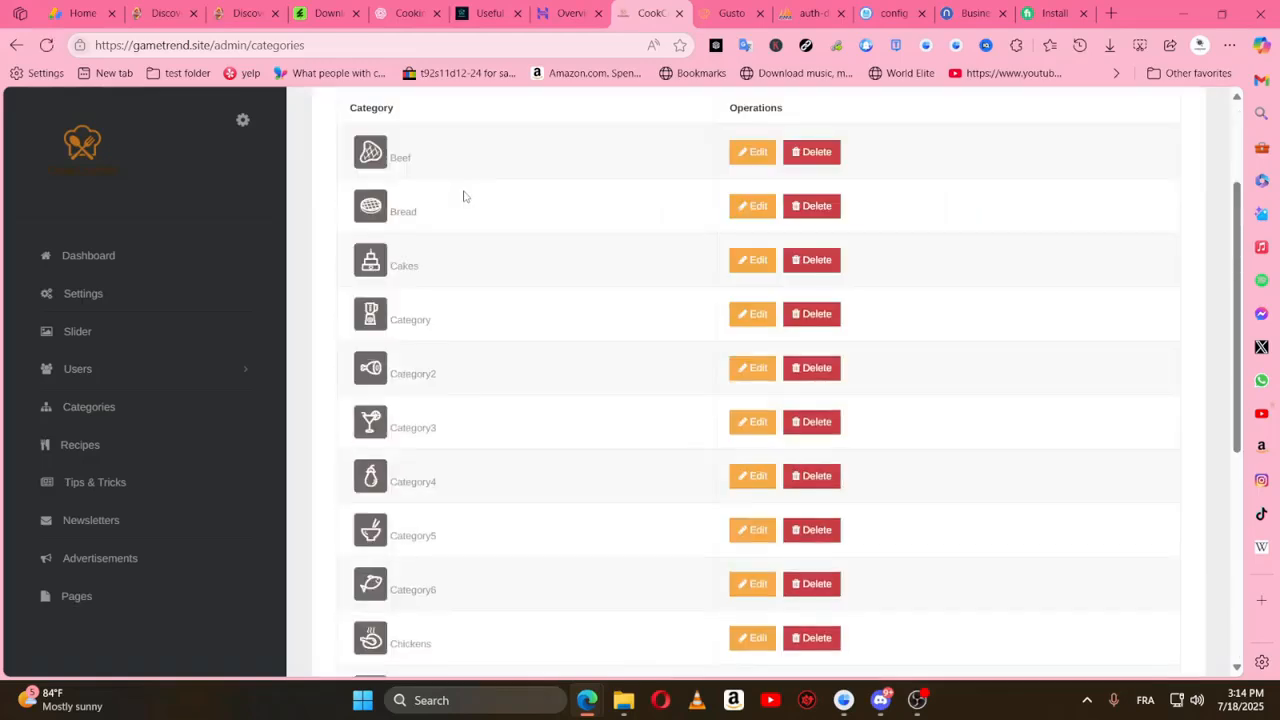
{"action": "scroll", "coordinate": [690, 411], "scroll_direction": "down", "scroll_amount": 3}
{"action": "left_click", "coordinate": [95, 482]}
{"action": "left_click", "coordinate": [107, 440]}
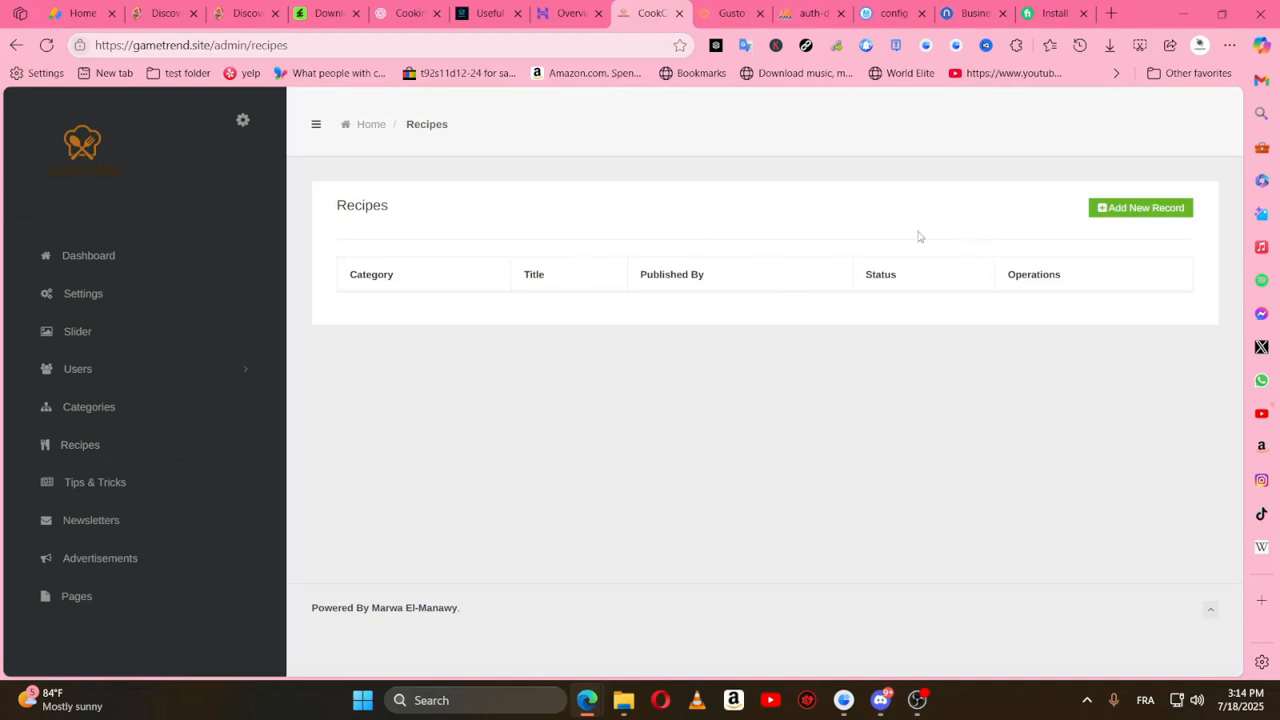
{"action": "left_click", "coordinate": [1133, 210]}
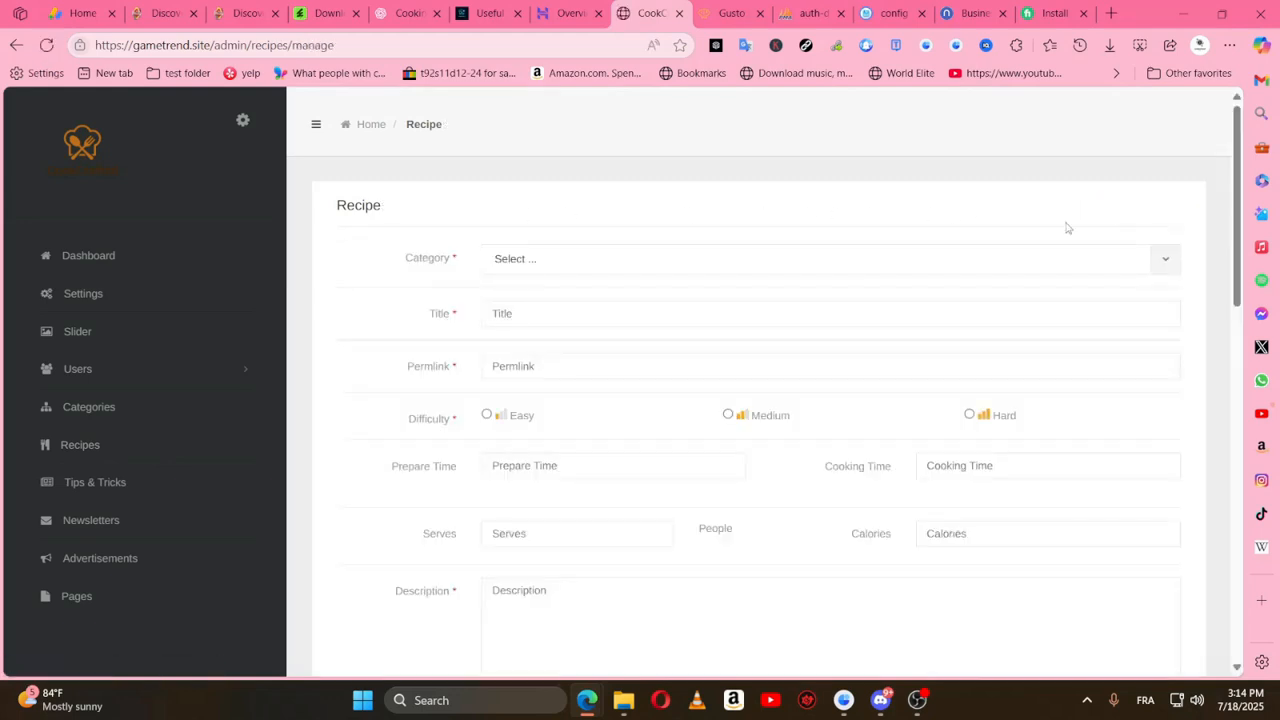
{"action": "left_click", "coordinate": [528, 262]}
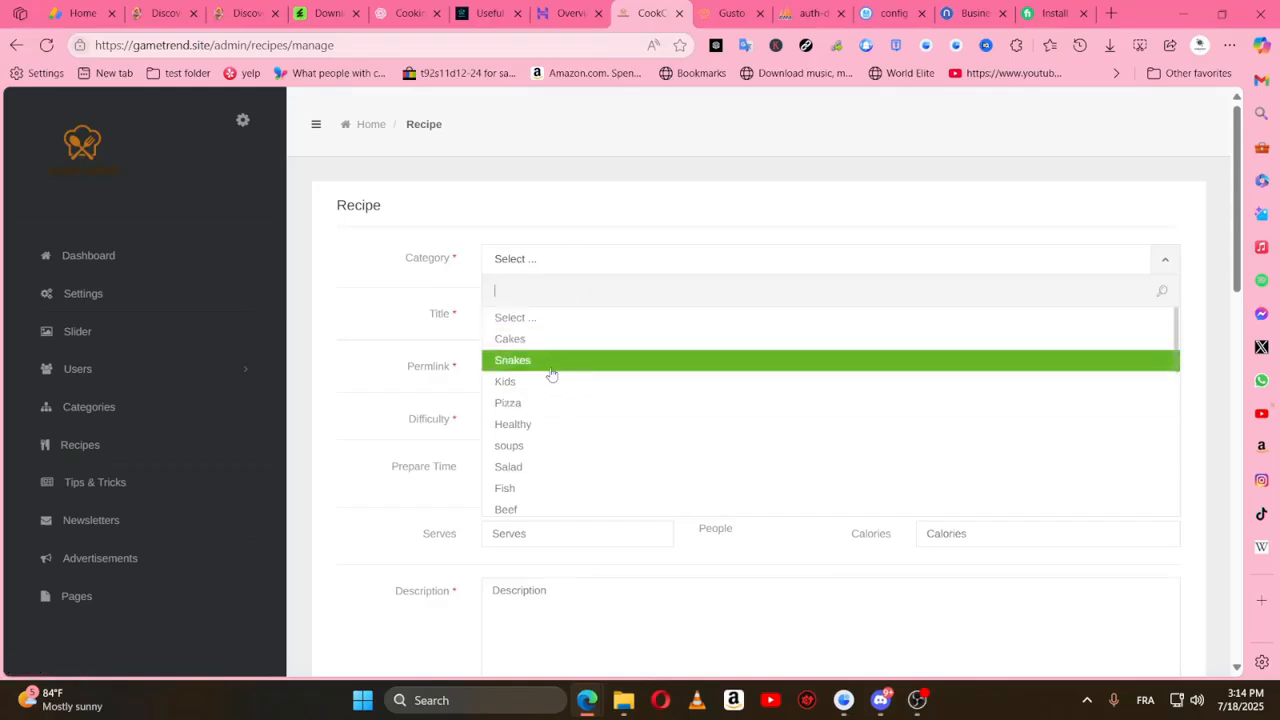
{"action": "left_click", "coordinate": [540, 509]}
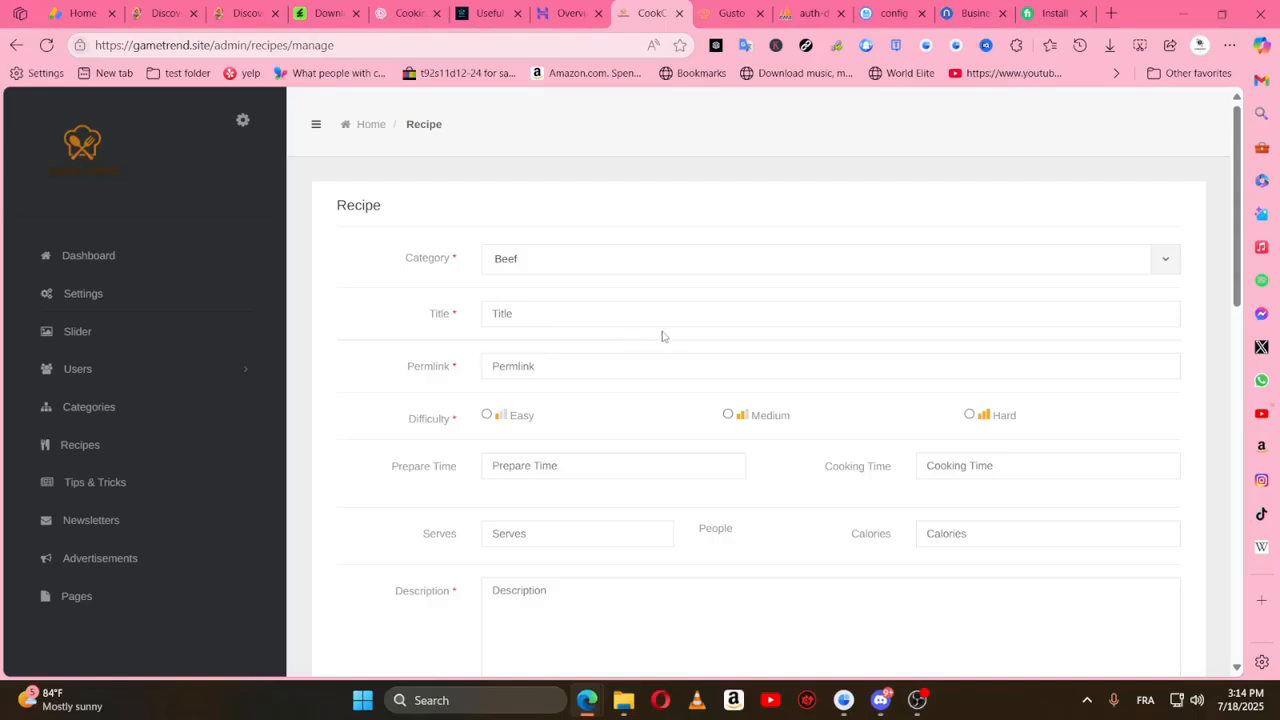
Review the new recipe form's fields, from title, difficulty and times through directions and ingredients to status and images
{"action": "scroll", "coordinate": [650, 336], "scroll_direction": "down", "scroll_amount": 3}
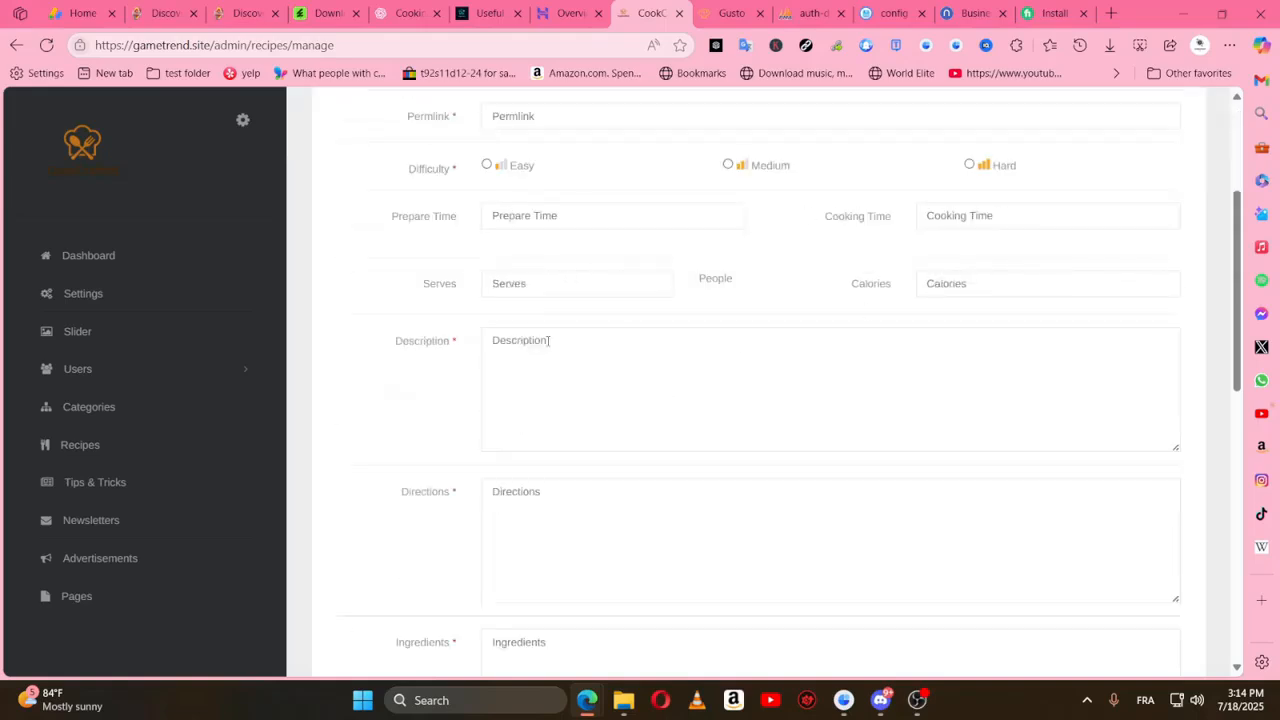
{"action": "scroll", "coordinate": [651, 351], "scroll_direction": "down", "scroll_amount": 2}
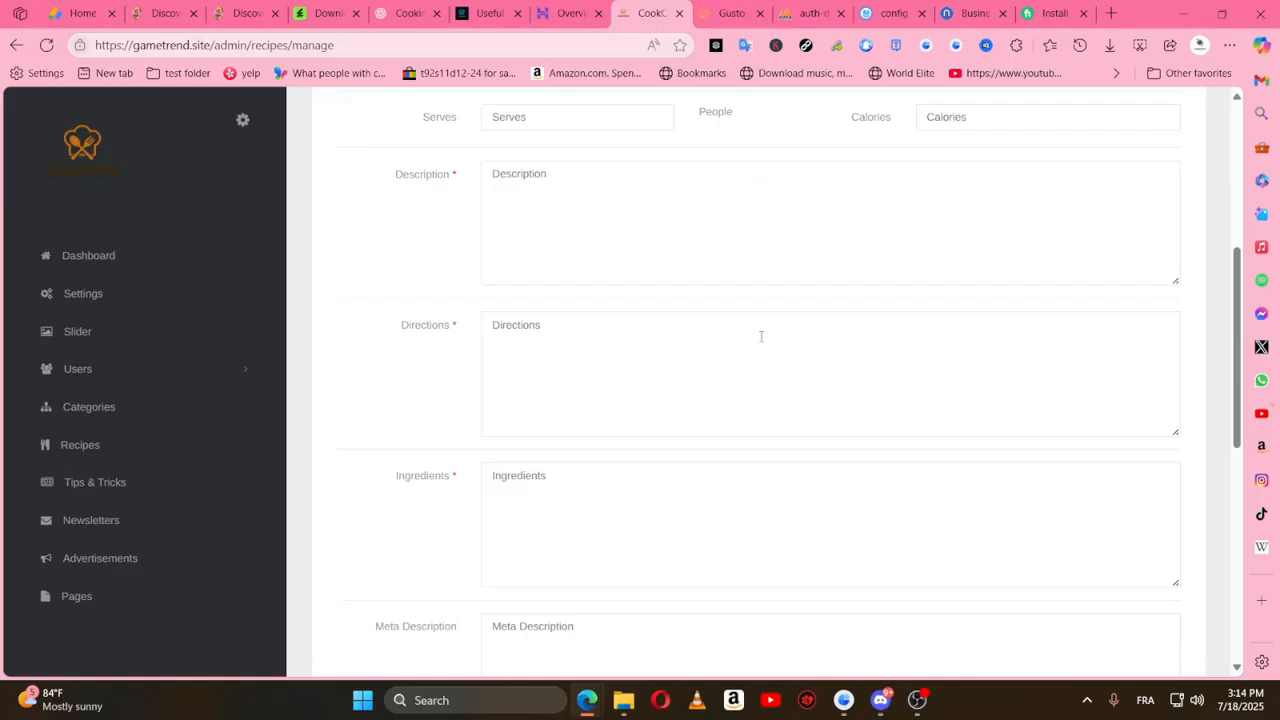
{"action": "scroll", "coordinate": [630, 368], "scroll_direction": "down", "scroll_amount": 3}
{"action": "scroll", "coordinate": [817, 384], "scroll_direction": "down", "scroll_amount": 3}
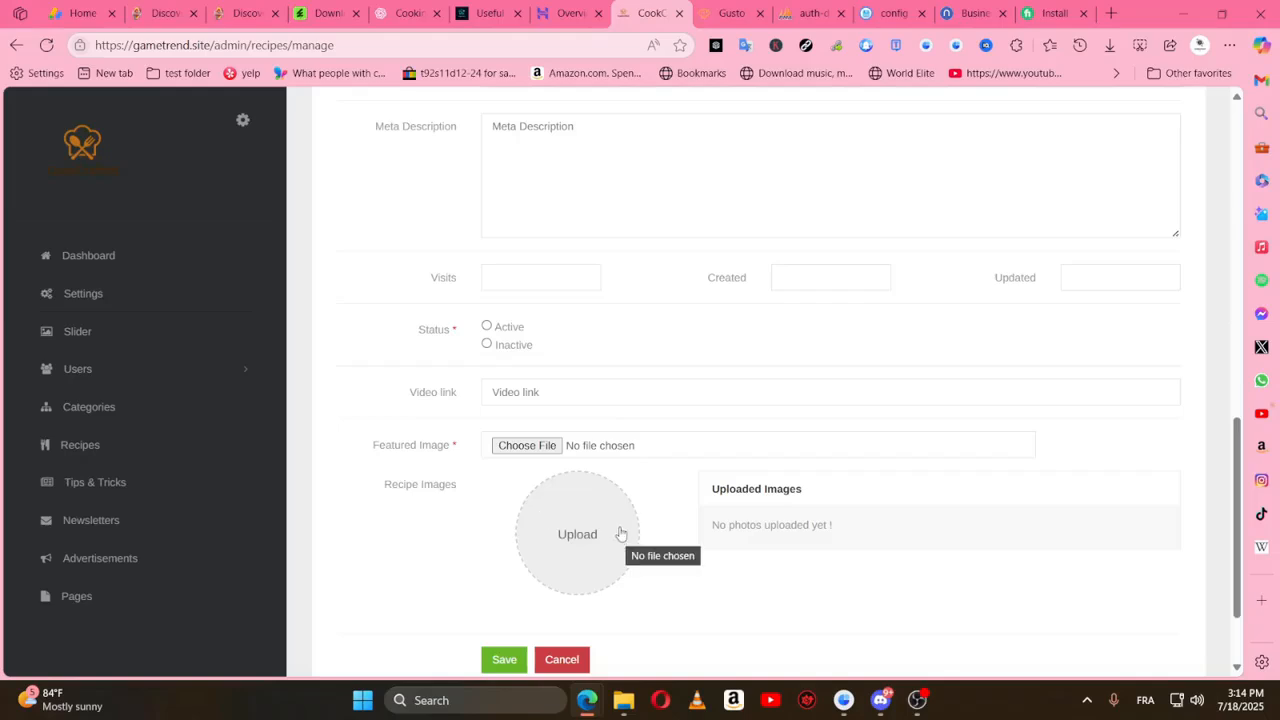
{"action": "scroll", "coordinate": [610, 390], "scroll_direction": "up", "scroll_amount": 20}
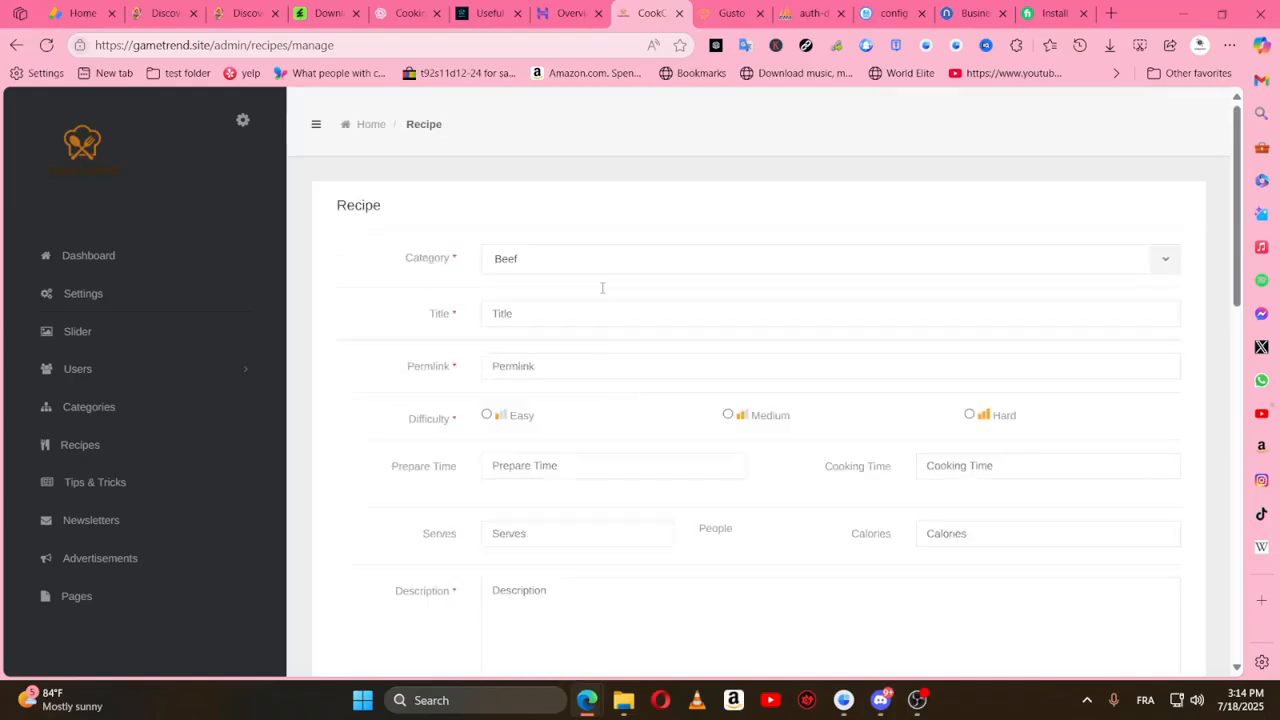
{"action": "scroll", "coordinate": [577, 366], "scroll_direction": "down", "scroll_amount": 2}
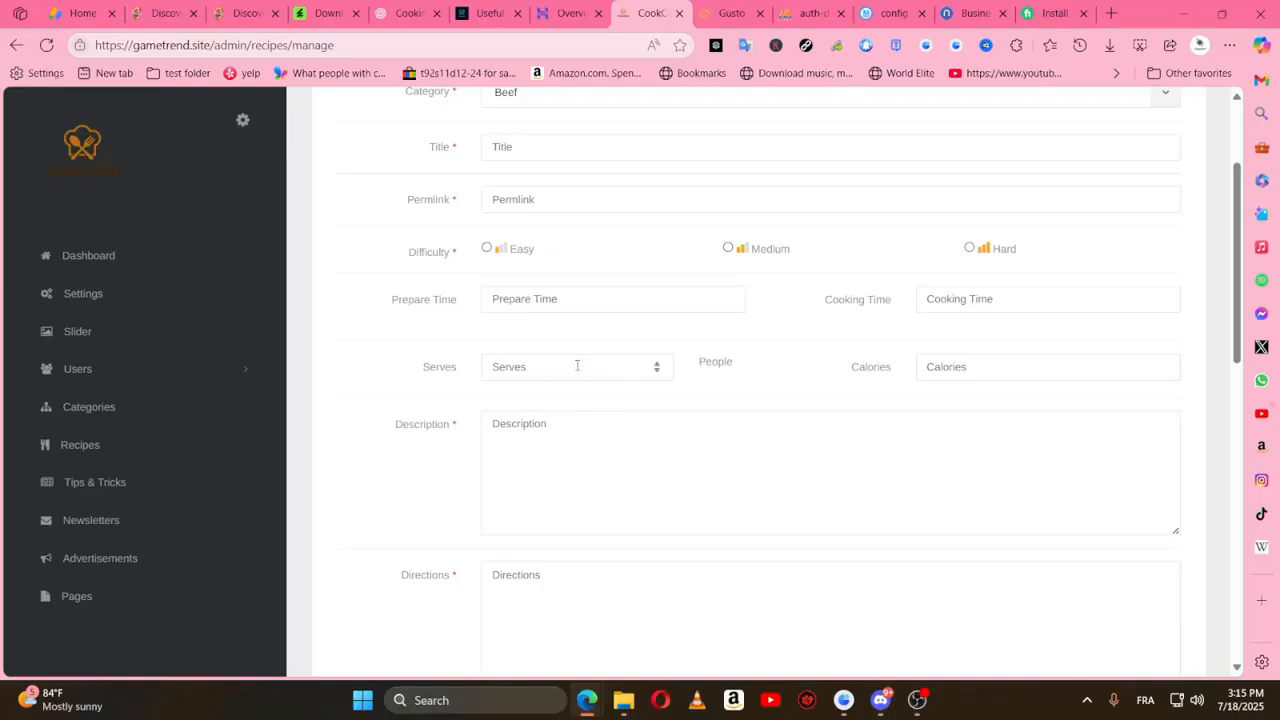
{"action": "scroll", "coordinate": [402, 348], "scroll_direction": "up", "scroll_amount": 1}
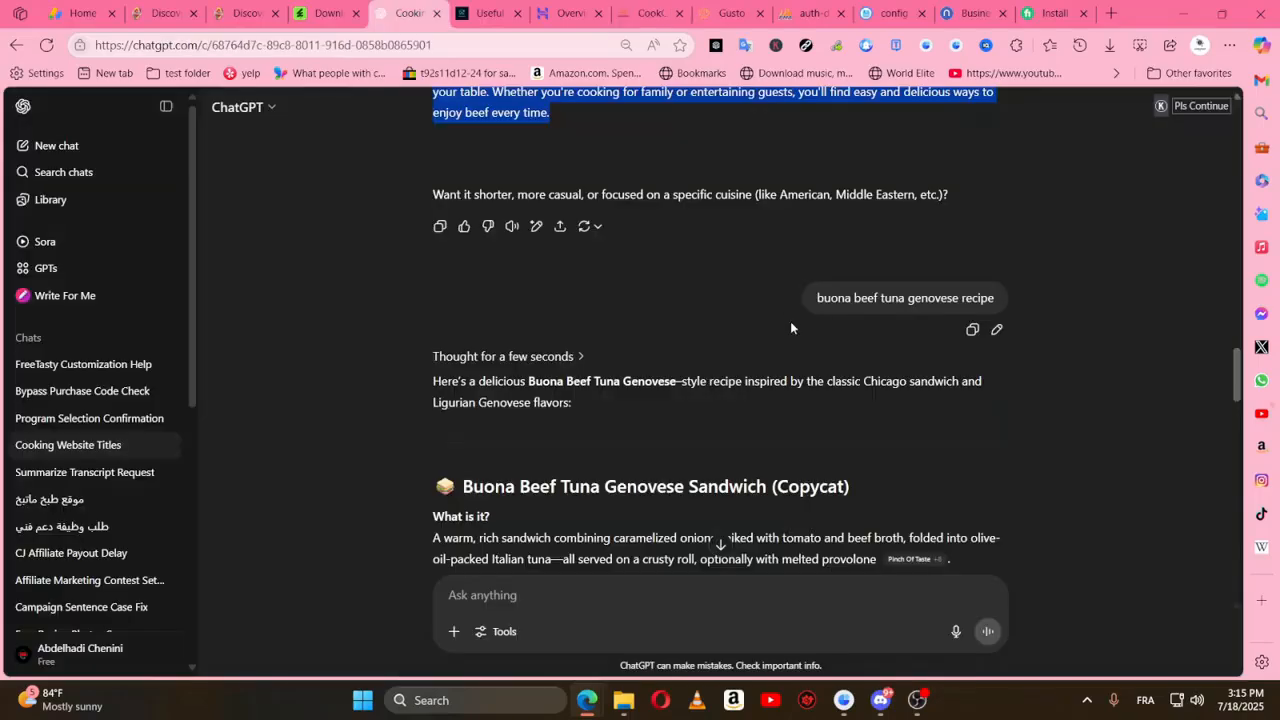
Copy the title "Buona Beef Tuna Genovese Sandwich" from the ChatGPT recipe into the new recipe's Title field, letting the permalink fill in
{"action": "scroll", "coordinate": [790, 321], "scroll_direction": "down", "scroll_amount": 2}
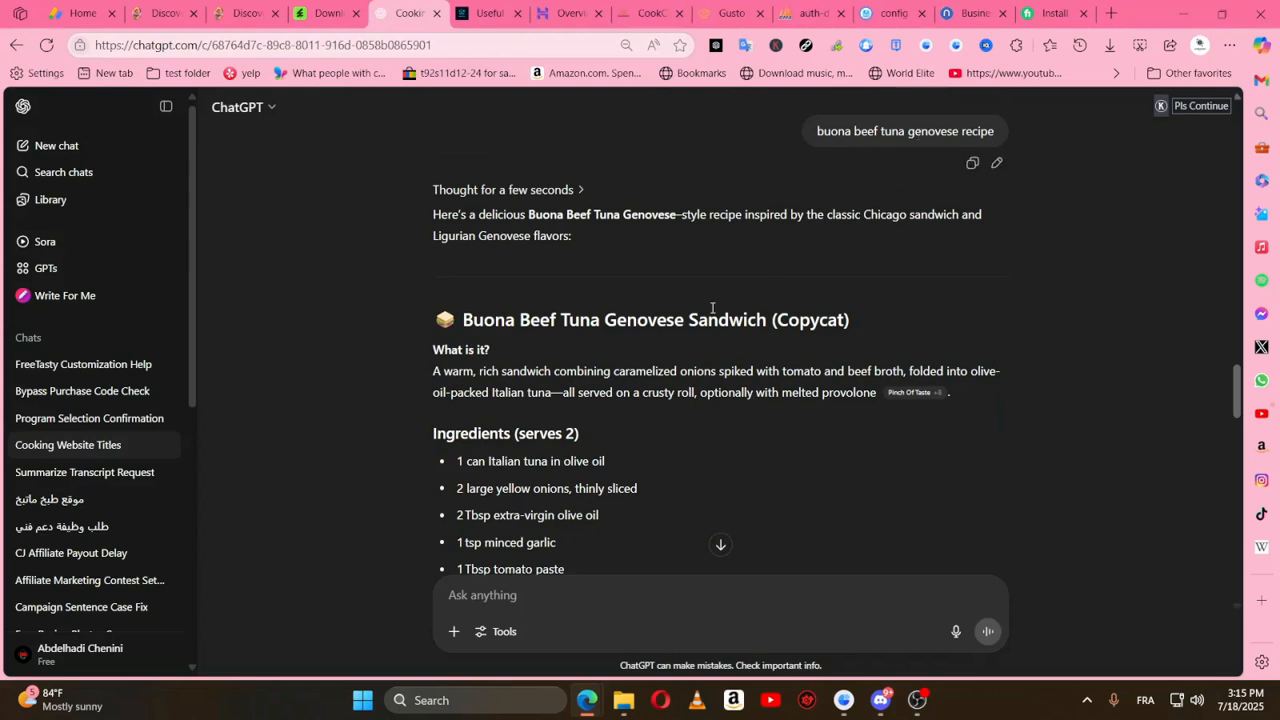
{"action": "left_click_drag", "start_coordinate": [464, 320], "coordinate": [766, 321]}
{"action": "key", "text": "ctrl+c"}
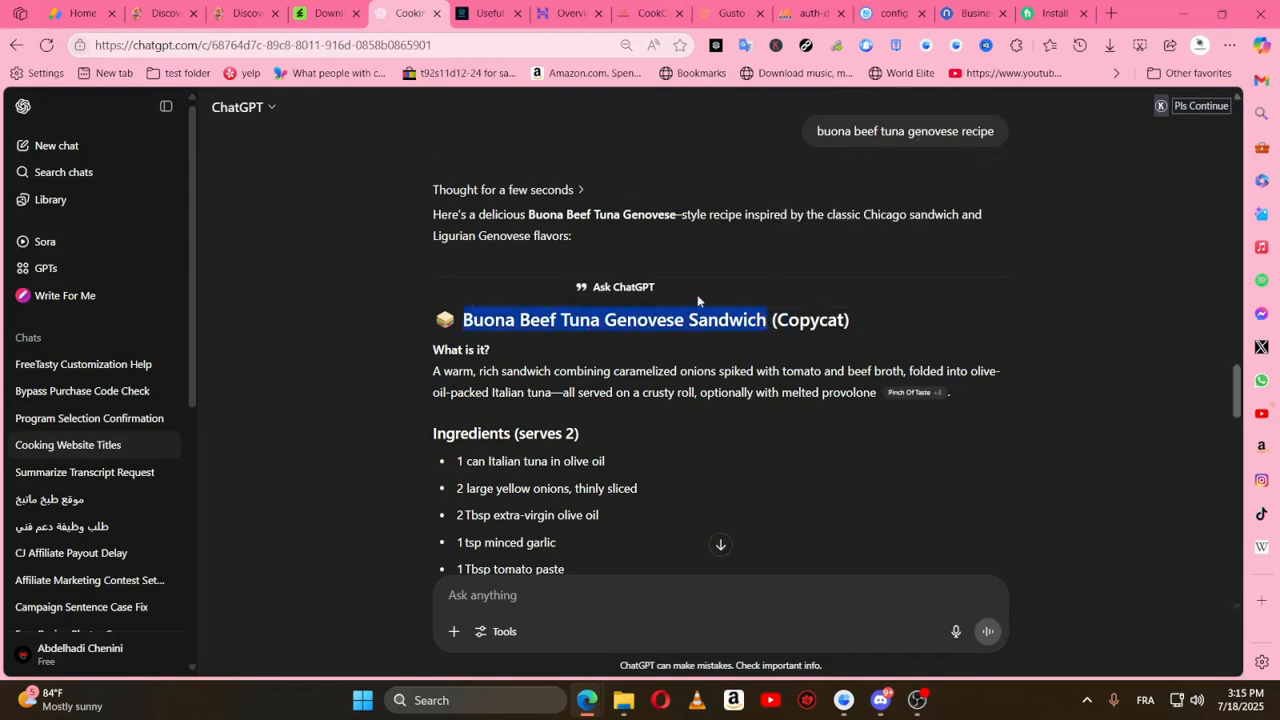
{"action": "left_click", "coordinate": [645, 13]}
{"action": "left_click", "coordinate": [518, 230]}
{"action": "key", "text": "ctrl+v"}
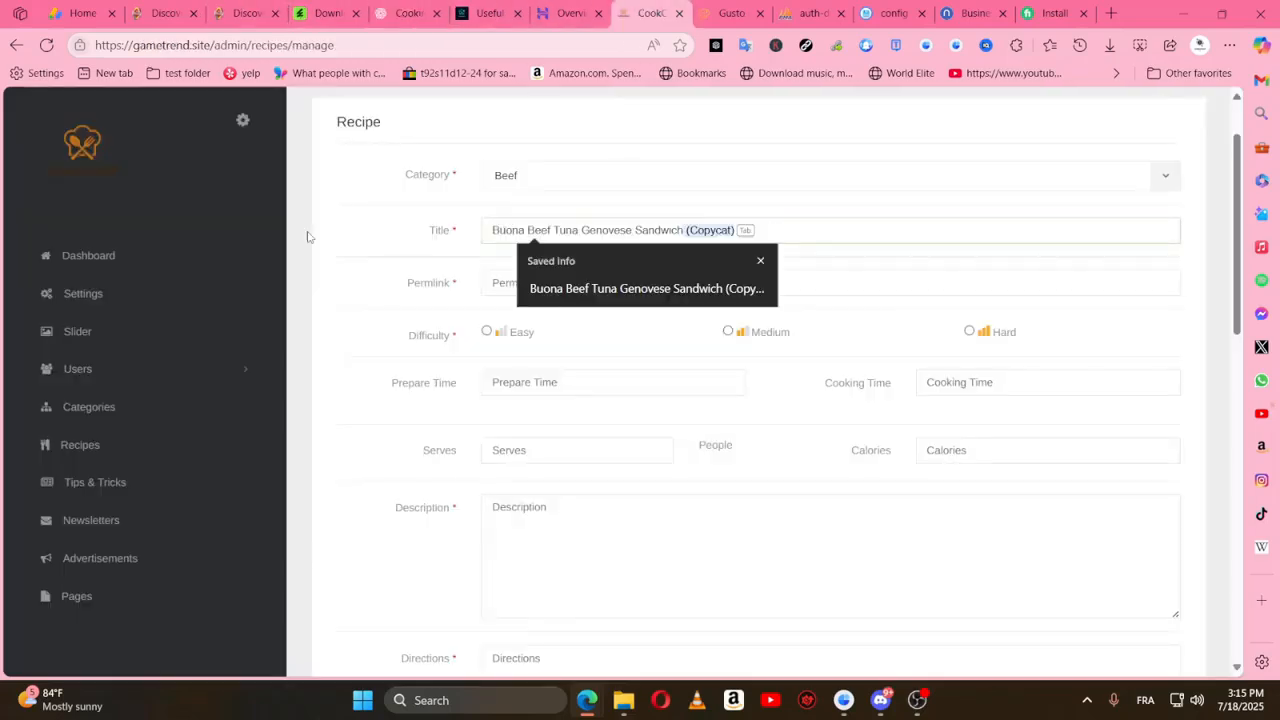
{"action": "left_click", "coordinate": [362, 237]}
Set difficulty to Easy, prepare time to 15 minutes, cooking time to 10 minutes, serves to 2 and calories to 250
{"action": "scroll", "coordinate": [446, 262], "scroll_direction": "down", "scroll_amount": 1}
{"action": "left_click", "coordinate": [486, 247]}
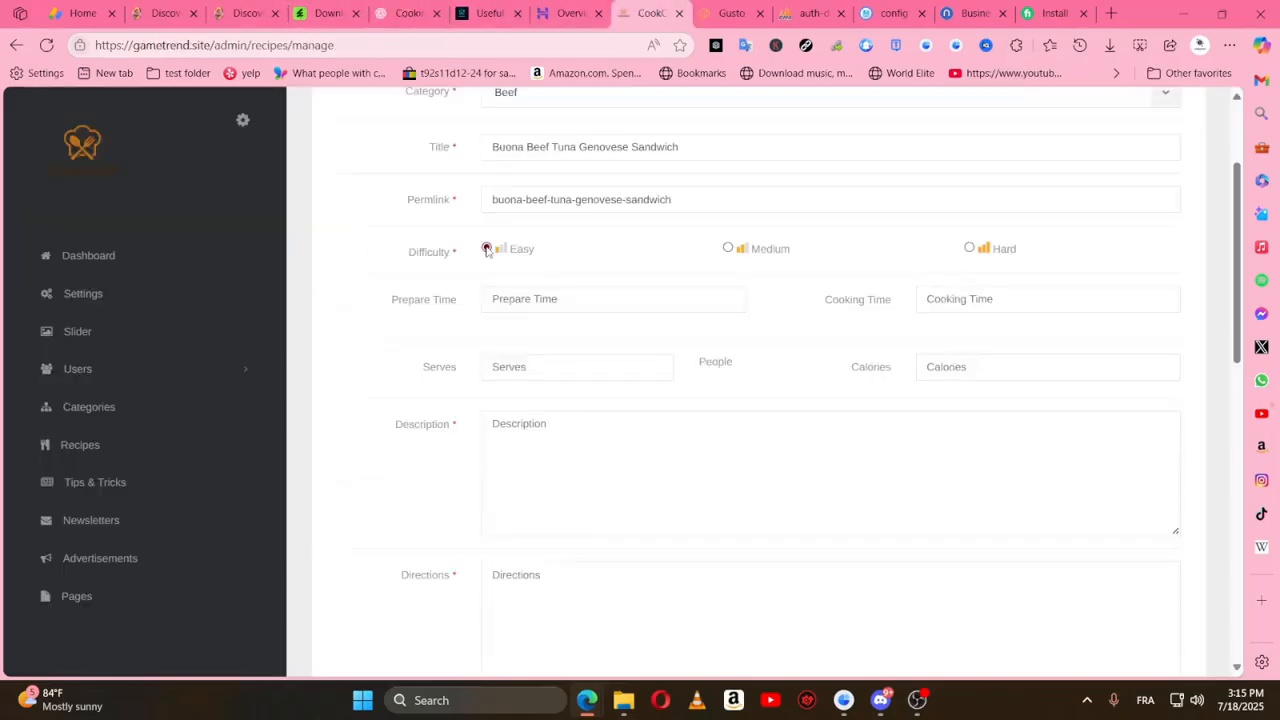
{"action": "left_click", "coordinate": [541, 304]}
{"action": "left_click", "coordinate": [572, 357]}
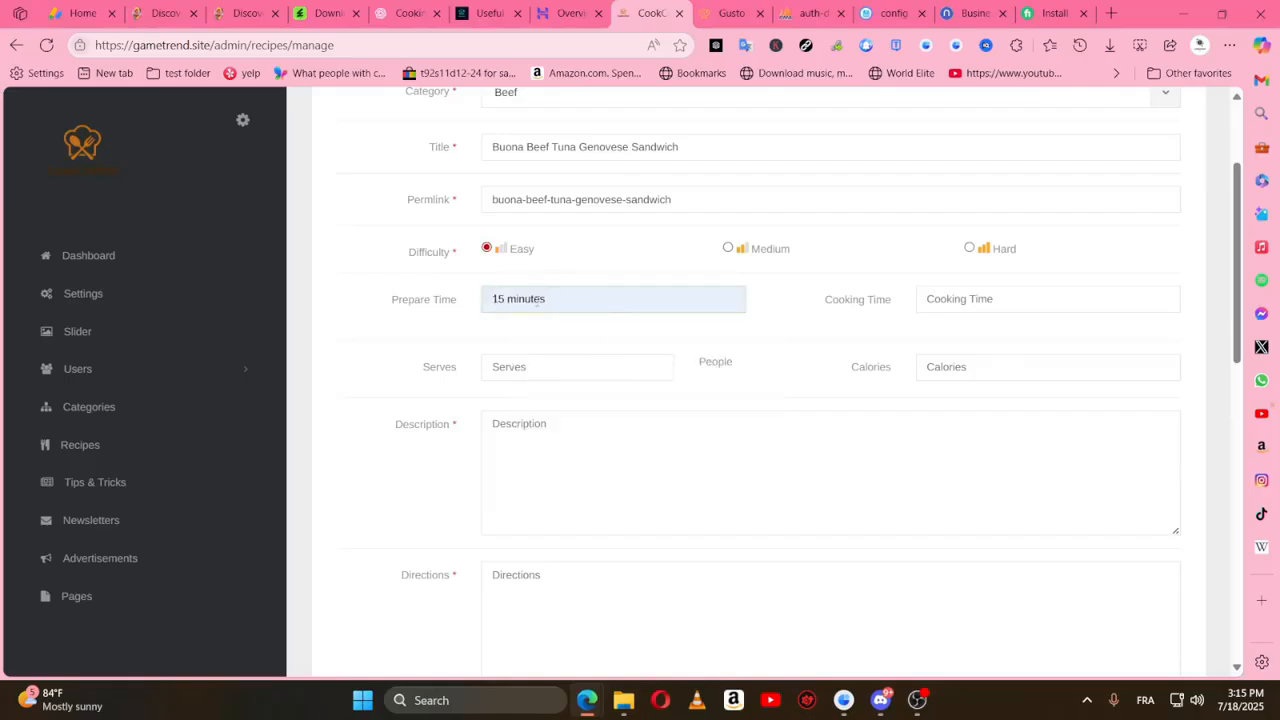
{"action": "left_click", "coordinate": [1002, 304]}
{"action": "left_click", "coordinate": [1018, 390]}
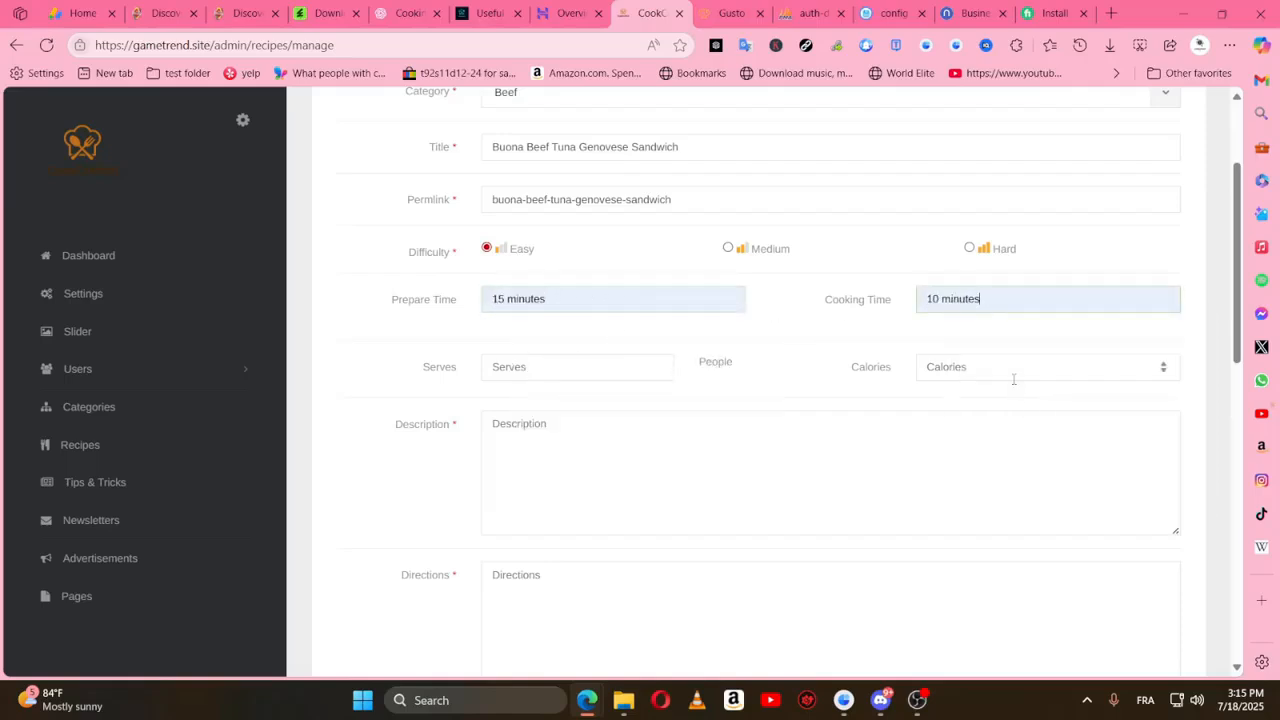
{"action": "type", "text": "2"}
{"action": "scroll", "coordinate": [519, 371], "scroll_direction": "down", "scroll_amount": 1}
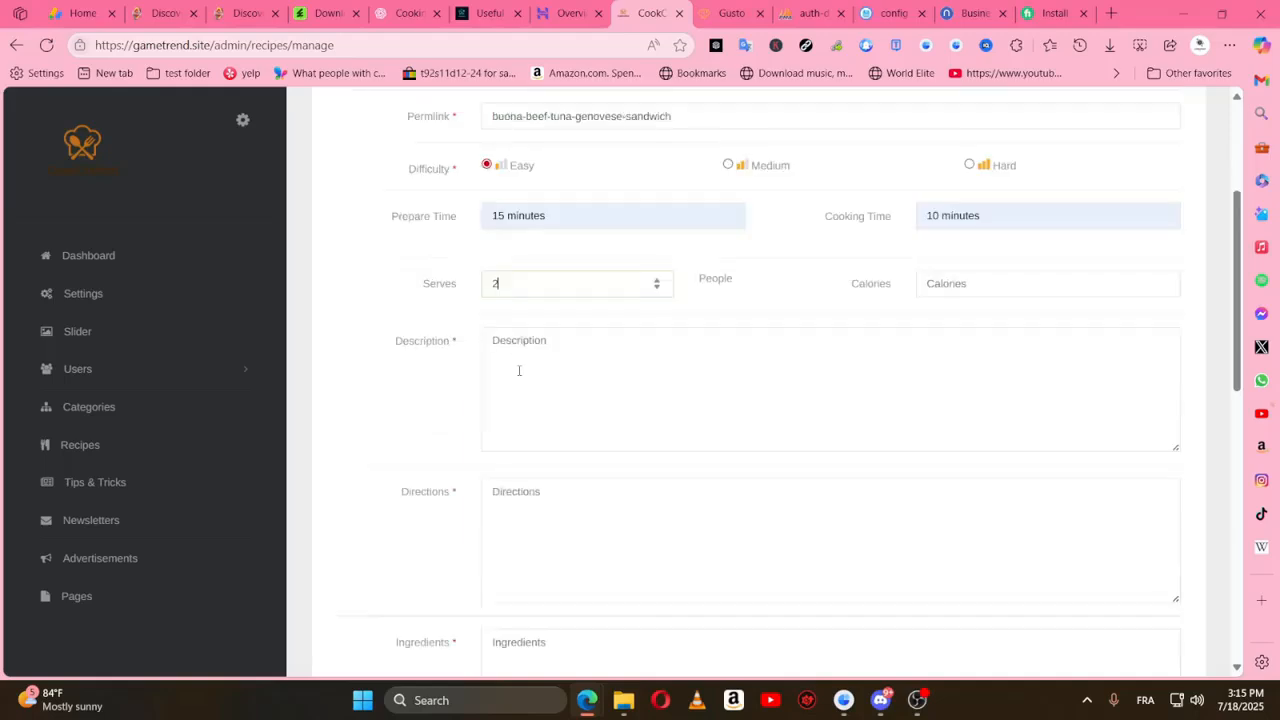
{"action": "left_click", "coordinate": [963, 282]}
{"action": "type", "text": "25"}
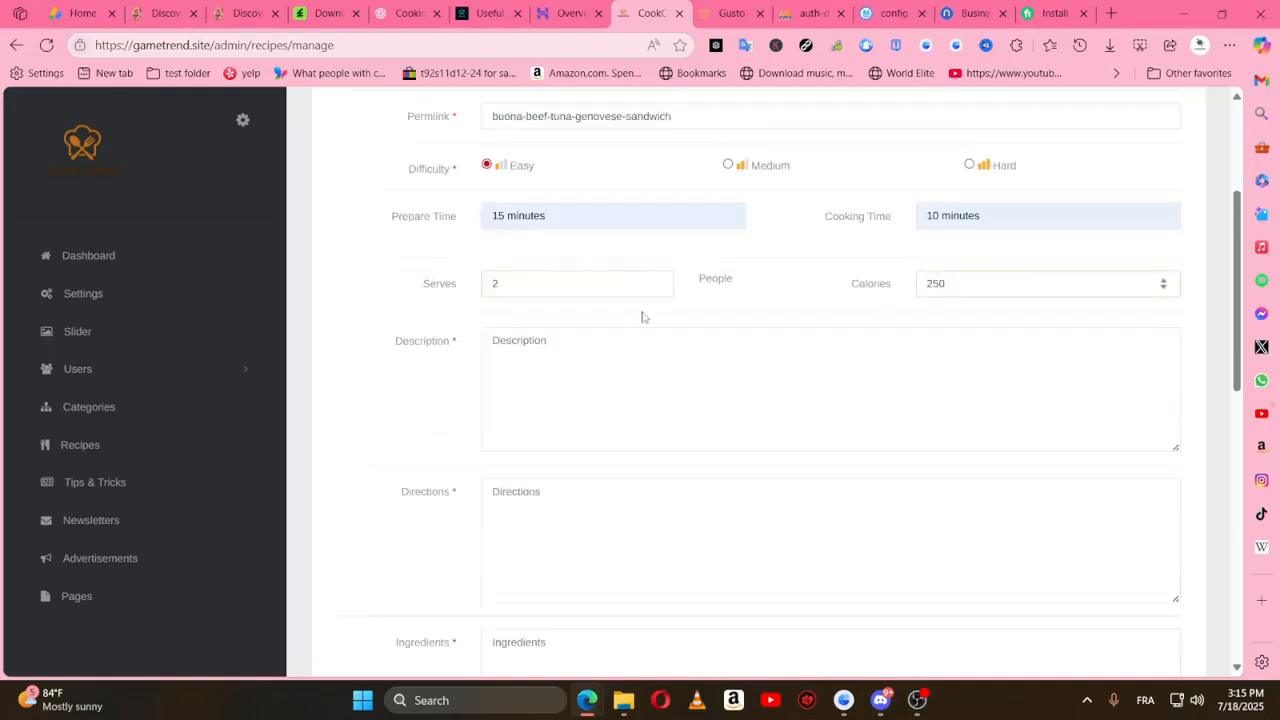
Copy the ingredient lines from Italian tuna through ciabatta rolls from ChatGPT into the recipe's Ingredients, removing the blank lines between them
{"action": "left_click", "coordinate": [405, 13]}
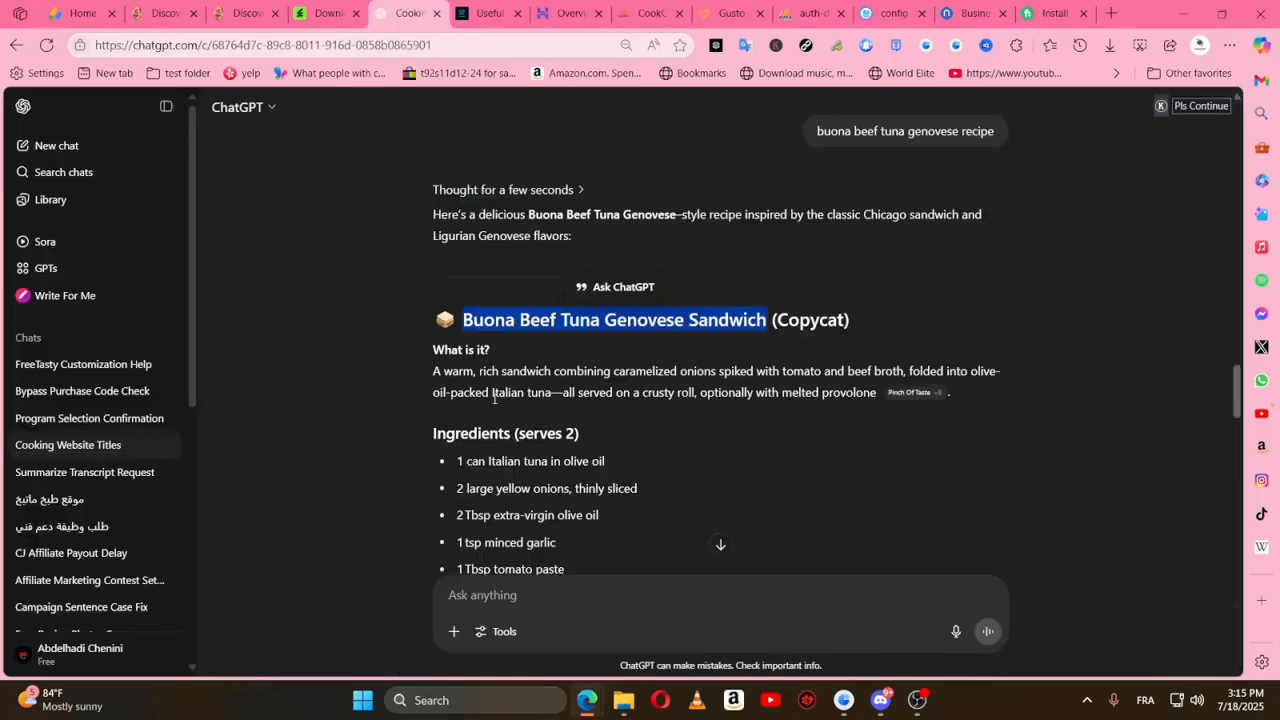
{"action": "scroll", "coordinate": [494, 399], "scroll_direction": "down", "scroll_amount": 1}
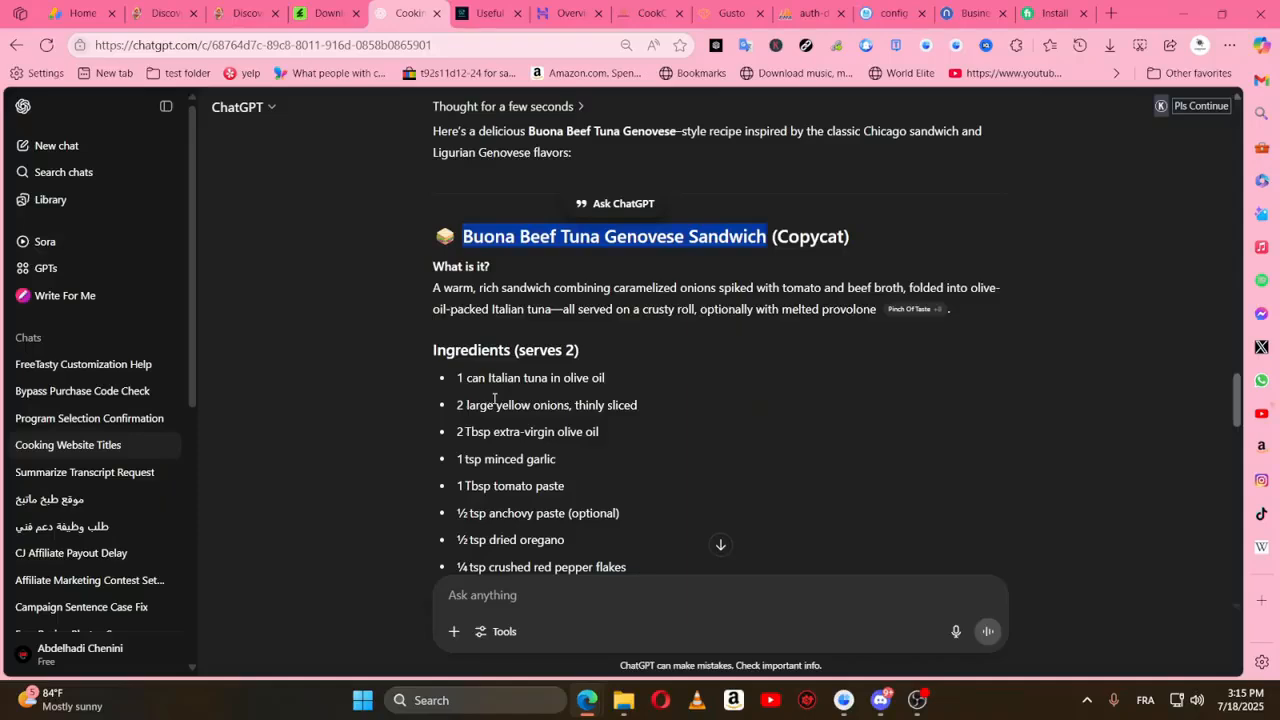
{"action": "scroll", "coordinate": [494, 399], "scroll_direction": "down", "scroll_amount": 2}
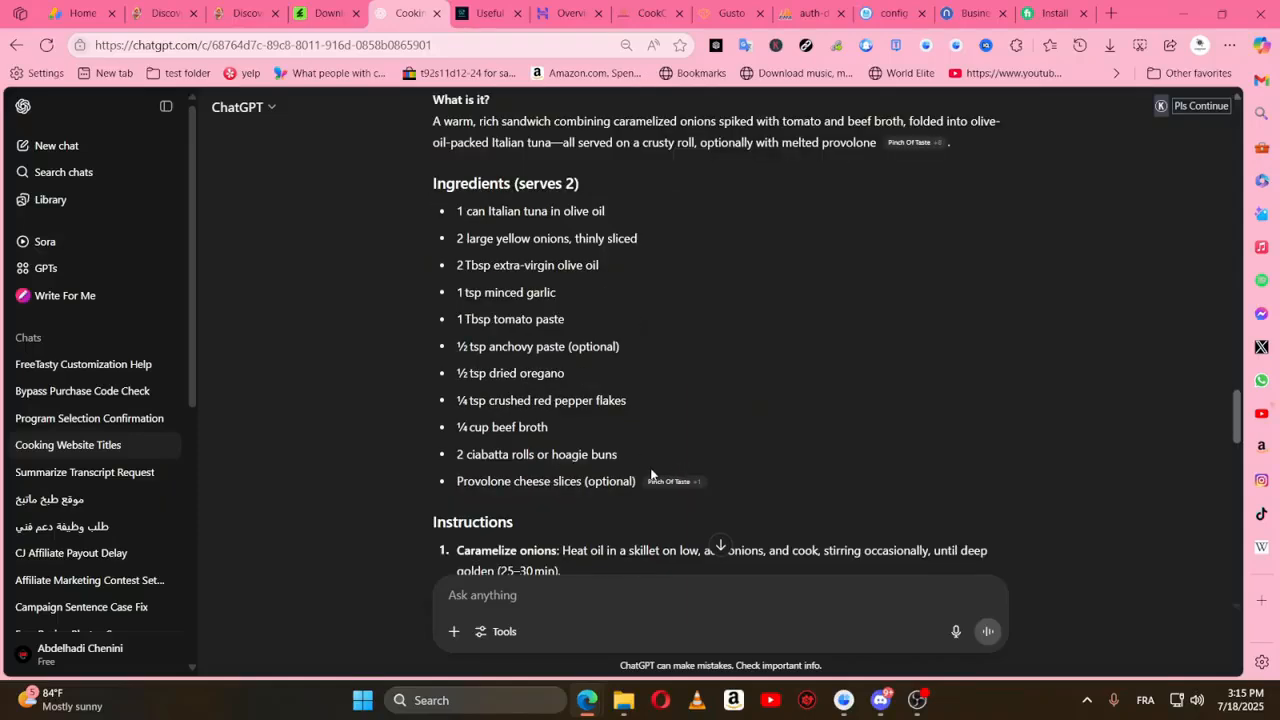
{"action": "left_click_drag", "start_coordinate": [620, 457], "coordinate": [458, 210]}
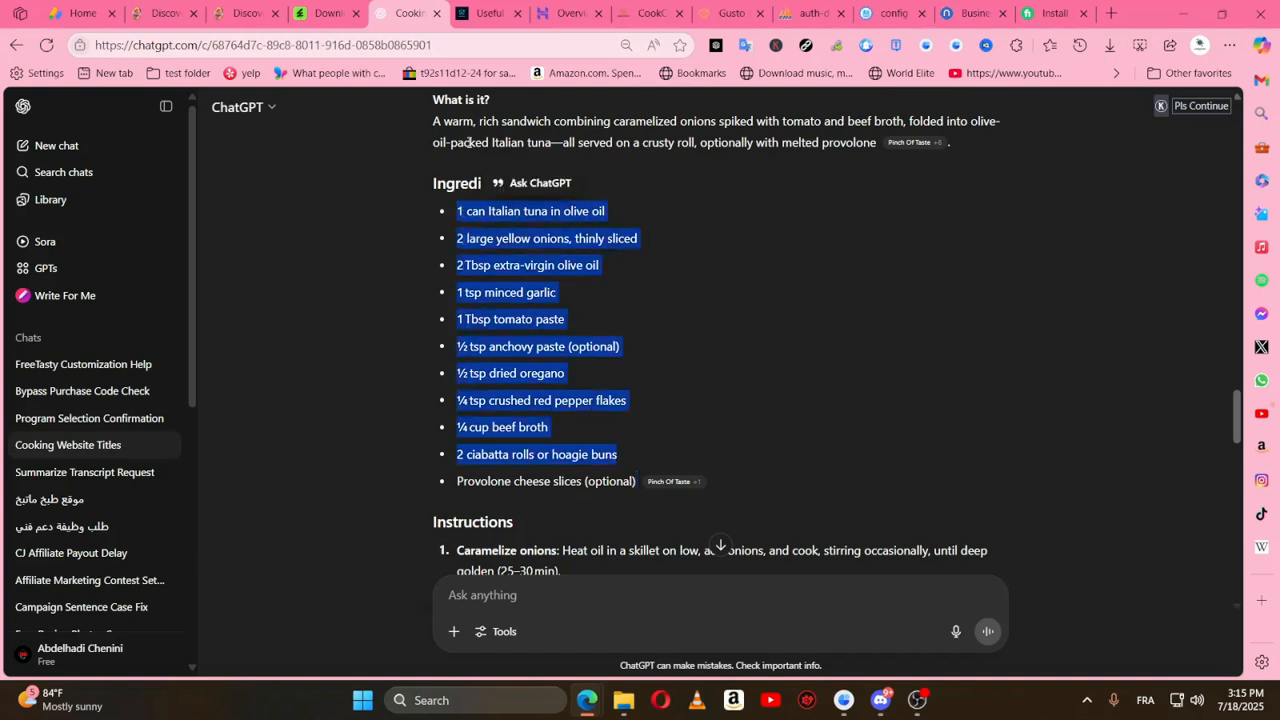
{"action": "left_click", "coordinate": [636, 8]}
{"action": "scroll", "coordinate": [426, 313], "scroll_direction": "down", "scroll_amount": 1}
{"action": "key", "text": "ctrl+v"}
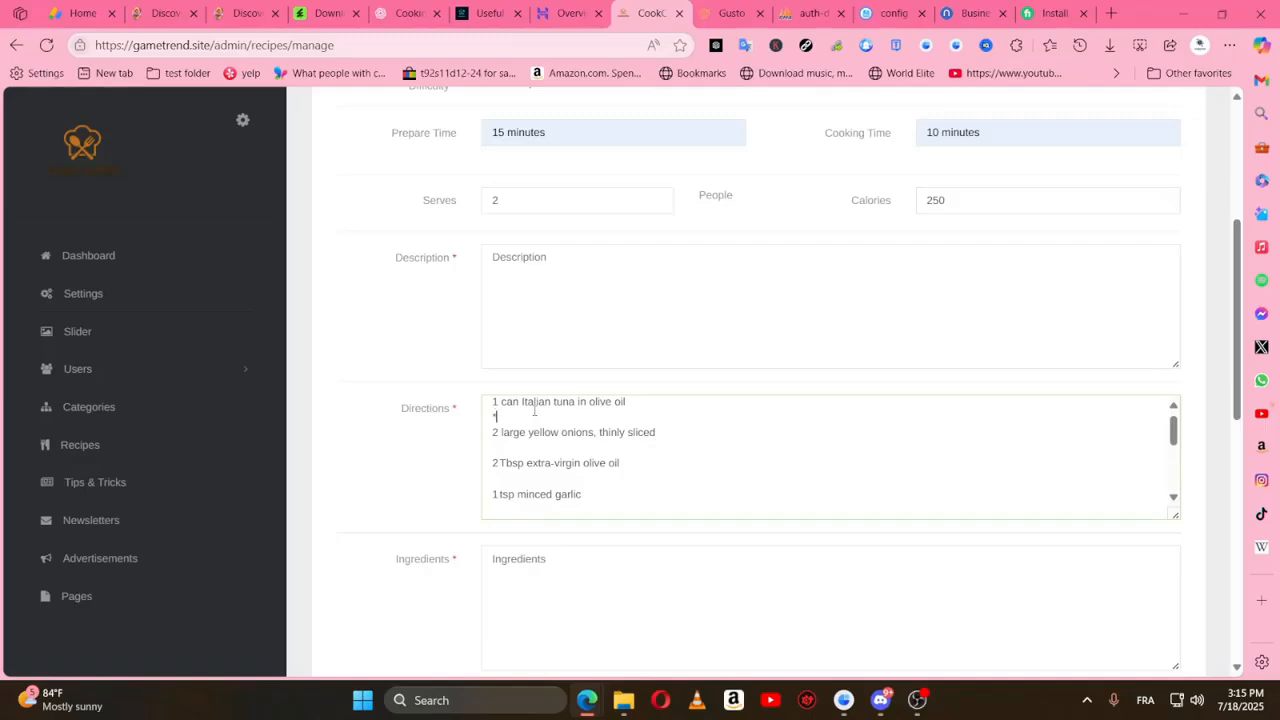
{"action": "key", "text": "BackSpace"}
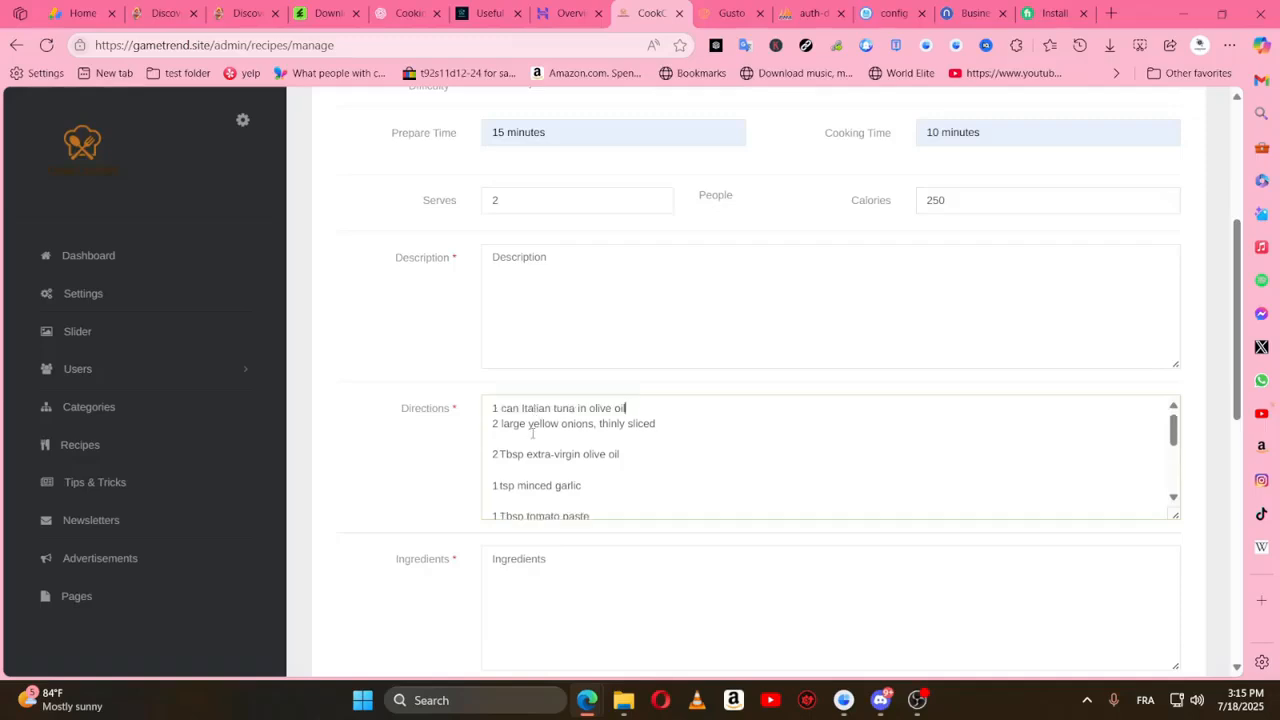
{"action": "key", "text": "BackSpace"}
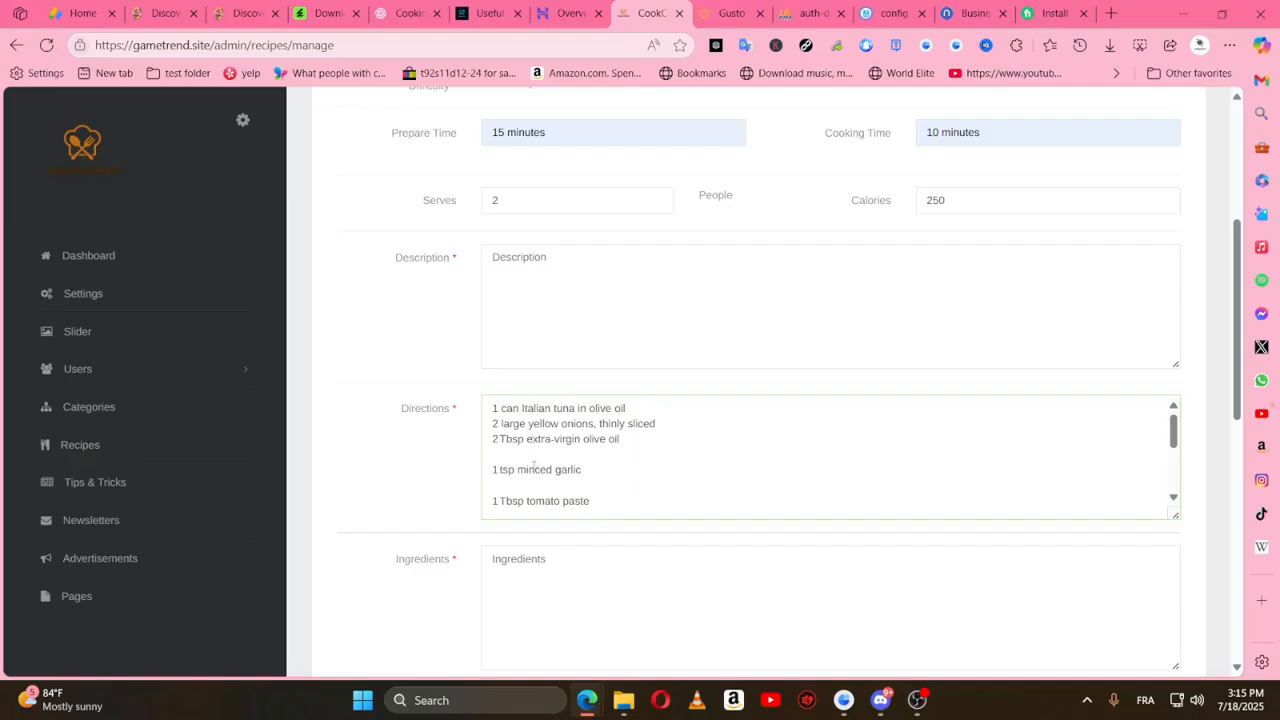
{"action": "key", "text": "BackSpace"}
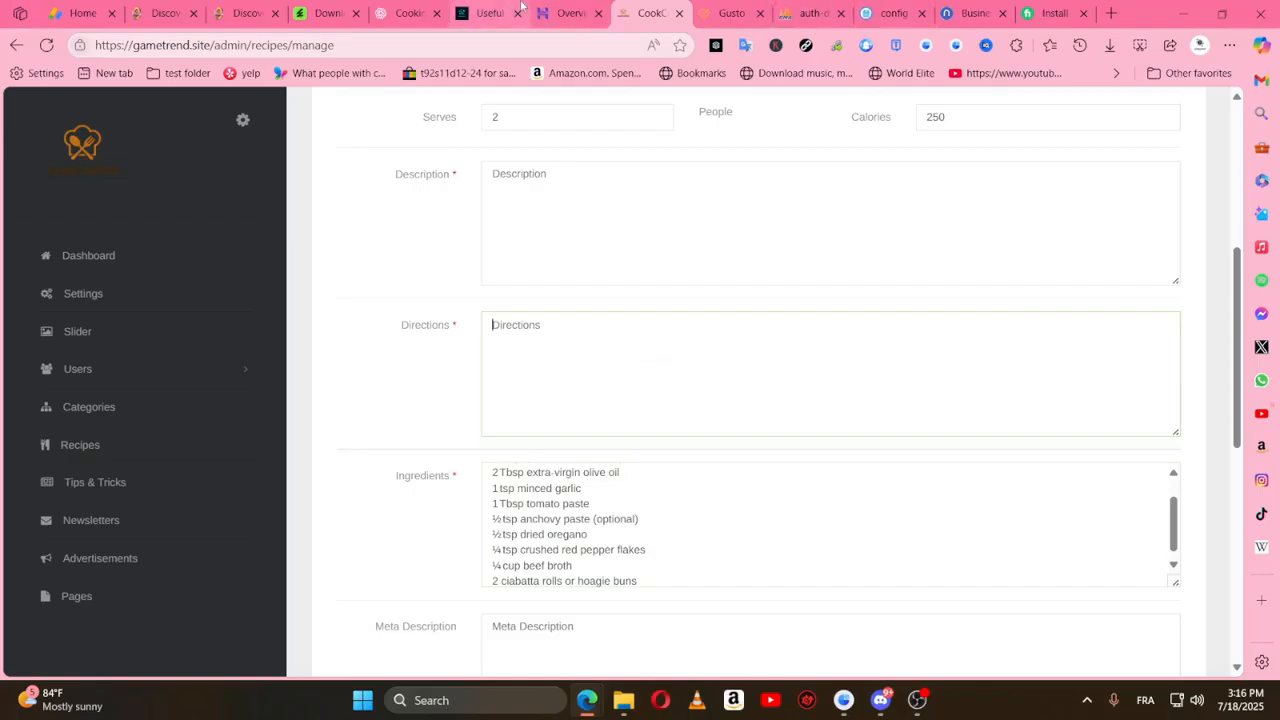
Copy the six numbered instructions from ChatGPT for the directions, and paste the "Here's a delicious Buona Beef Tuna Genovese" sentence as the meta description
{"action": "left_click", "coordinate": [407, 8]}
{"action": "scroll", "coordinate": [648, 299], "scroll_direction": "down", "scroll_amount": 3}
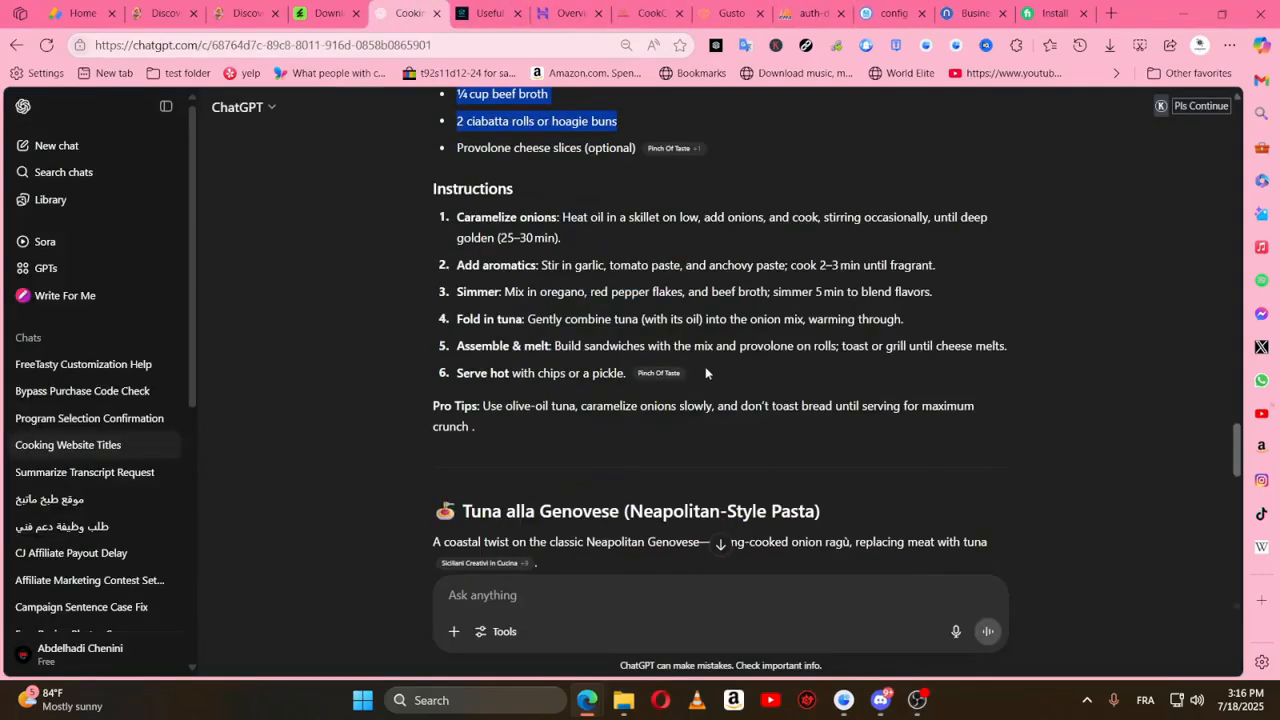
{"action": "left_click_drag", "start_coordinate": [628, 378], "coordinate": [451, 221]}
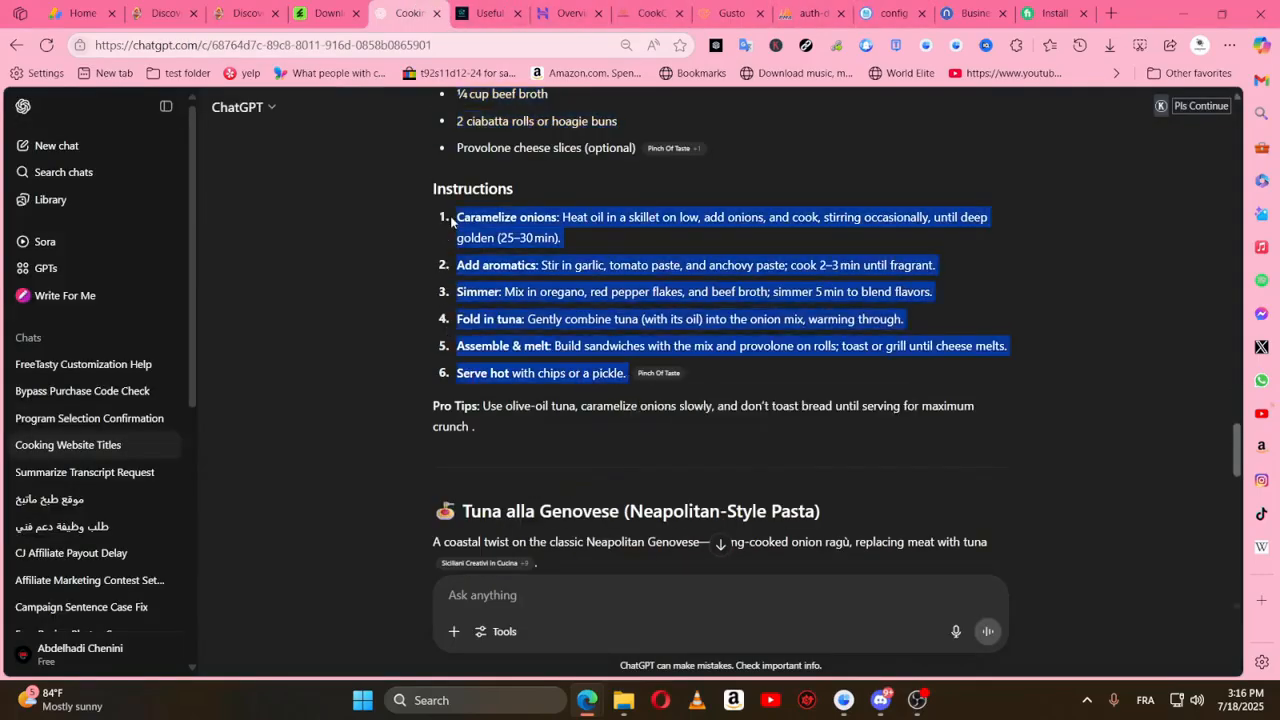
{"action": "left_click", "coordinate": [649, 13]}
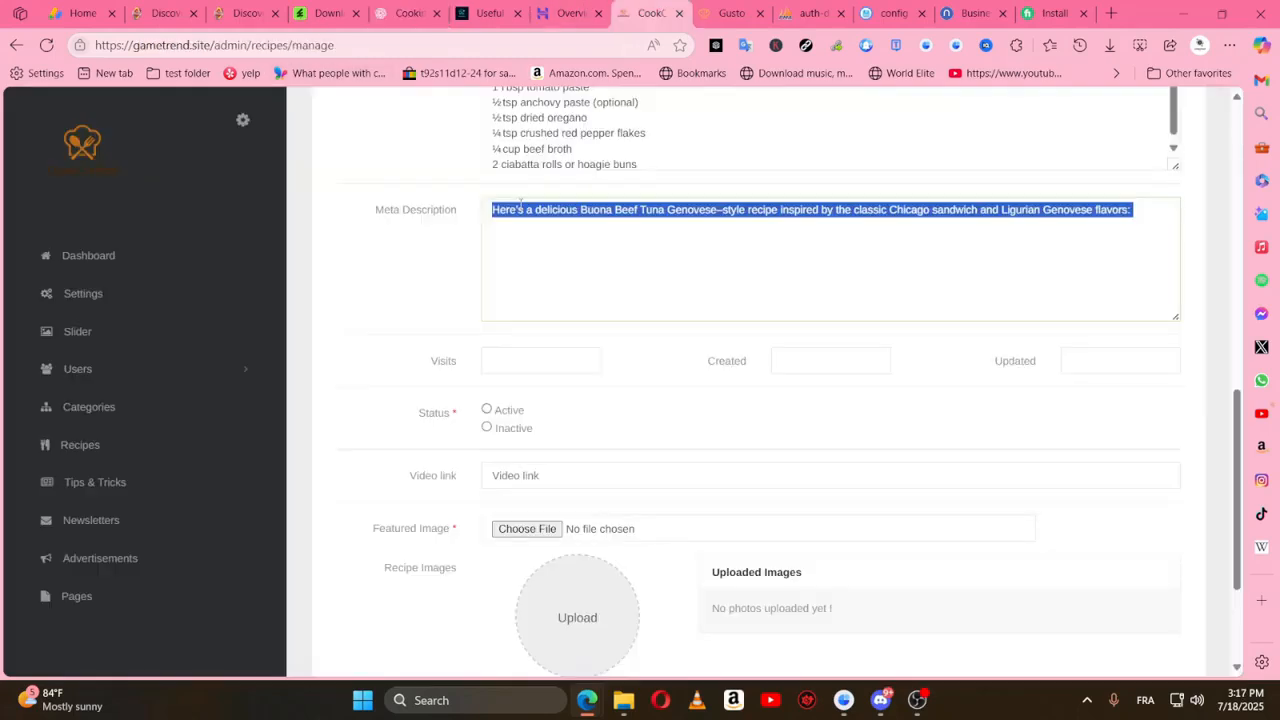
{"action": "type", "text": "Here's a delicious Buona Beef Tuna Genovese–style recipe inspired by the classic Chicago sandwich and Ligurian Genovese flavors:"}
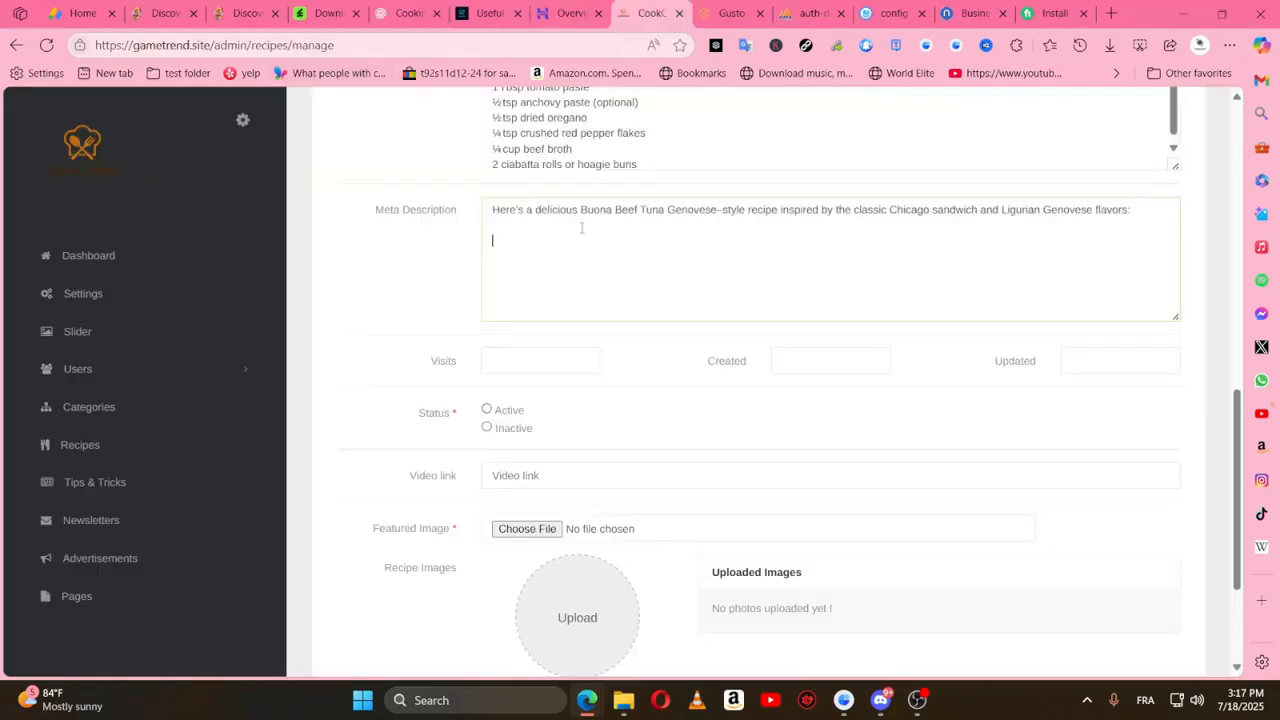
Set the recipe's status to Active and paste the URL of ChatGPT's YouTube Genovese sauce tutorial as the video link
{"action": "scroll", "coordinate": [581, 228], "scroll_direction": "down", "scroll_amount": 2}
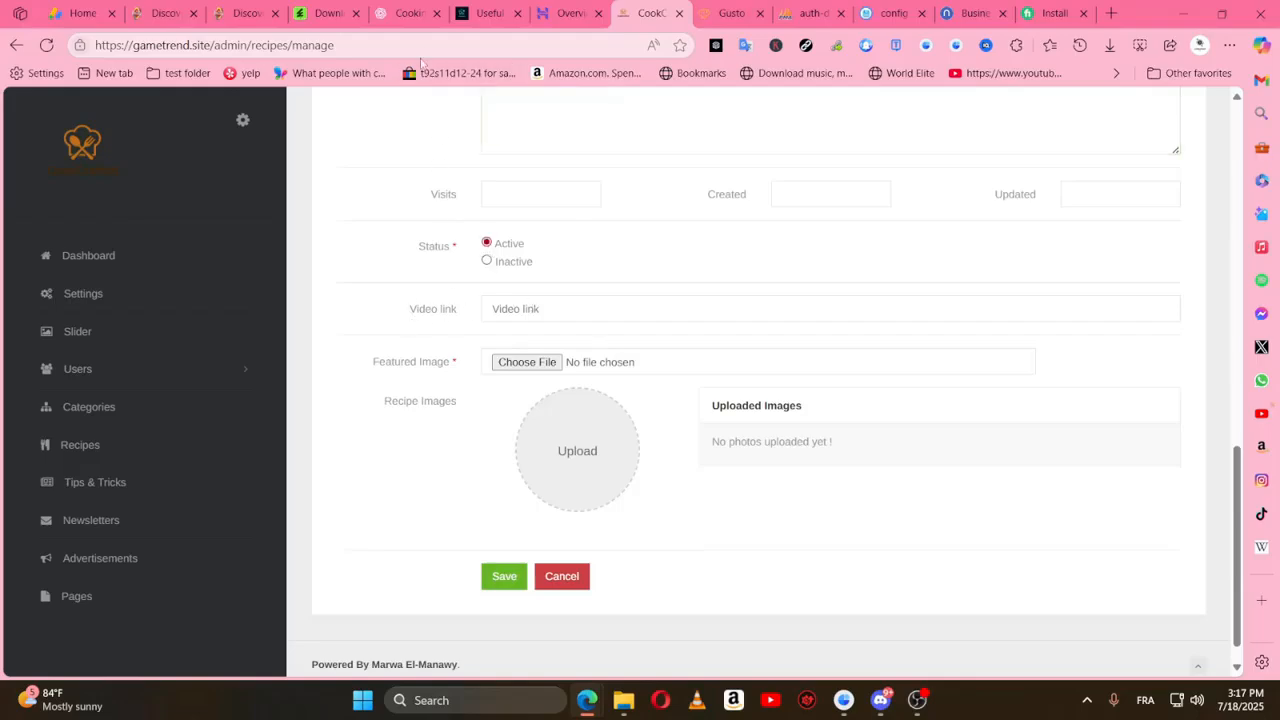
{"action": "left_click", "coordinate": [410, 13]}
{"action": "scroll", "coordinate": [522, 344], "scroll_direction": "down", "scroll_amount": 10}
{"action": "scroll", "coordinate": [545, 347], "scroll_direction": "down", "scroll_amount": 5}
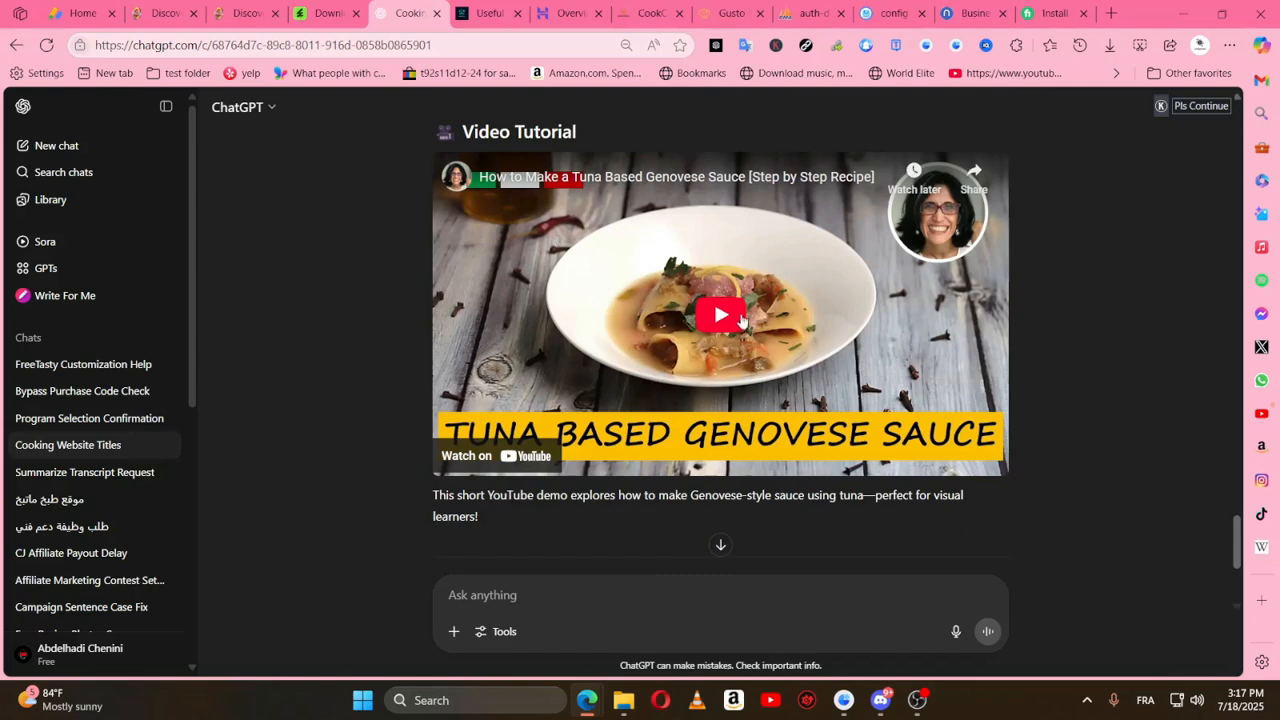
{"action": "right_click", "coordinate": [754, 314]}
{"action": "left_click", "coordinate": [809, 304]}
{"action": "left_click", "coordinate": [650, 13]}
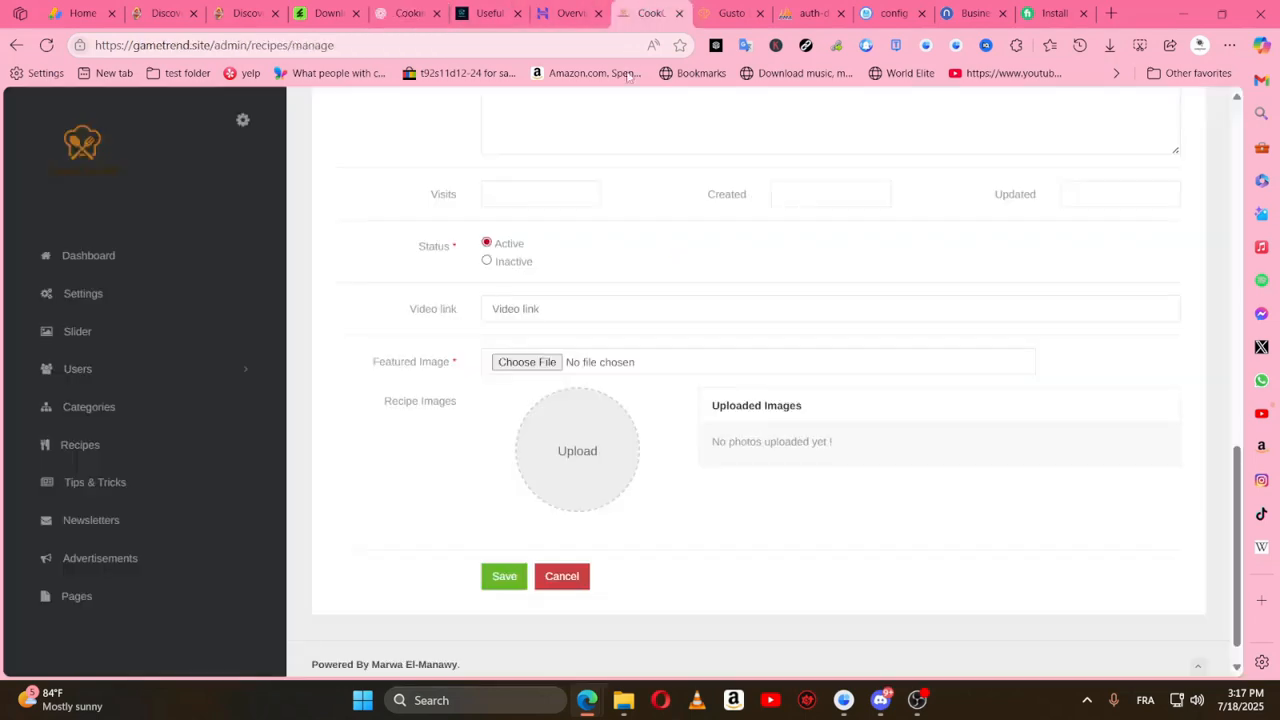
{"action": "left_click", "coordinate": [535, 303]}
{"action": "key", "text": "ctrl+v"}
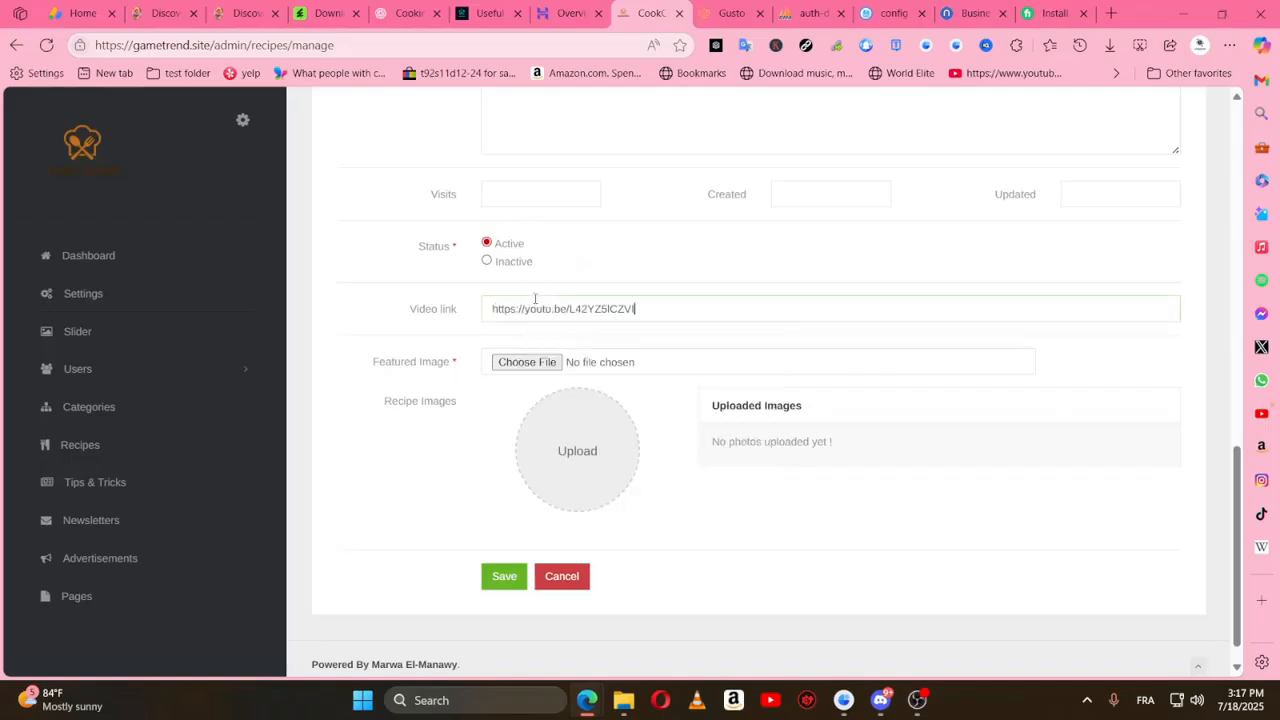
Add the sandwich photo as the featured image and as a recipe image, and save the recipe
{"action": "scroll", "coordinate": [405, 325], "scroll_direction": "down", "scroll_amount": 1}
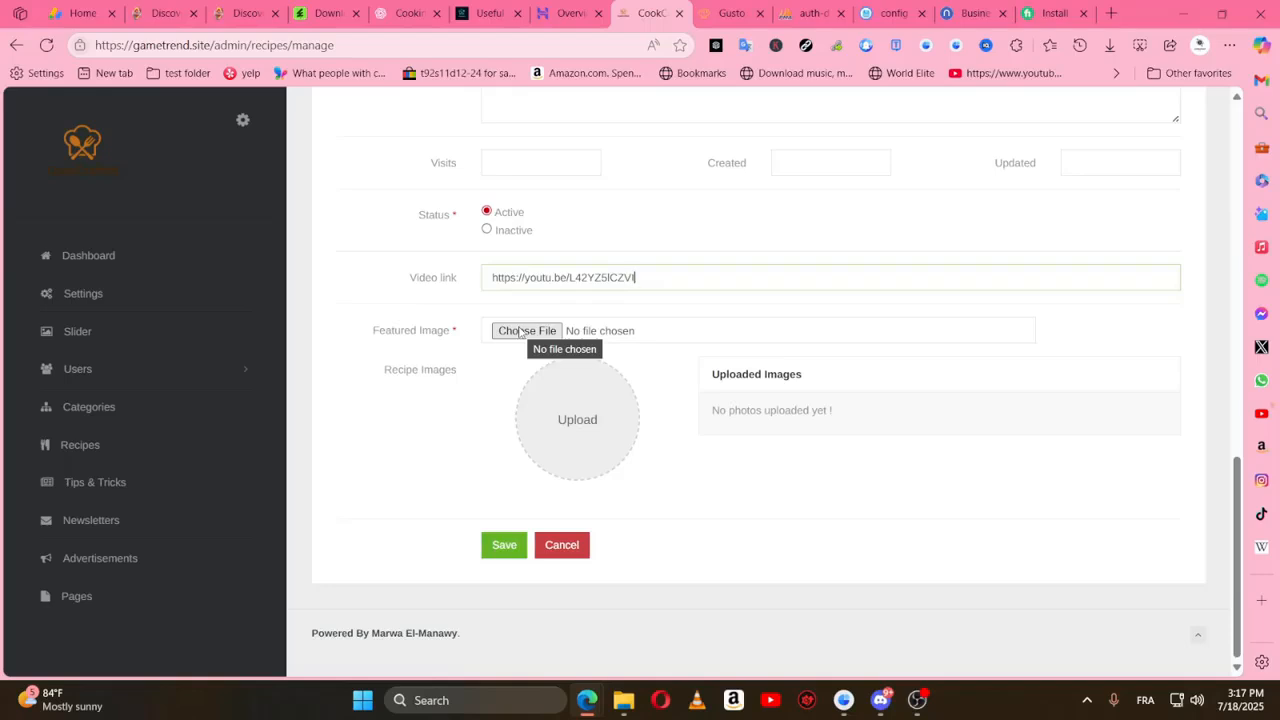
{"action": "left_click", "coordinate": [520, 333]}
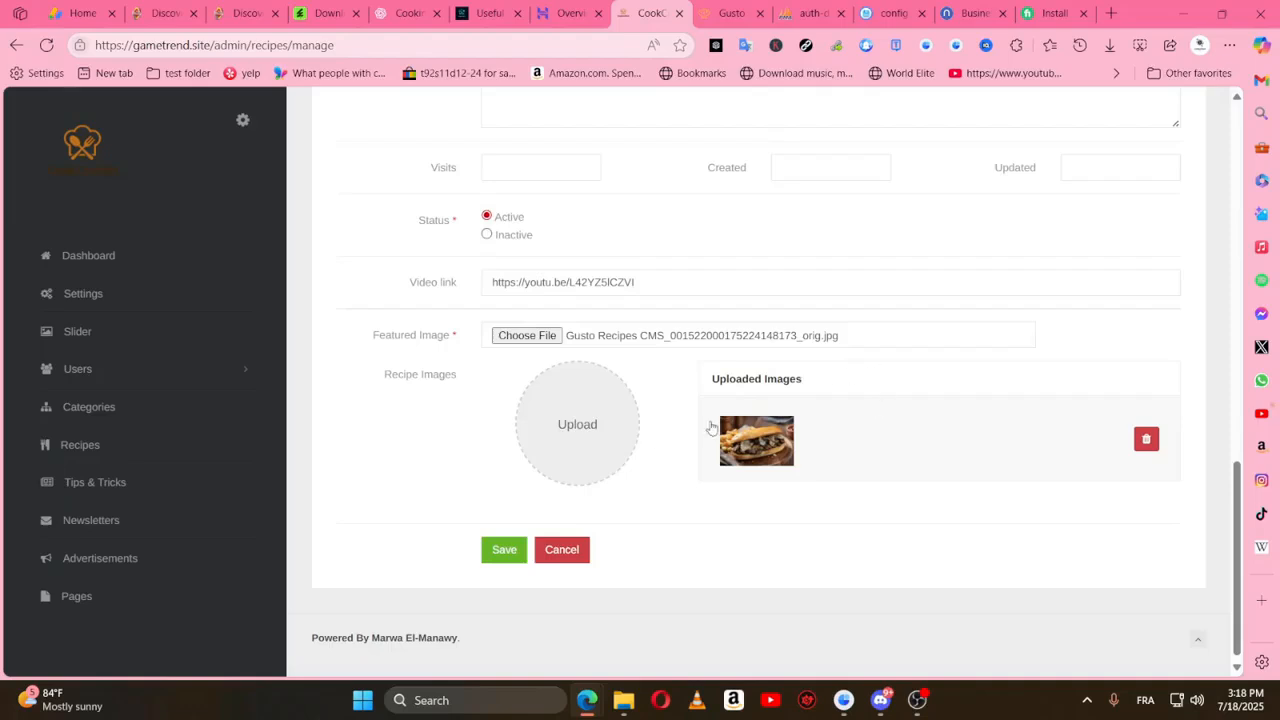
{"action": "left_click", "coordinate": [506, 558]}
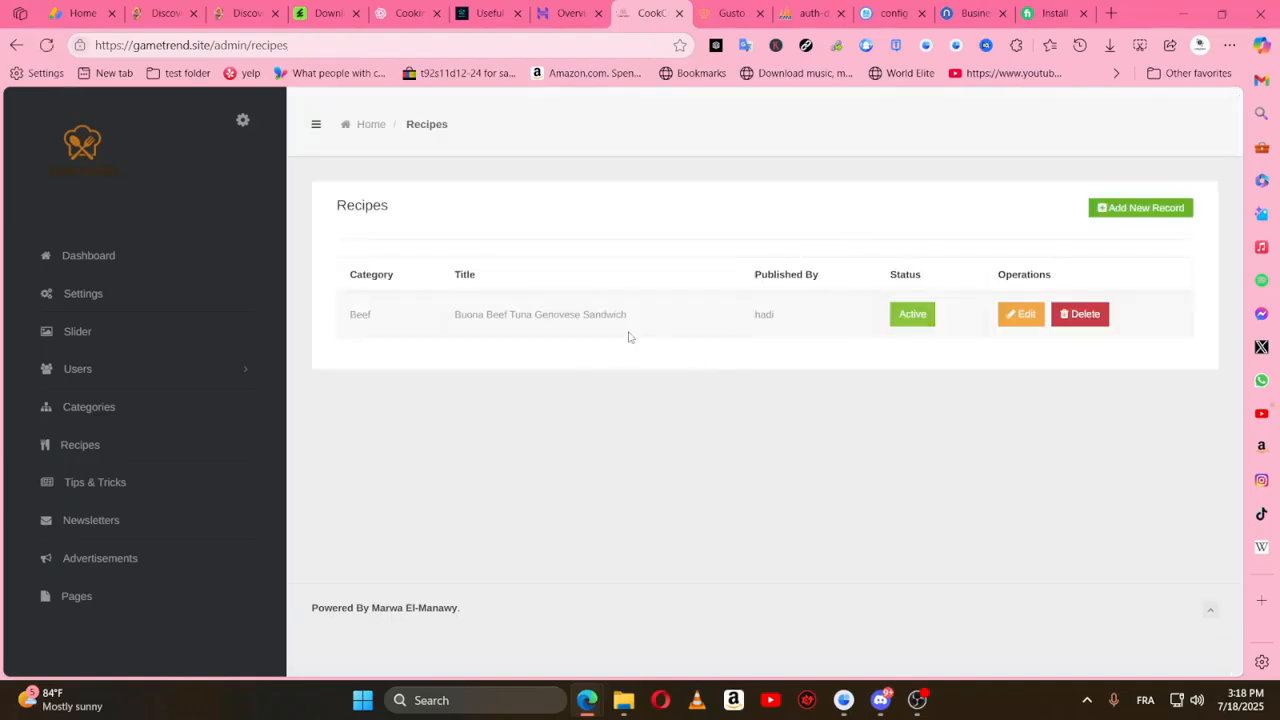
Reload the public site, open the Buona Beef Tuna Genovese Sandwich recipe and check its details, video and ingredients
{"action": "left_click", "coordinate": [710, 7]}
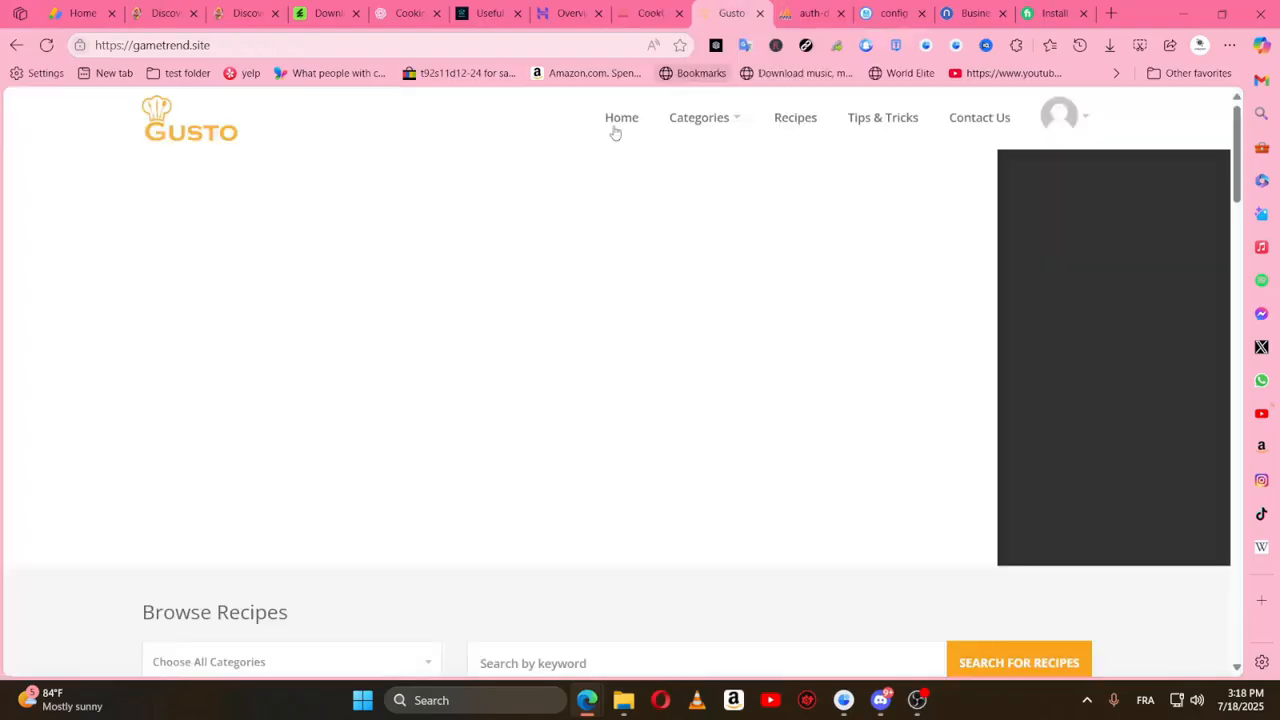
{"action": "left_click", "coordinate": [46, 45]}
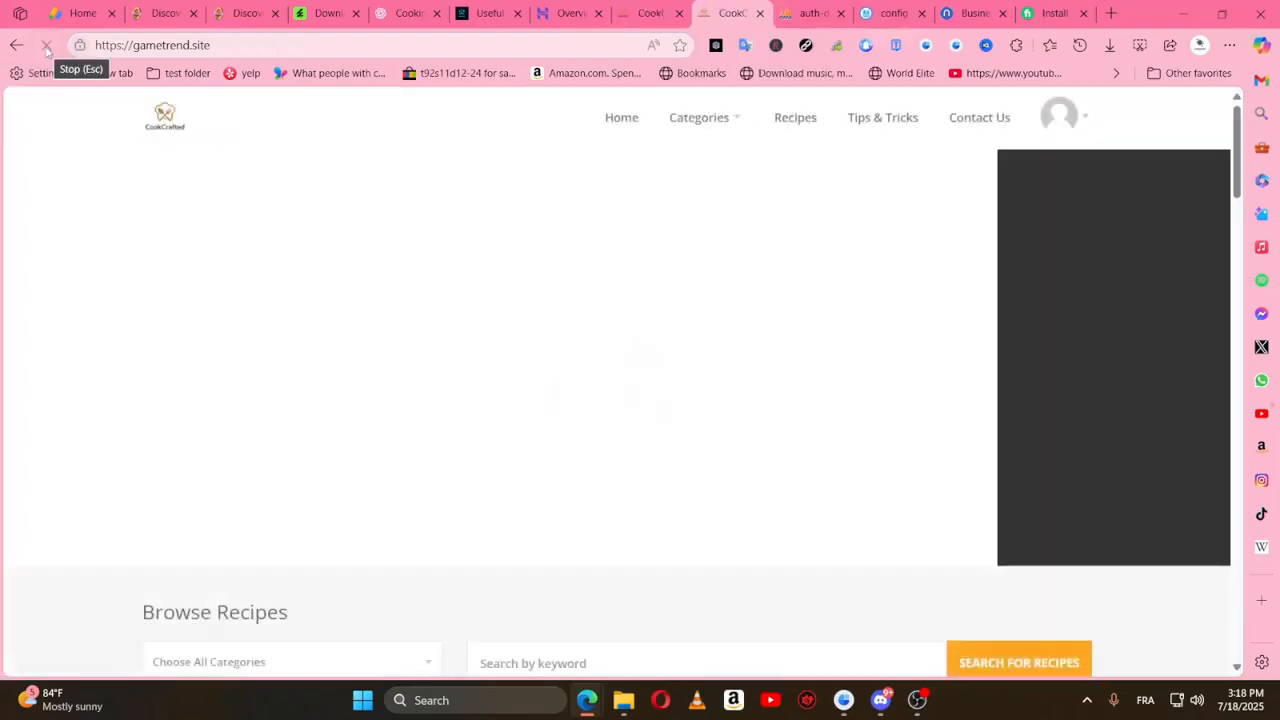
{"action": "scroll", "coordinate": [300, 300], "scroll_direction": "down", "scroll_amount": 5}
{"action": "left_click", "coordinate": [297, 289]}
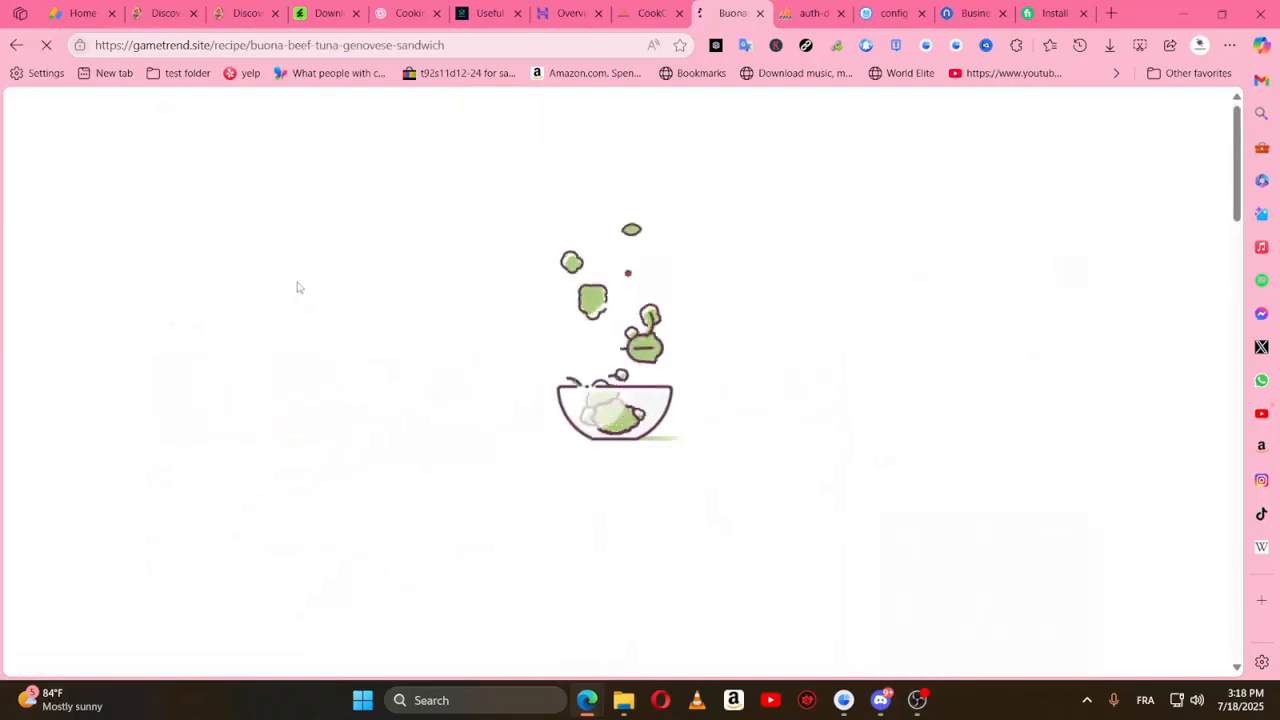
{"action": "scroll", "coordinate": [297, 285], "scroll_direction": "down", "scroll_amount": 5}
{"action": "scroll", "coordinate": [297, 285], "scroll_direction": "down", "scroll_amount": 3}
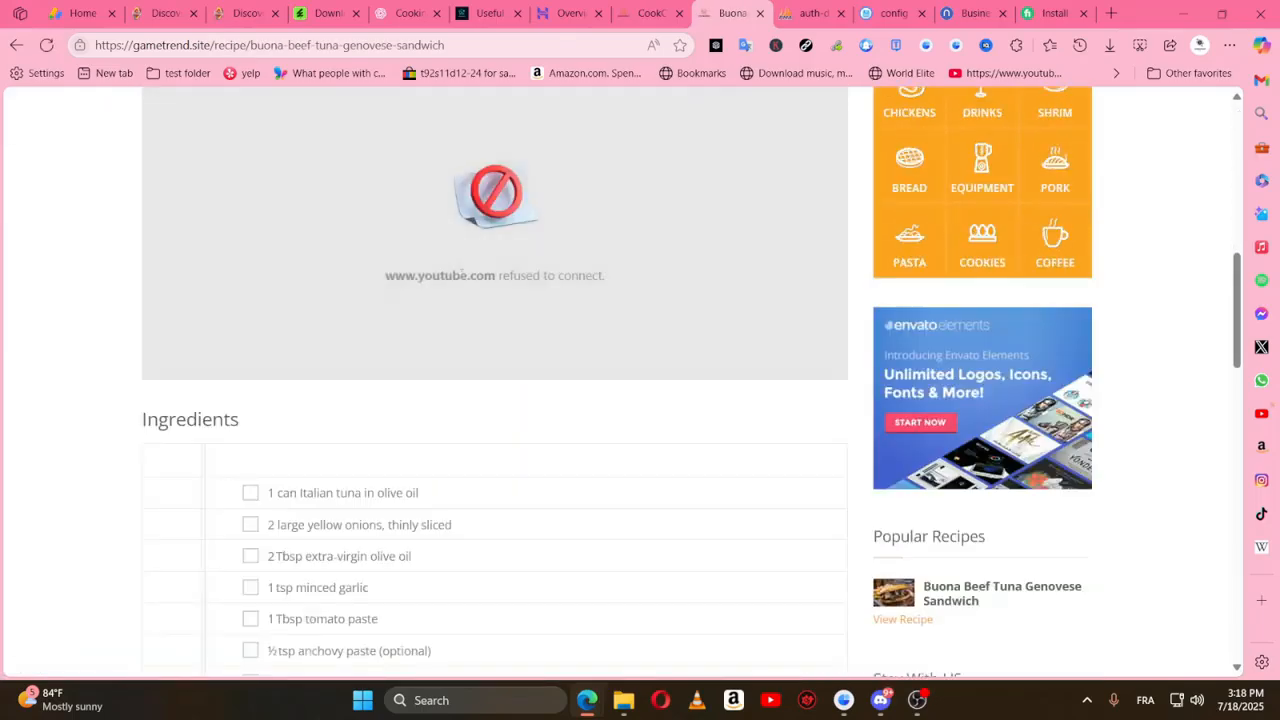
{"action": "scroll", "coordinate": [472, 367], "scroll_direction": "up", "scroll_amount": 2}
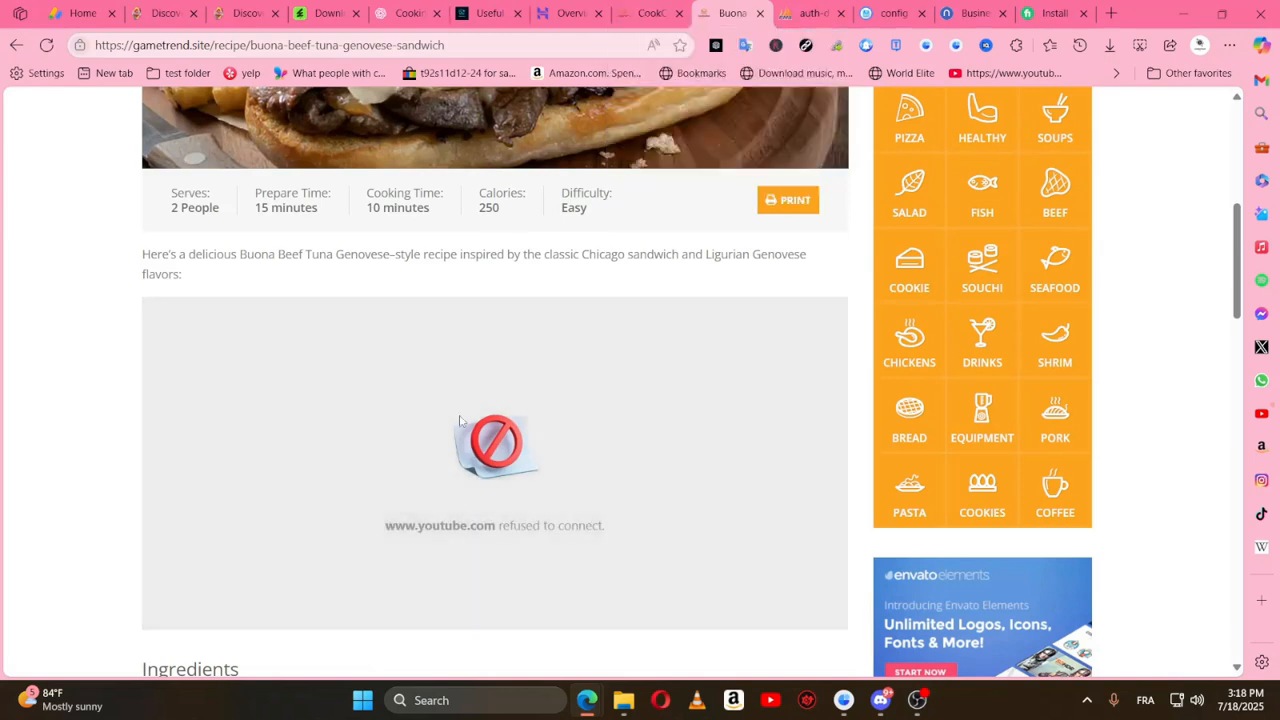
Open the Buona Beef Tuna Genovese Sandwich recipe for editing in the admin and select its video link
{"action": "left_click", "coordinate": [648, 8]}
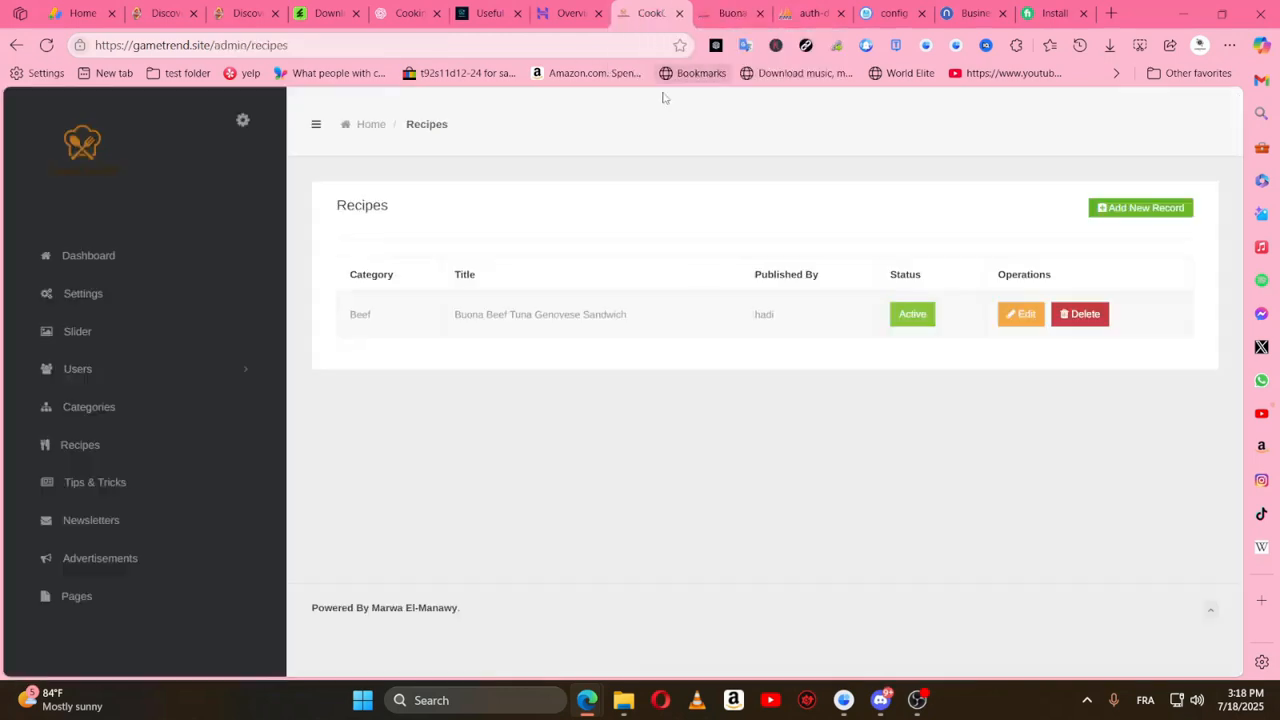
{"action": "left_click", "coordinate": [1005, 312]}
{"action": "scroll", "coordinate": [720, 330], "scroll_direction": "down", "scroll_amount": 15}
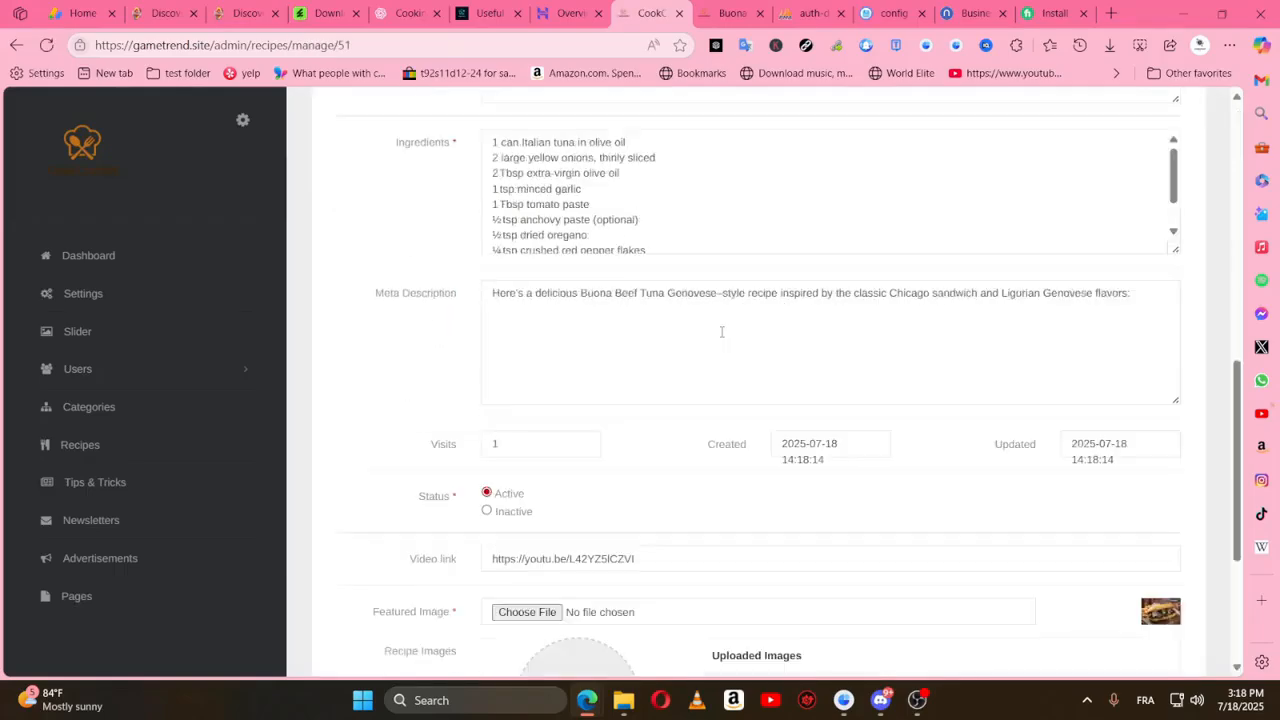
{"action": "left_click_drag", "start_coordinate": [675, 300], "coordinate": [471, 296]}
Return to the admin's recipes list and open the Tips & Tricks list
{"action": "left_click", "coordinate": [90, 447]}
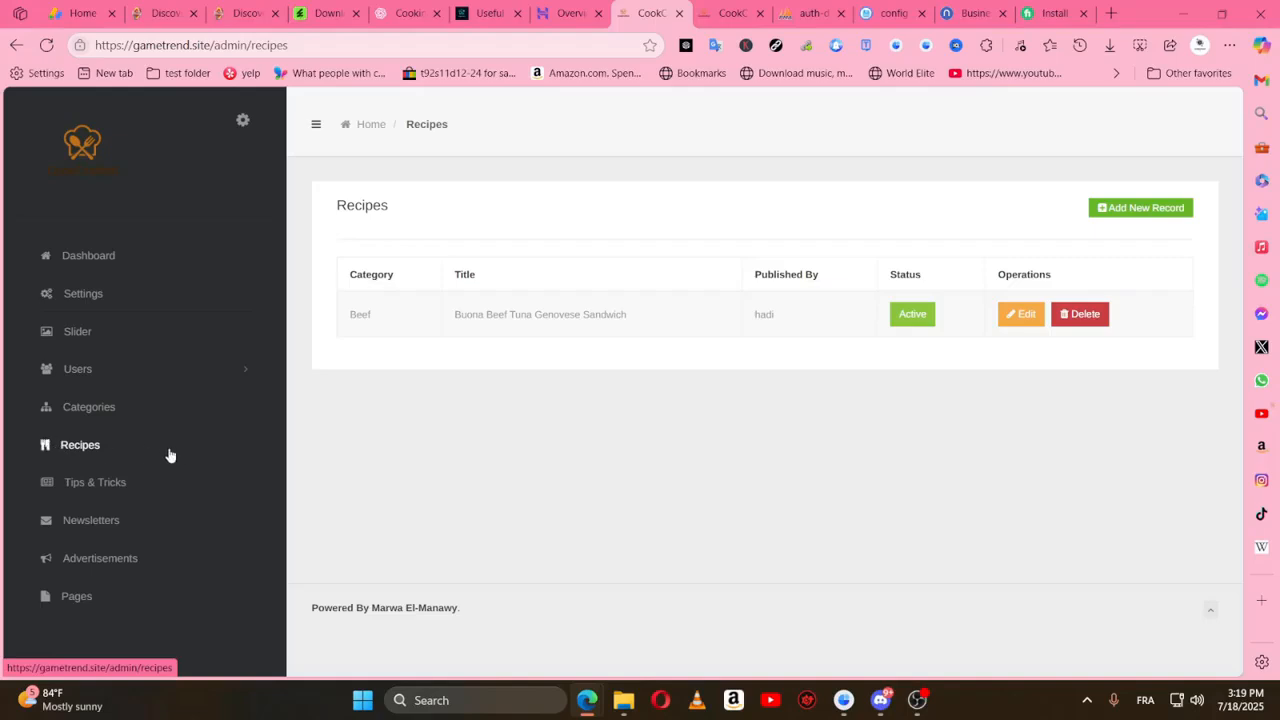
{"action": "left_click", "coordinate": [96, 486]}
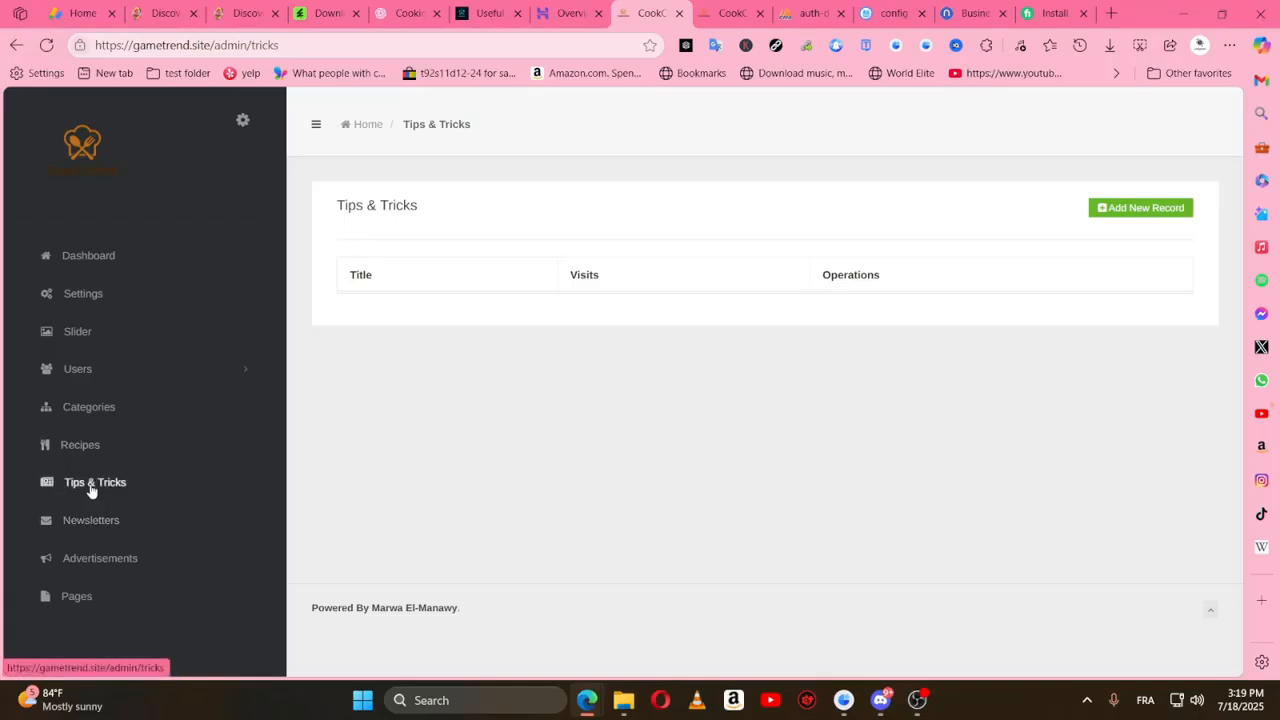
Open a blank Tips & Tricks record and examine its title, permlink, description, image, meta description, tags and status fields
{"action": "left_click", "coordinate": [1116, 208]}
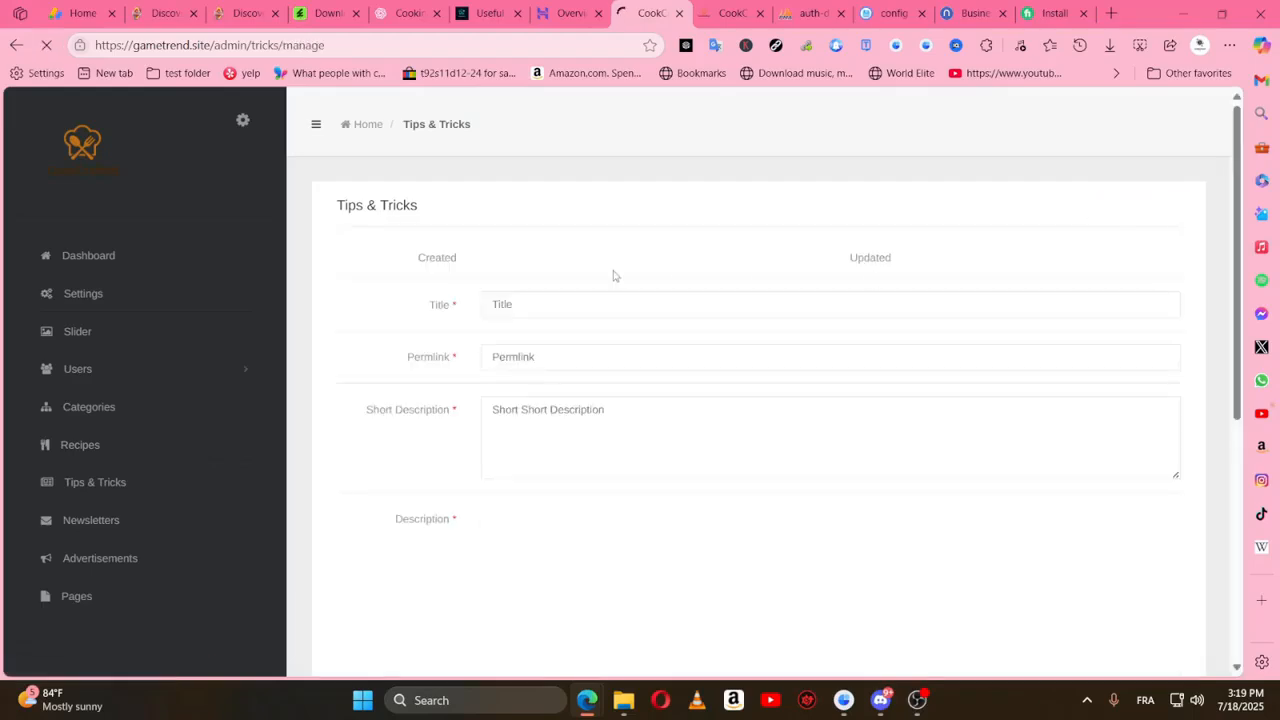
{"action": "scroll", "coordinate": [428, 249], "scroll_direction": "down", "scroll_amount": 2}
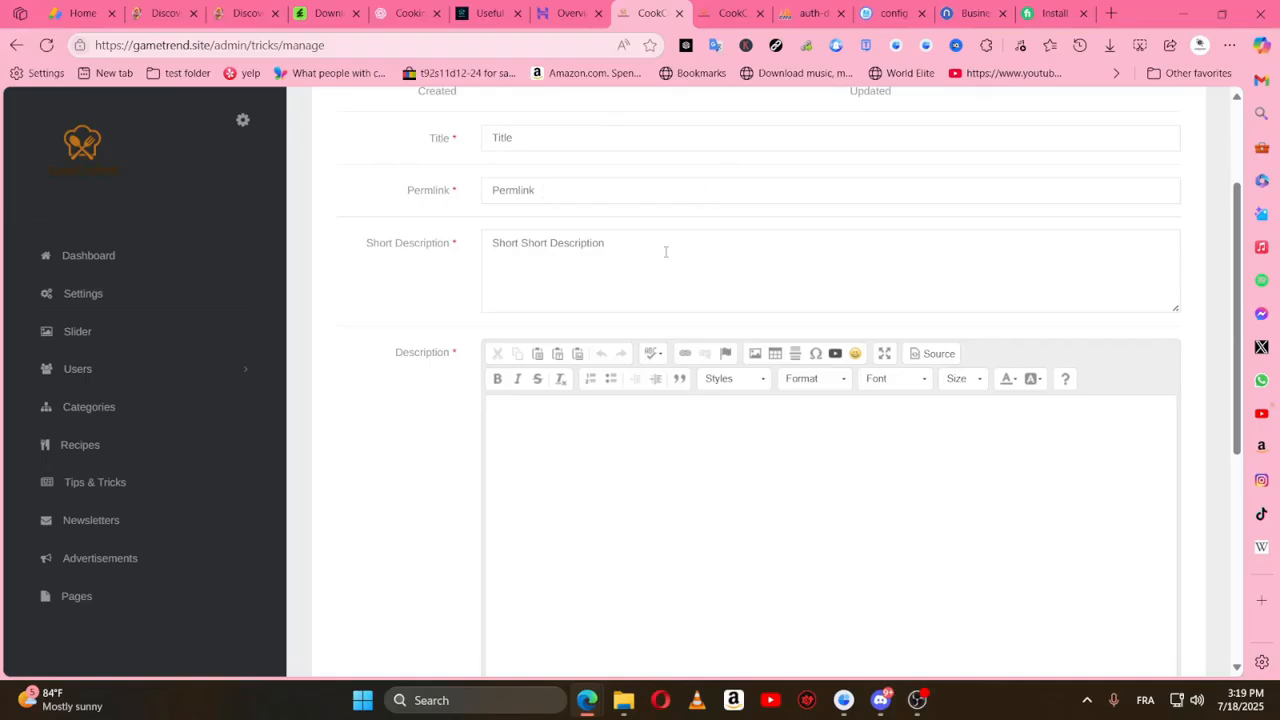
{"action": "scroll", "coordinate": [366, 263], "scroll_direction": "down", "scroll_amount": 2}
{"action": "left_click", "coordinate": [569, 326]}
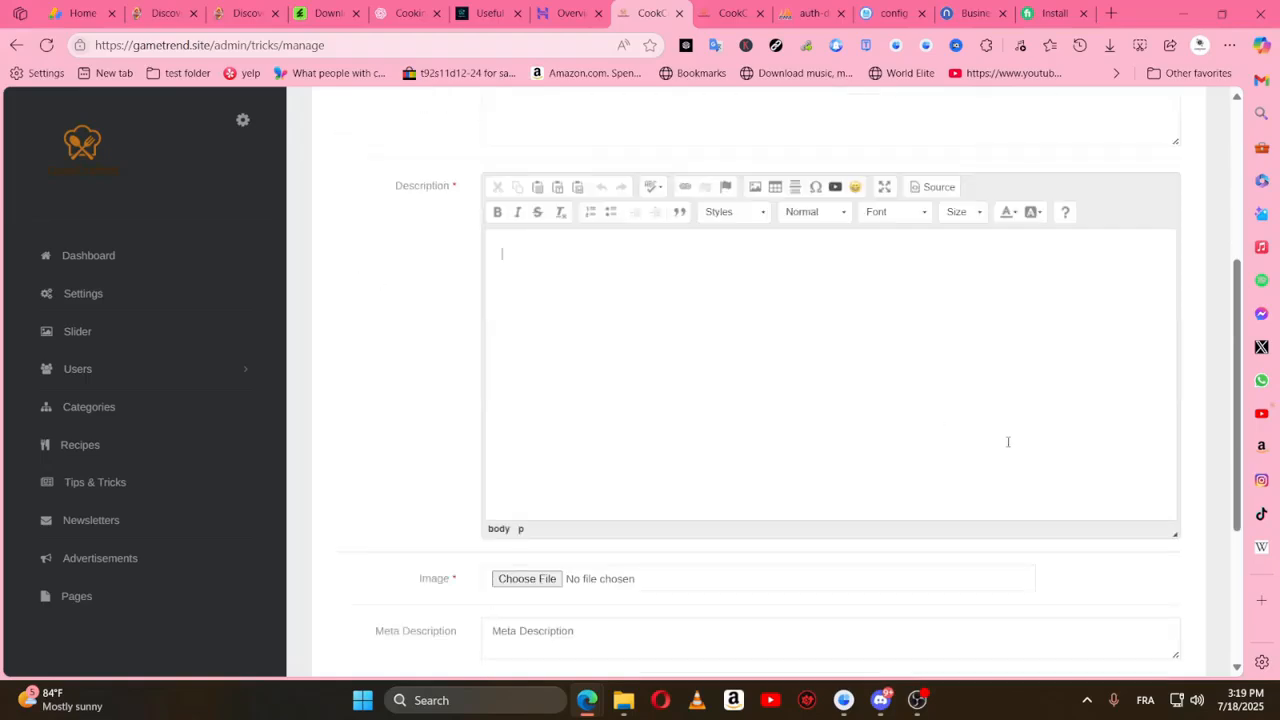
{"action": "left_click_drag", "start_coordinate": [1171, 531], "coordinate": [1172, 676]}
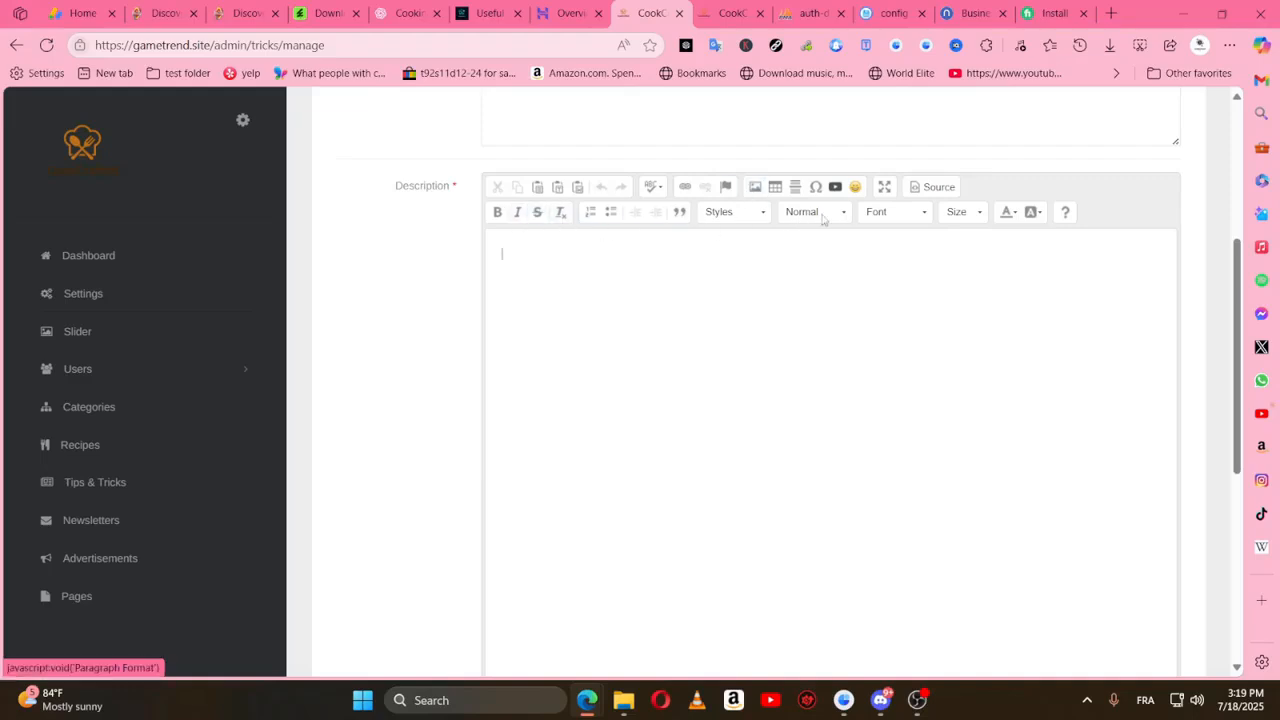
{"action": "scroll", "coordinate": [827, 265], "scroll_direction": "down", "scroll_amount": 3}
{"action": "scroll", "coordinate": [827, 265], "scroll_direction": "down", "scroll_amount": 2}
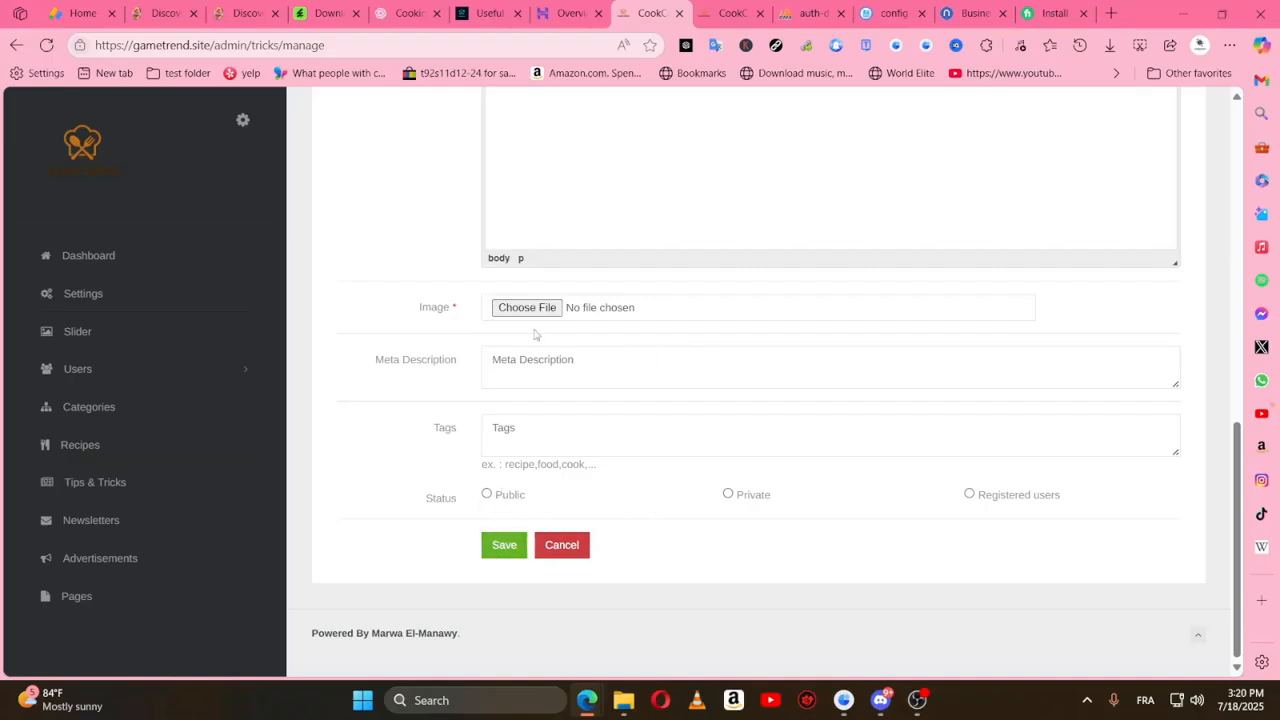
{"action": "scroll", "coordinate": [686, 340], "scroll_direction": "up", "scroll_amount": 10}
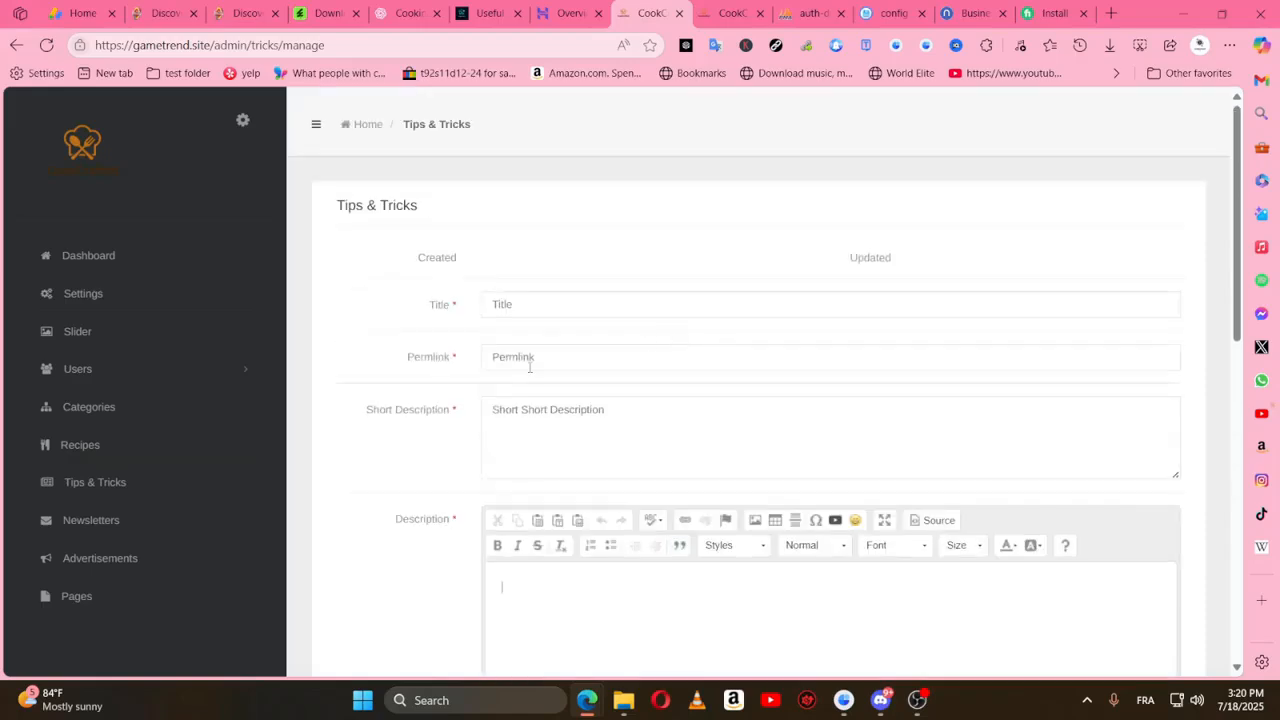
Open a new advertisement record, choose the Home Footer location and the Image type, and examine the image URL and upload options
{"action": "left_click", "coordinate": [112, 562]}
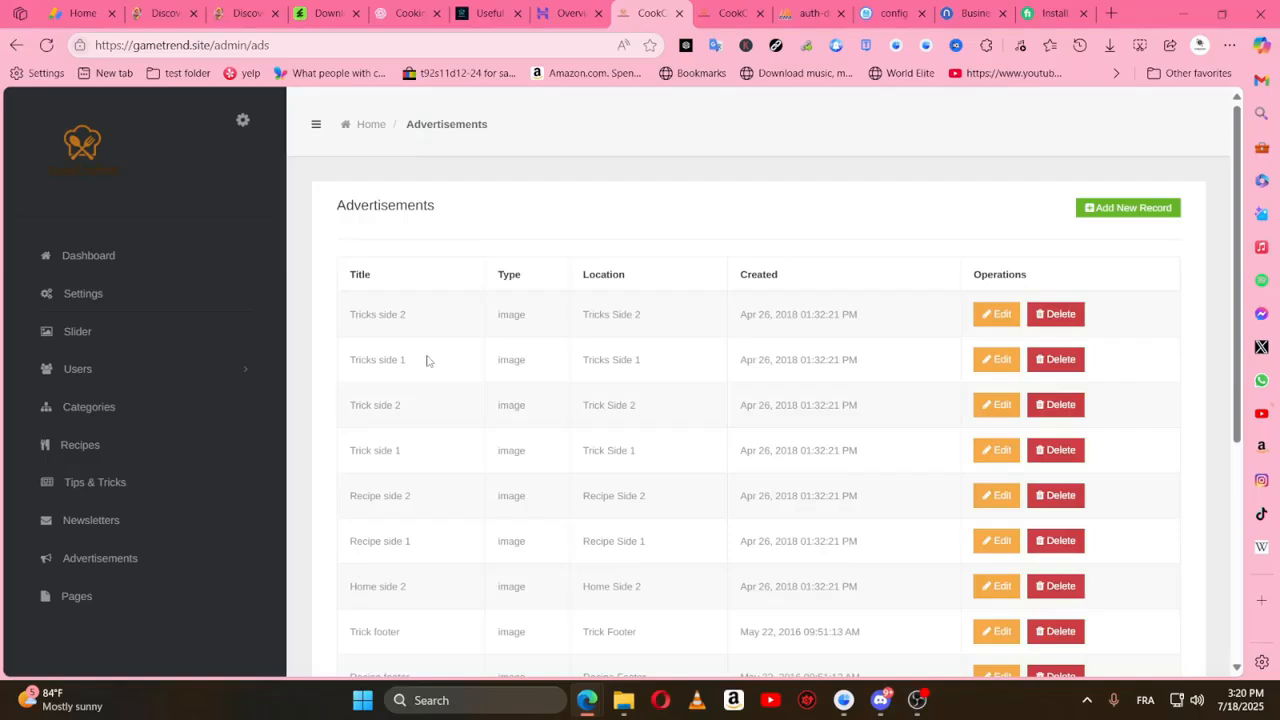
{"action": "left_click", "coordinate": [1094, 206]}
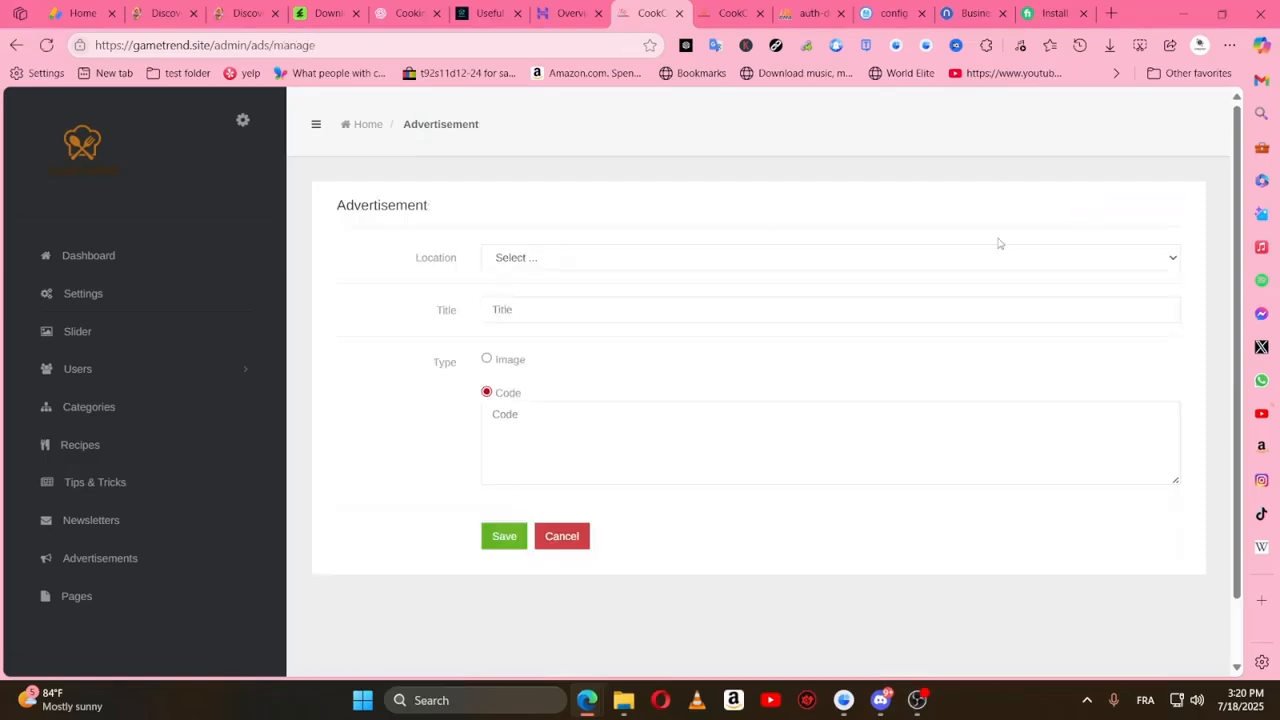
{"action": "left_click", "coordinate": [566, 259]}
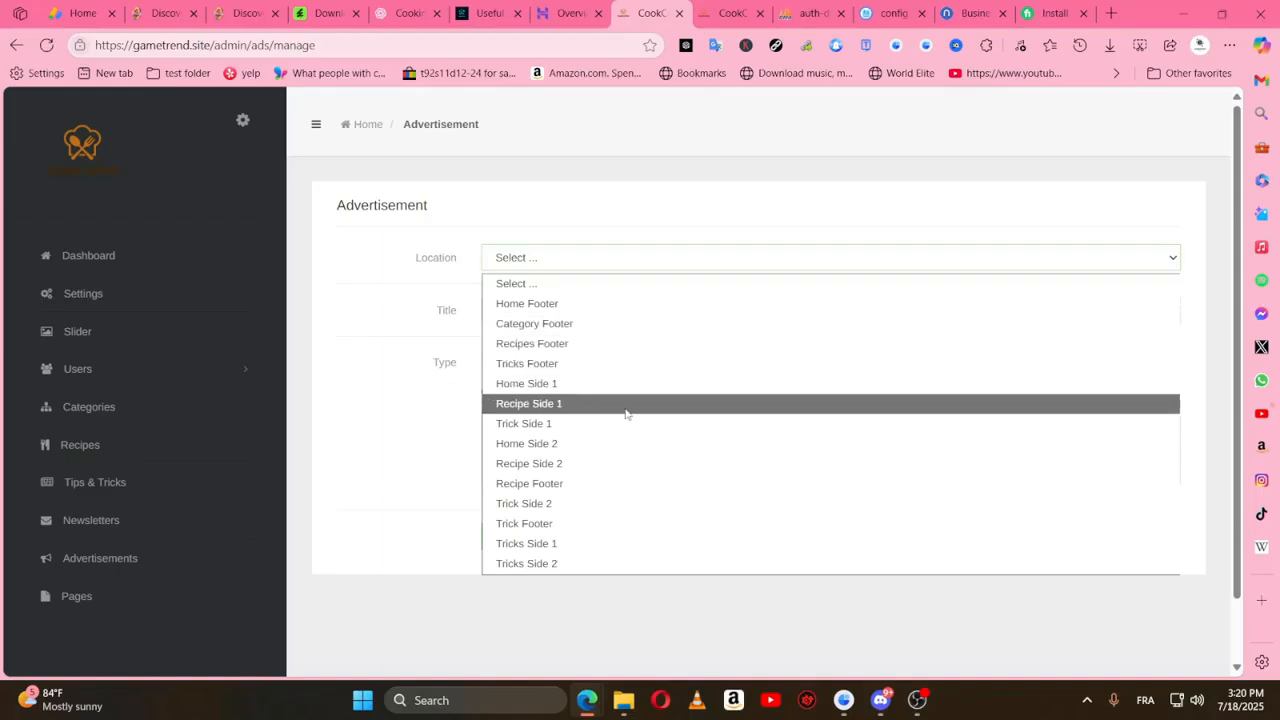
{"action": "left_click", "coordinate": [565, 303]}
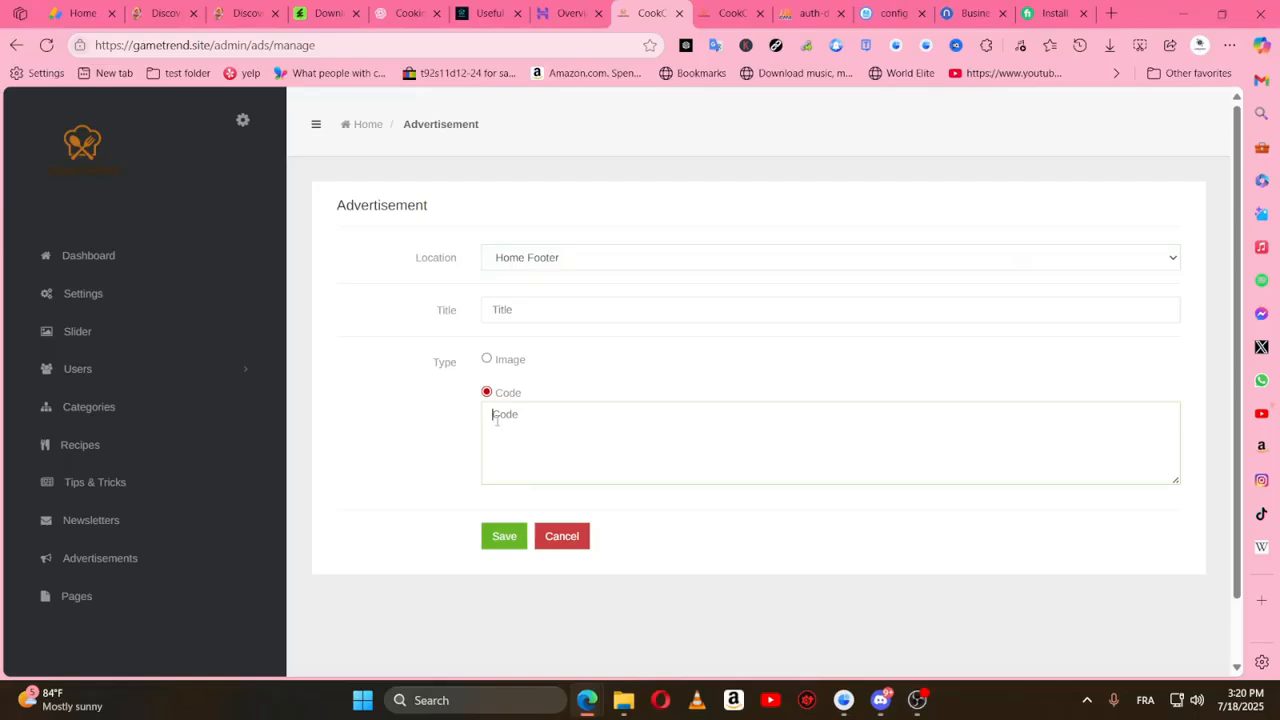
{"action": "left_click", "coordinate": [487, 358]}
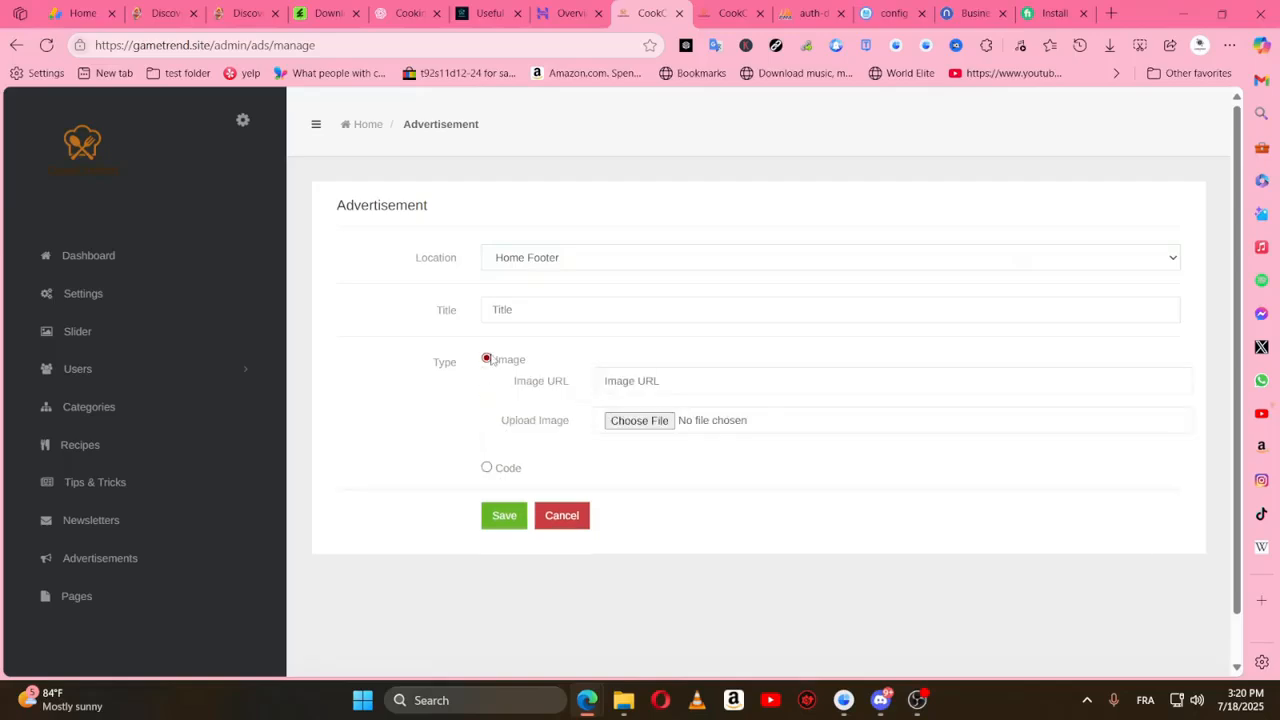
{"action": "left_click", "coordinate": [624, 380]}
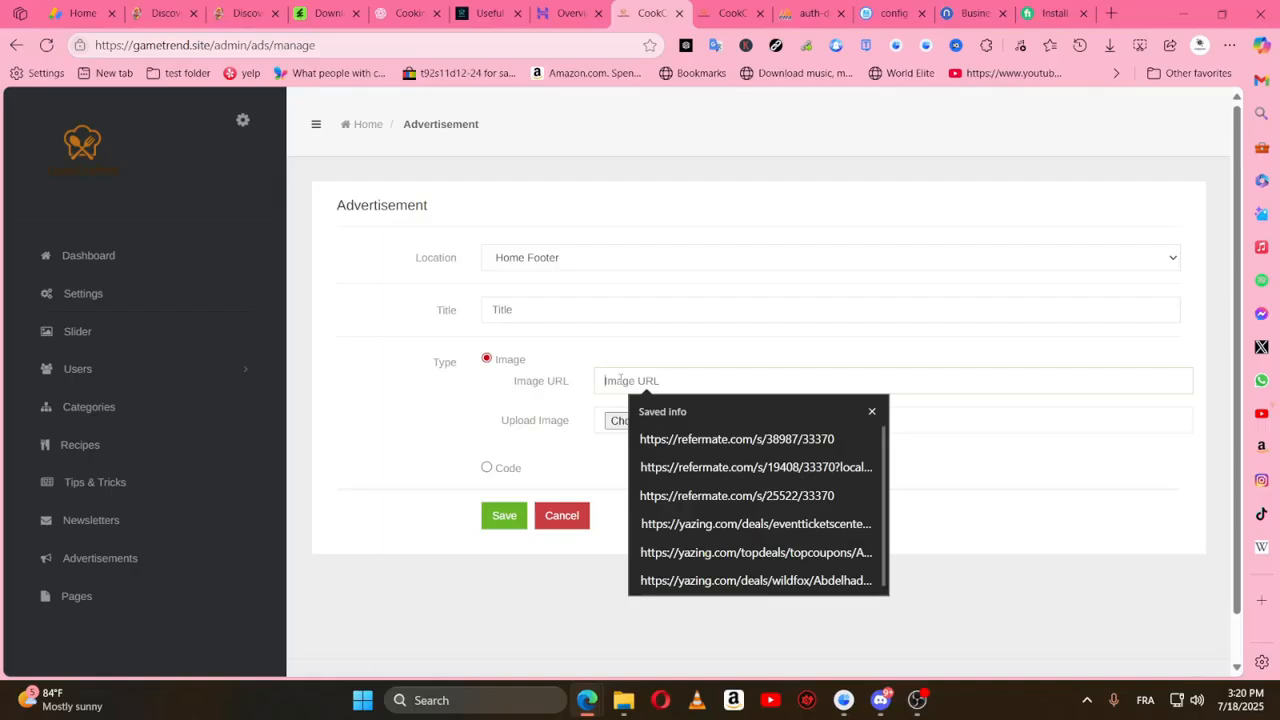
{"action": "left_click", "coordinate": [551, 395]}
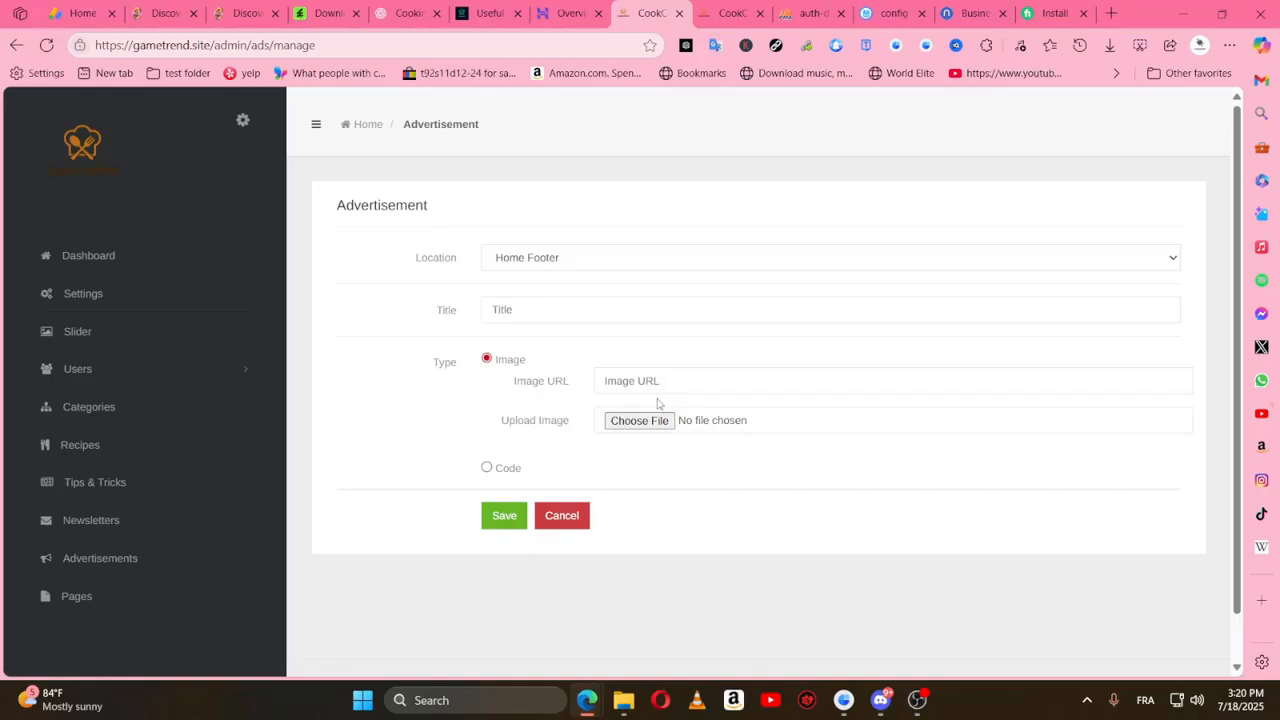
Open the Terms & Condition page for editing in the admin and clear its existing content
{"action": "left_click", "coordinate": [62, 602]}
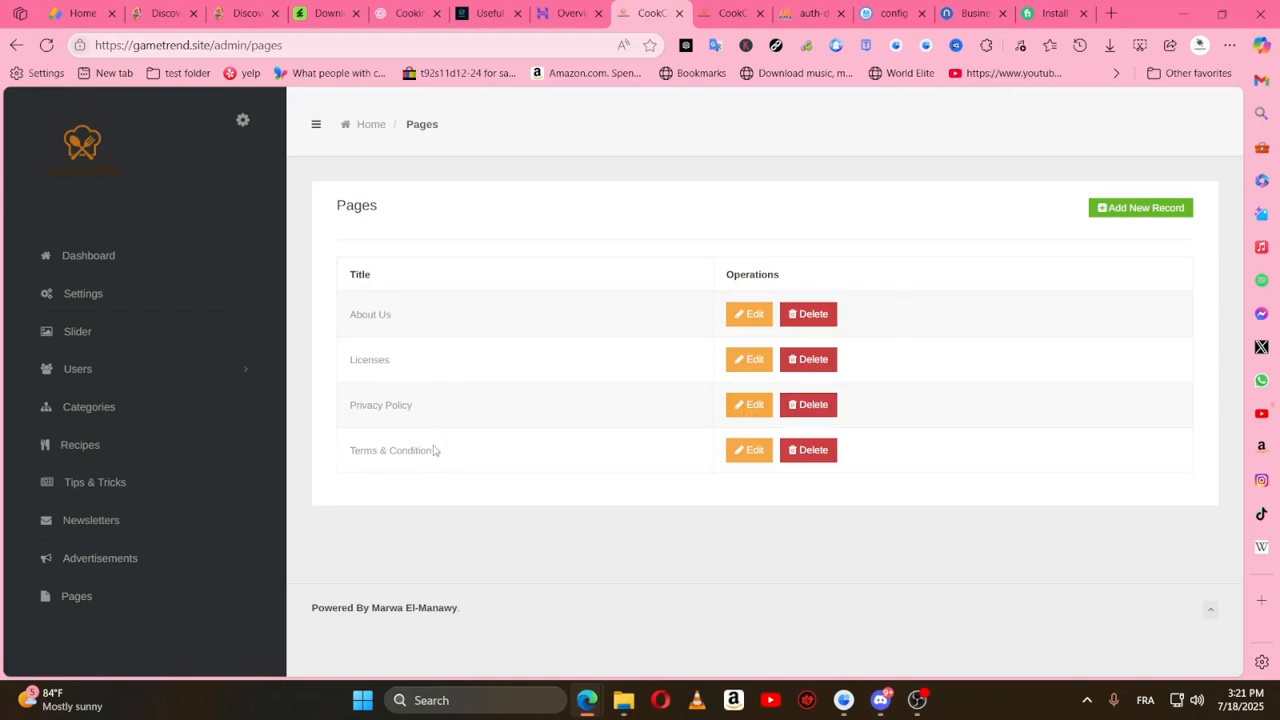
{"action": "left_click", "coordinate": [752, 453]}
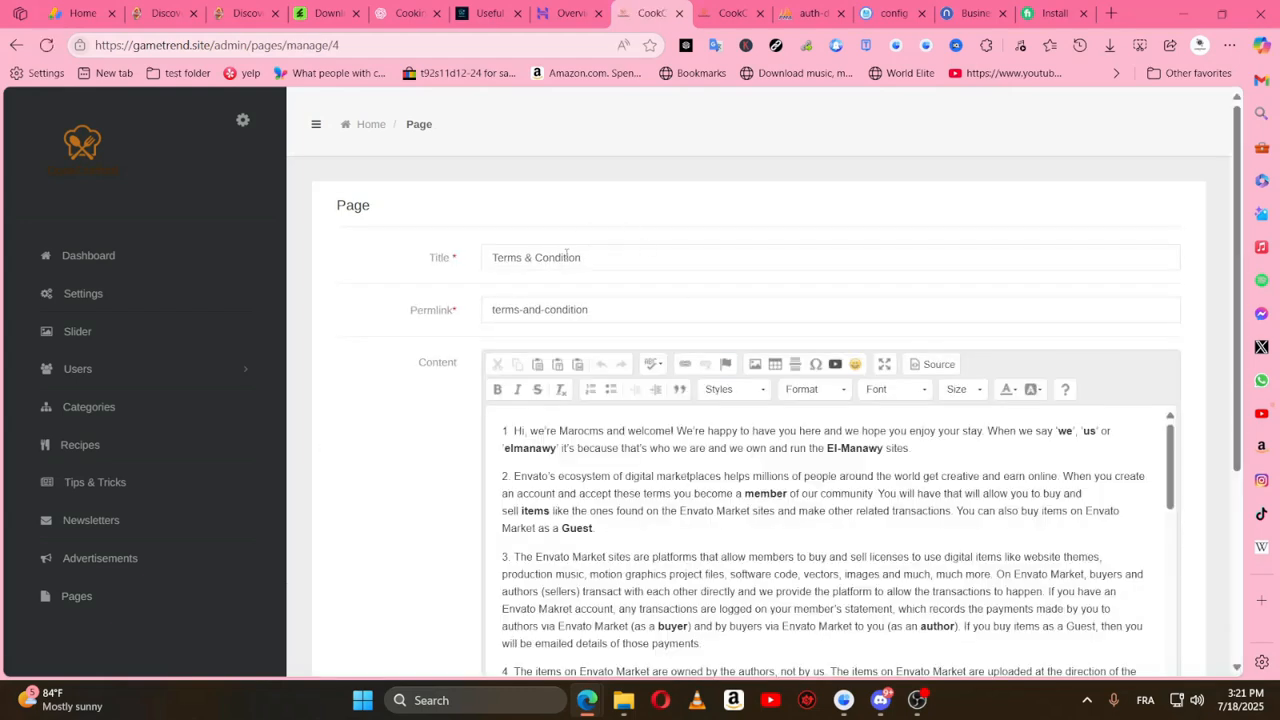
{"action": "triple_click", "coordinate": [567, 257]}
{"action": "key", "text": "ctrl+c"}
{"action": "left_click", "coordinate": [573, 447]}
{"action": "key", "text": "ctrl+a"}
{"action": "key", "text": "Delete"}
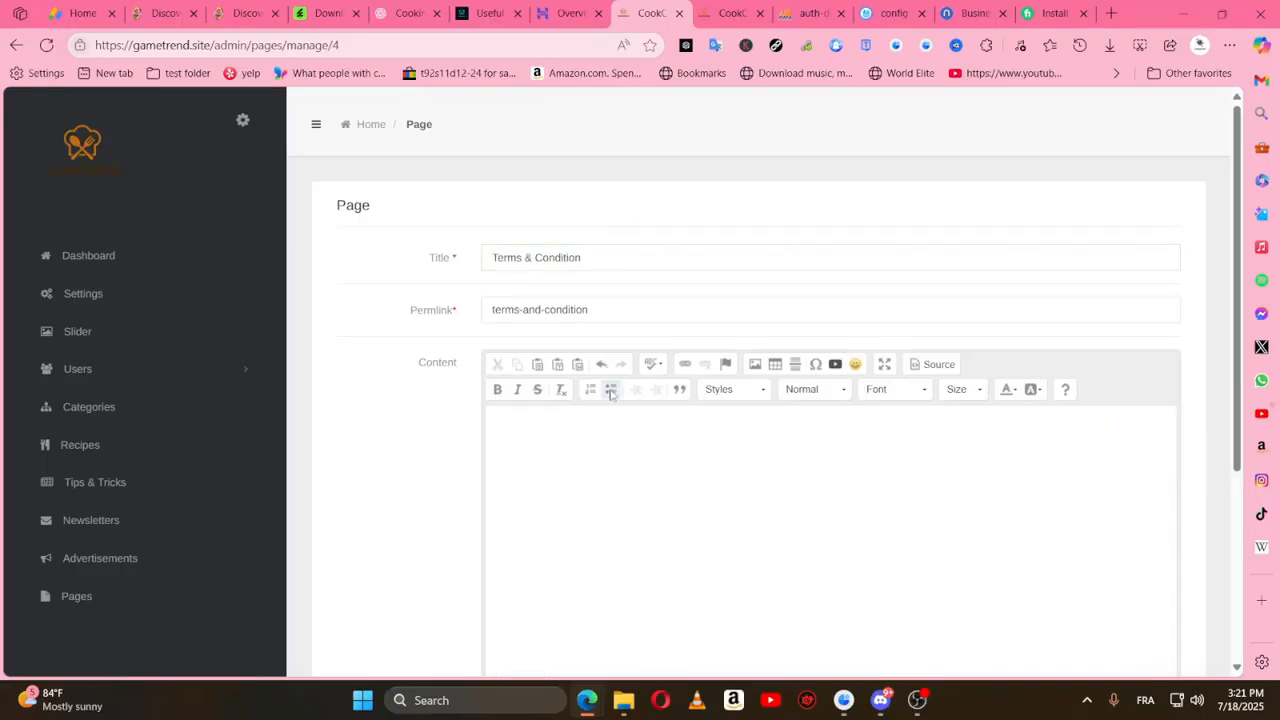
Switch to onlinefreetoolz.com, search the tools for Terms and open the Terms of Service Generator
{"action": "left_click", "coordinate": [490, 13]}
{"action": "left_click", "coordinate": [658, 438]}
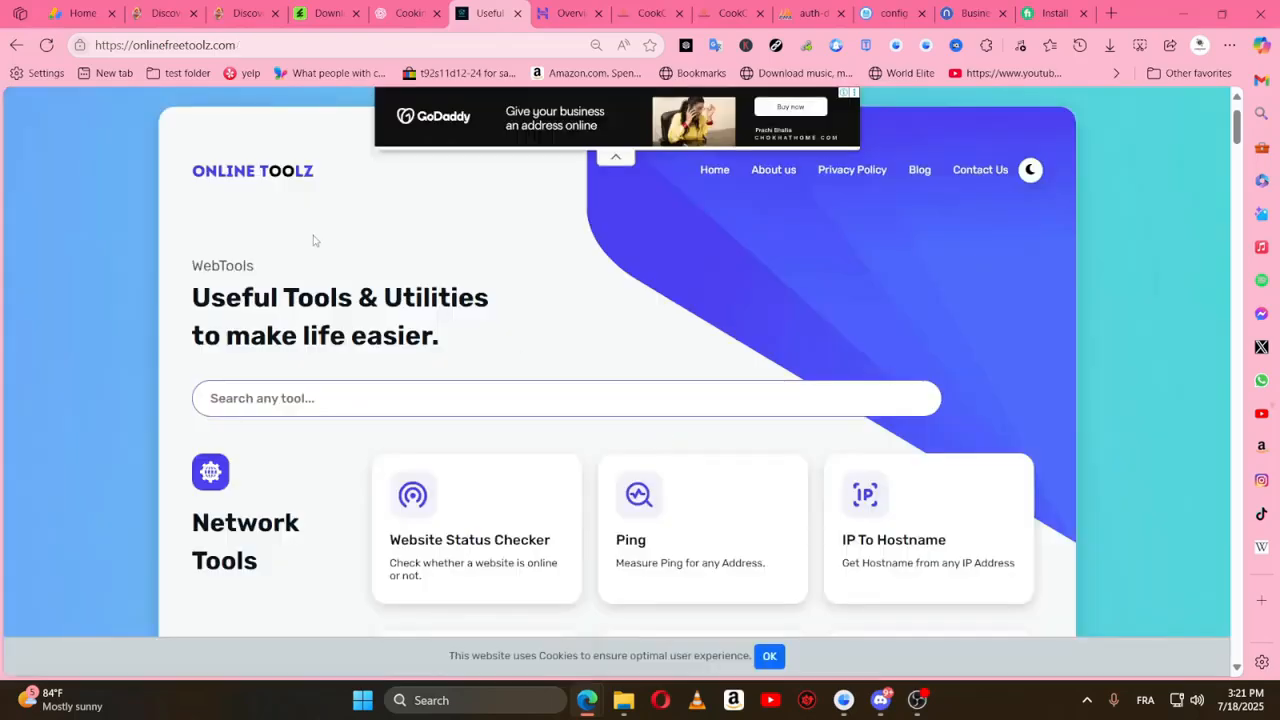
{"action": "left_click", "coordinate": [294, 390]}
{"action": "key", "text": "ctrl+v"}
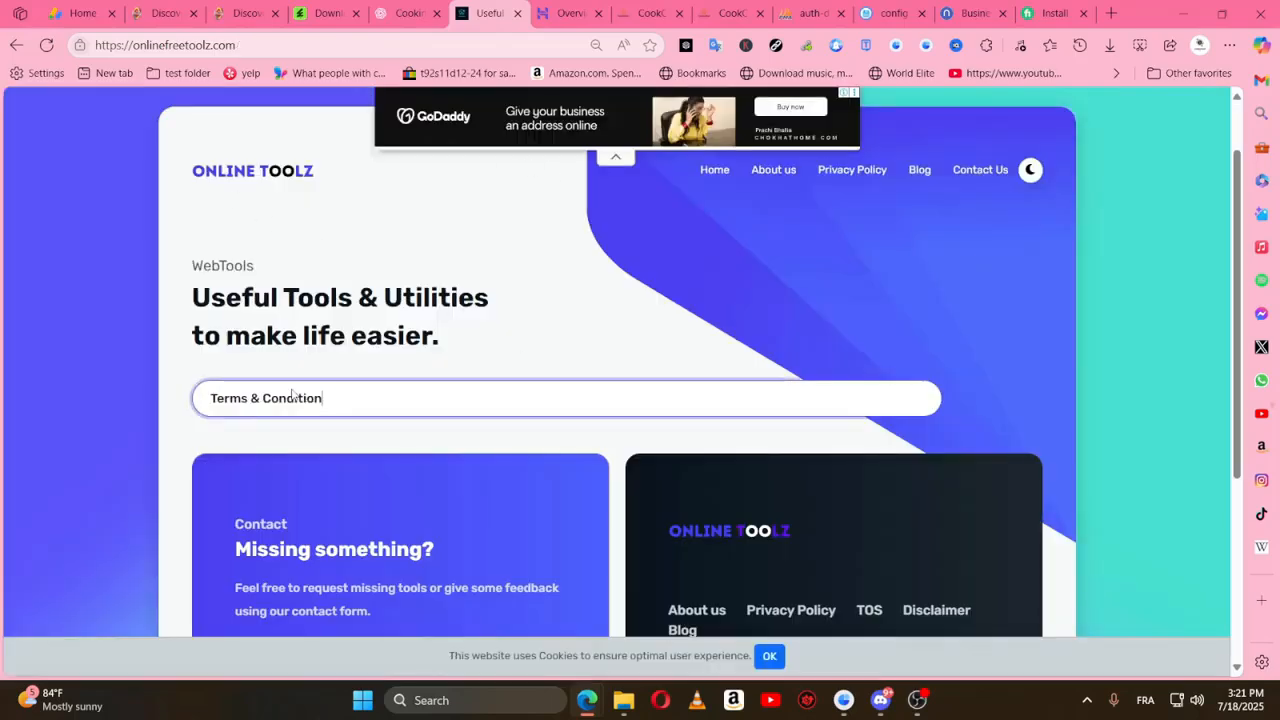
{"action": "key", "text": "BackSpace"}
{"action": "key", "text": "BackSpace"}
{"action": "key", "text": "BackSpace"}
{"action": "key", "text": "BackSpace"}
{"action": "key", "text": "BackSpace"}
{"action": "key", "text": "BackSpace"}
{"action": "key", "text": "BackSpace"}
{"action": "key", "text": "BackSpace"}
{"action": "key", "text": "BackSpace"}
{"action": "key", "text": "BackSpace"}
{"action": "key", "text": "BackSpace"}
{"action": "key", "text": "BackSpace"}
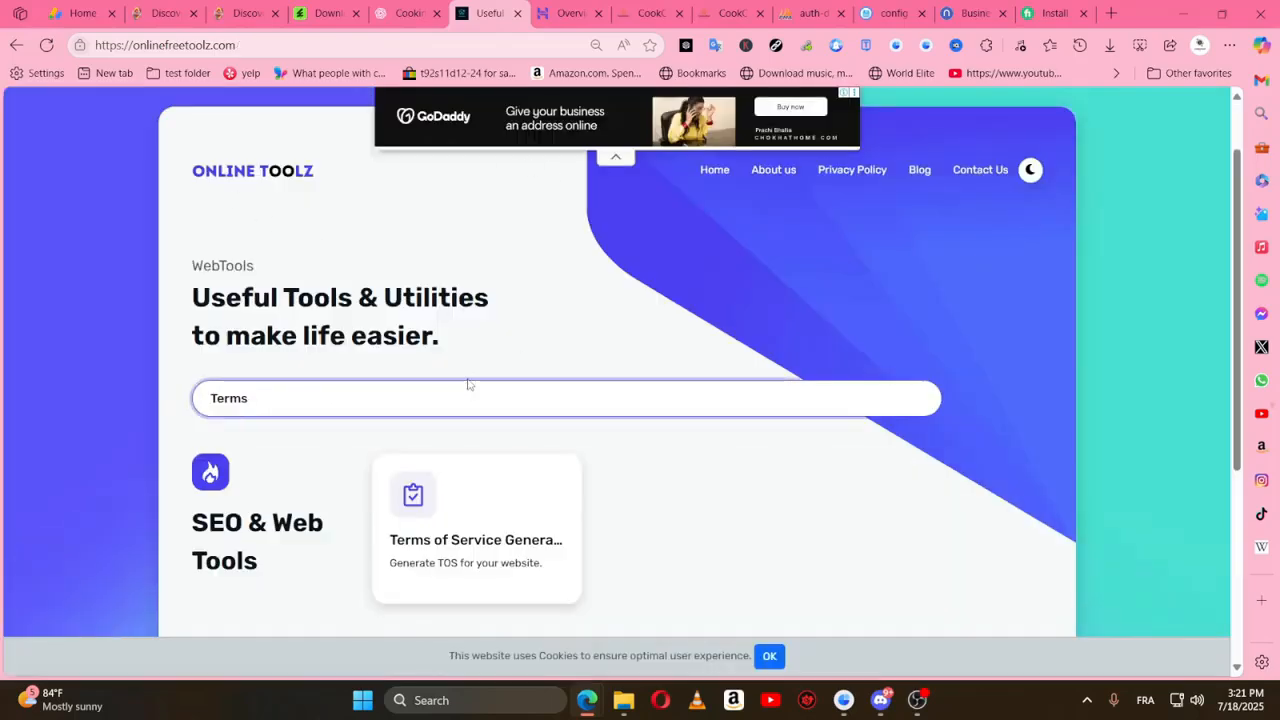
{"action": "left_click", "coordinate": [466, 523]}
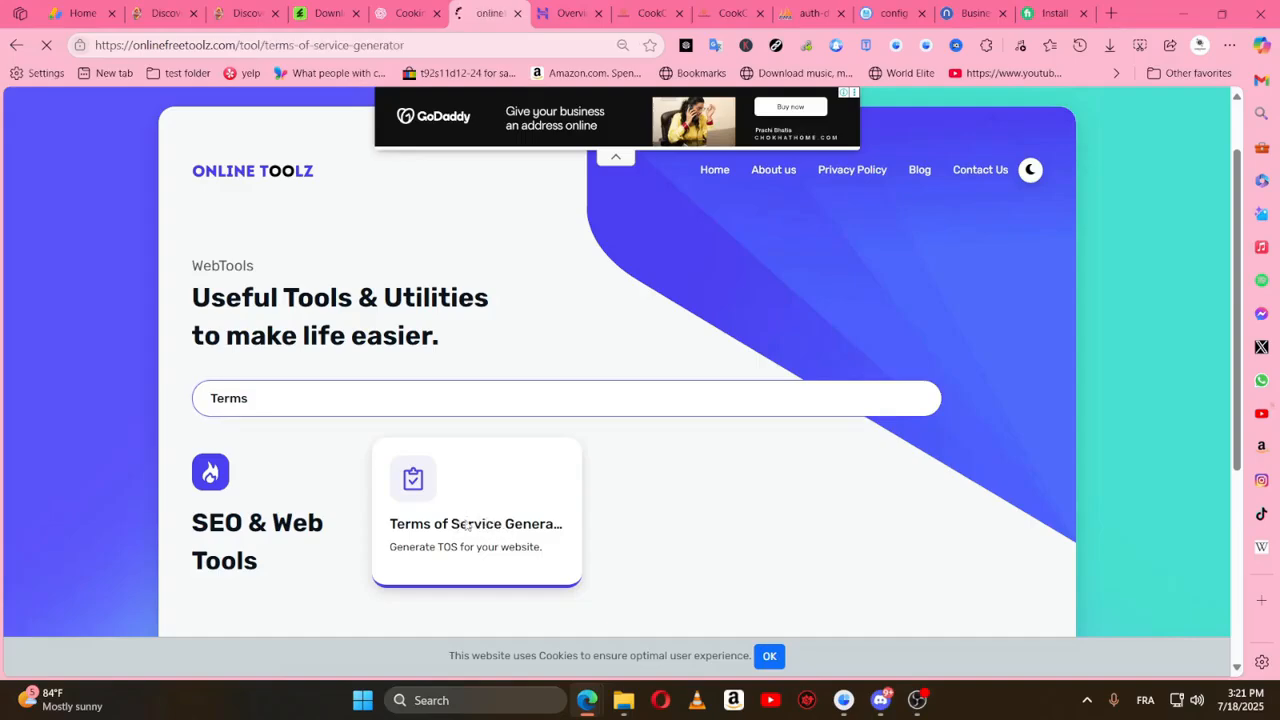
Generate the terms of service with the company fields left blank and copy the resulting text
{"action": "scroll", "coordinate": [457, 488], "scroll_direction": "down", "scroll_amount": 3}
{"action": "scroll", "coordinate": [323, 334], "scroll_direction": "down", "scroll_amount": 2}
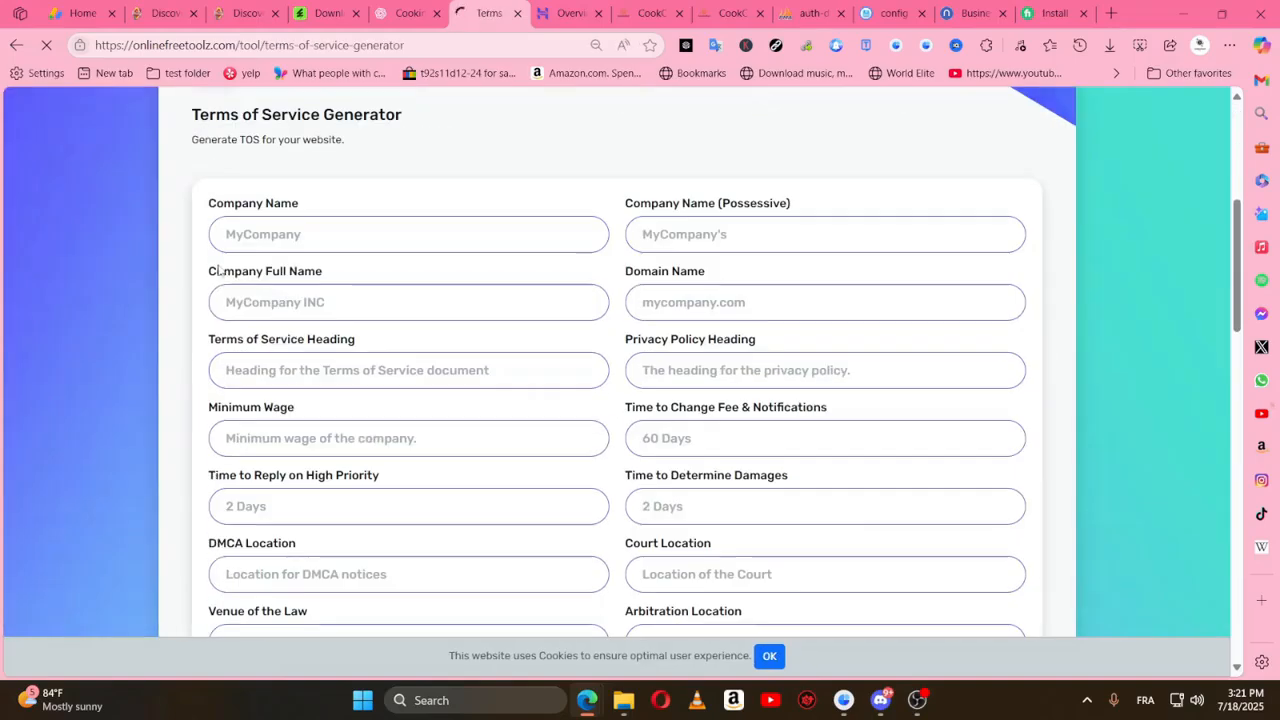
{"action": "scroll", "coordinate": [615, 396], "scroll_direction": "down", "scroll_amount": 3}
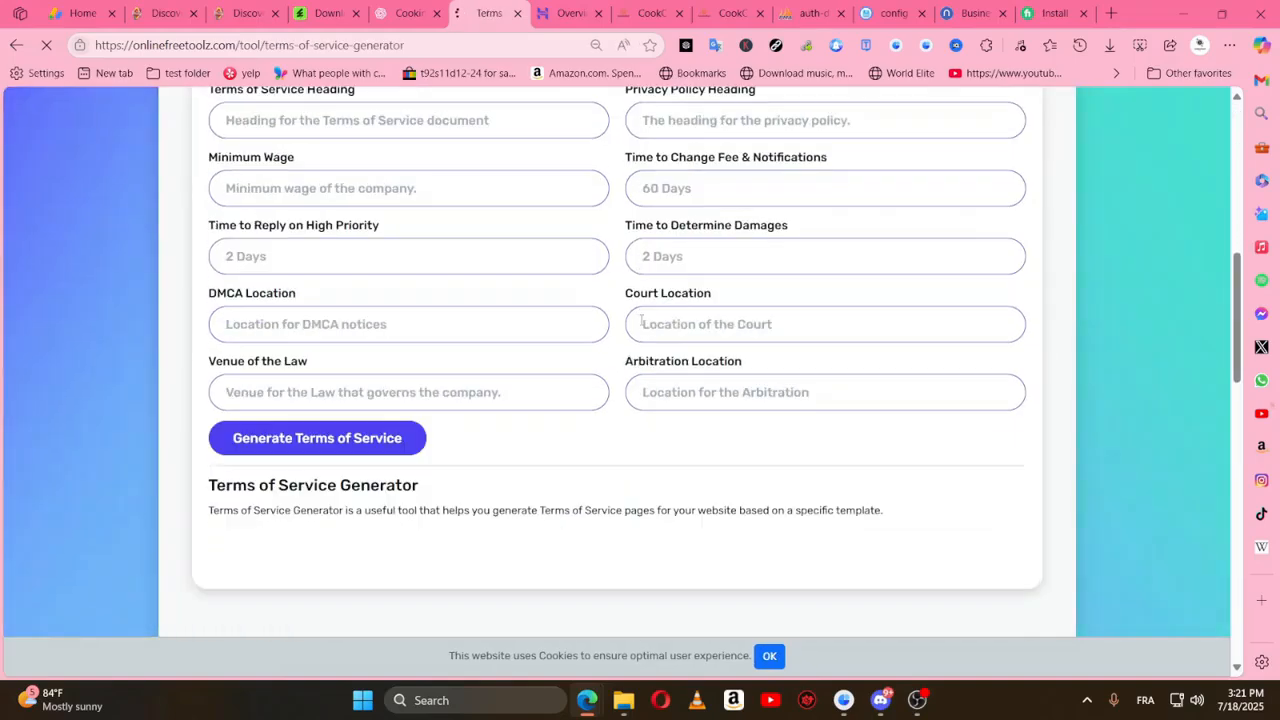
{"action": "left_click", "coordinate": [342, 443]}
{"action": "left_click_drag", "start_coordinate": [230, 110], "coordinate": [751, 483]}
{"action": "scroll", "coordinate": [590, 447], "scroll_direction": "down", "scroll_amount": 15}
{"action": "key", "text": "ctrl+c"}
Return to the admin, paste the generated terms into the Terms & Condition page's content and save the page
{"action": "left_click", "coordinate": [643, 14]}
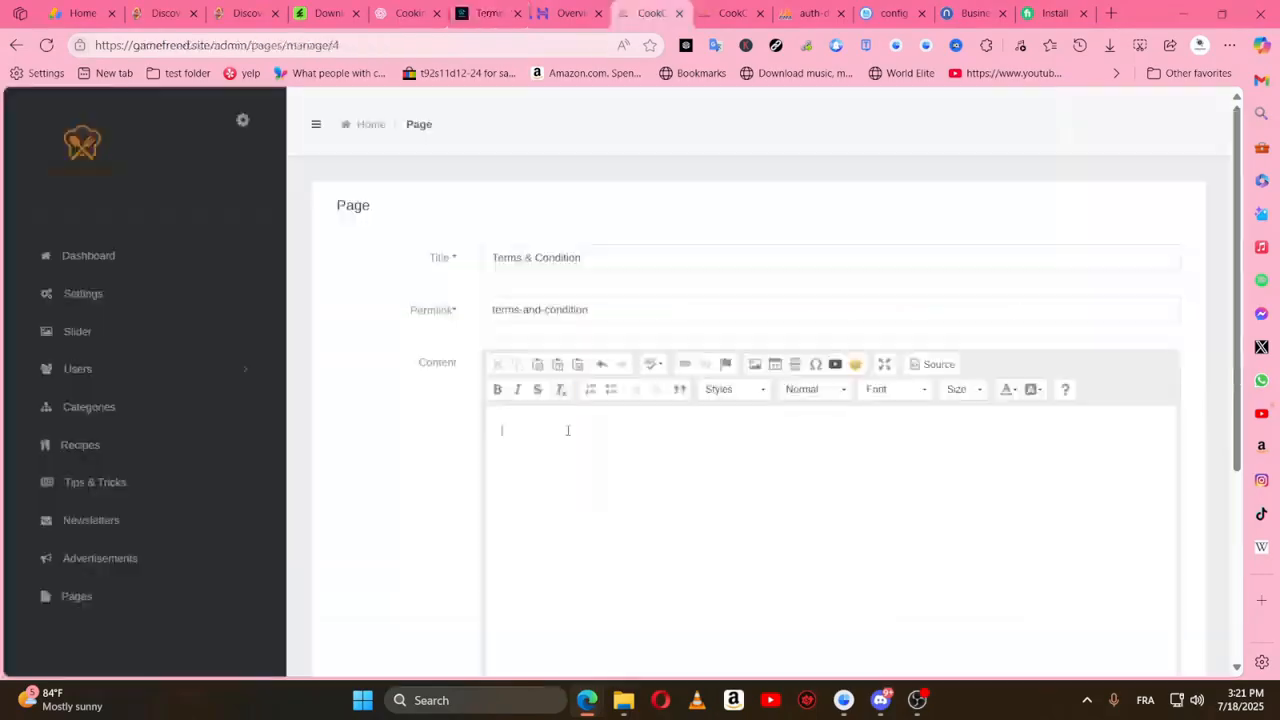
{"action": "left_click", "coordinate": [577, 503]}
{"action": "key", "text": "ctrl+v"}
{"action": "scroll", "coordinate": [577, 503], "scroll_direction": "down", "scroll_amount": 3}
{"action": "left_click", "coordinate": [502, 459]}
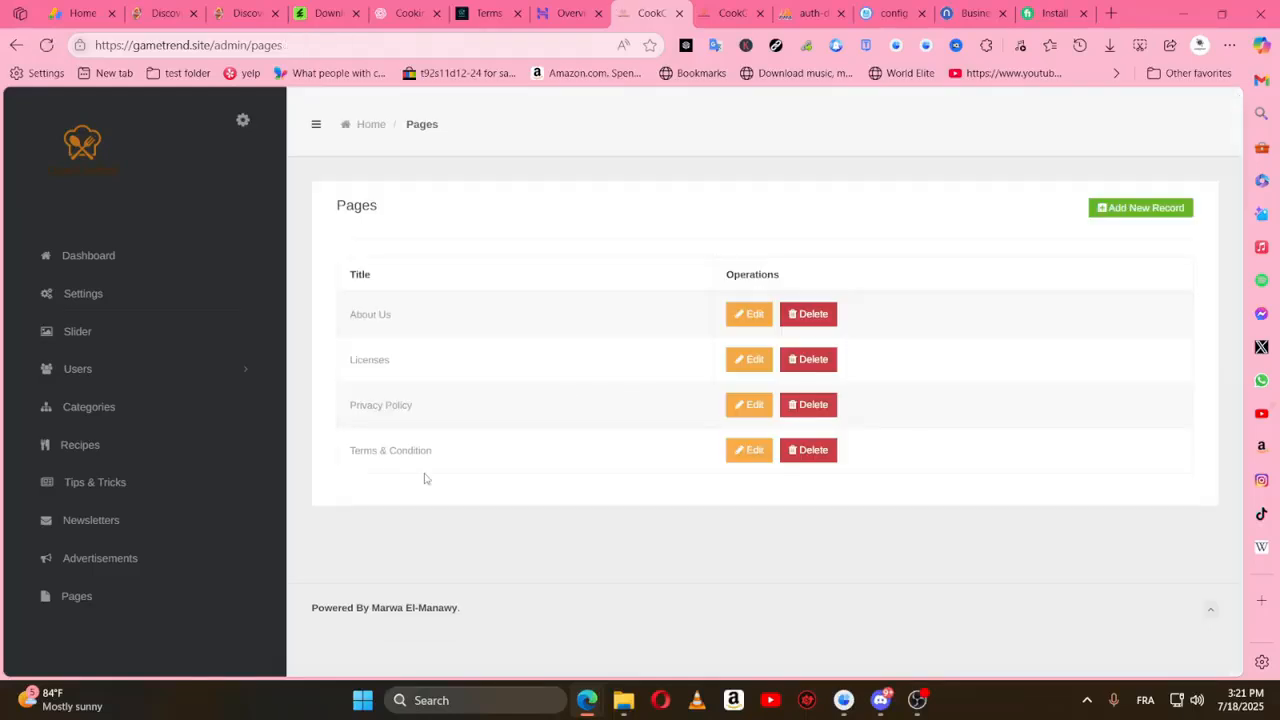
Open the Privacy Policy page for editing and select all of its existing content for replacement
{"action": "left_click", "coordinate": [742, 405]}
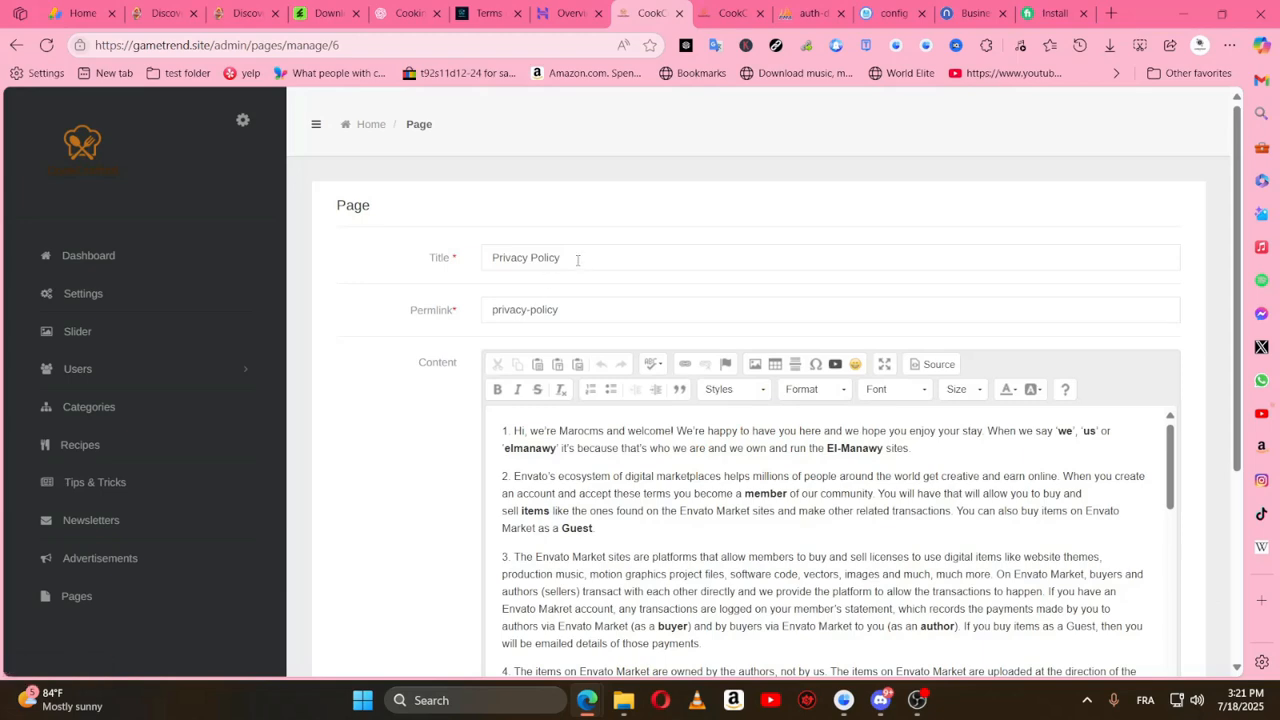
{"action": "left_click", "coordinate": [557, 466]}
{"action": "key", "text": "ctrl+a"}
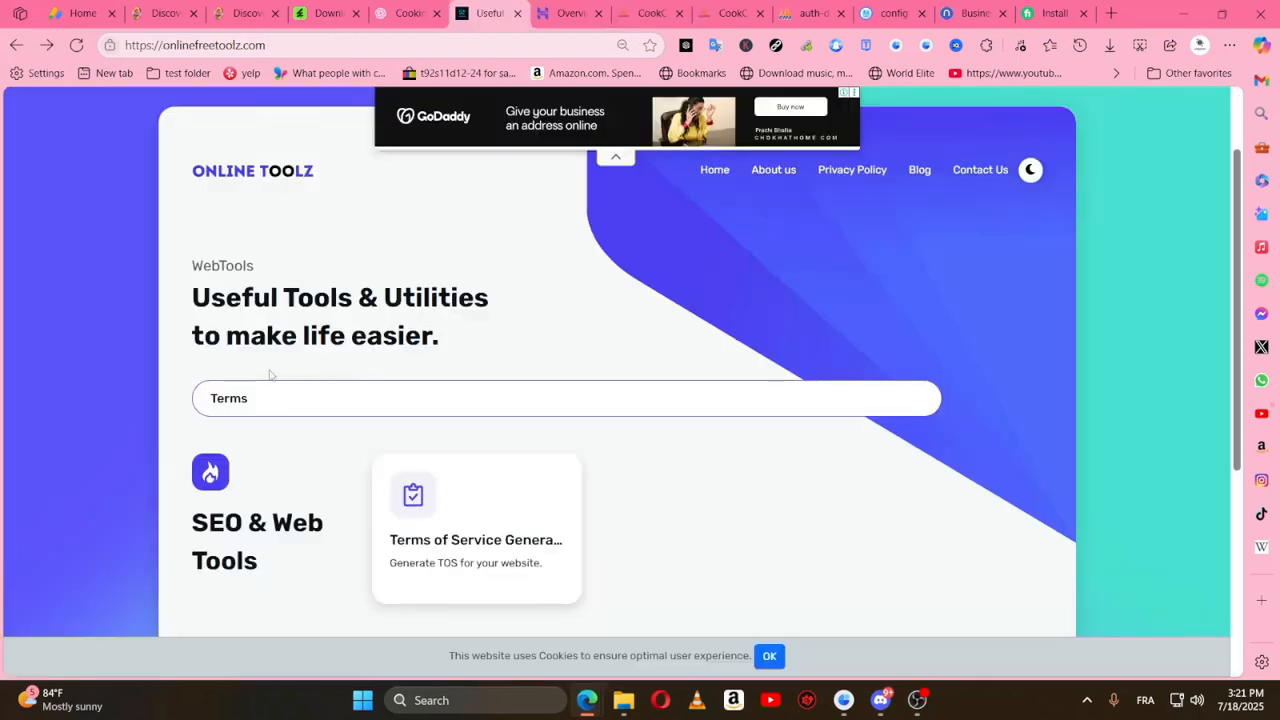
Search onlinefreetoolz.com for the privacy policy tool and open the Privacy Policy Generator
{"action": "left_click", "coordinate": [288, 387]}
{"action": "key", "text": "ctrl+a"}
{"action": "type", "text": "pr"}
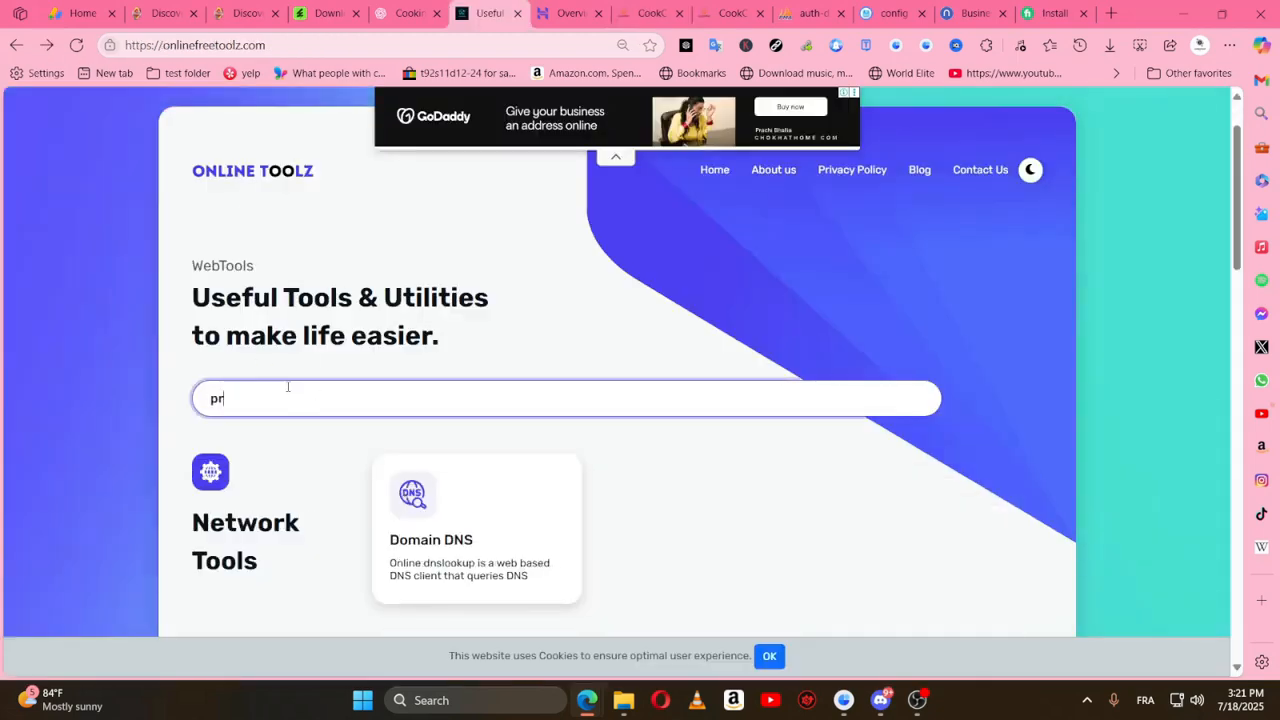
{"action": "type", "text": "ivc"}
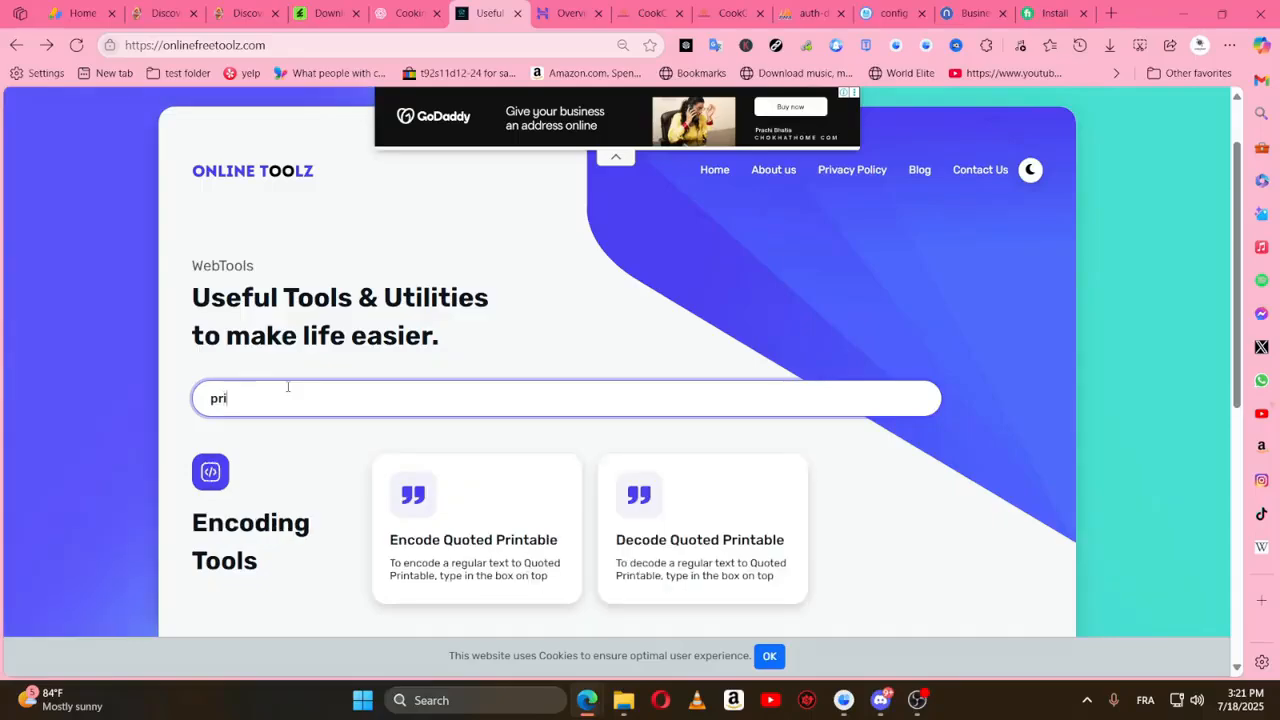
{"action": "key", "text": "BackSpace"}
{"action": "left_click", "coordinate": [488, 502]}
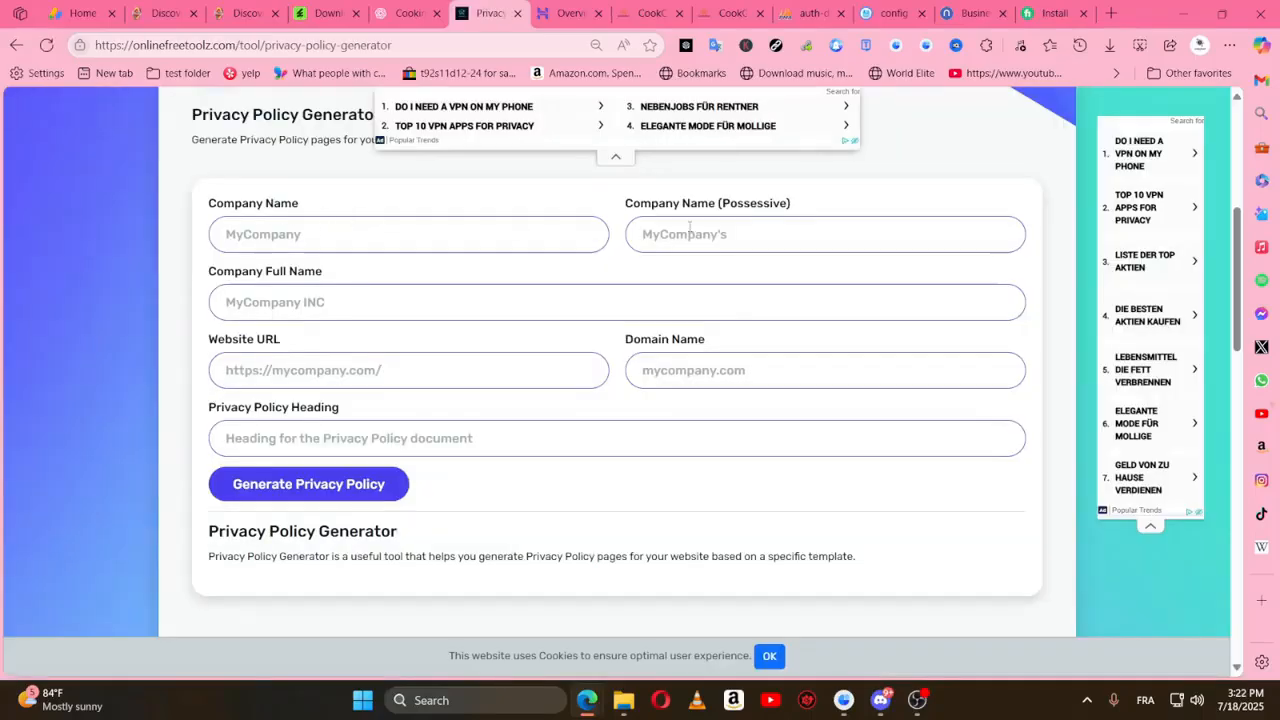
Generate the privacy policy with the company fields left blank and copy its full text
{"action": "scroll", "coordinate": [325, 327], "scroll_direction": "down", "scroll_amount": 3}
{"action": "left_click", "coordinate": [322, 240]}
{"action": "scroll", "coordinate": [318, 258], "scroll_direction": "down", "scroll_amount": 8}
{"action": "left_click", "coordinate": [313, 270]}
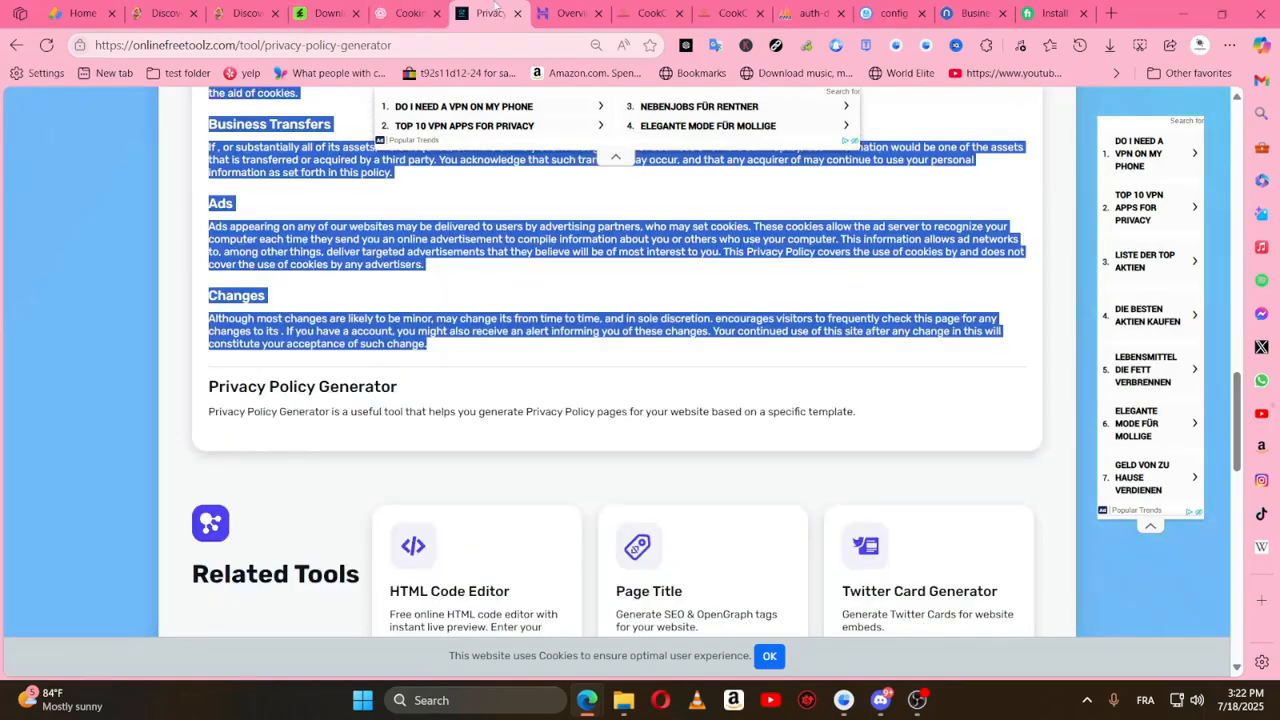
Return to the admin, paste the generated policy into the Privacy Policy page's content and save the page
{"action": "left_click", "coordinate": [650, 13]}
{"action": "key", "text": "ctrl+v"}
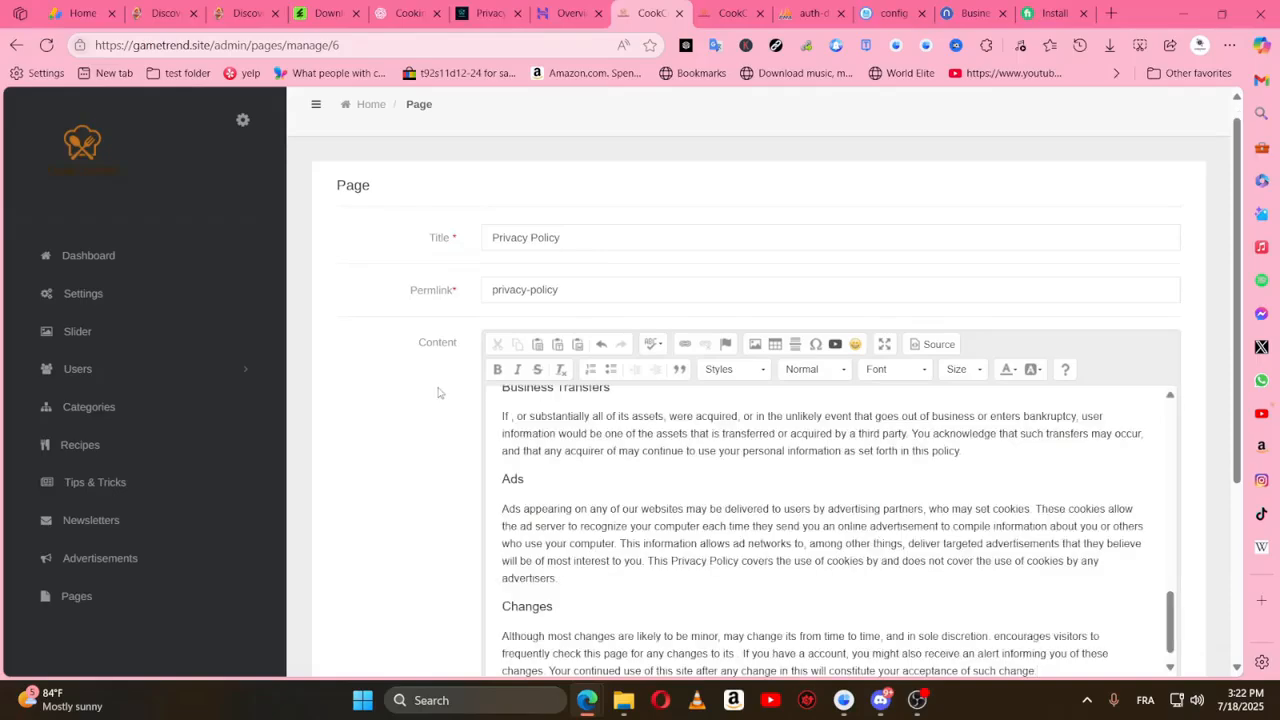
{"action": "scroll", "coordinate": [437, 394], "scroll_direction": "down", "scroll_amount": 3}
{"action": "left_click", "coordinate": [509, 489]}
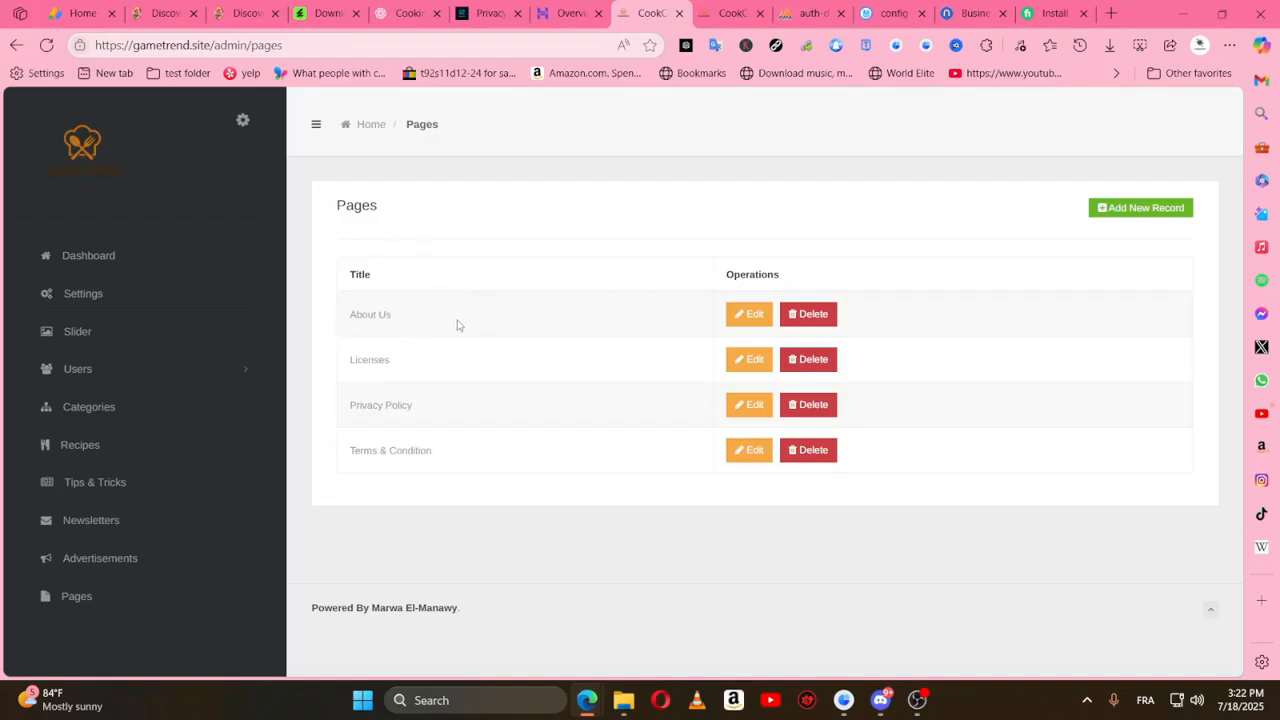
Delete the Licenses page from the admin's pages list and confirm its removal
{"action": "left_click", "coordinate": [784, 358]}
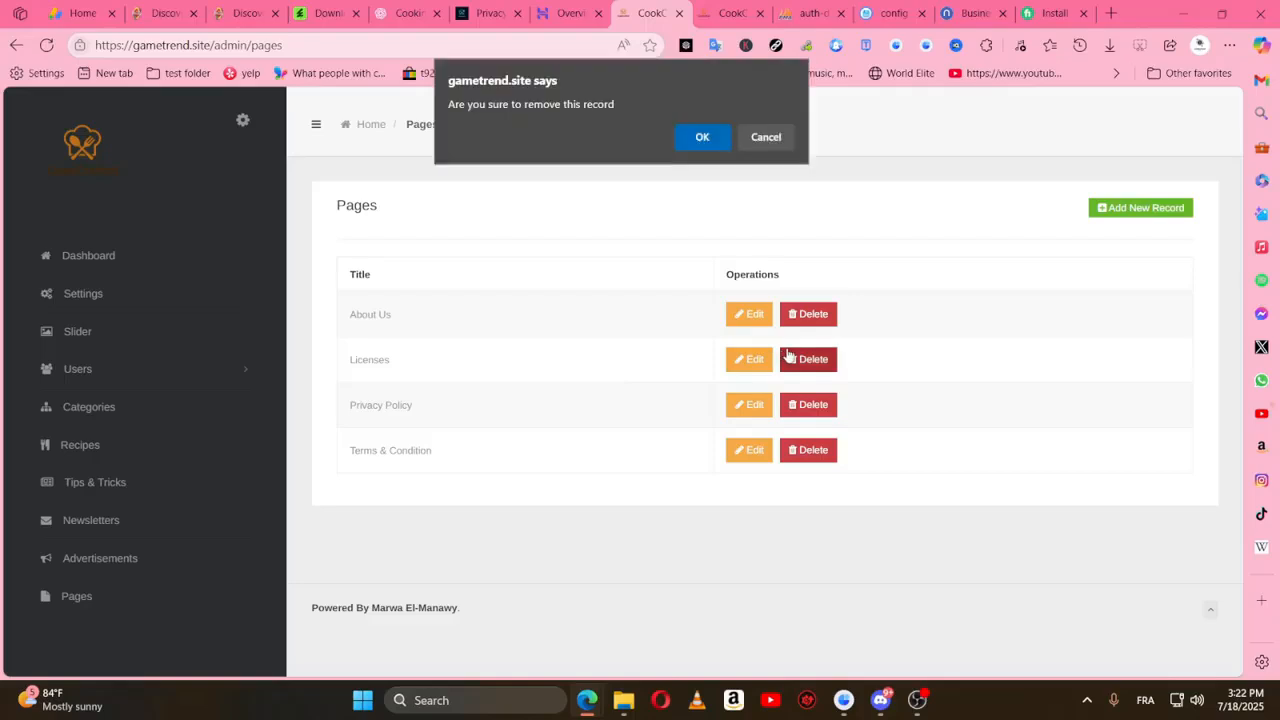
{"action": "left_click", "coordinate": [720, 140]}
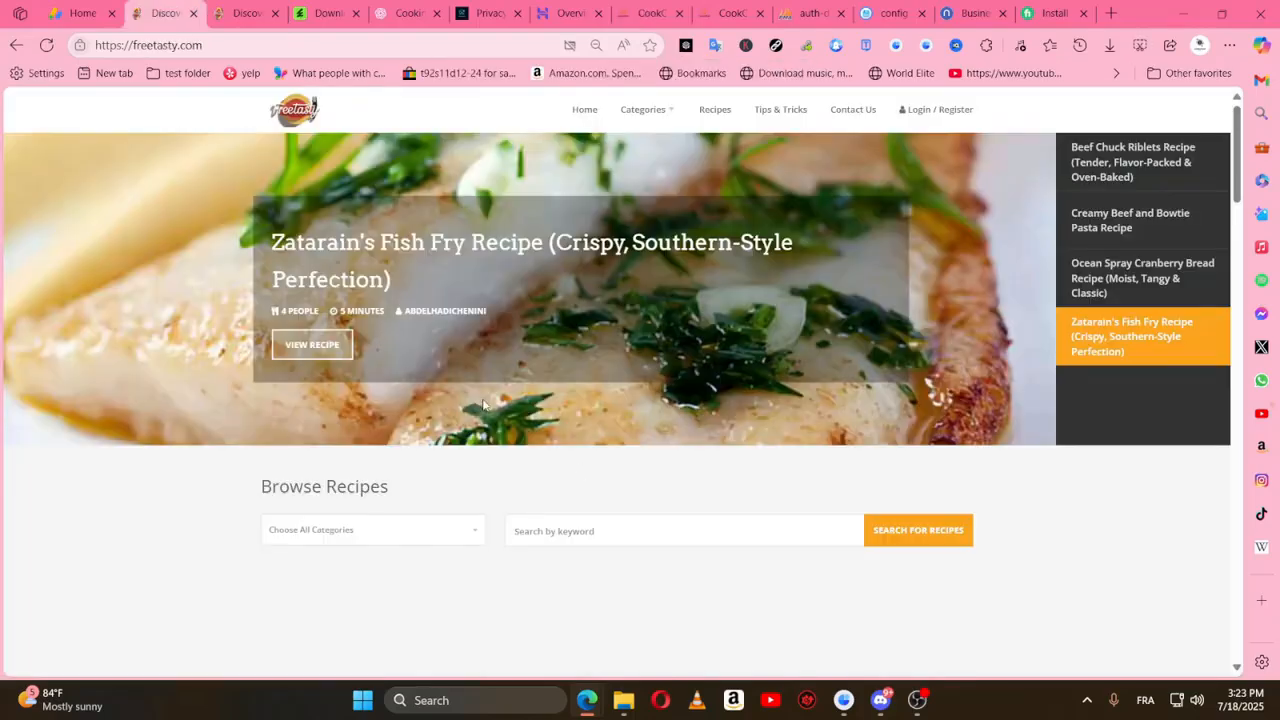
Examine the freetasty.com home page, including its latest recipes, tips and tricks, ad placement and categories
{"action": "scroll", "coordinate": [483, 404], "scroll_direction": "down", "scroll_amount": 2}
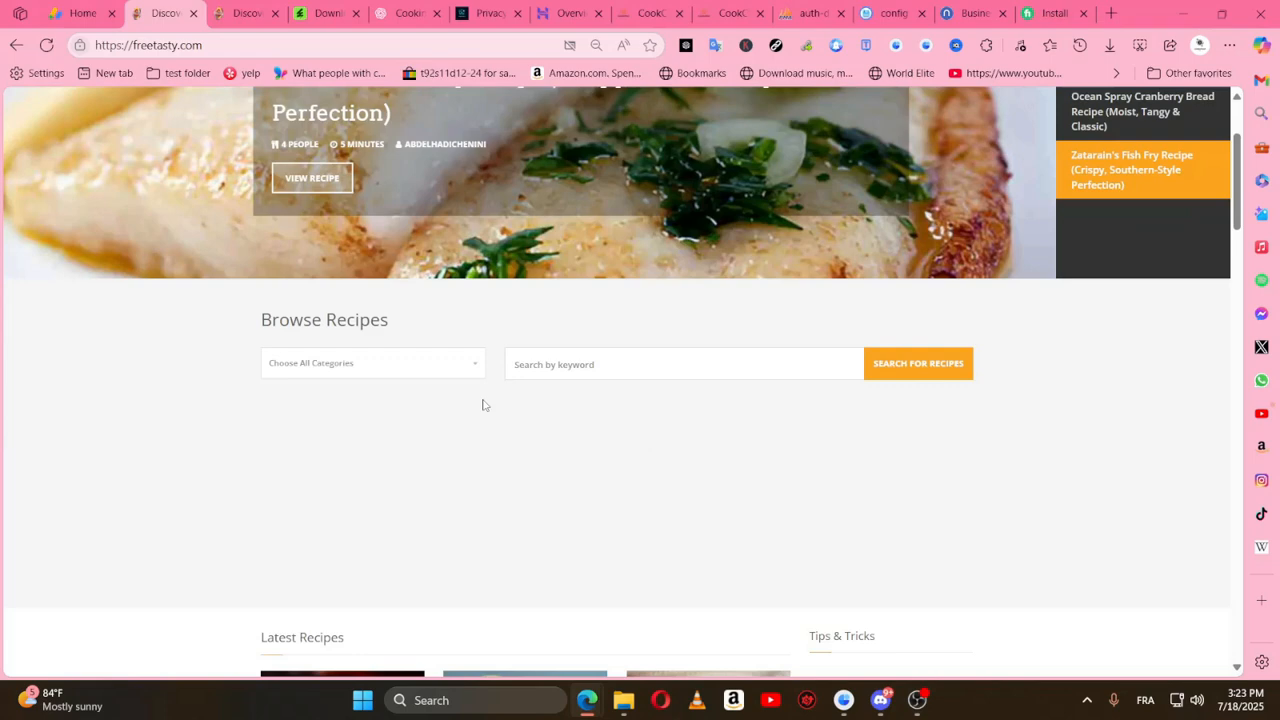
{"action": "scroll", "coordinate": [481, 404], "scroll_direction": "down", "scroll_amount": 4}
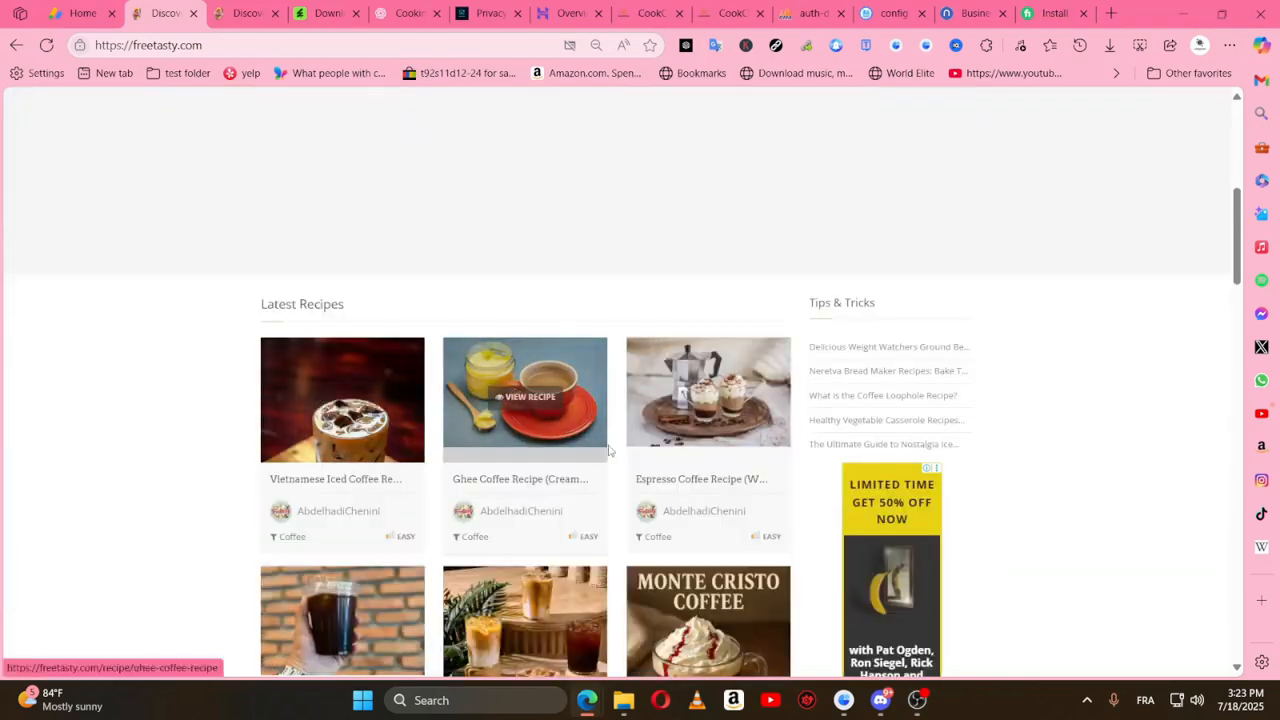
{"action": "scroll", "coordinate": [608, 450], "scroll_direction": "down", "scroll_amount": 2}
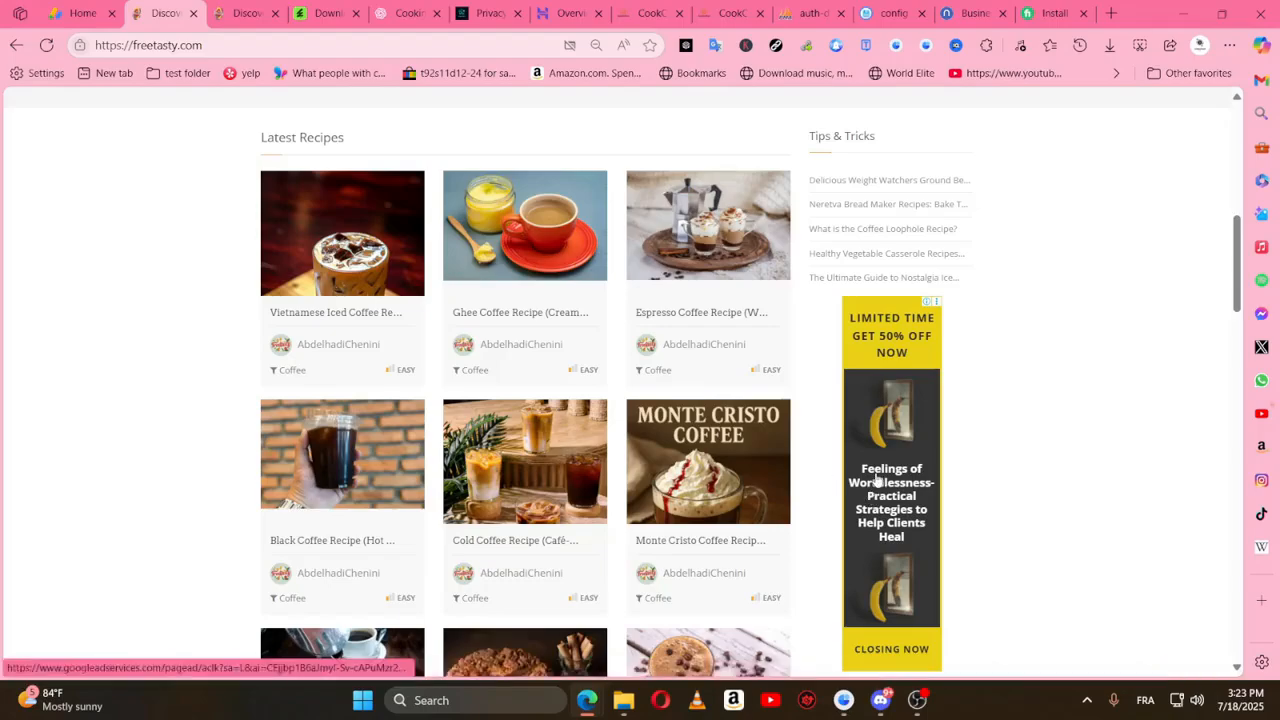
{"action": "scroll", "coordinate": [700, 445], "scroll_direction": "down", "scroll_amount": 4}
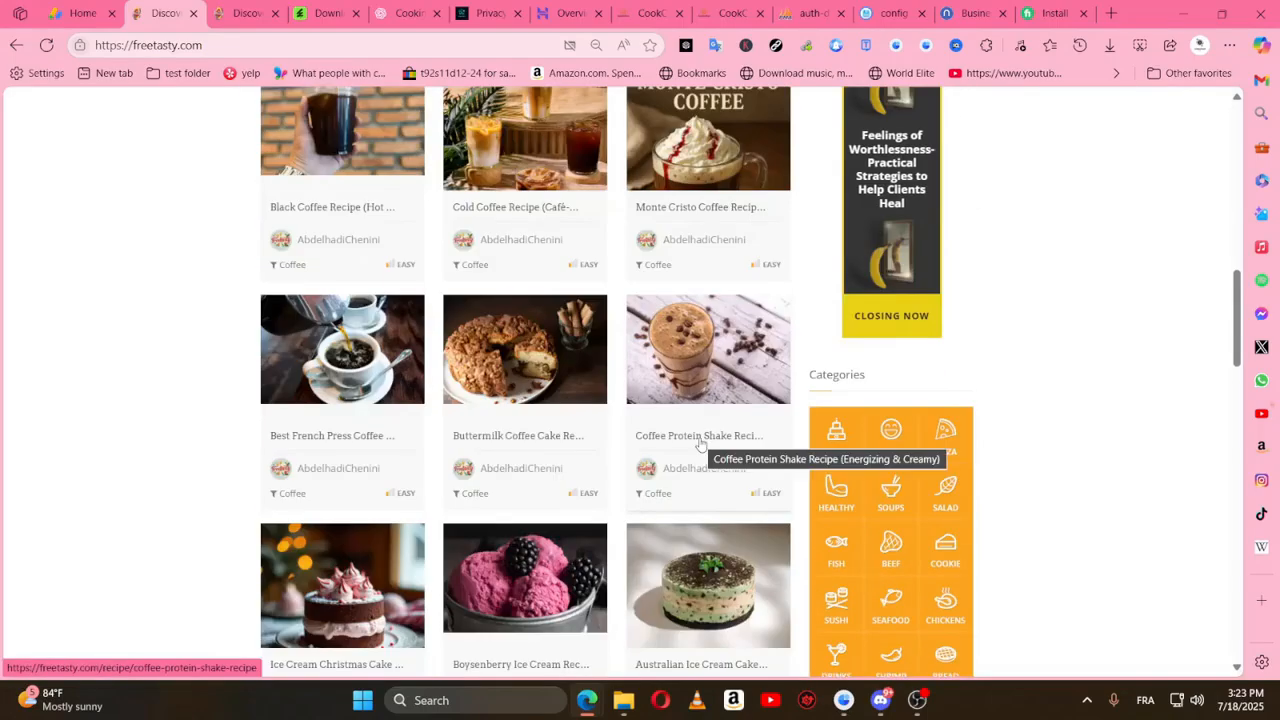
{"action": "scroll", "coordinate": [700, 445], "scroll_direction": "down", "scroll_amount": 3}
{"action": "scroll", "coordinate": [700, 445], "scroll_direction": "down", "scroll_amount": 4}
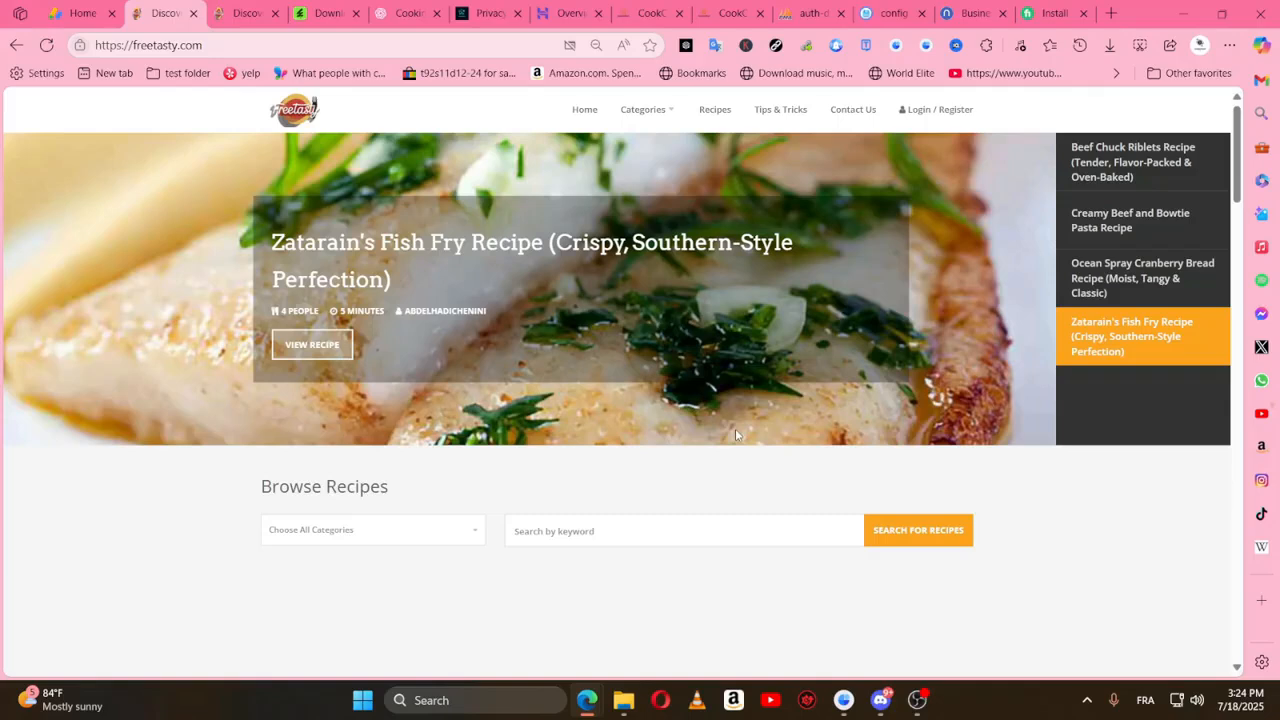
Switch to the Fiverr gig for installing CodeCanyon scripts and review its title and Basic package offer
{"action": "left_click", "coordinate": [1055, 13]}
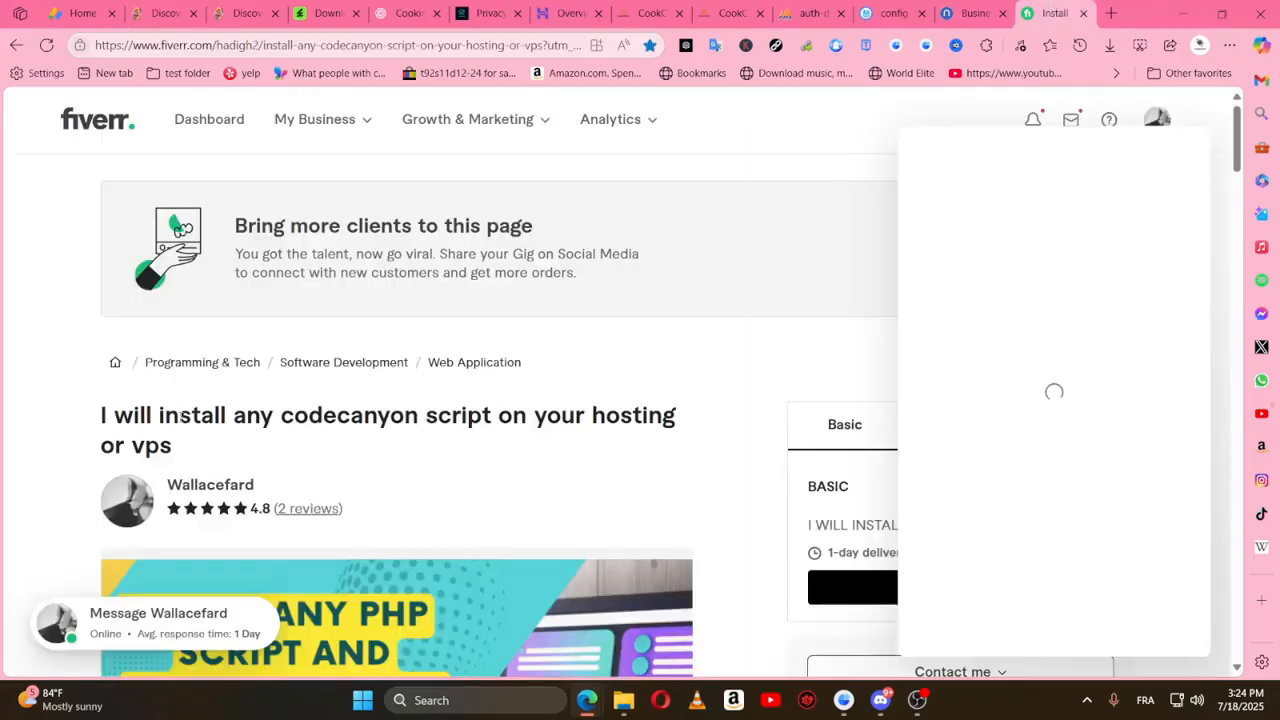
{"action": "scroll", "coordinate": [370, 440], "scroll_direction": "down", "scroll_amount": 1}
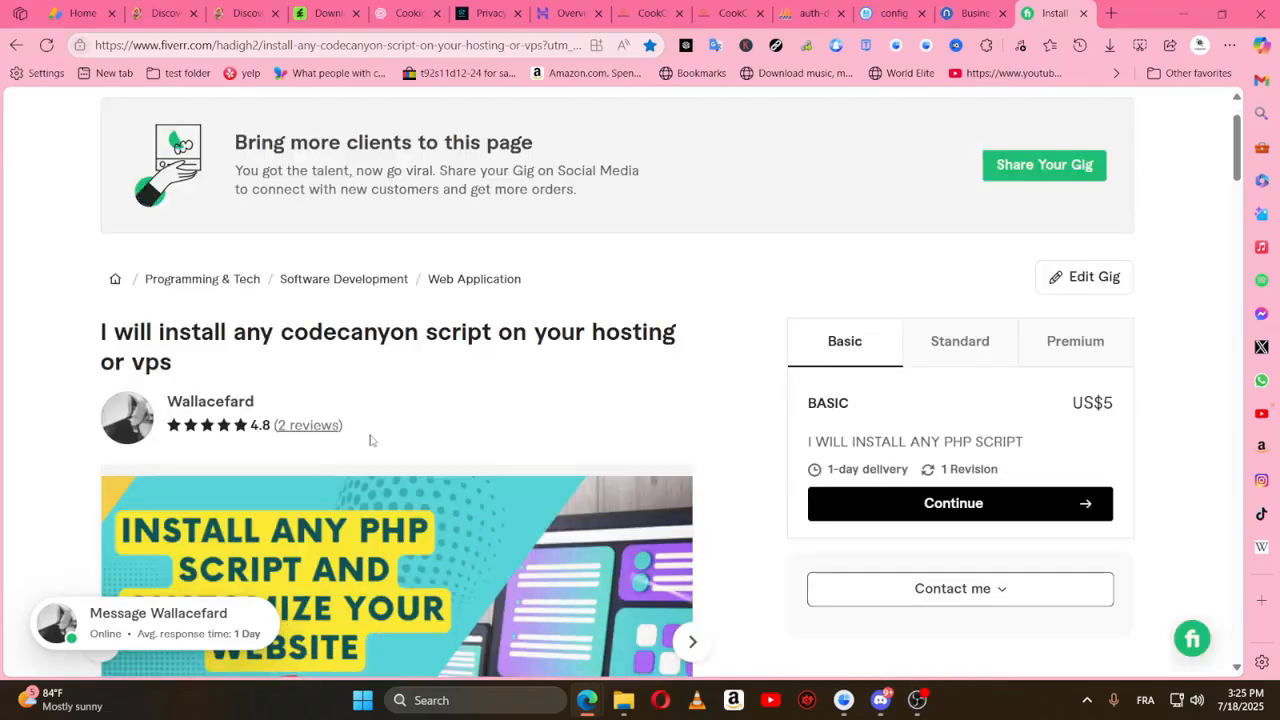